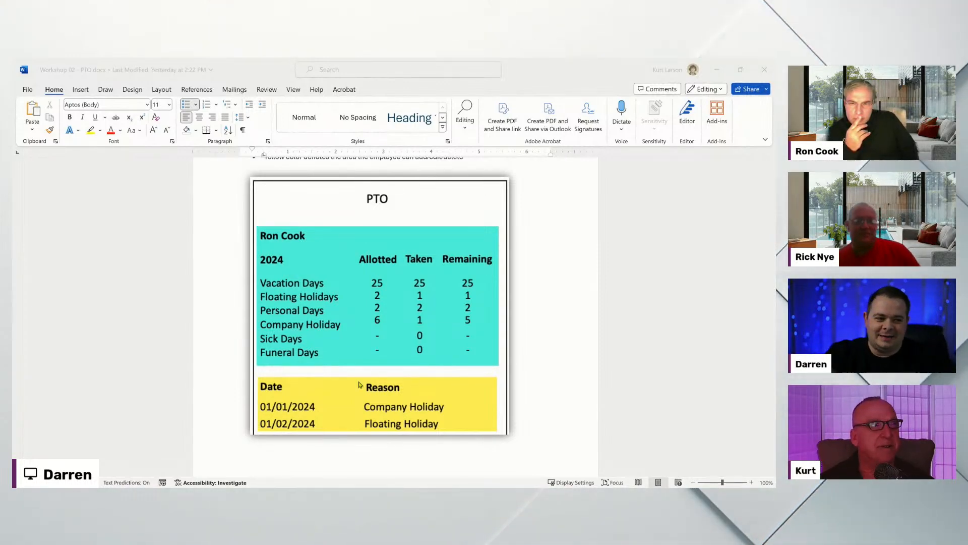
Review the PTO screen mockup and the Data Schema Dictionary in the PTO workshop document
click(579, 320)
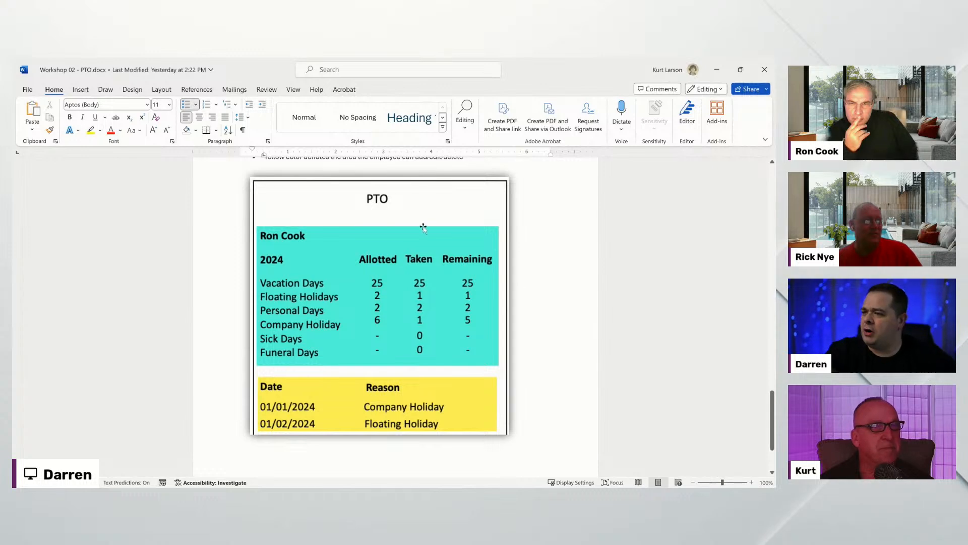
click(535, 388)
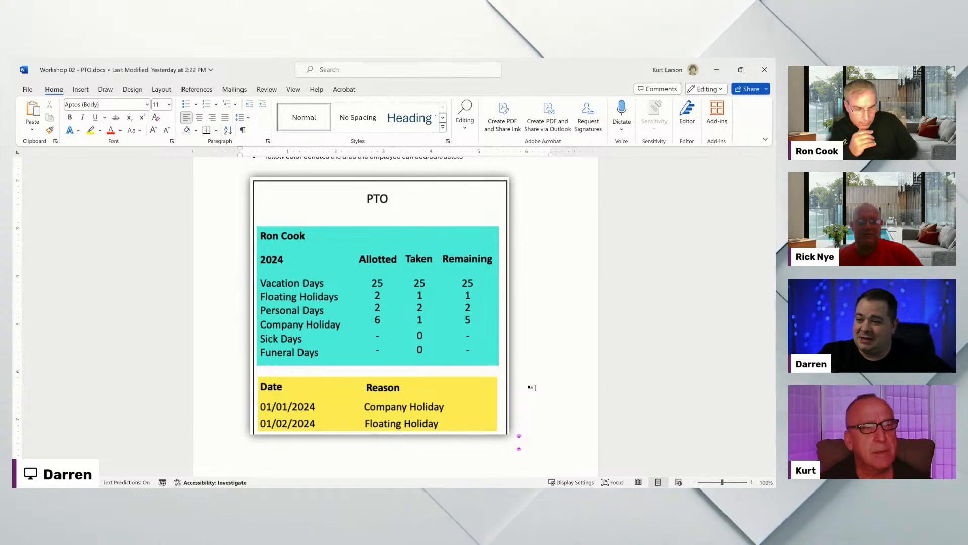
scroll(559, 374, up, 6)
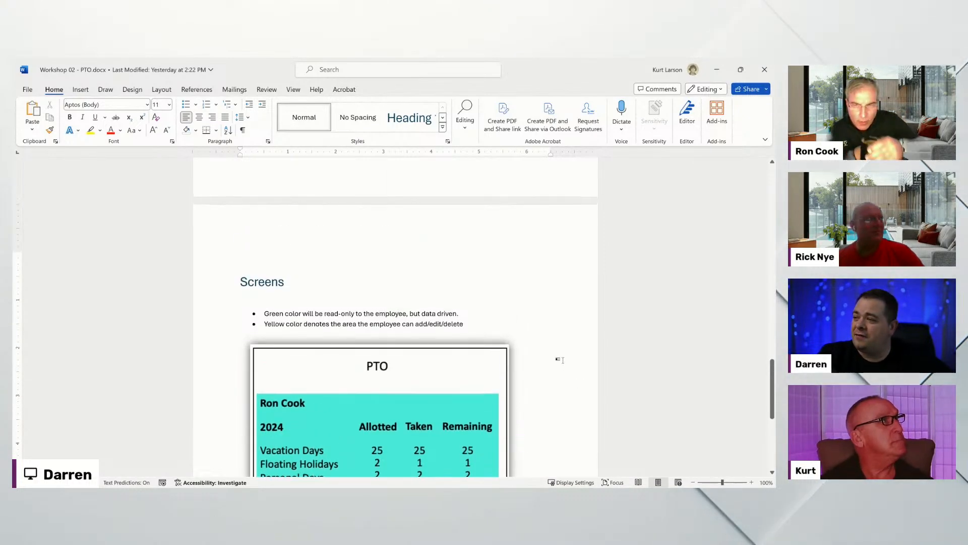
scroll(564, 364, up, 7)
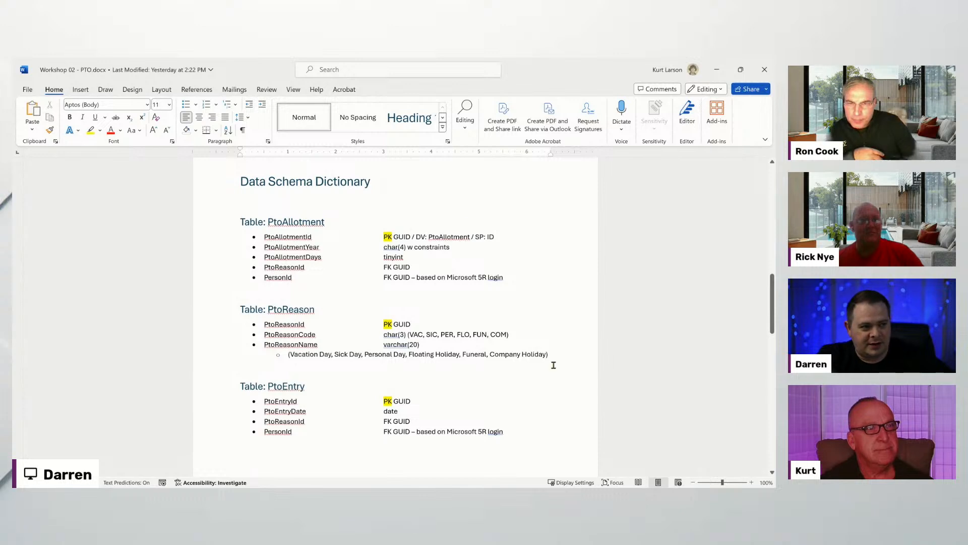
click(414, 192)
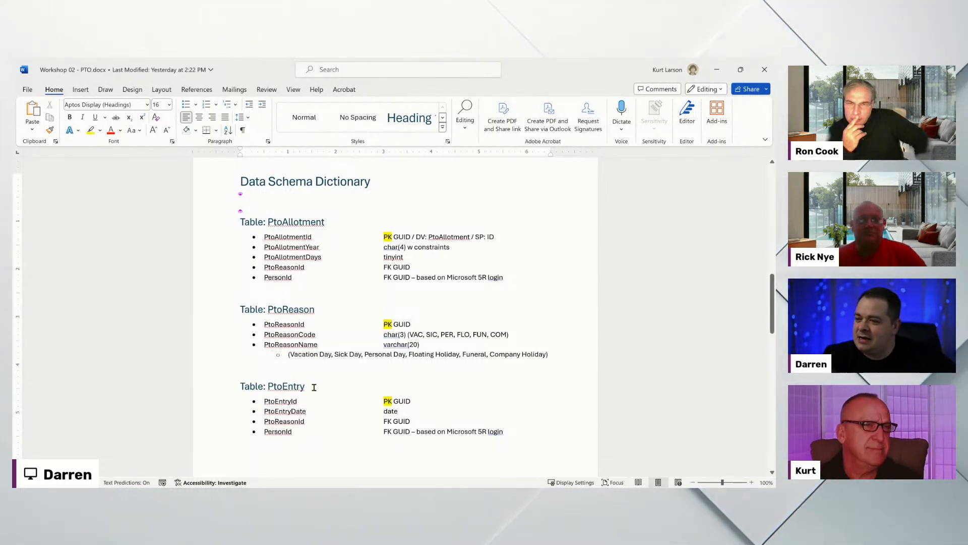
Collapse the ribbon to show tabs only and enlarge the Data Schema Dictionary to 160% zoom for reading its tables
click(766, 141)
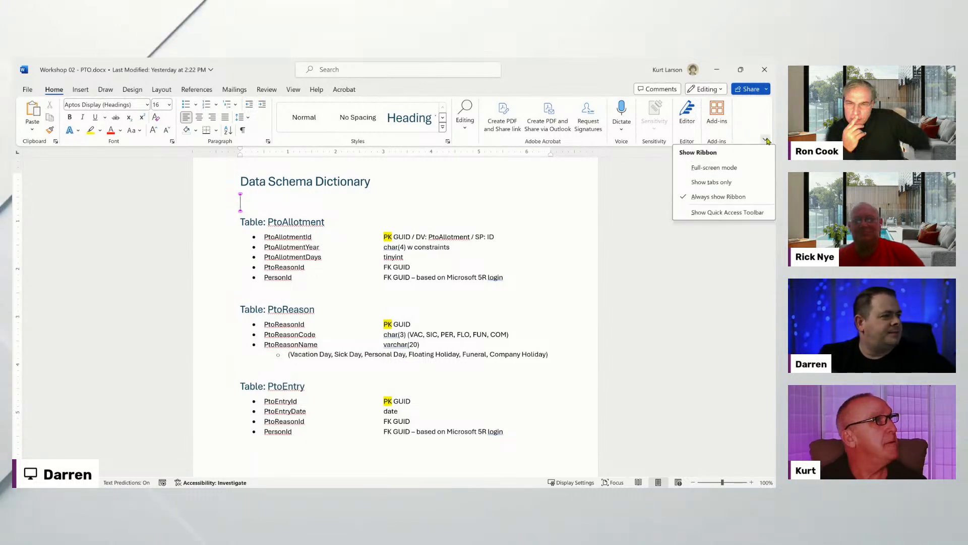
click(745, 182)
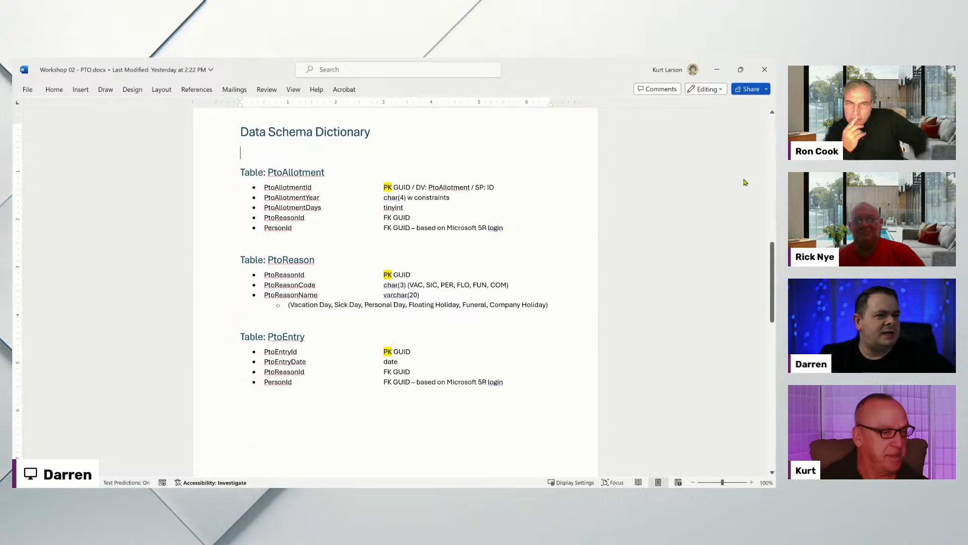
ctrl+scroll(573, 275, up, 4)
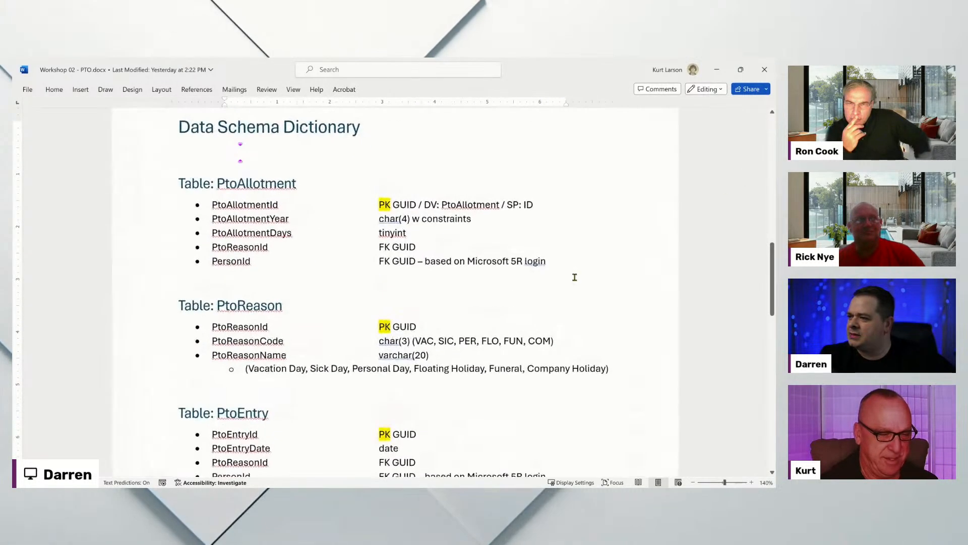
ctrl+scroll(575, 277, up, 2)
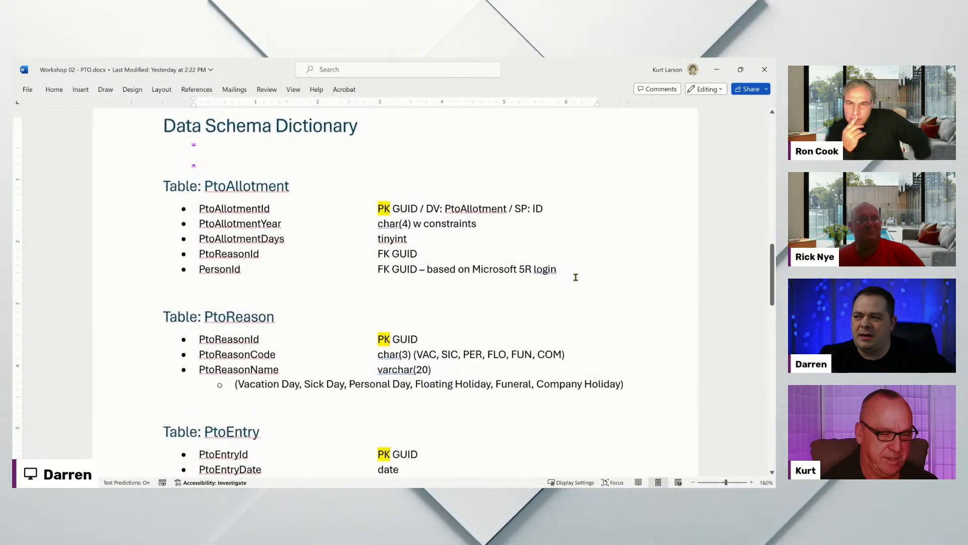
scroll(640, 277, down, 3)
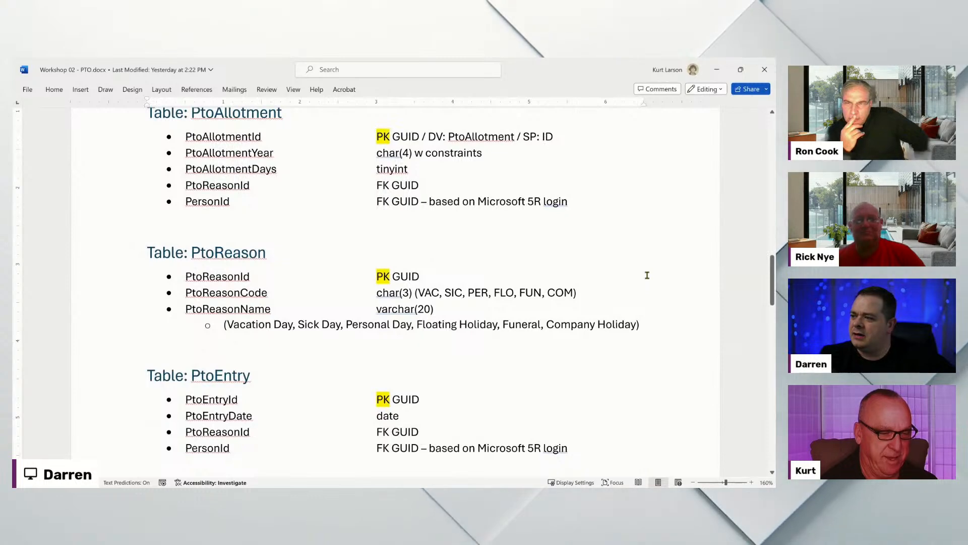
drag(772, 280, 773, 278)
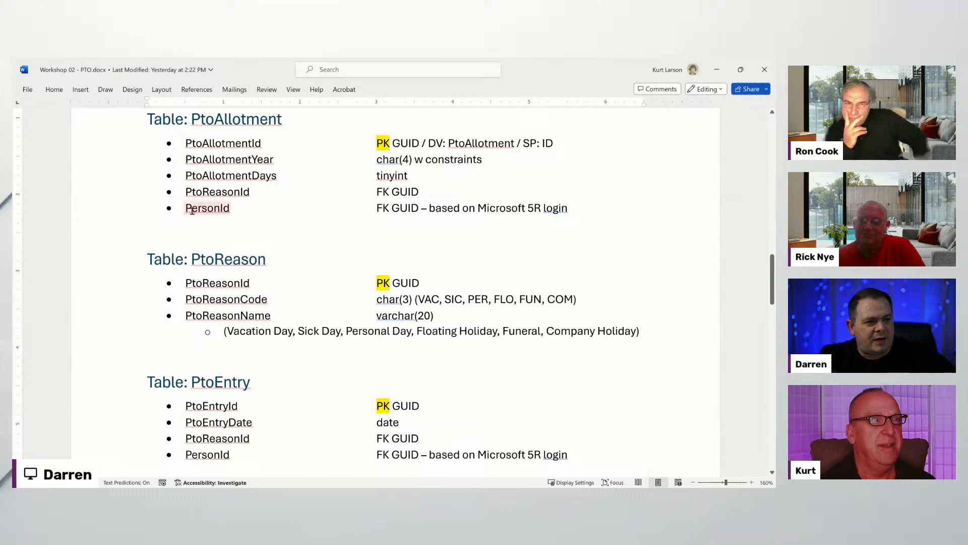
click(250, 382)
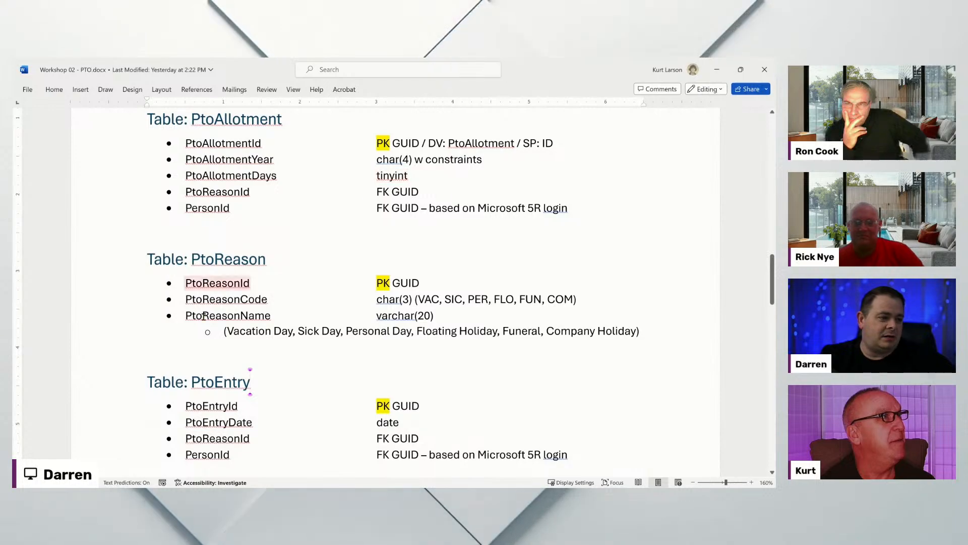
Read through the employee user stories on viewing, adding, editing and deleting PTO entries
scroll(504, 364, up, 5)
scroll(510, 355, up, 12)
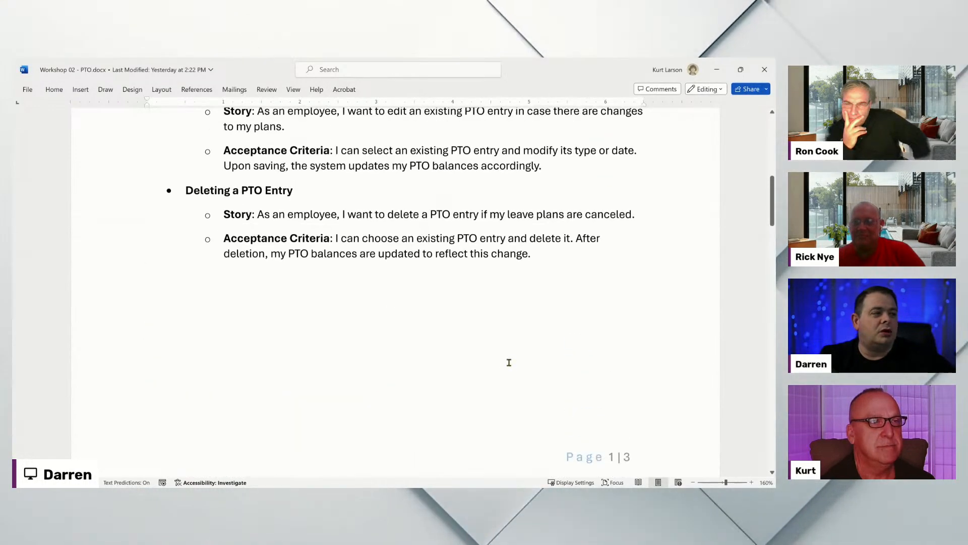
scroll(508, 367, up, 2)
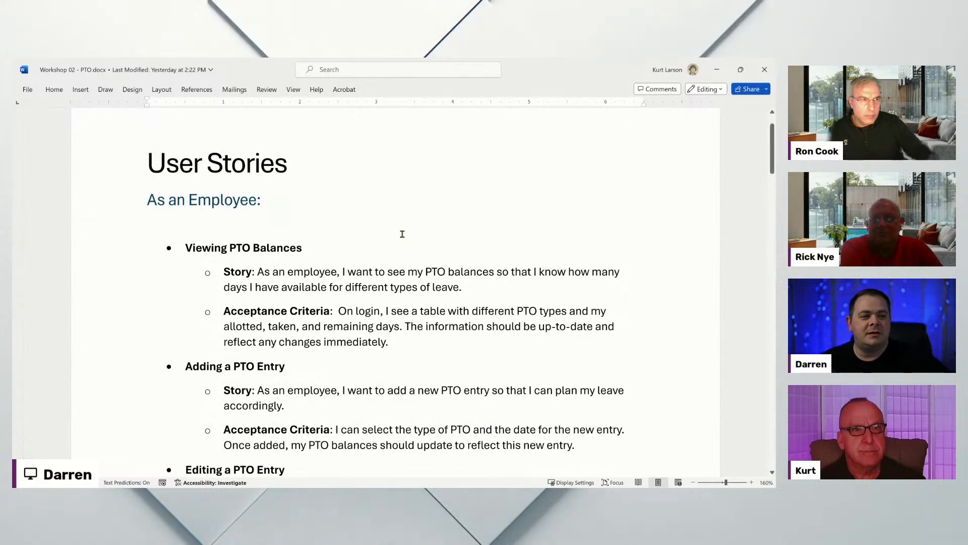
scroll(403, 234, down, 3)
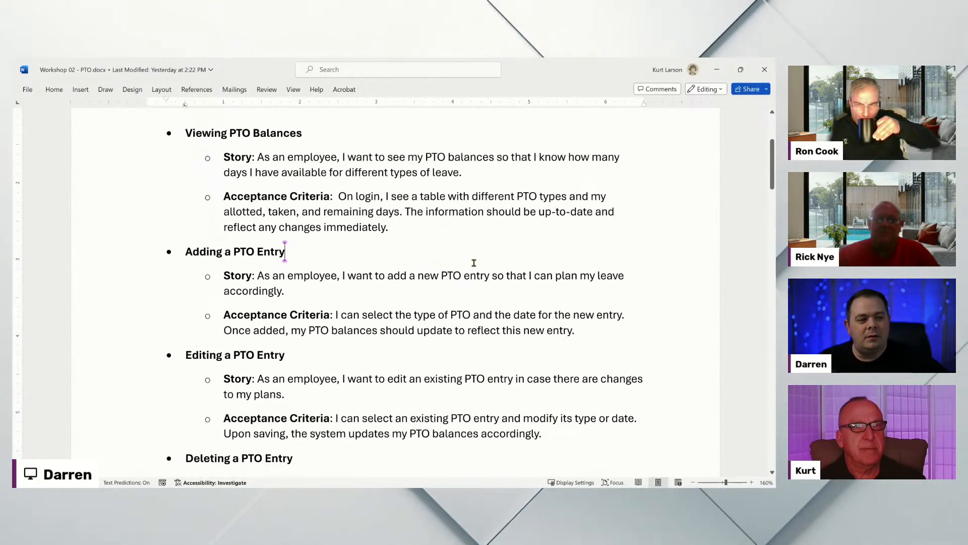
scroll(469, 257, up, 4)
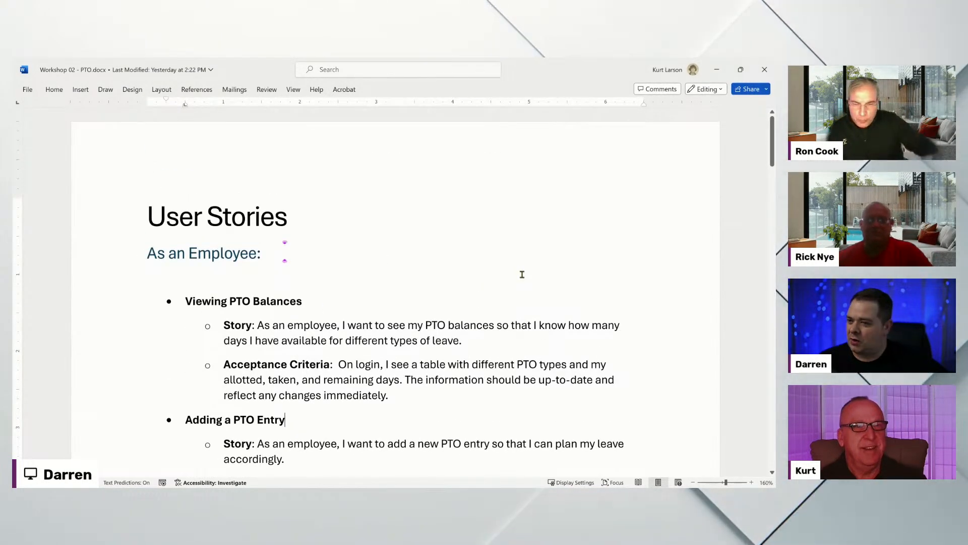
scroll(522, 274, down, 8)
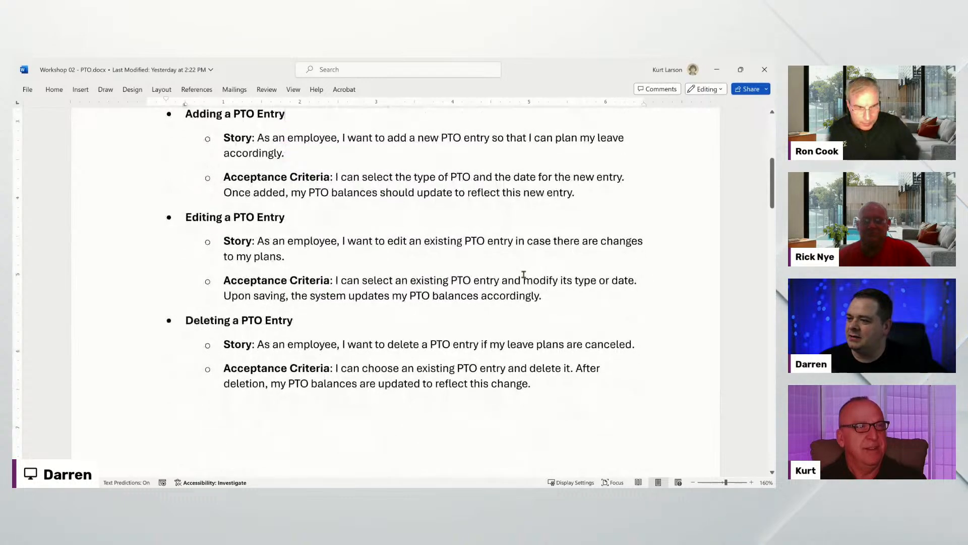
Switch to the PTO diagram in DrawSQL and reposition the PtoPerson table lower down, beneath PtoReason
drag(592, 117, 494, 58)
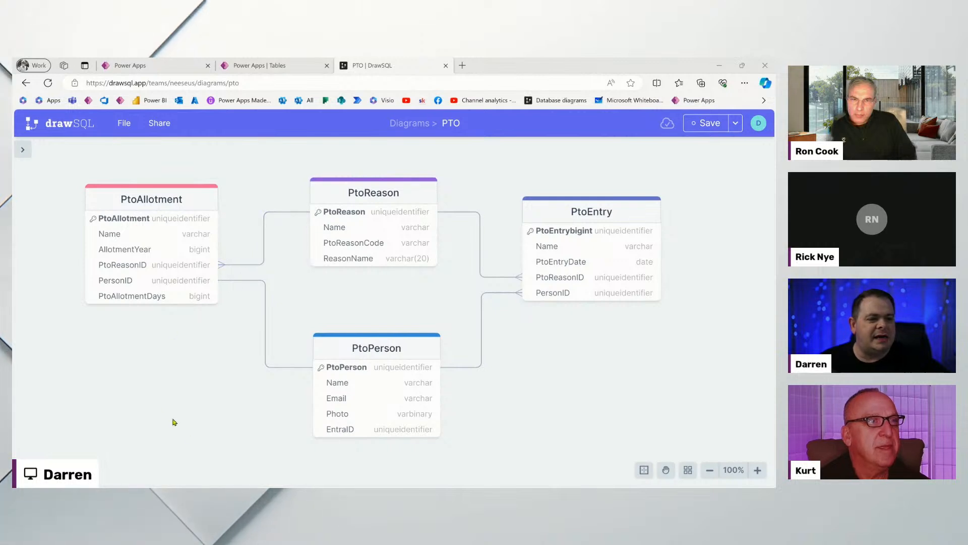
drag(394, 348, 389, 327)
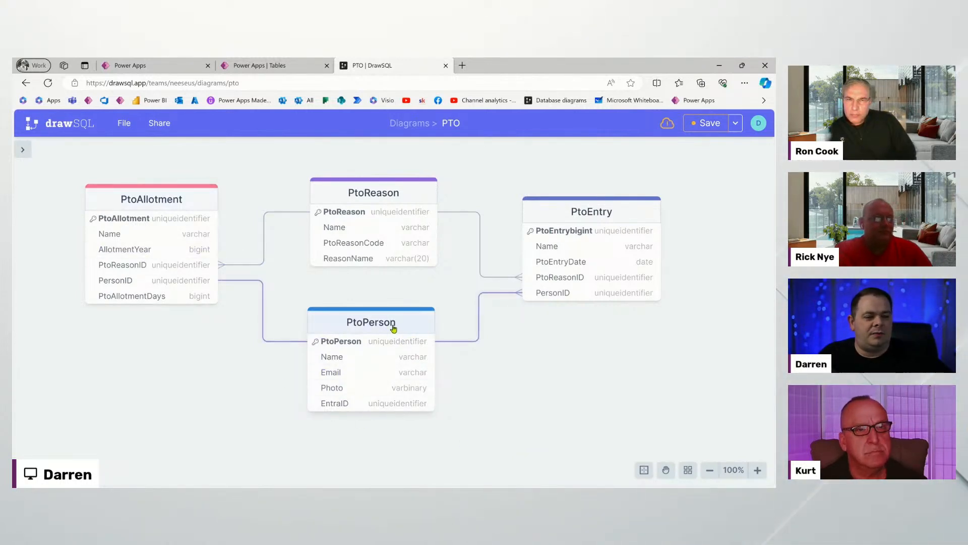
drag(394, 329, 400, 336)
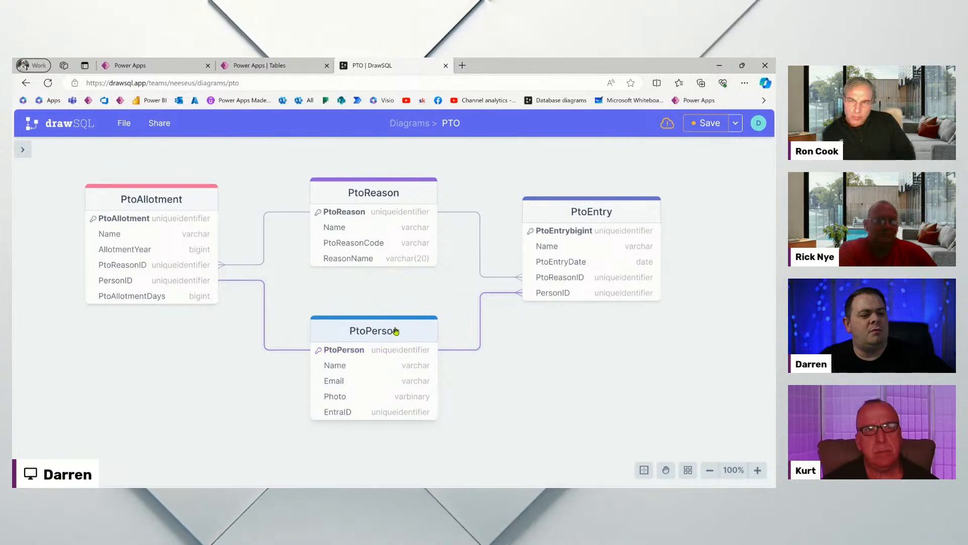
drag(391, 329, 398, 386)
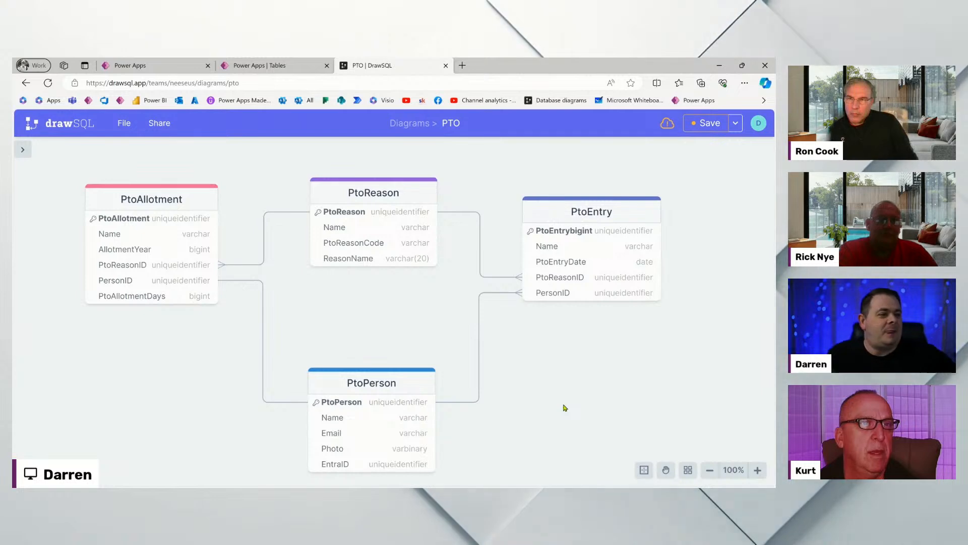
Save the PTO diagram, copy its sharable link and close the sharing dialog
scroll(380, 297, down, 1)
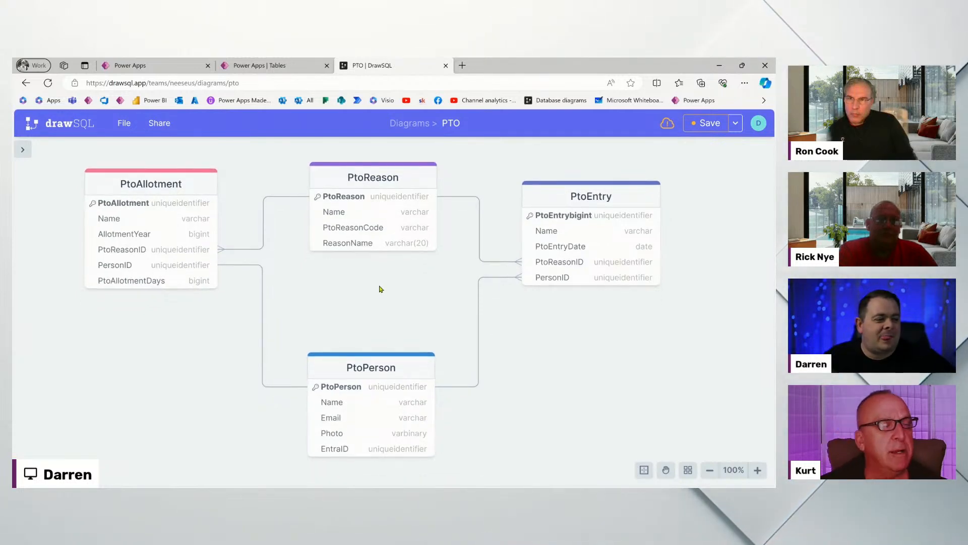
click(156, 125)
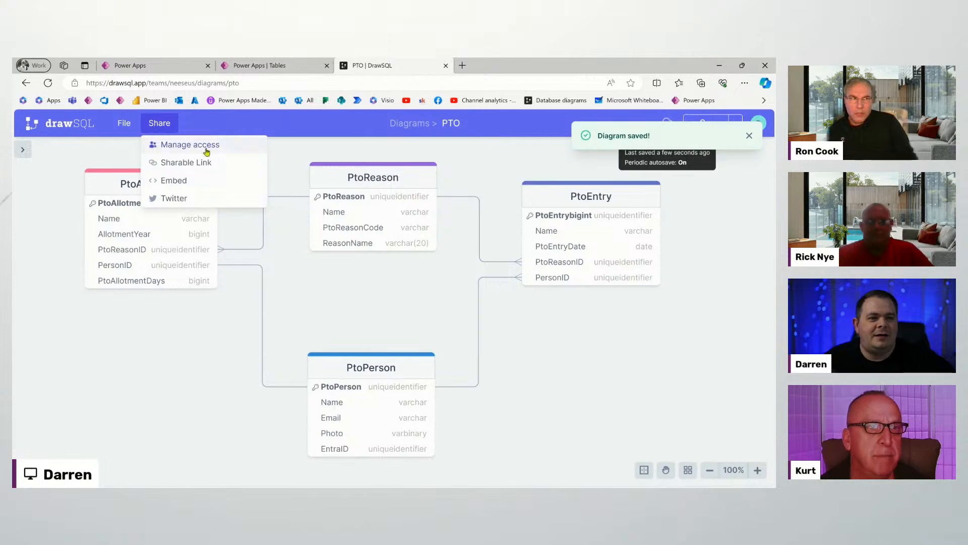
click(201, 162)
click(535, 334)
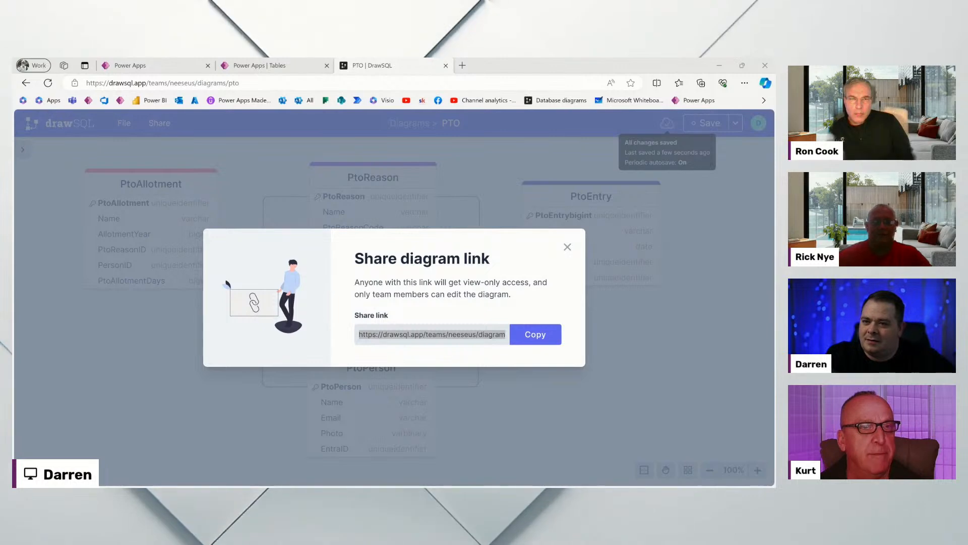
click(571, 246)
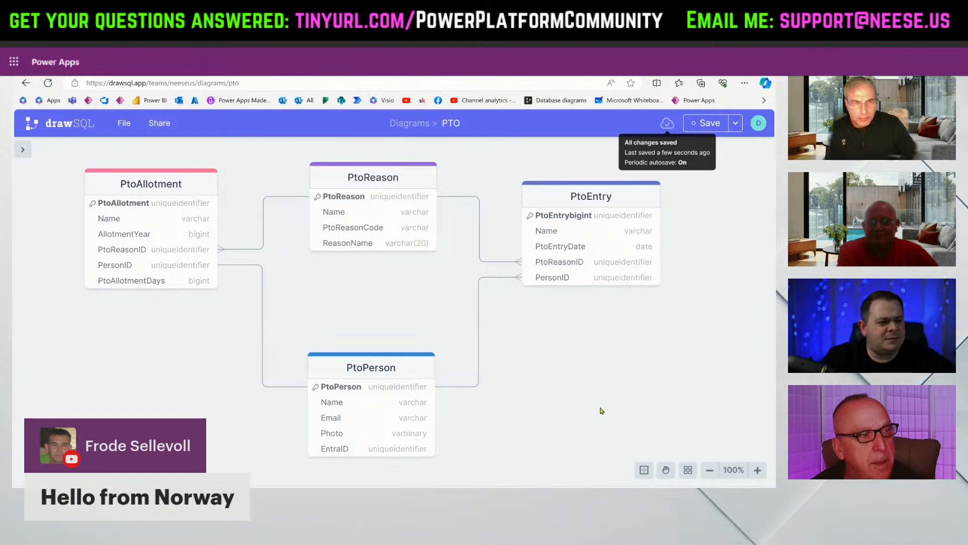
drag(601, 410, 590, 408)
scroll(703, 237, up, 2)
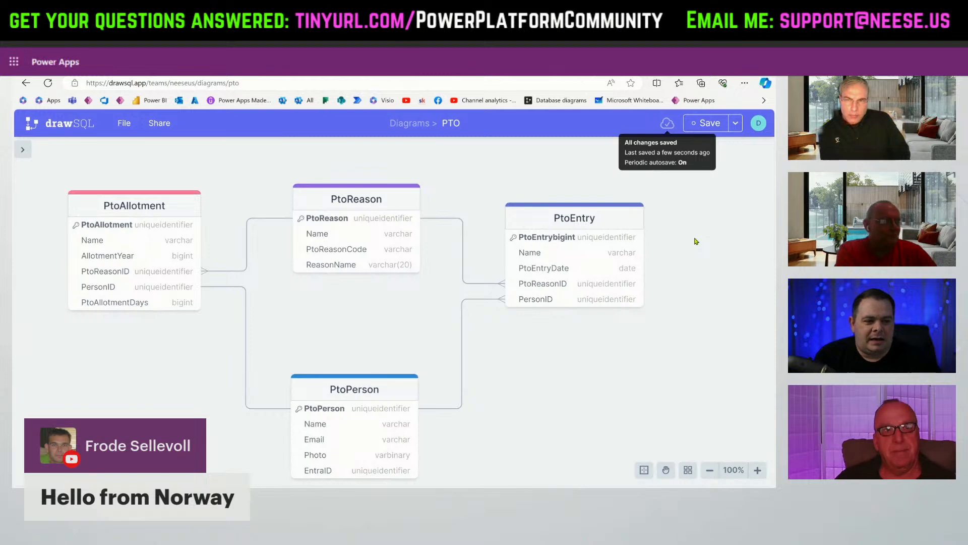
drag(516, 356, 525, 326)
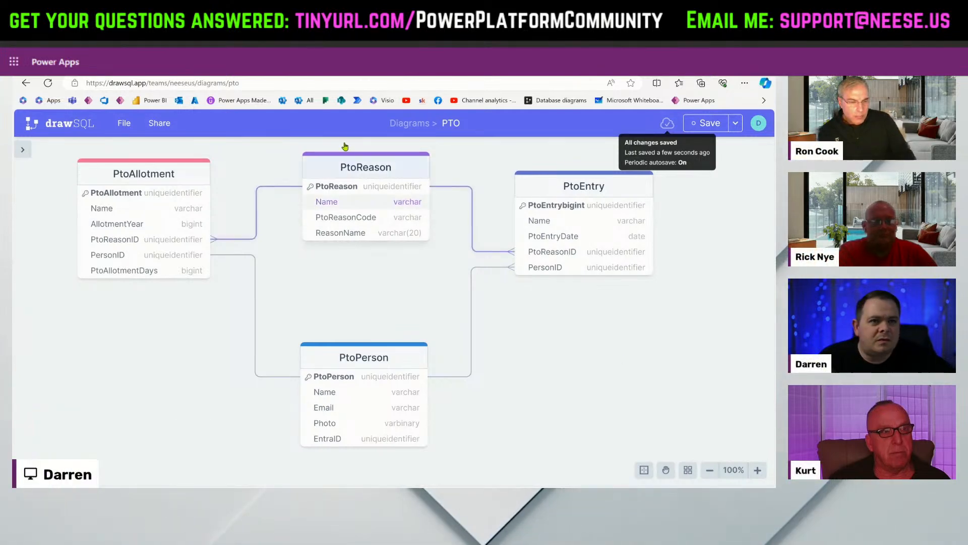
Switch to the Power Apps tables page, clear the Pto search filter and look through all custom tables
click(273, 68)
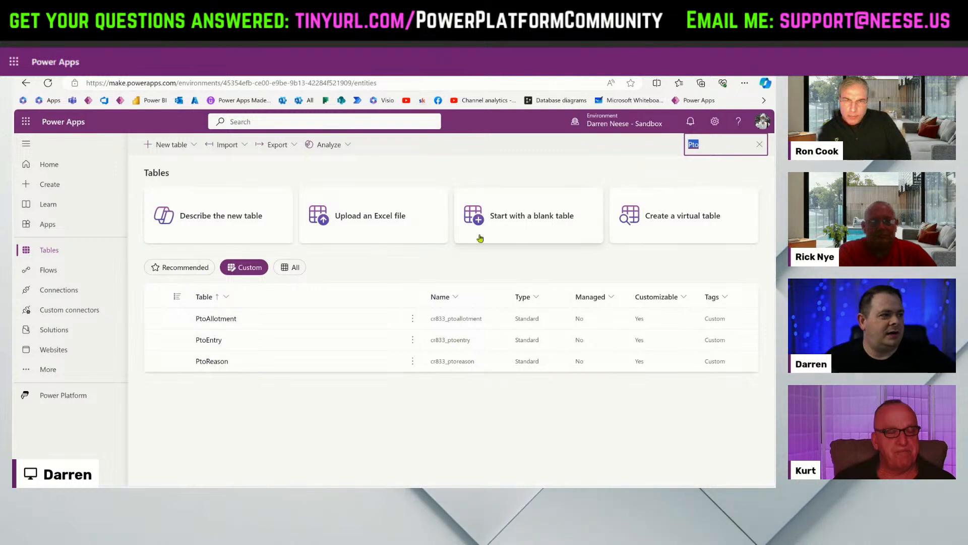
key(BackSpace)
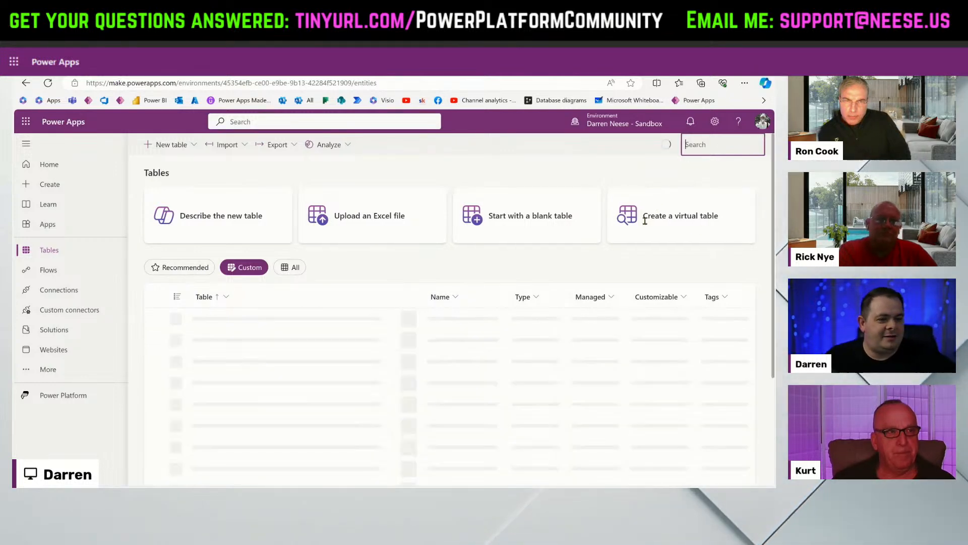
scroll(313, 343, down, 15)
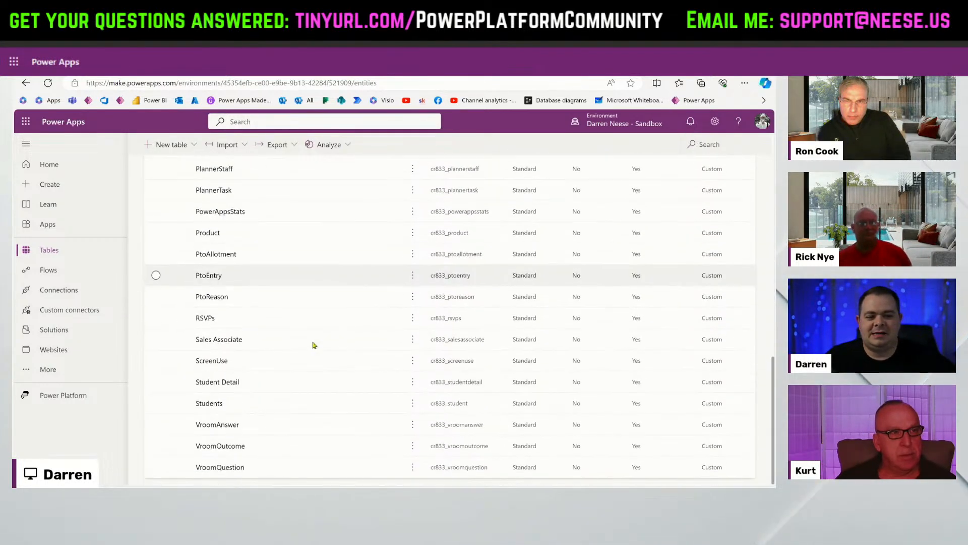
scroll(316, 340, up, 15)
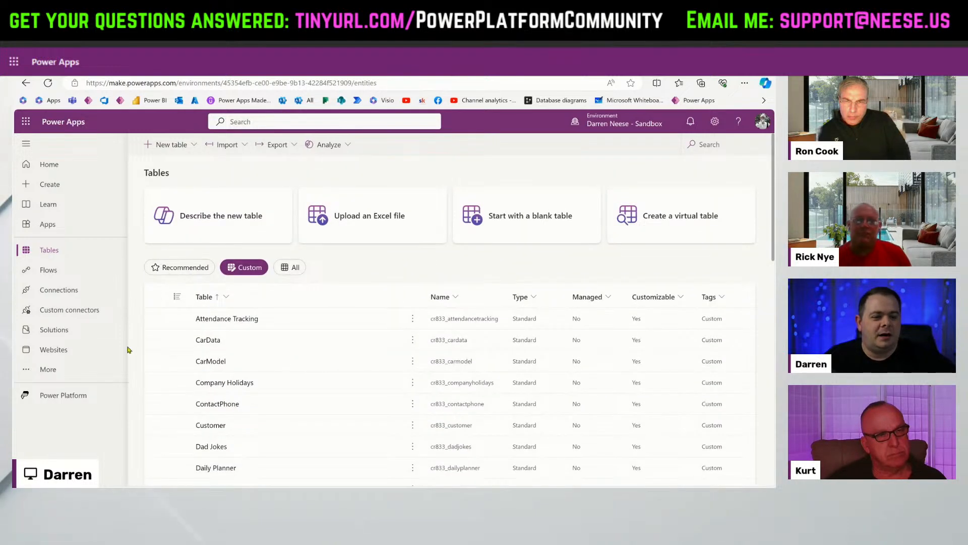
Browse the Recommended tables and the full list of All tables in the environment
click(190, 272)
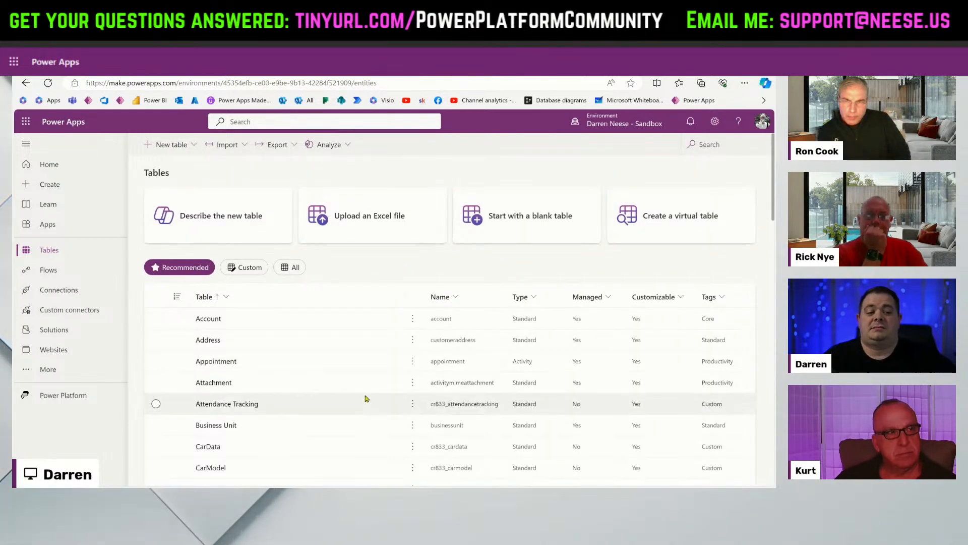
scroll(366, 399, down, 5)
scroll(366, 399, up, 5)
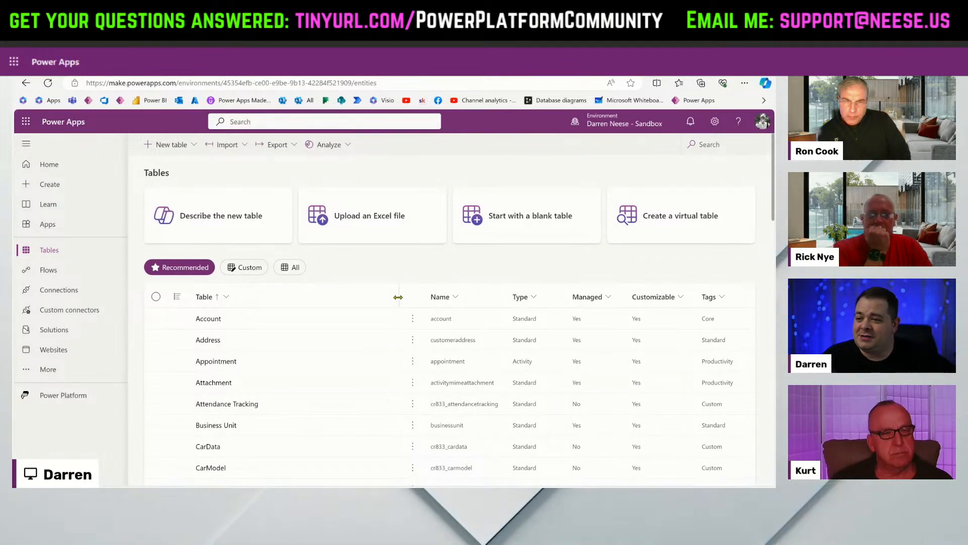
click(294, 270)
scroll(525, 371, down, 10)
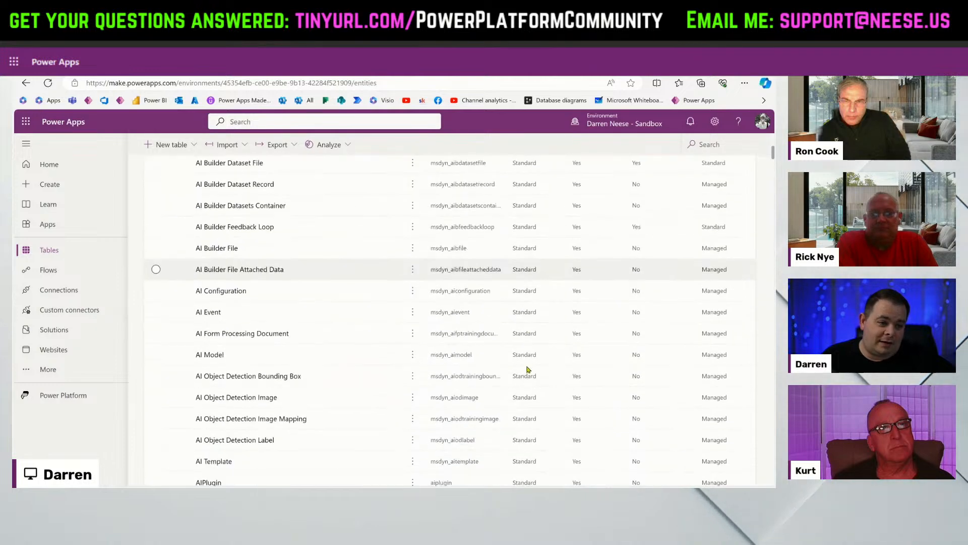
scroll(525, 371, down, 10)
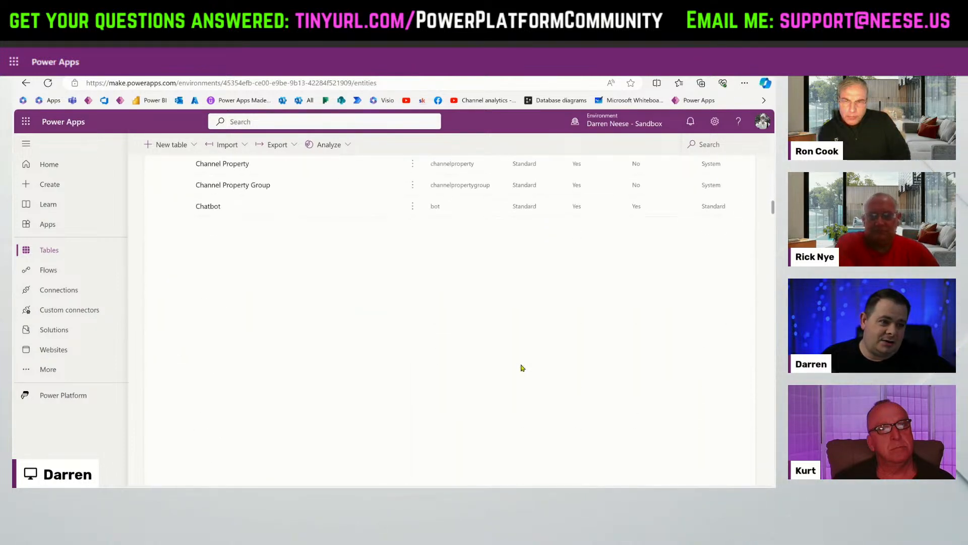
Look through the rest of the full table list and return to its beginning
scroll(522, 368, down, 12)
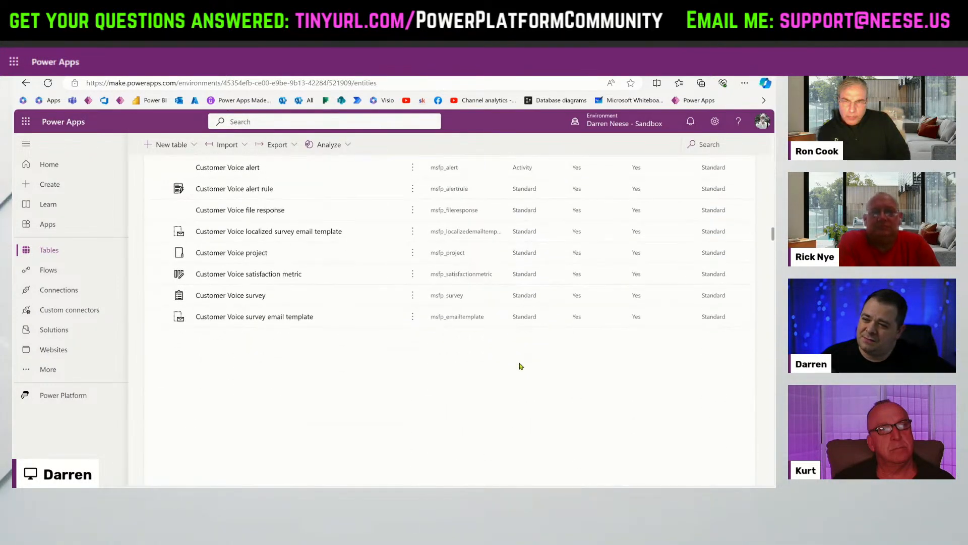
scroll(521, 365, down, 12)
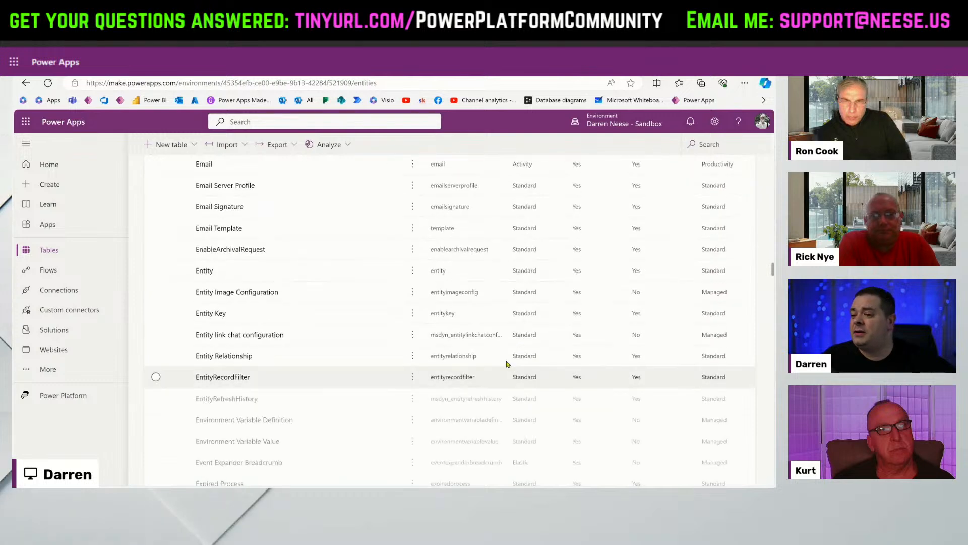
scroll(450, 341, down, 3)
scroll(479, 336, up, 8)
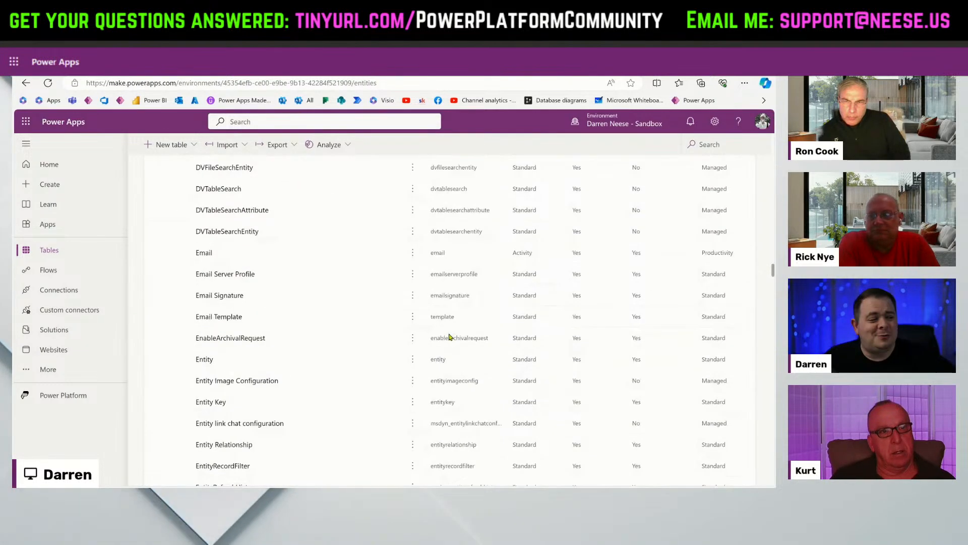
drag(772, 264, 770, 133)
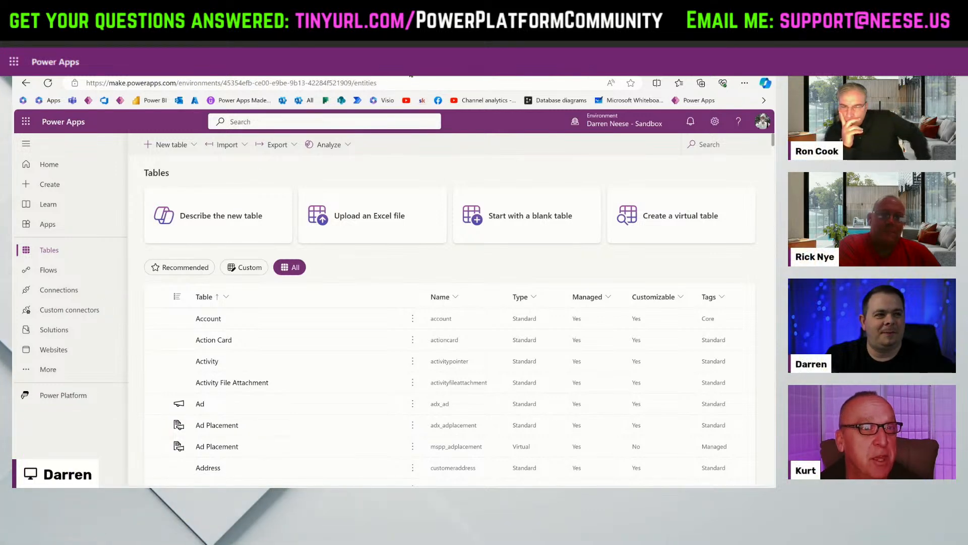
Glance at the PTO diagram, return to the Power Apps tables page and filter the custom tables by Pto
click(353, 65)
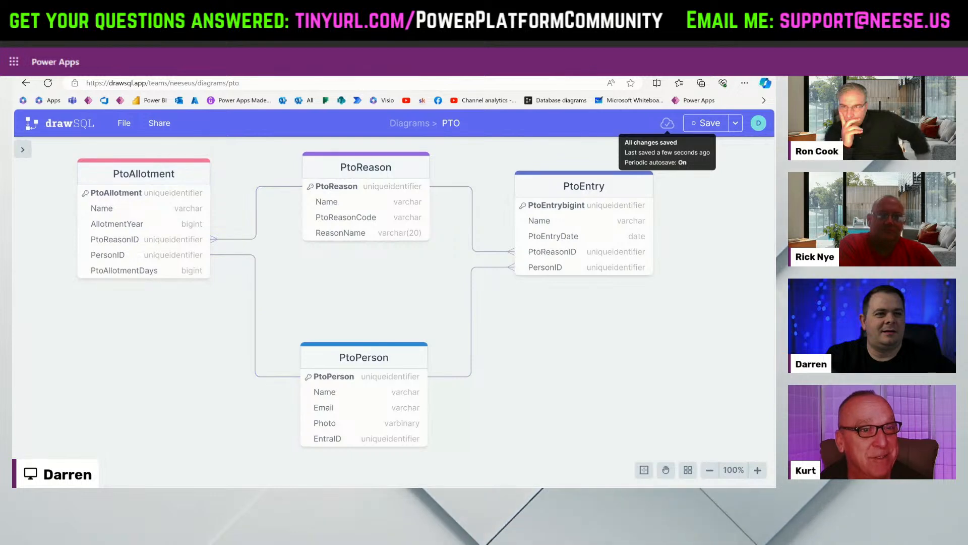
click(363, 67)
click(229, 267)
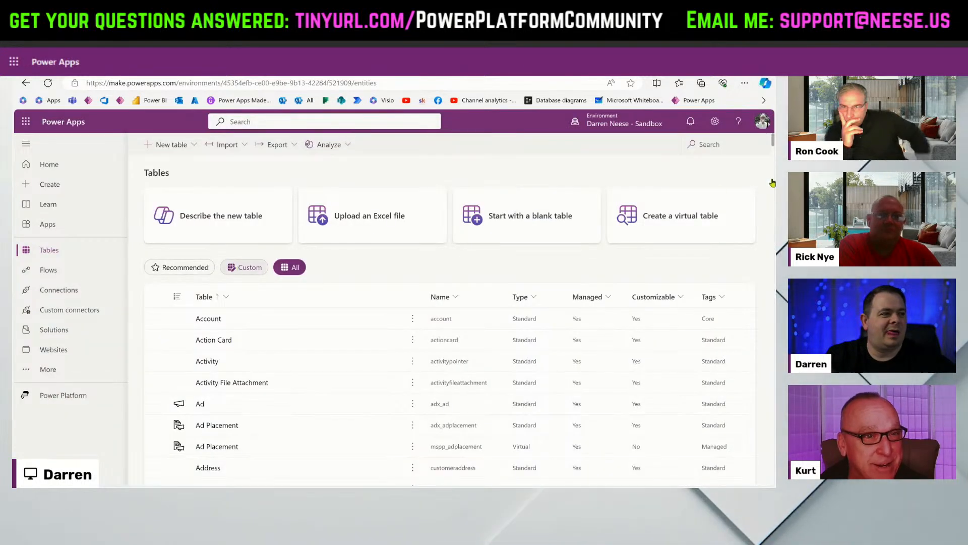
click(709, 145)
text(Pto)
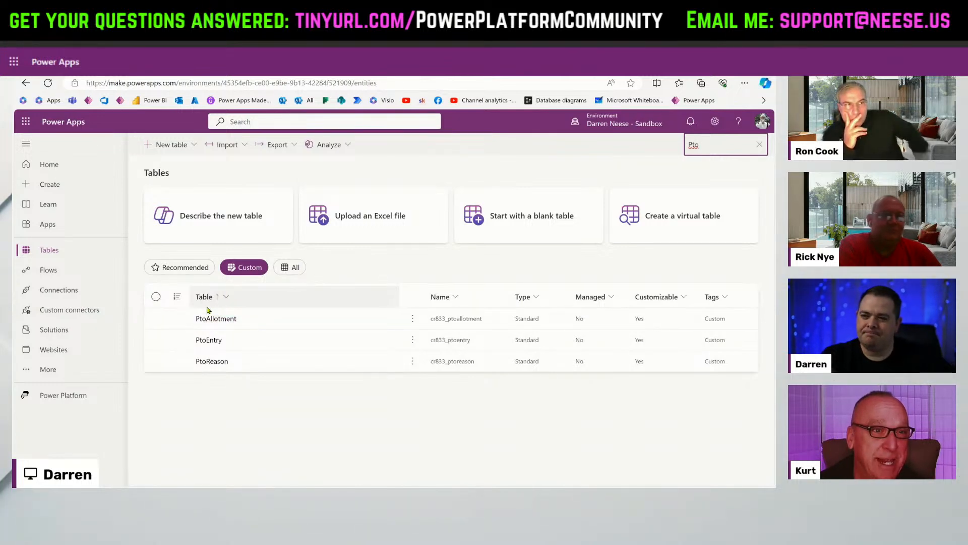
click(293, 414)
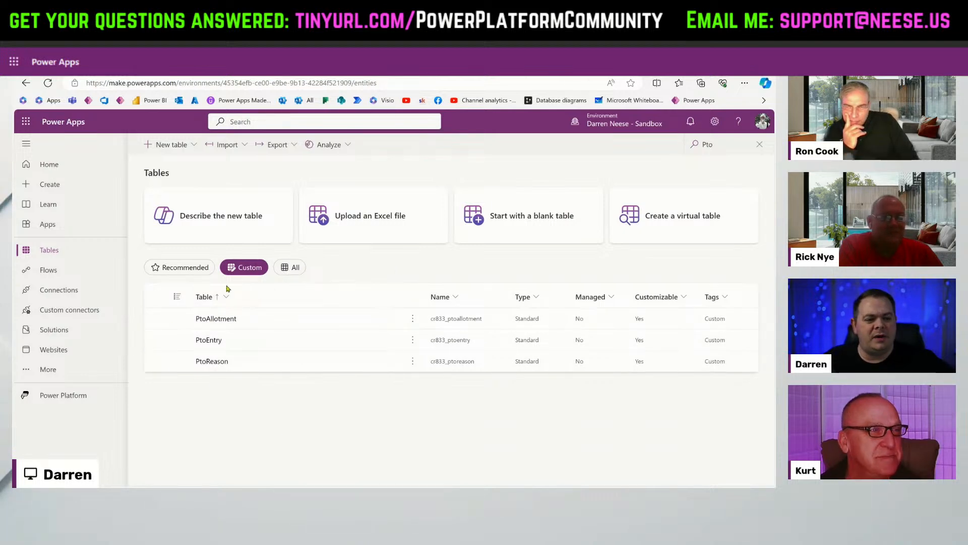
Switch to the Employee Paid Time Off app's editor and inspect the reason label's Text formula in the entries gallery on Home Screen
click(167, 66)
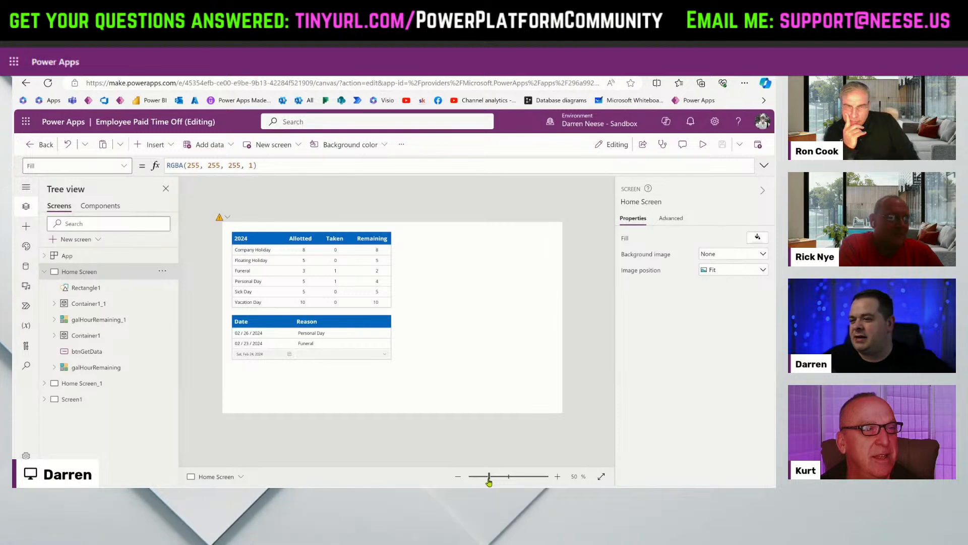
click(489, 480)
drag(489, 481, 496, 479)
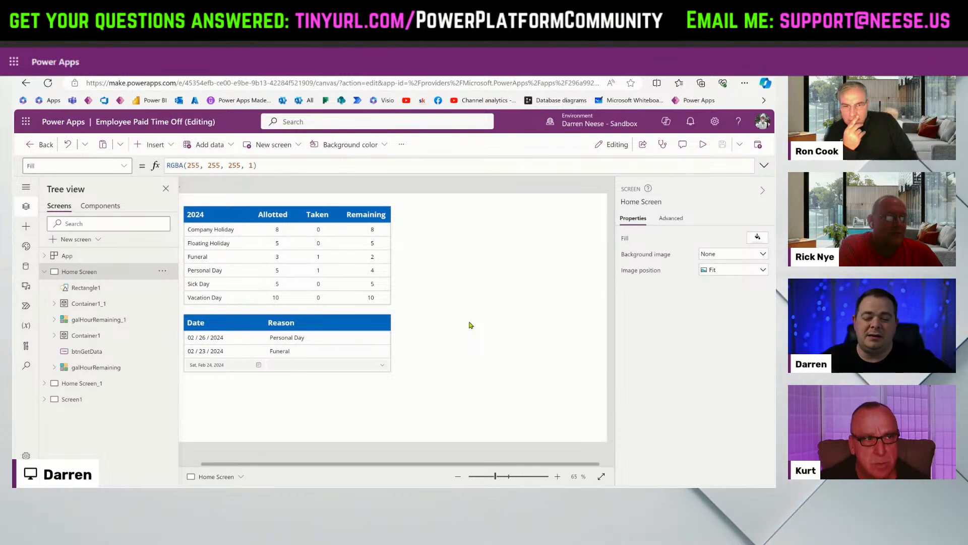
drag(336, 464, 267, 462)
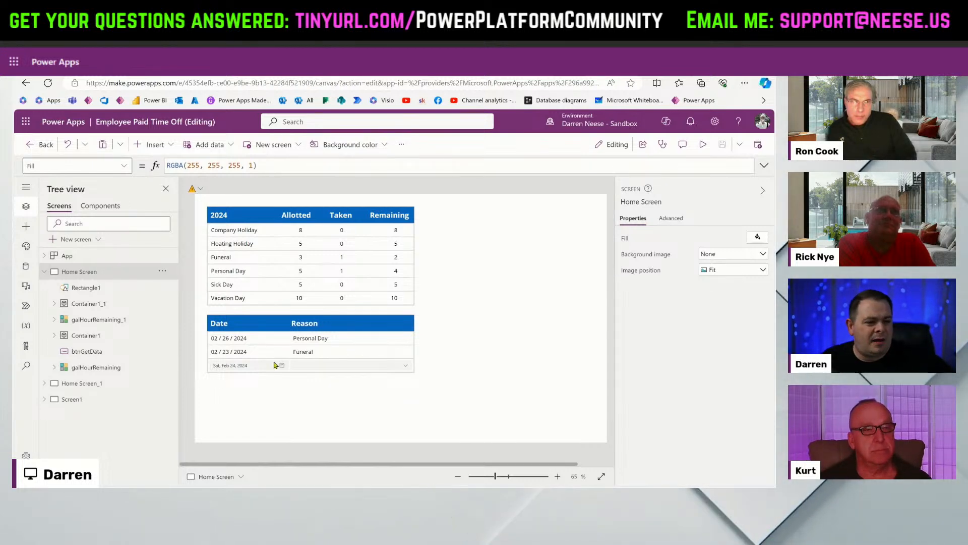
click(312, 343)
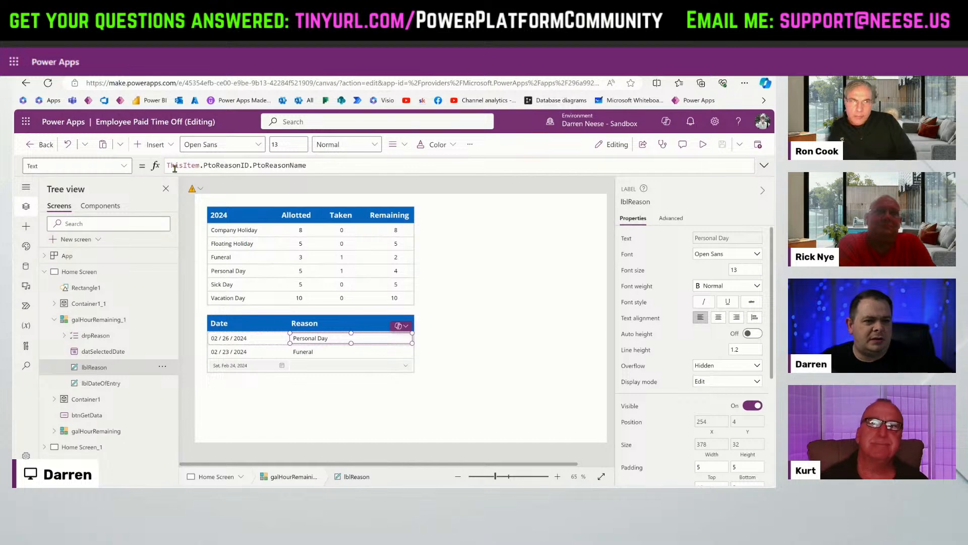
Inspect the full Items formula of the date and reason entries gallery, highlighting its colEntries source
click(252, 355)
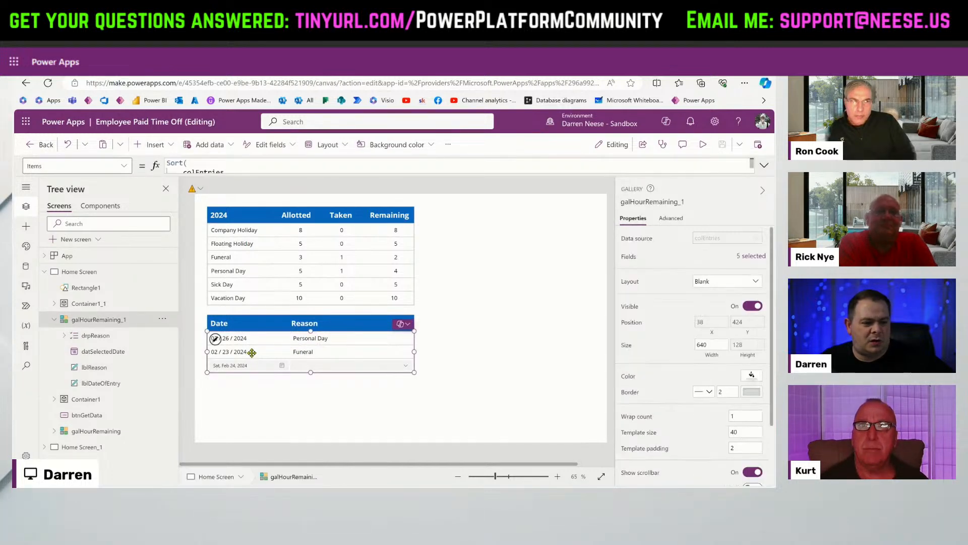
click(765, 167)
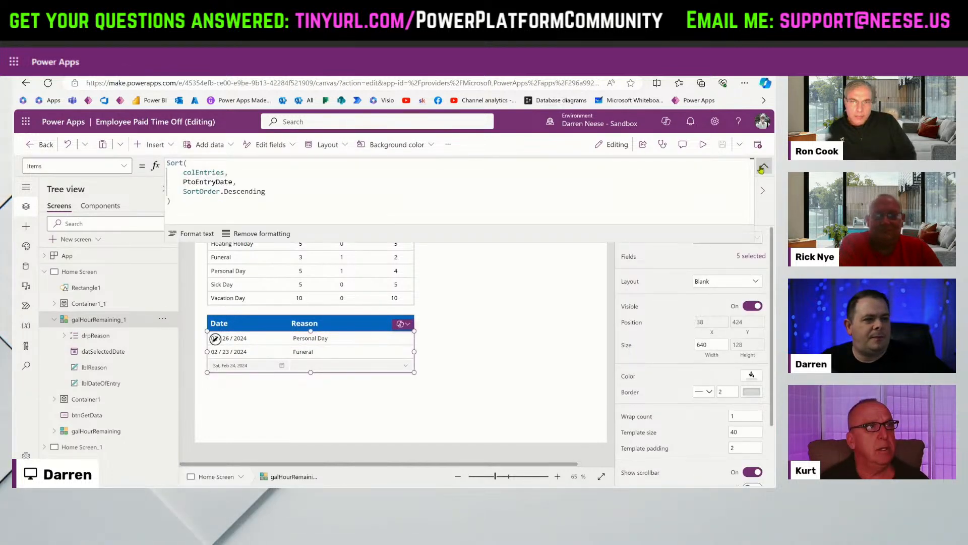
double_click(200, 172)
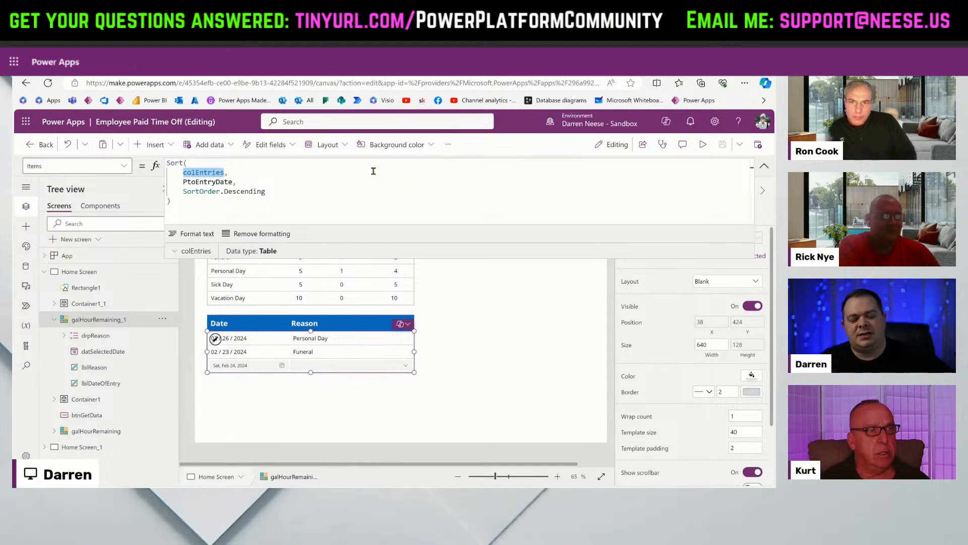
click(247, 173)
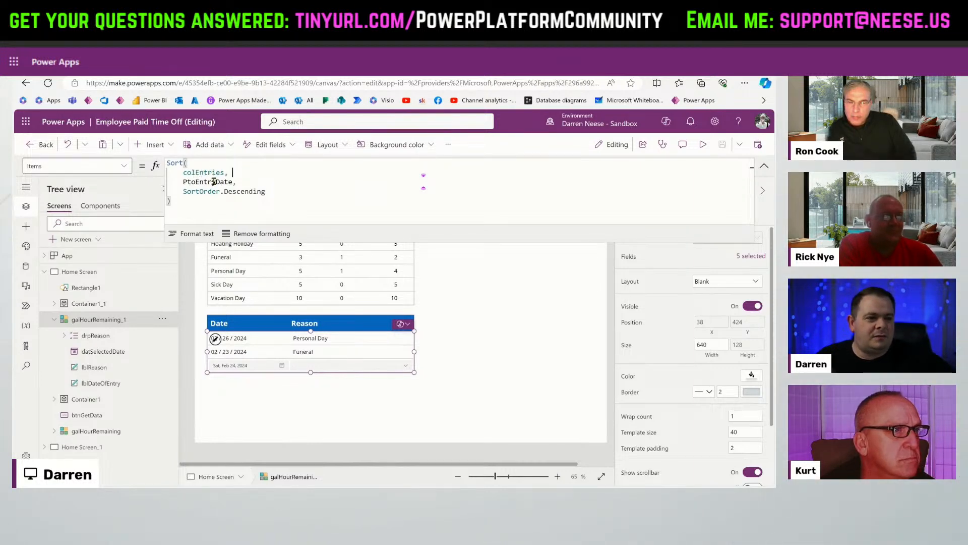
click(536, 396)
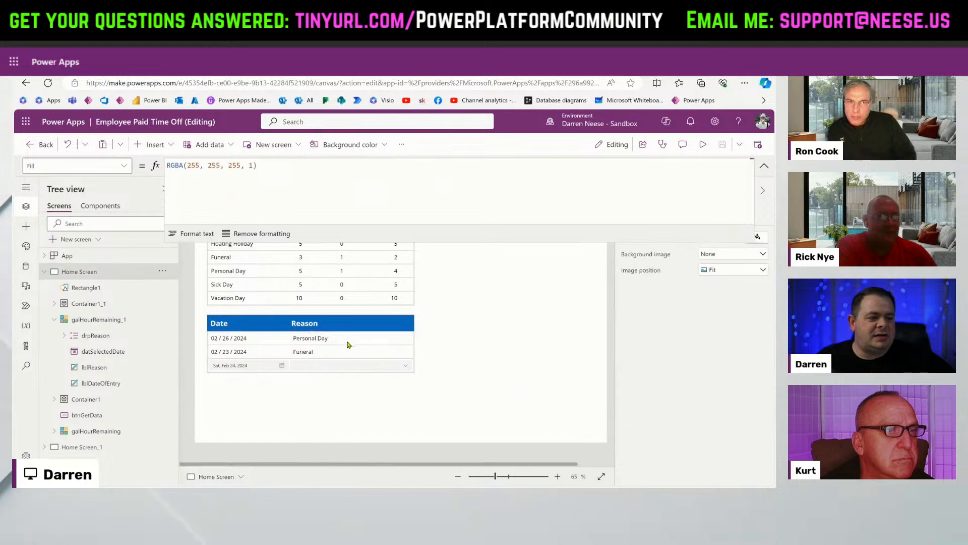
Reopen the reason label's Text formula and examine its ThisItem and PtoReasonID parts
click(347, 341)
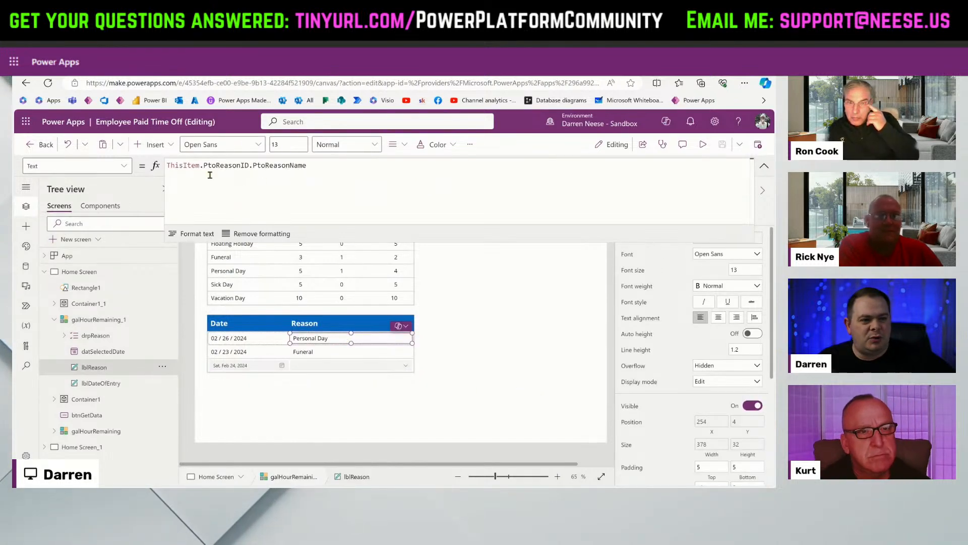
double_click(167, 165)
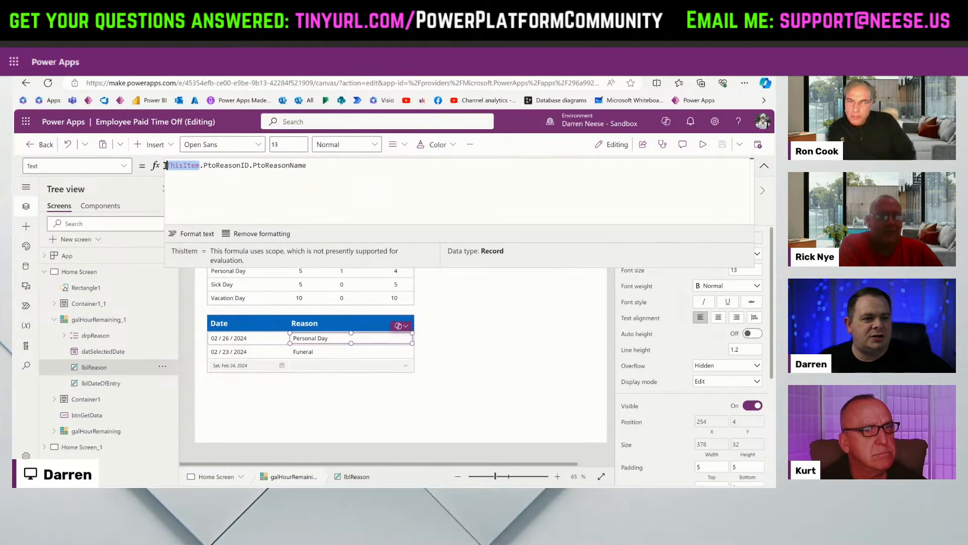
double_click(226, 166)
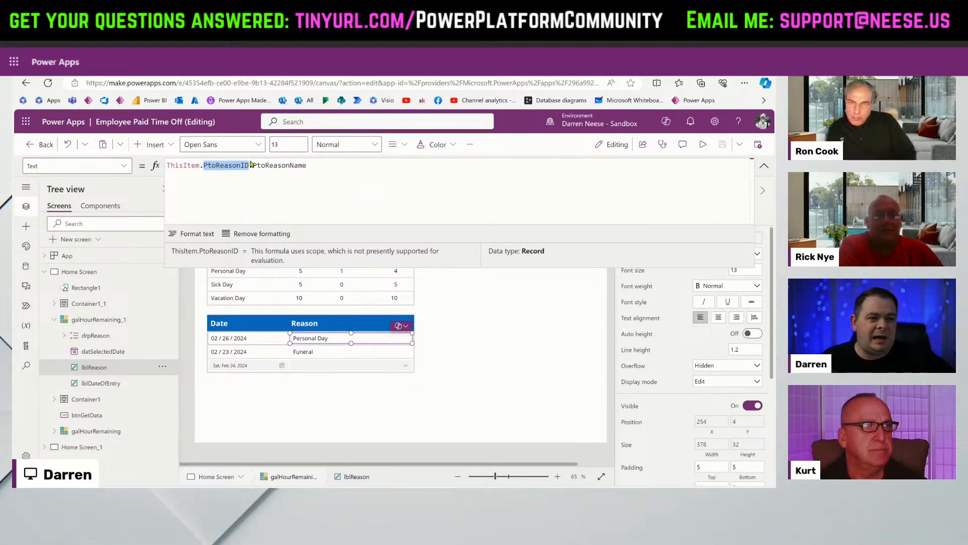
Remove .PtoReasonName from the reason label's formula, enter it again and collapse the formula bar
drag(319, 165, 250, 165)
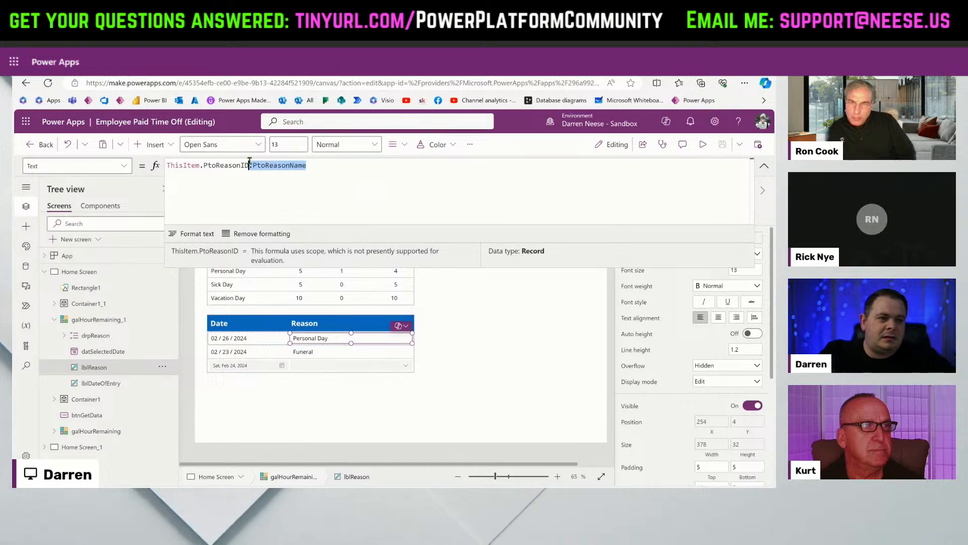
key(BackSpace)
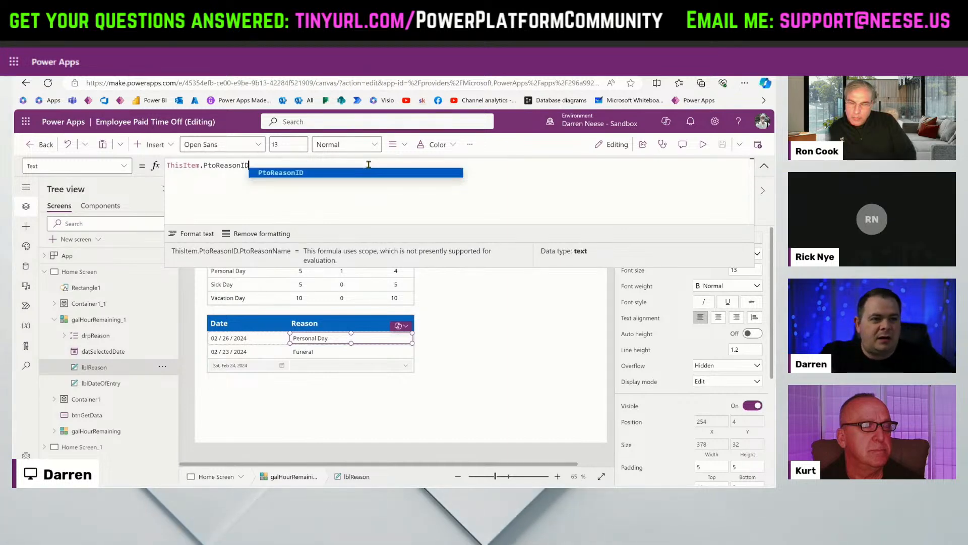
text(.PtoReasonName)
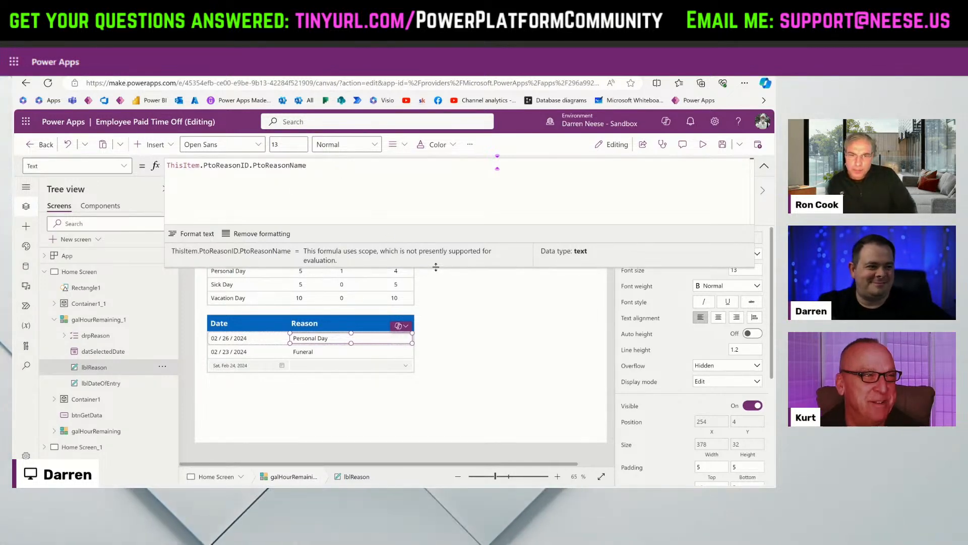
drag(436, 267, 436, 284)
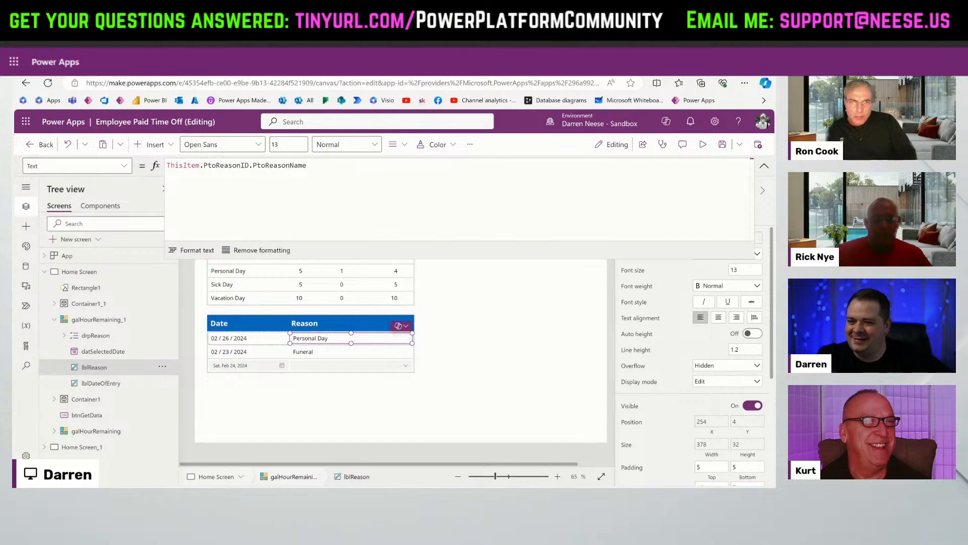
click(766, 166)
click(492, 378)
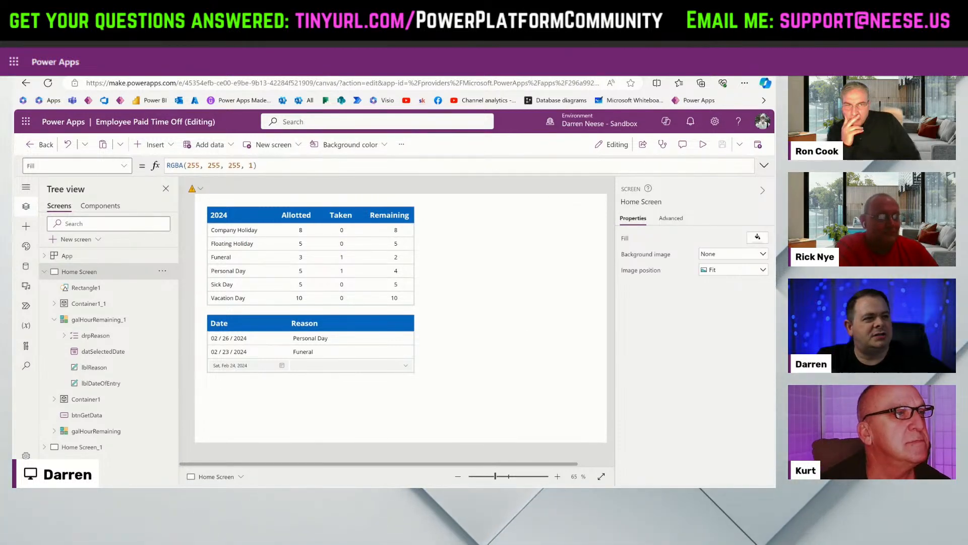
Switch to the PTO diagram in DrawSQL, move the PtoPerson table up close beneath PtoReason and save the diagram
click(303, 68)
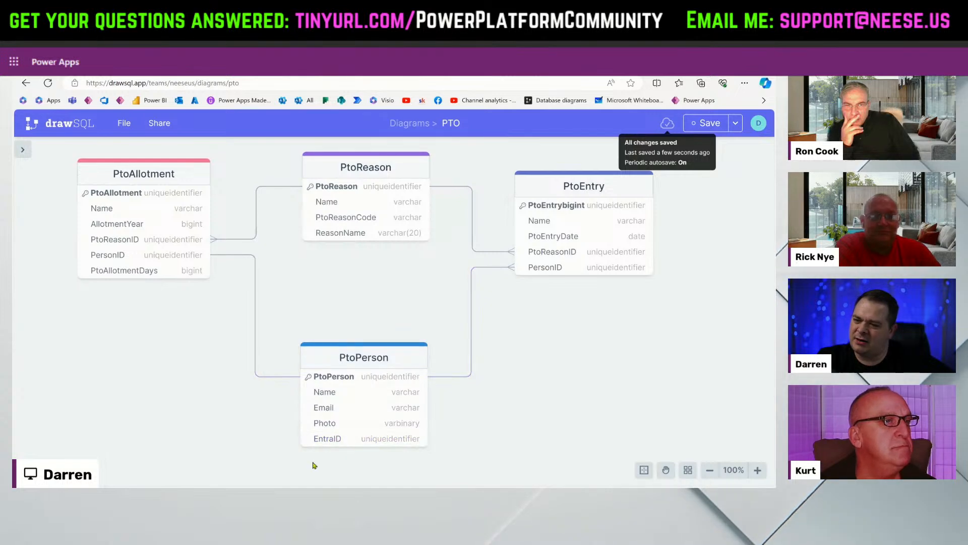
drag(379, 344, 380, 287)
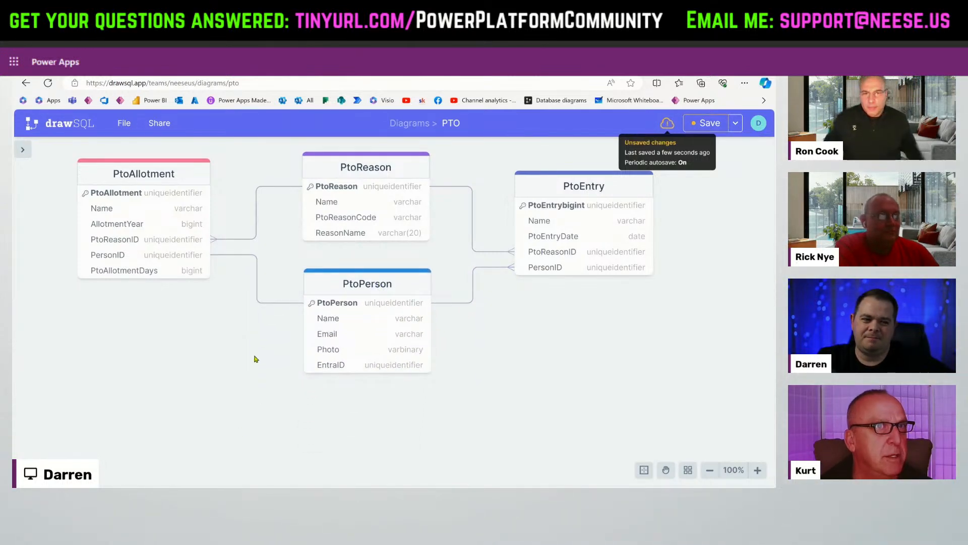
scroll(234, 373, up, 3)
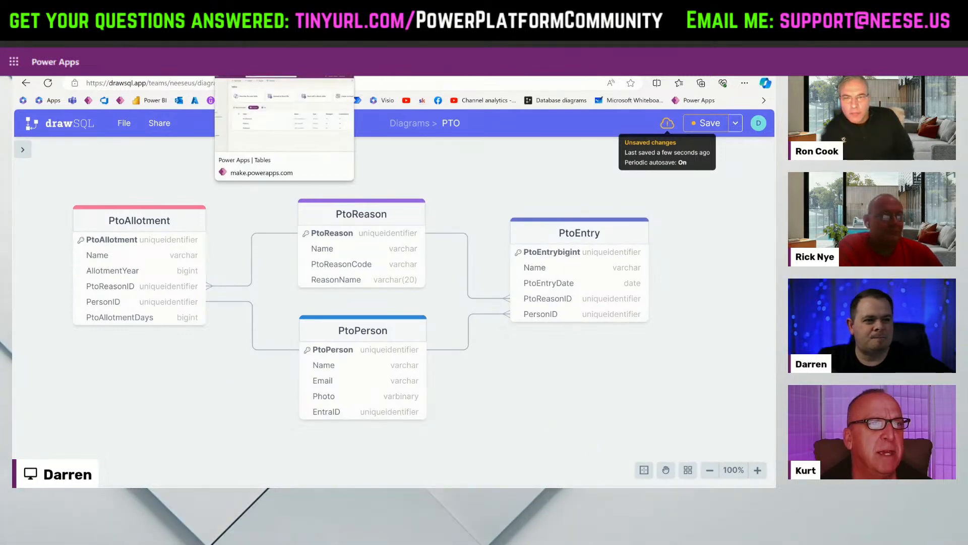
drag(154, 403, 182, 397)
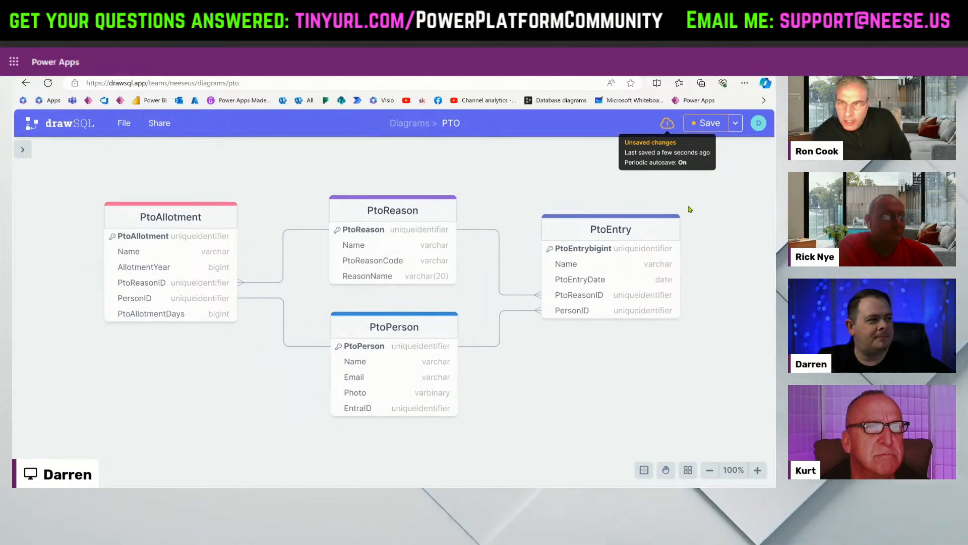
click(714, 126)
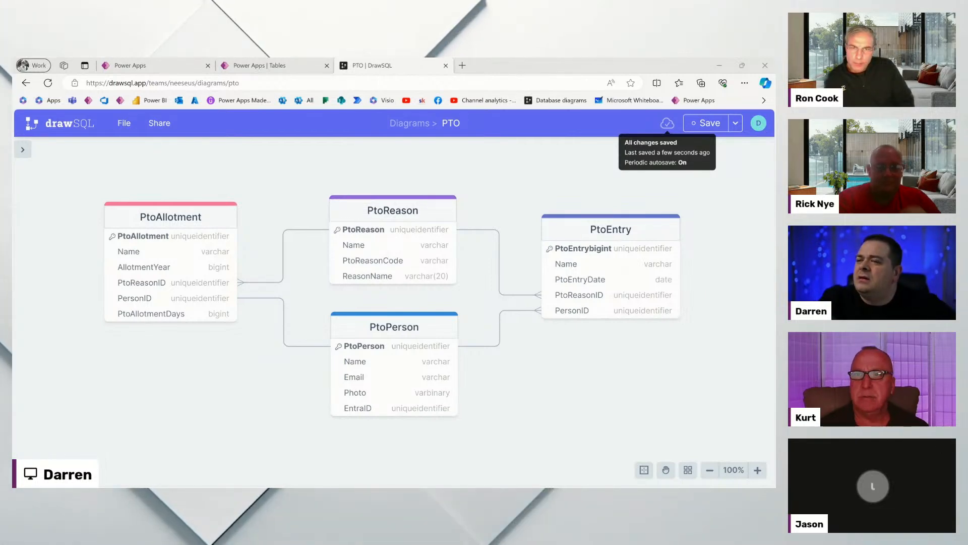
Switch to the M365 Administration outline in WorkFlowy, collapse and re-expand Admin Training, and review its topics
drag(389, 154, 444, 152)
double_click(443, 153)
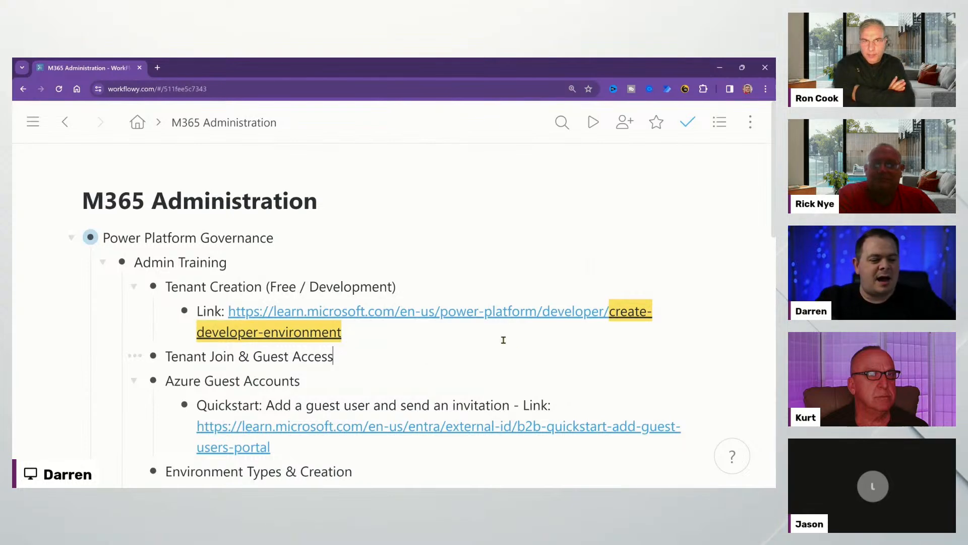
click(102, 262)
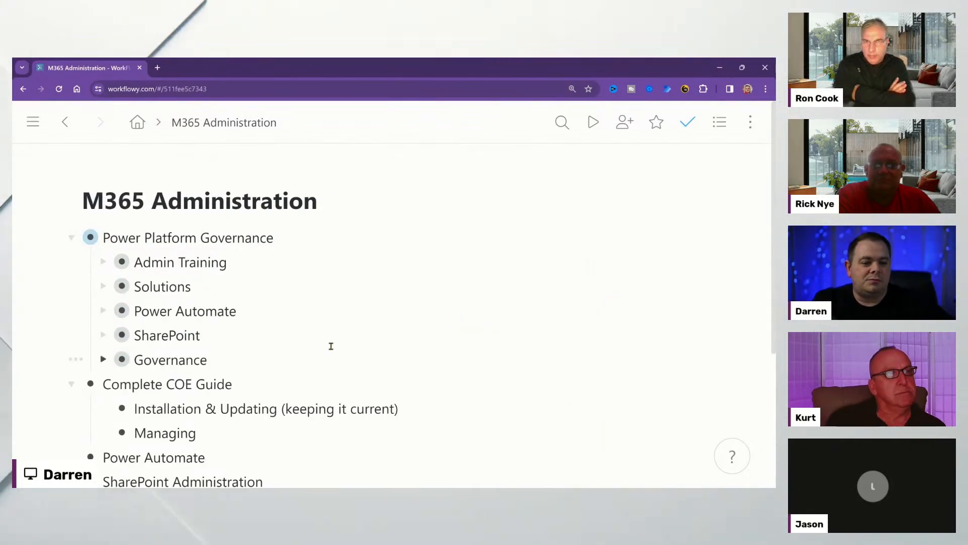
scroll(331, 346, down, 1)
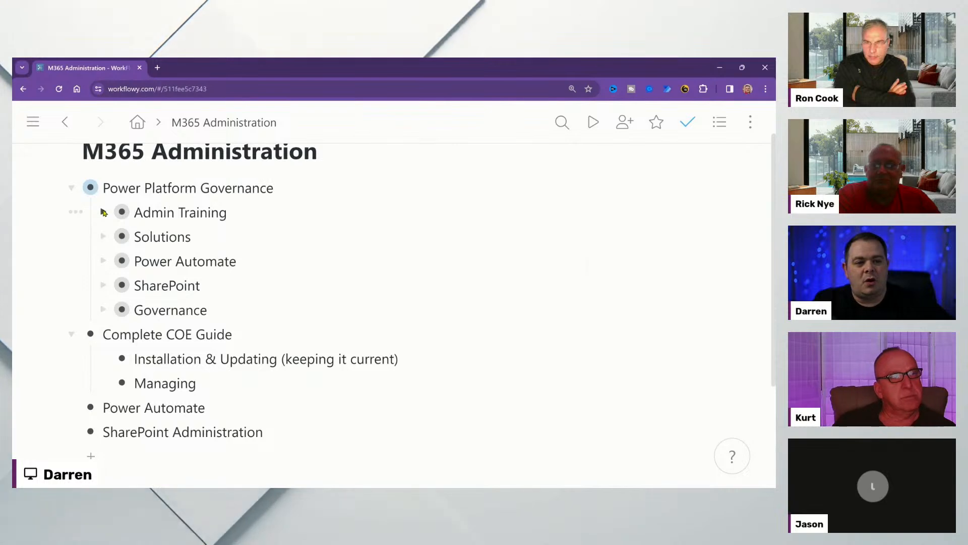
click(104, 212)
scroll(328, 411, down, 2)
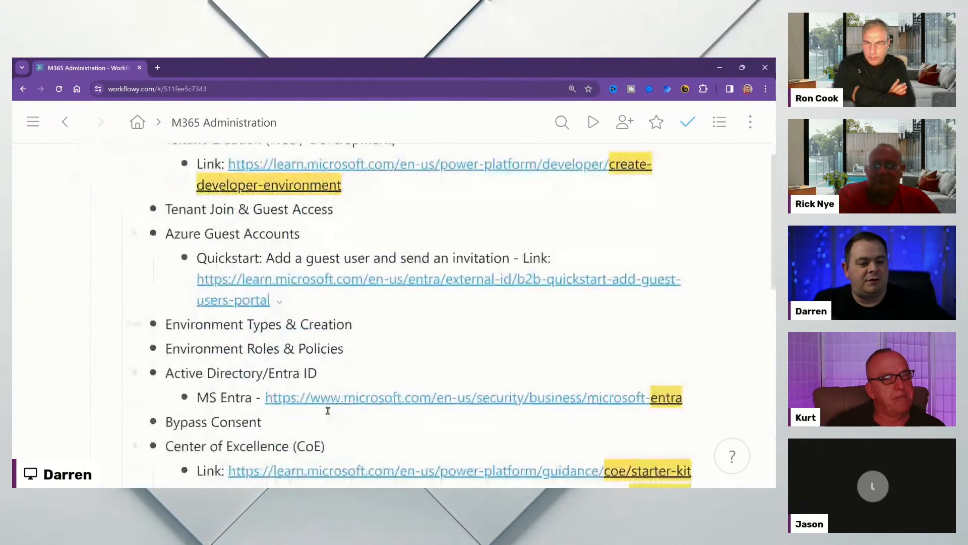
scroll(328, 409, down, 2)
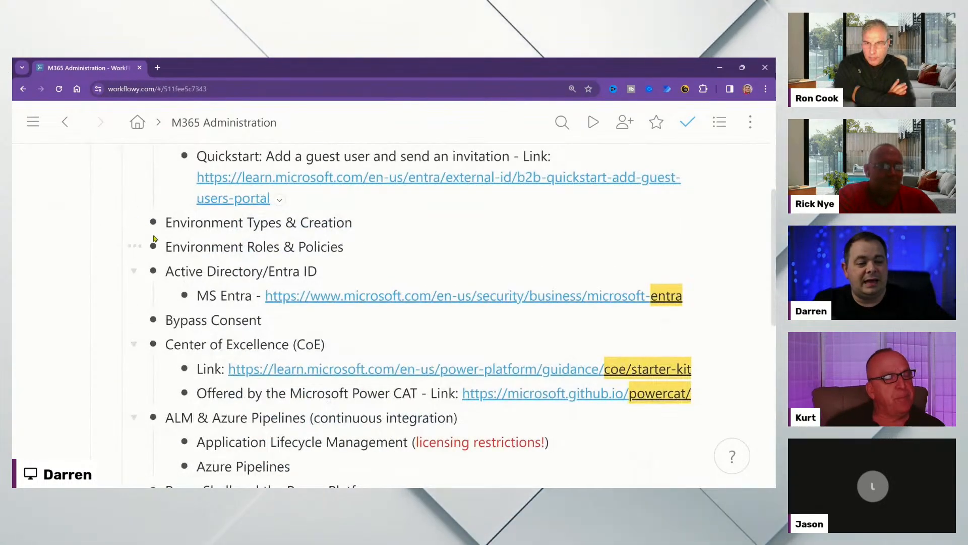
Collapse the Tenant Creation topic and review the Admin Training topics from Center of Excellence down to Site Migrations
scroll(262, 274, up, 5)
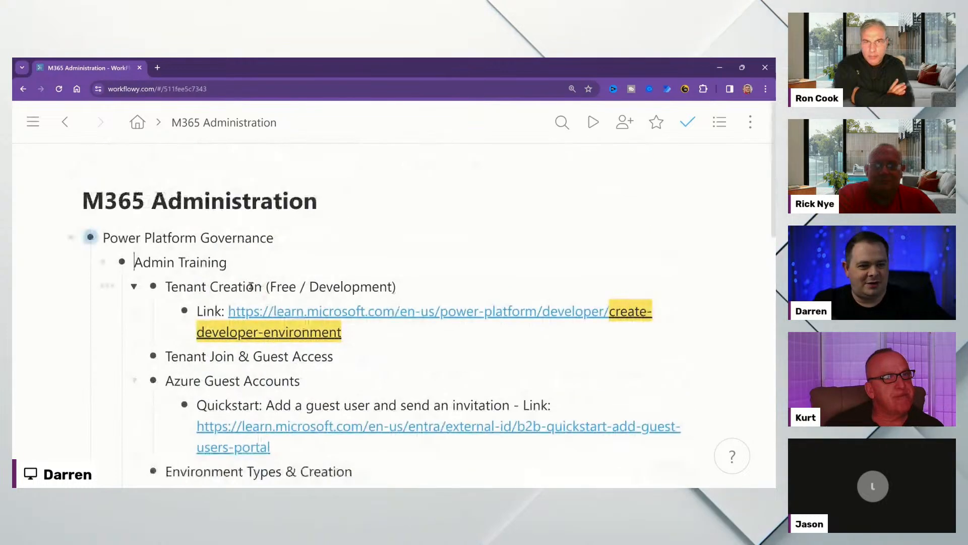
click(134, 286)
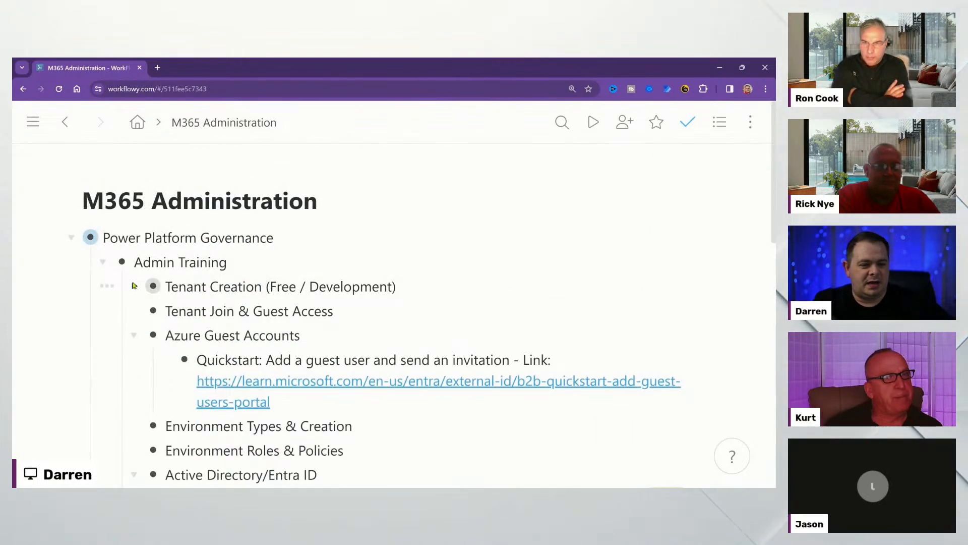
scroll(176, 374, down, 2)
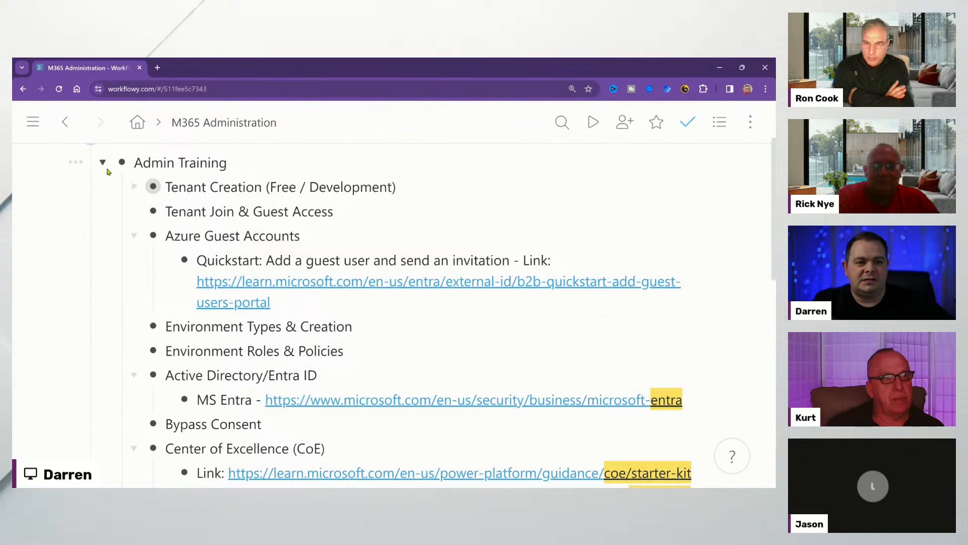
scroll(191, 265, down, 2)
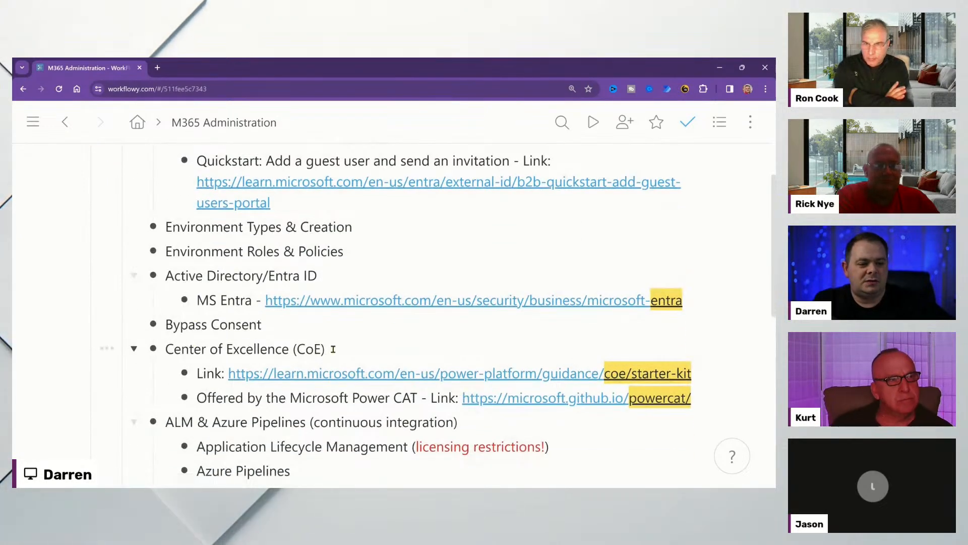
drag(329, 348, 180, 343)
click(494, 428)
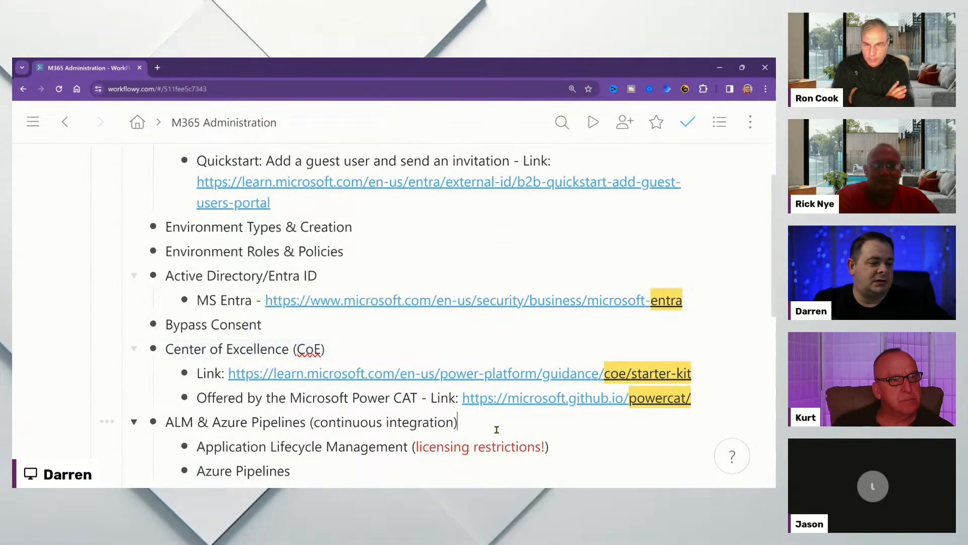
scroll(494, 428, down, 4)
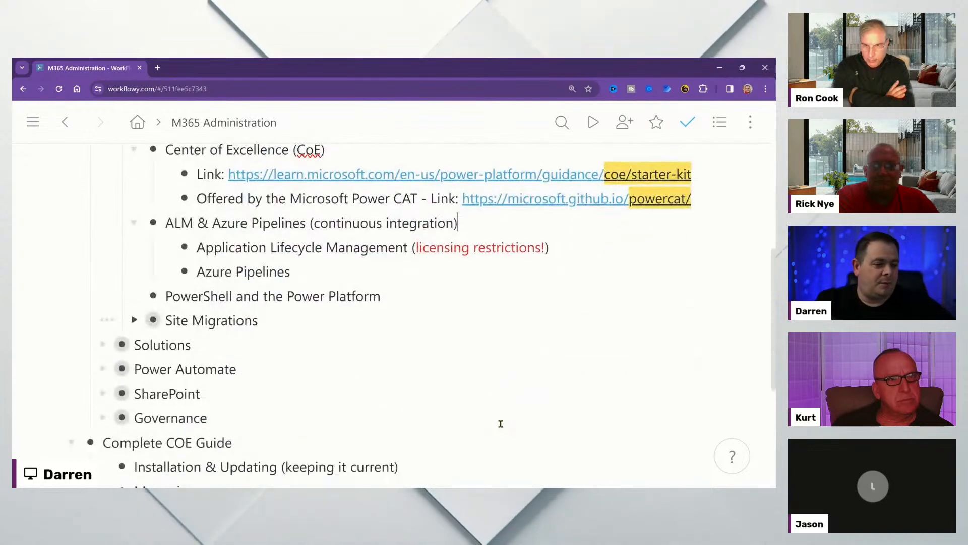
click(408, 296)
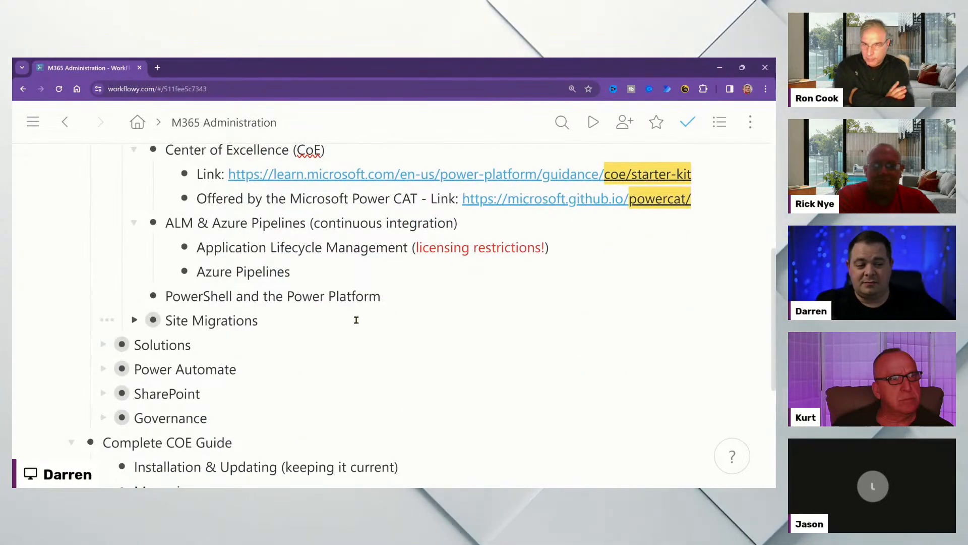
click(287, 320)
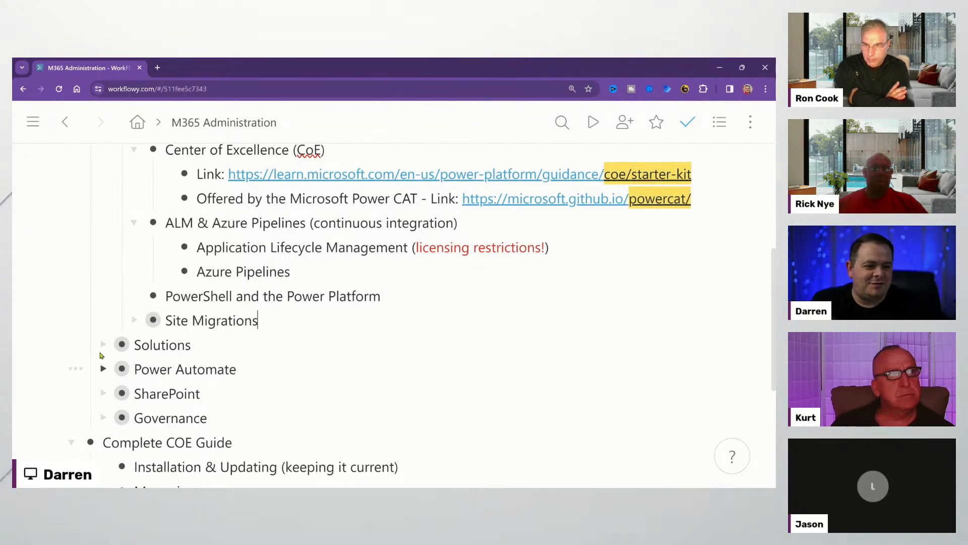
Expand Solutions to review its topics, and briefly open and re-collapse Power Automate on the way to the outline's end
click(103, 345)
scroll(363, 362, down, 3)
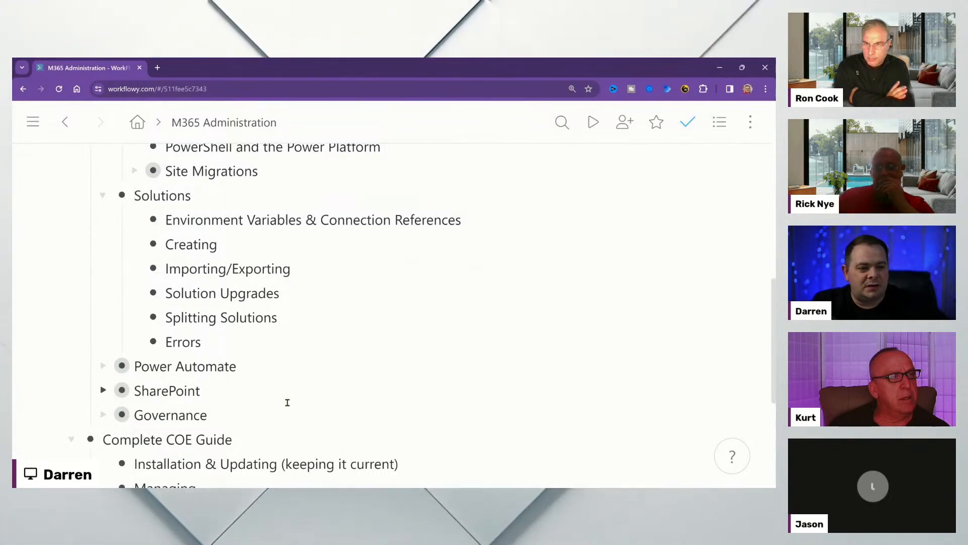
click(302, 266)
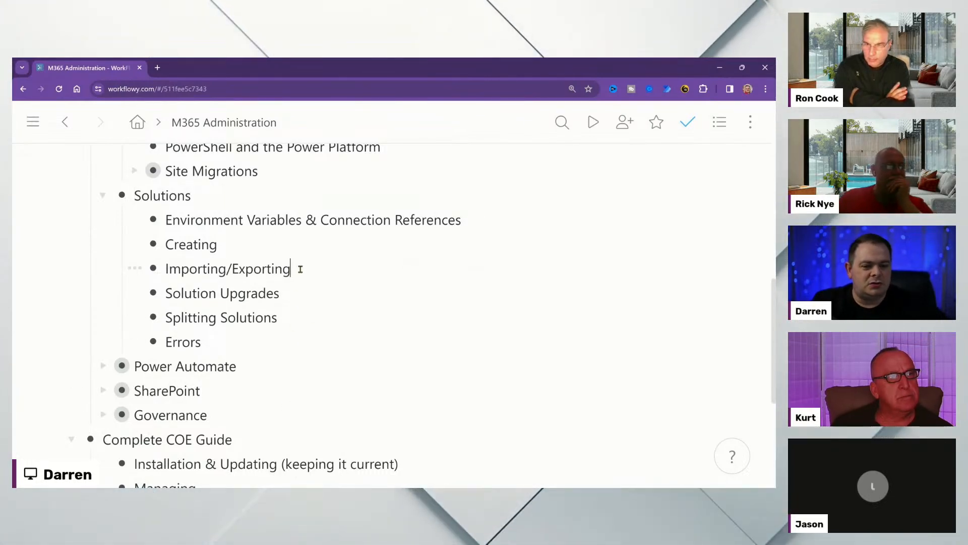
click(102, 367)
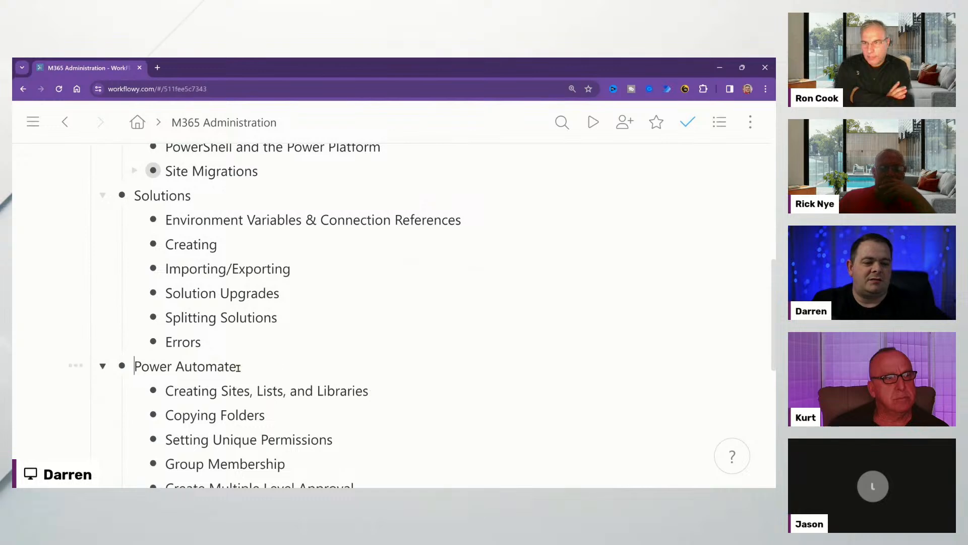
click(103, 367)
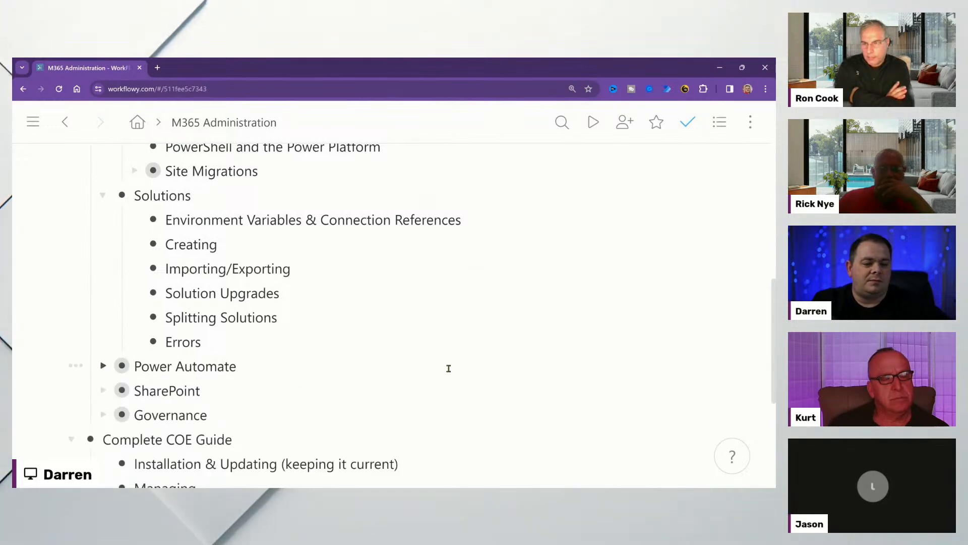
scroll(447, 372, down, 3)
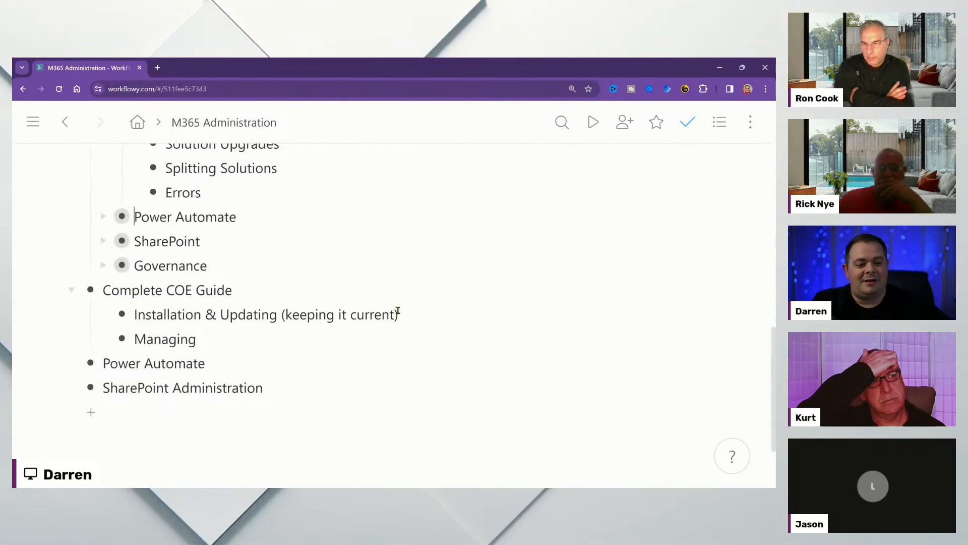
Return to the start of the outline and review the guest access, Azure Guest Accounts and environment topics under Admin Training
scroll(383, 318, up, 7)
scroll(383, 318, up, 10)
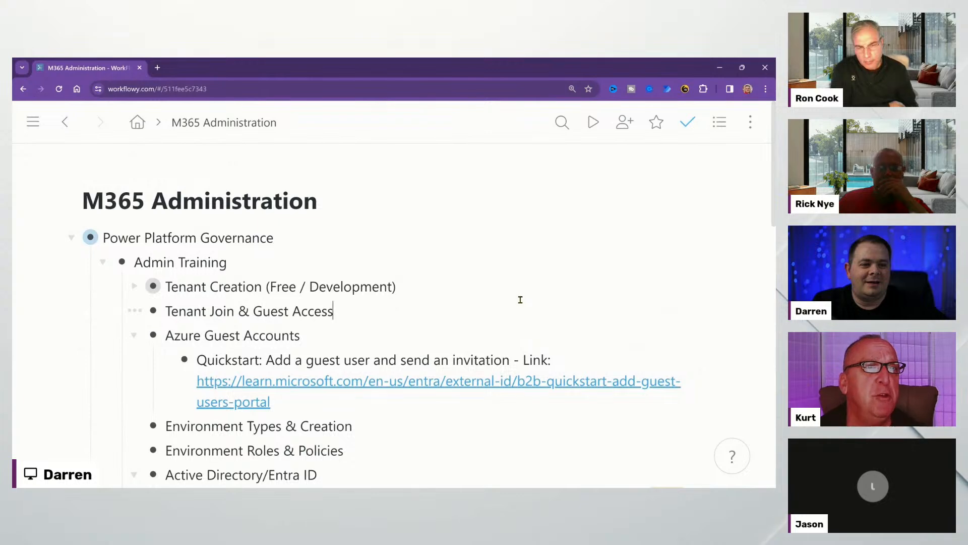
scroll(521, 299, down, 2)
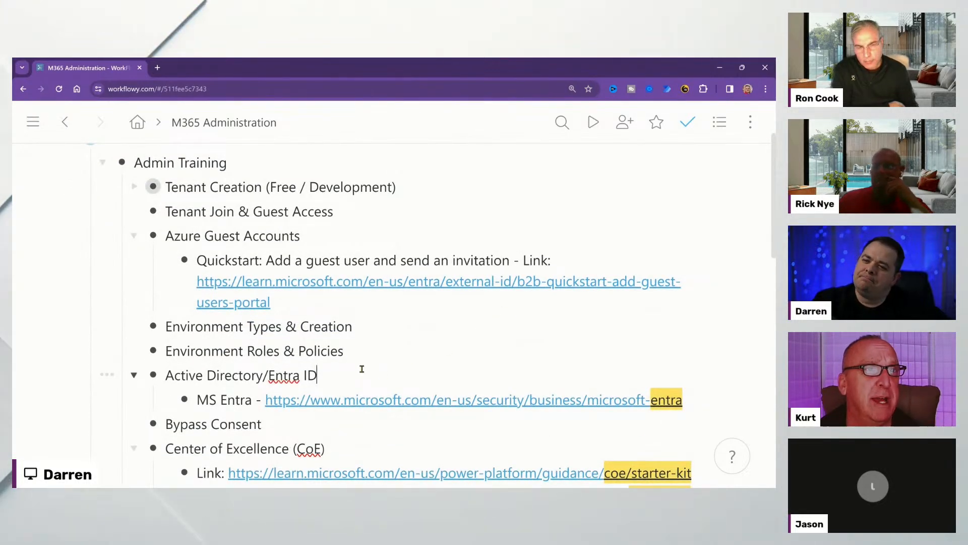
click(398, 329)
click(388, 348)
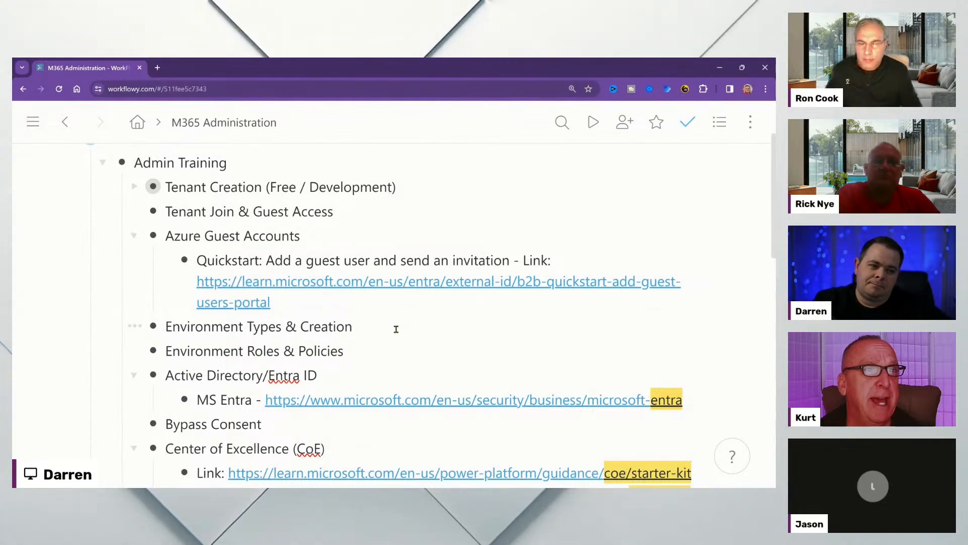
click(395, 328)
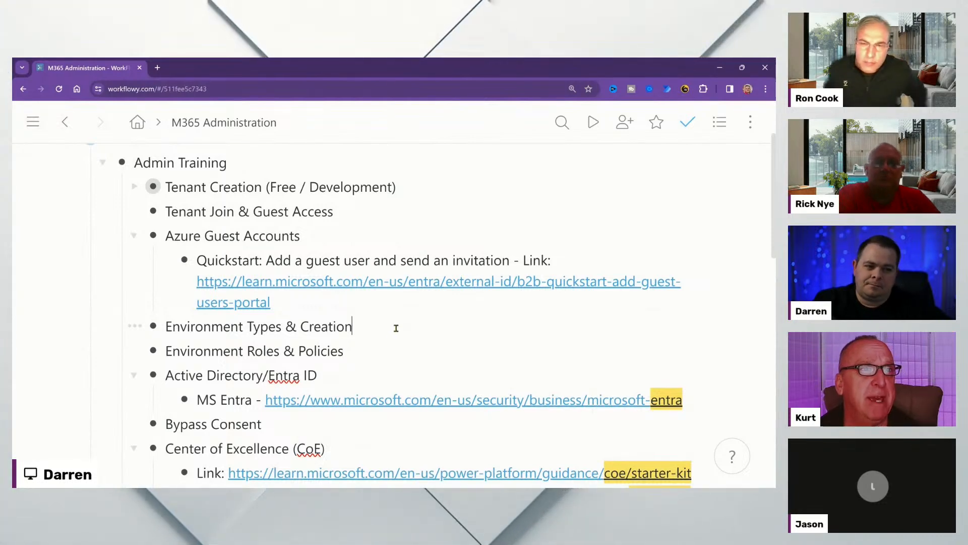
click(403, 354)
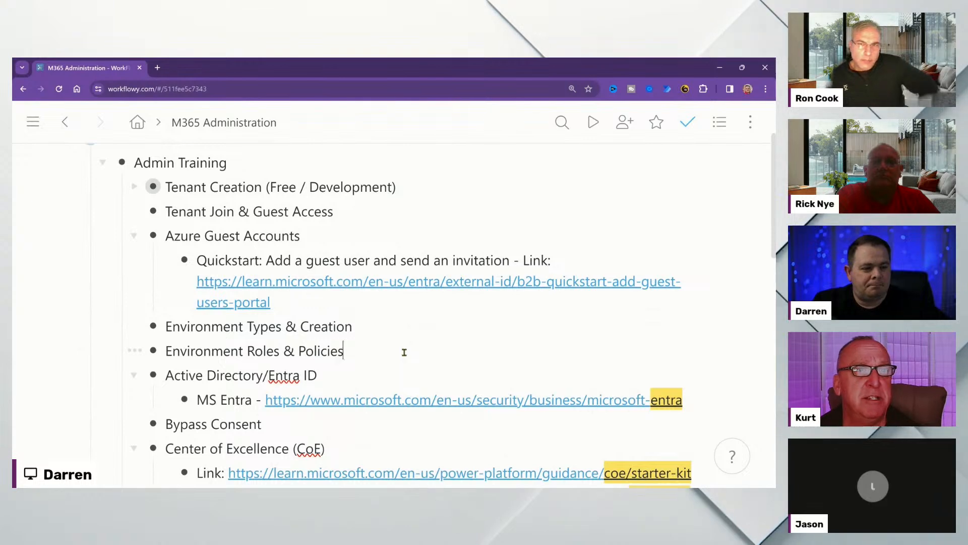
scroll(404, 352, up, 2)
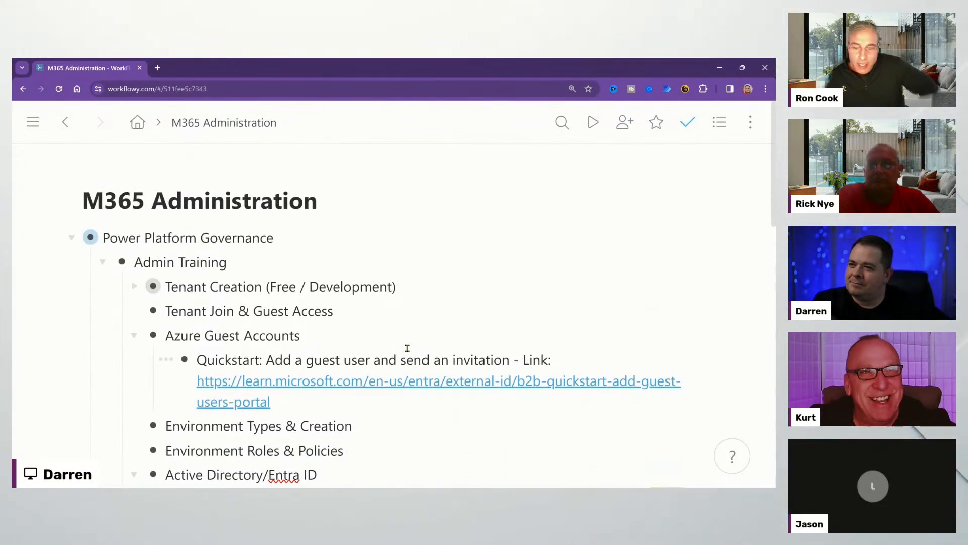
scroll(407, 348, down, 1)
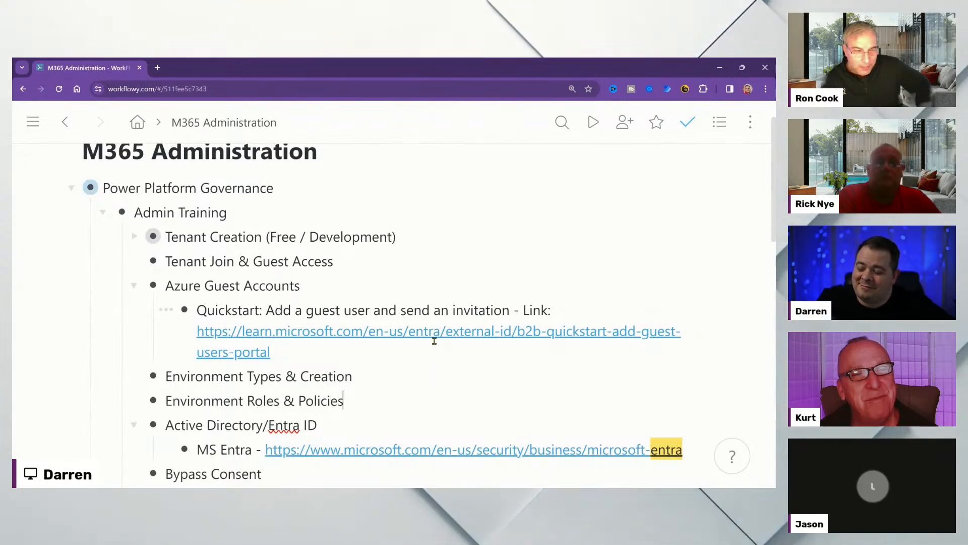
click(444, 263)
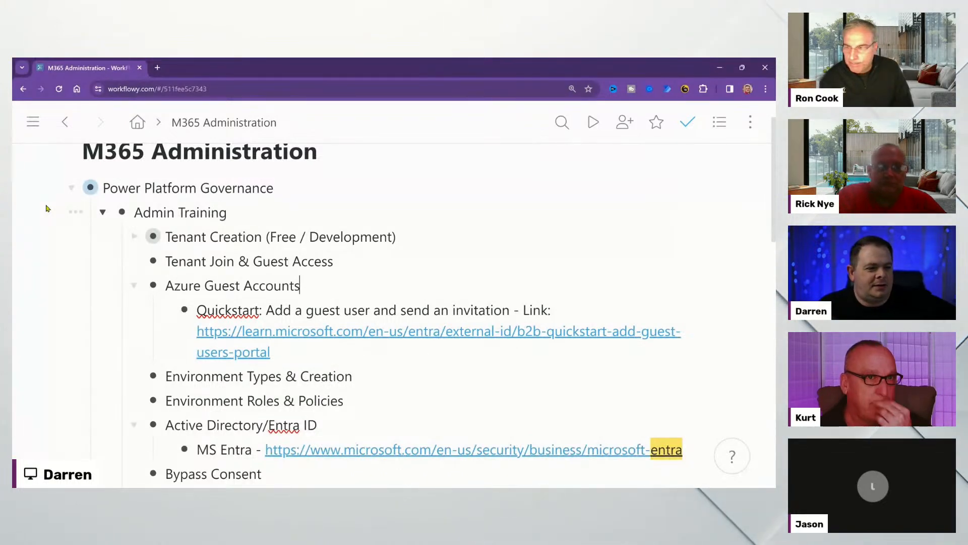
scroll(513, 269, up, 1)
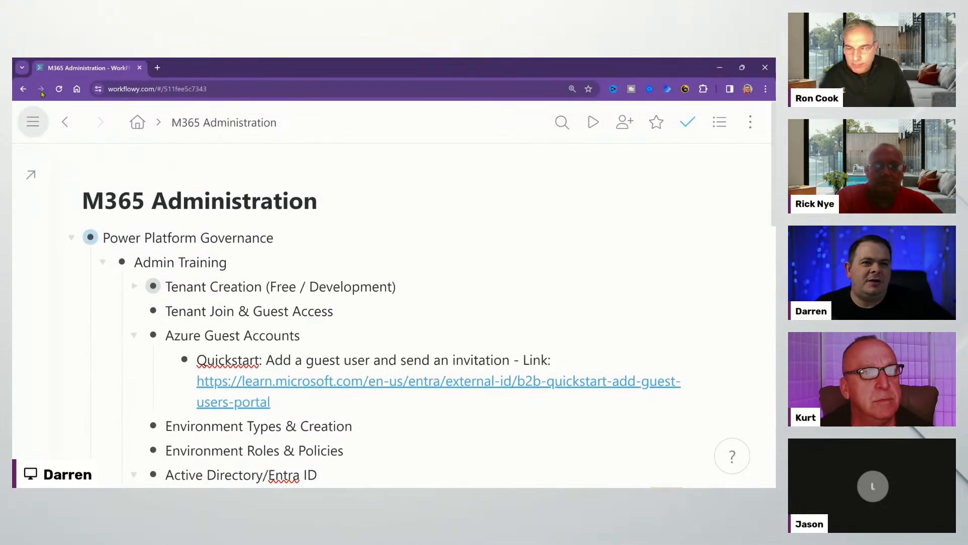
Switch back to the PTO diagram in DrawSQL and examine how its four tables relate
drag(73, 80, 13, 83)
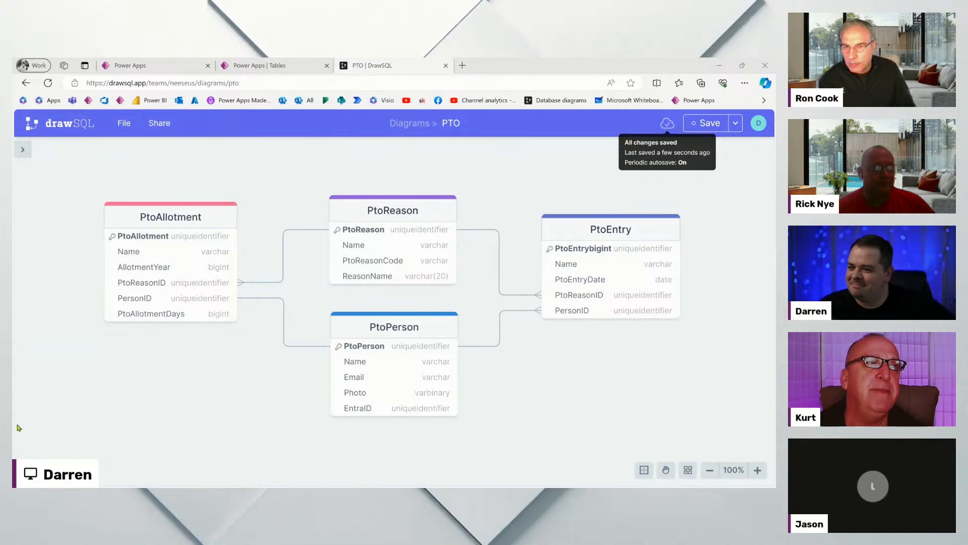
mouse_move(219, 410)
mouse_down()
mouse_move(197, 412)
mouse_move(201, 404)
mouse_up()
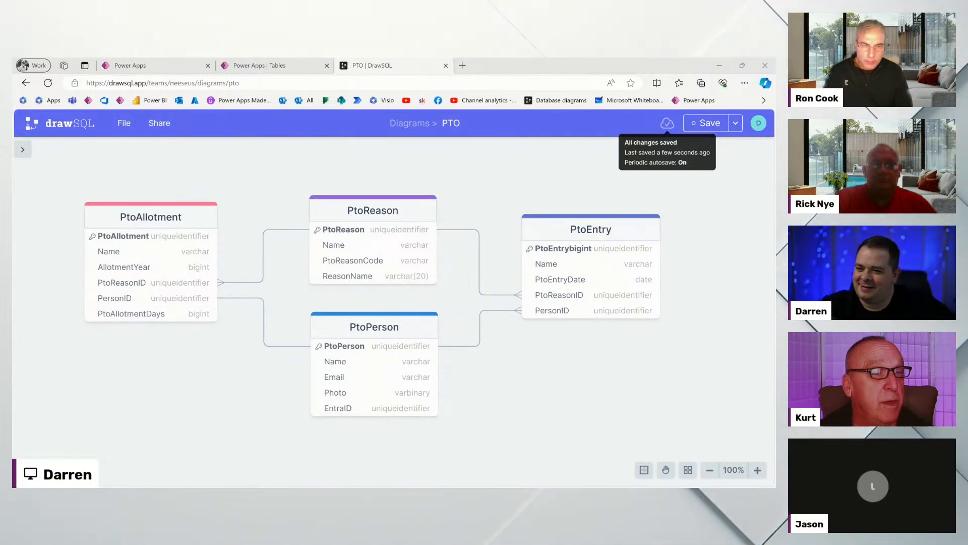
click(515, 398)
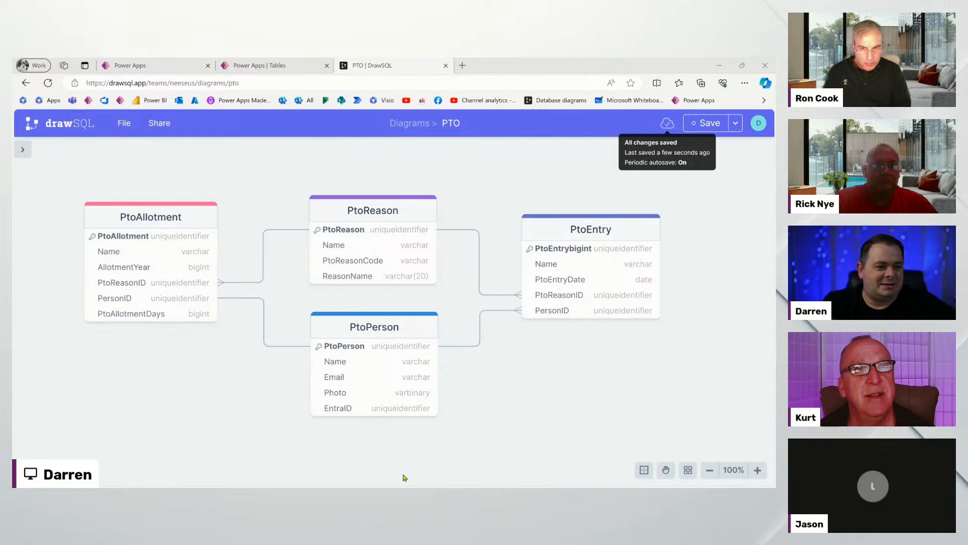
drag(254, 410, 249, 398)
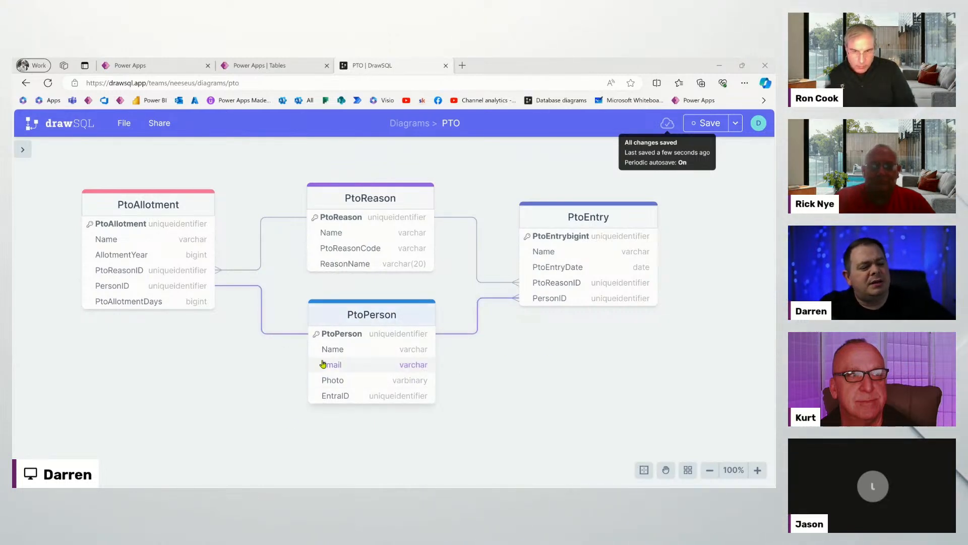
Show the Employee Paid Time Off app in Power Apps, then review the user stories and balance mockup in Workshop 02 - PTO.docx
click(153, 69)
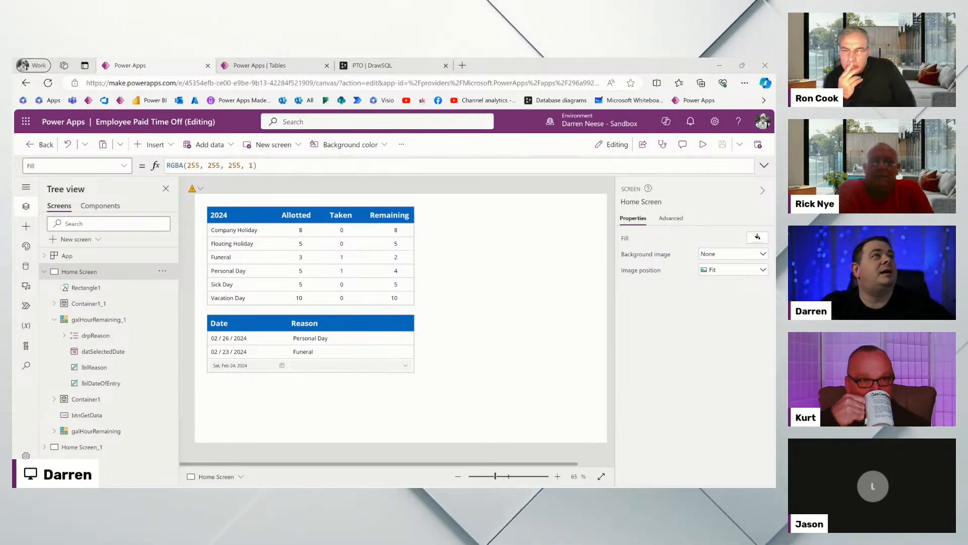
drag(550, 60, 487, 406)
double_click(487, 406)
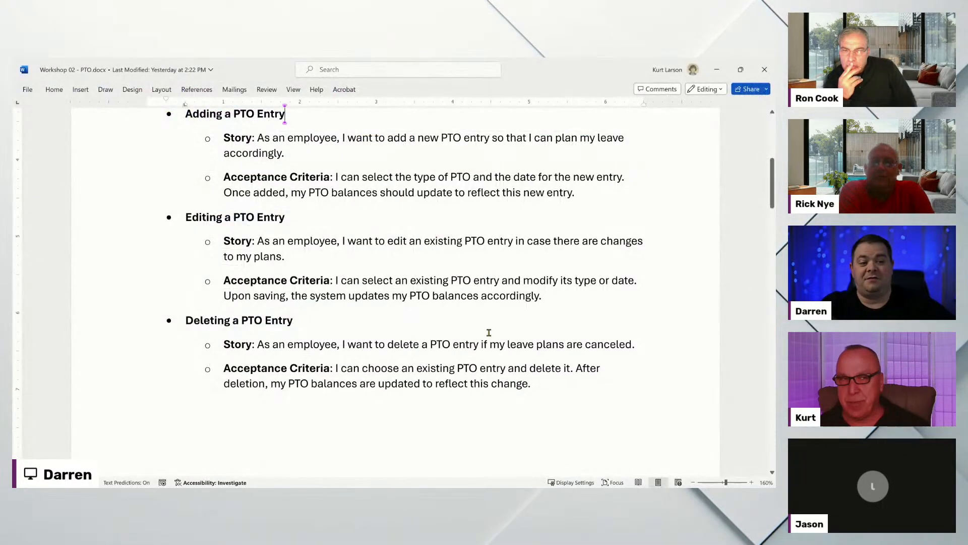
scroll(486, 330, down, 5)
scroll(486, 331, down, 20)
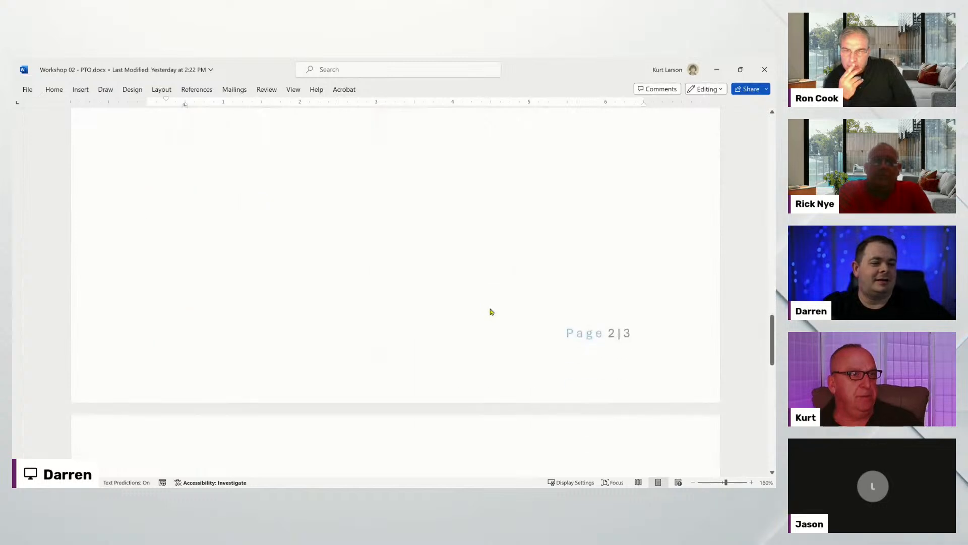
scroll(488, 310, down, 7)
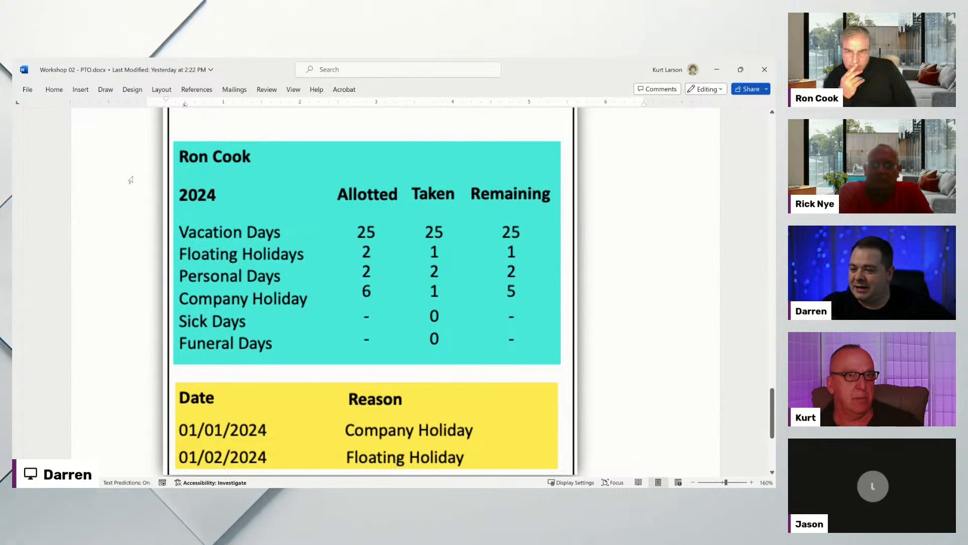
click(711, 69)
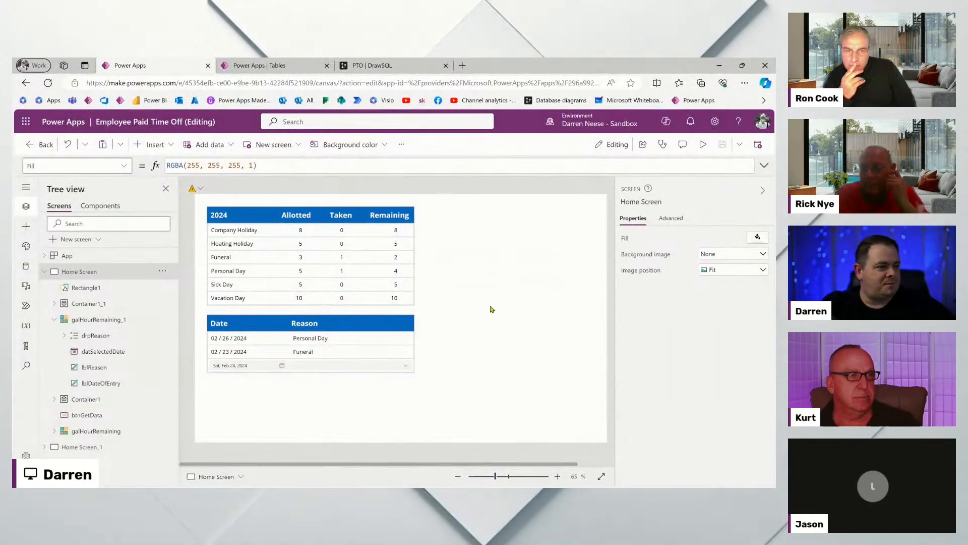
Back in Power Apps, move the galHourRemaining gallery on the Home Screen down to Y position 160 and deselect it
click(319, 348)
click(342, 276)
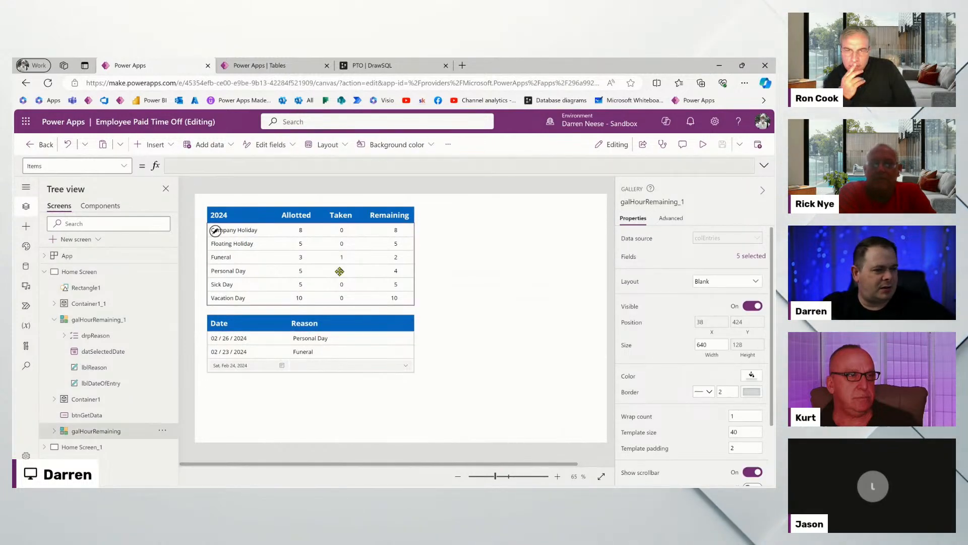
key(Down)
key(Down)
key(Down)
key(Down)
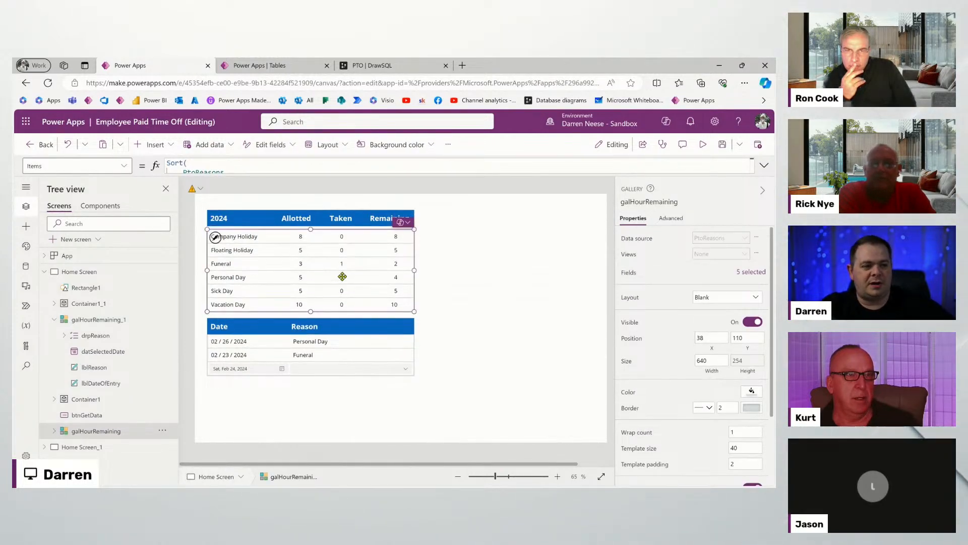
key(Down)
key(Down)
key(Down)
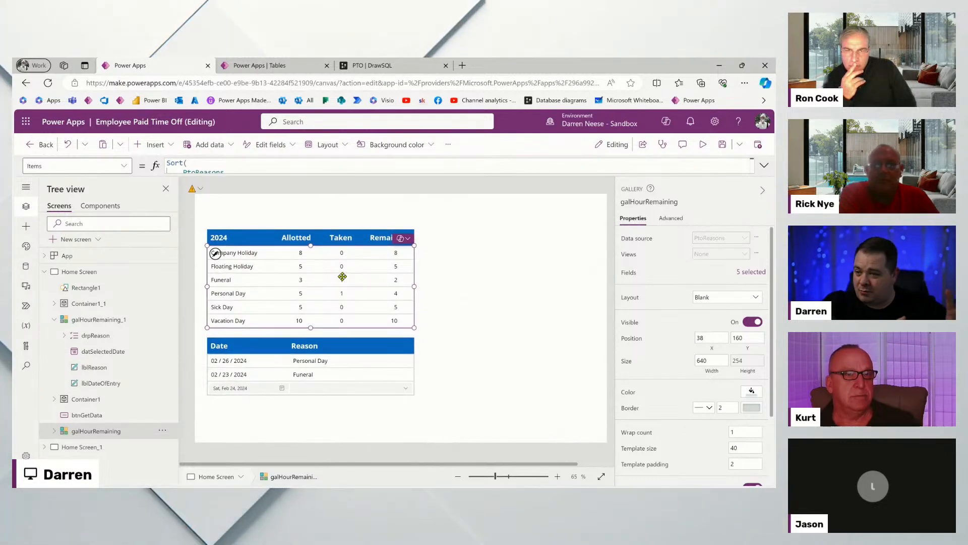
click(495, 223)
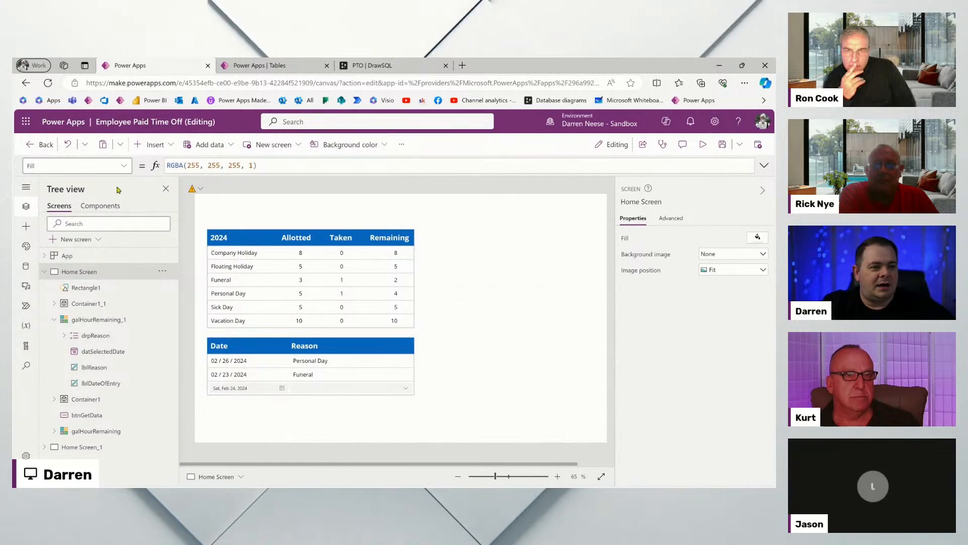
Insert a classic text label above the 2024 table on the Home Screen and set its font size to 28
click(155, 146)
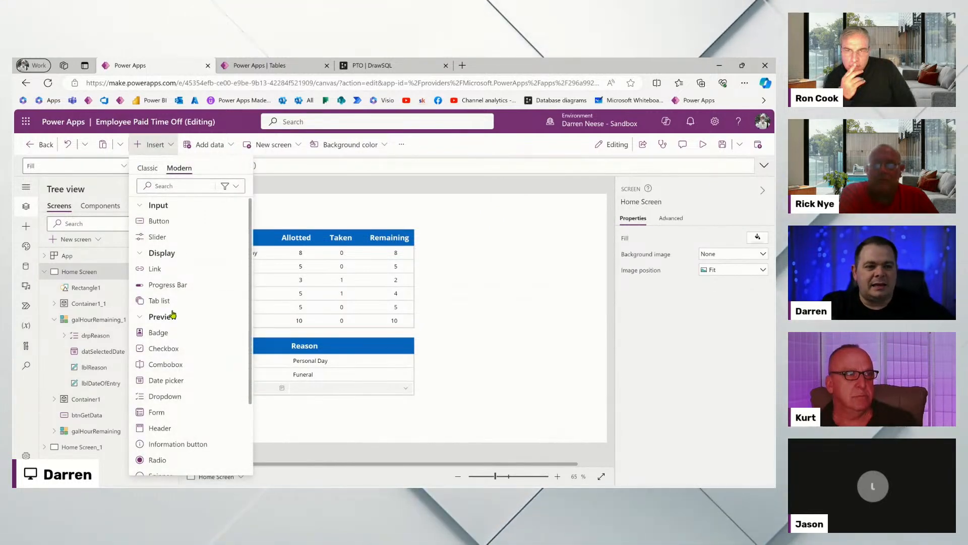
click(151, 172)
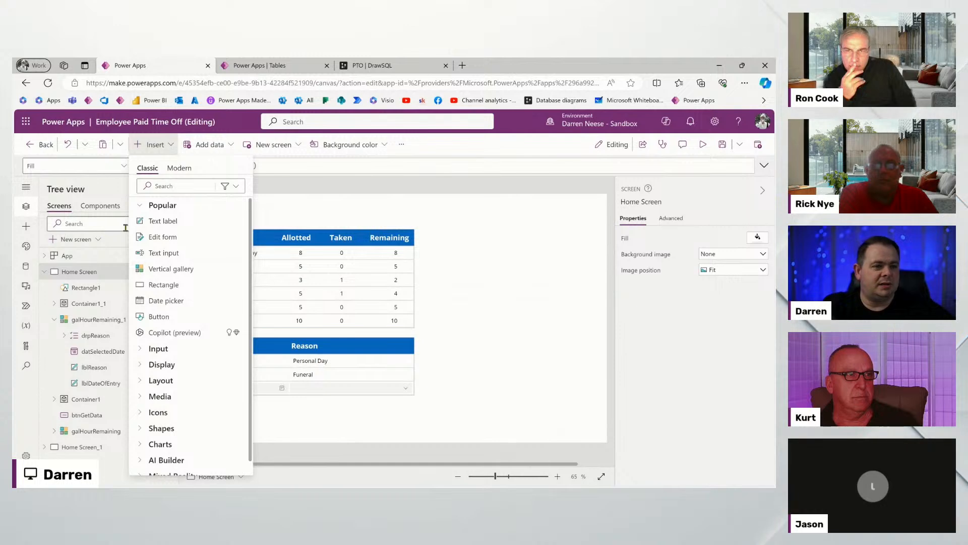
click(552, 260)
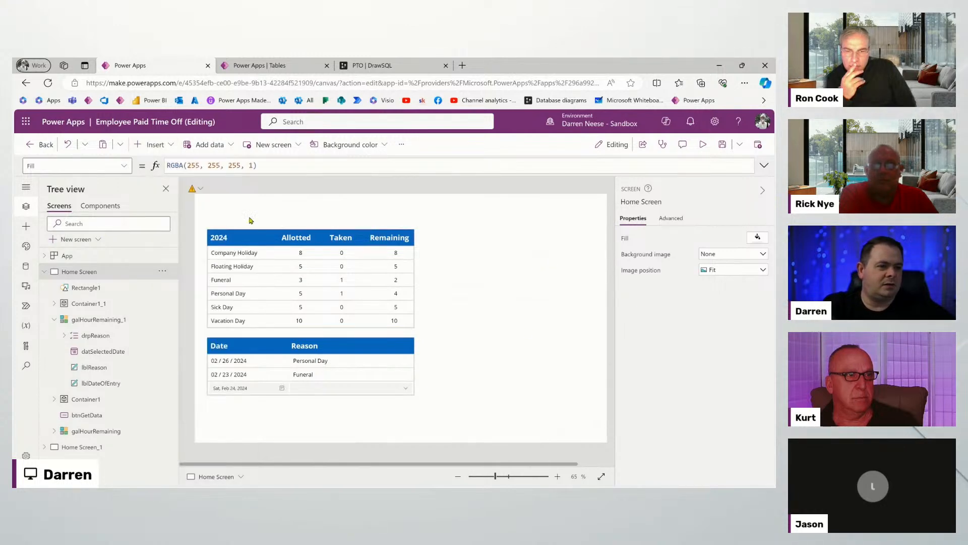
click(151, 145)
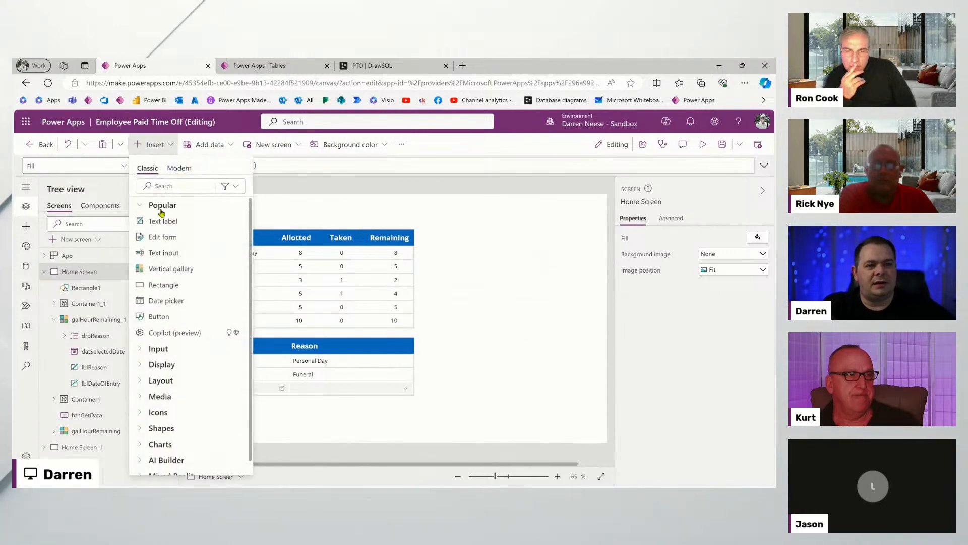
click(161, 222)
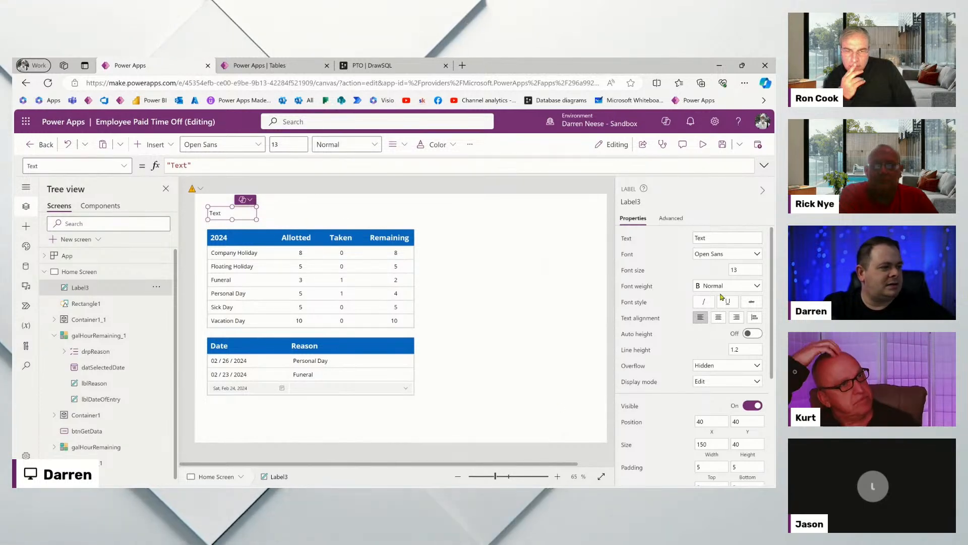
click(742, 270)
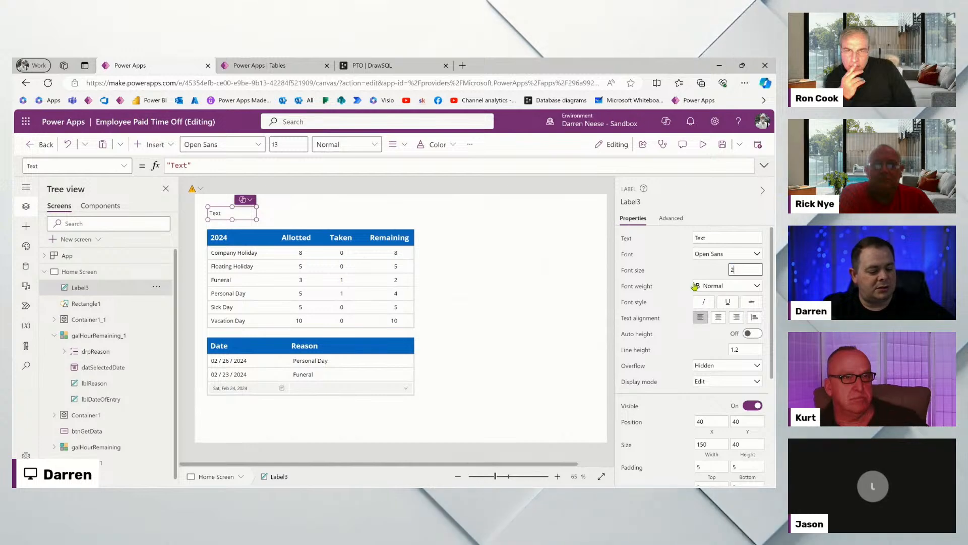
text(24)
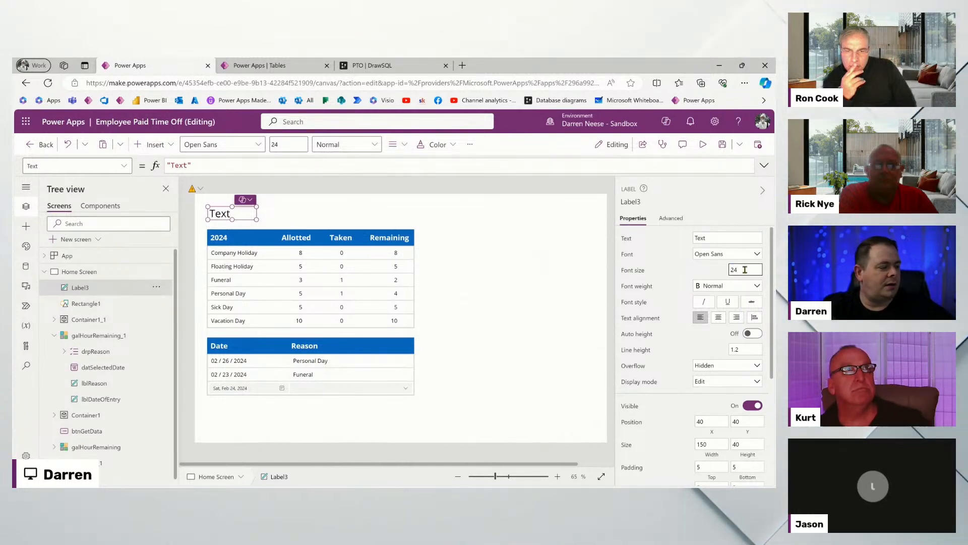
drag(759, 270, 705, 263)
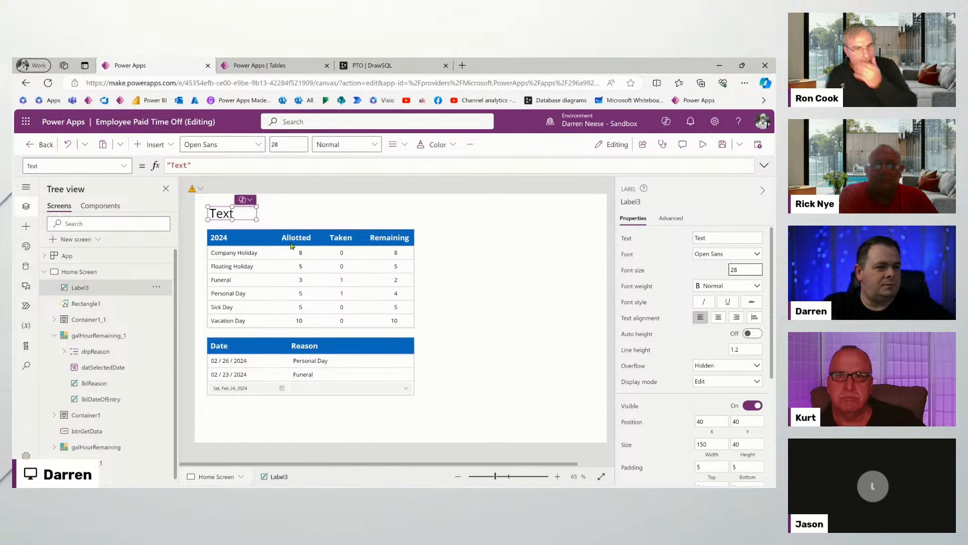
Set the new label's Width formula to galHourRemaining.Width so it matches the gallery
click(295, 309)
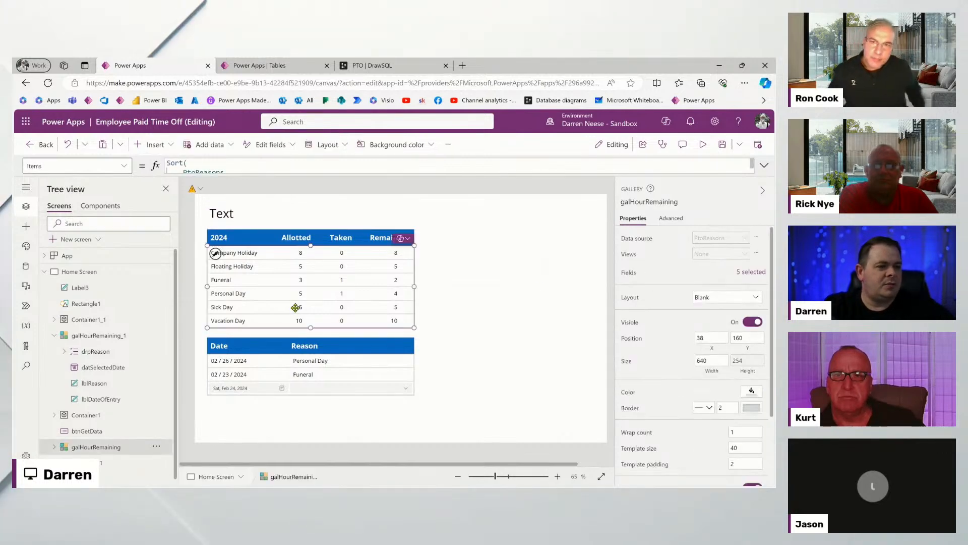
click(641, 201)
key(ctrl+c)
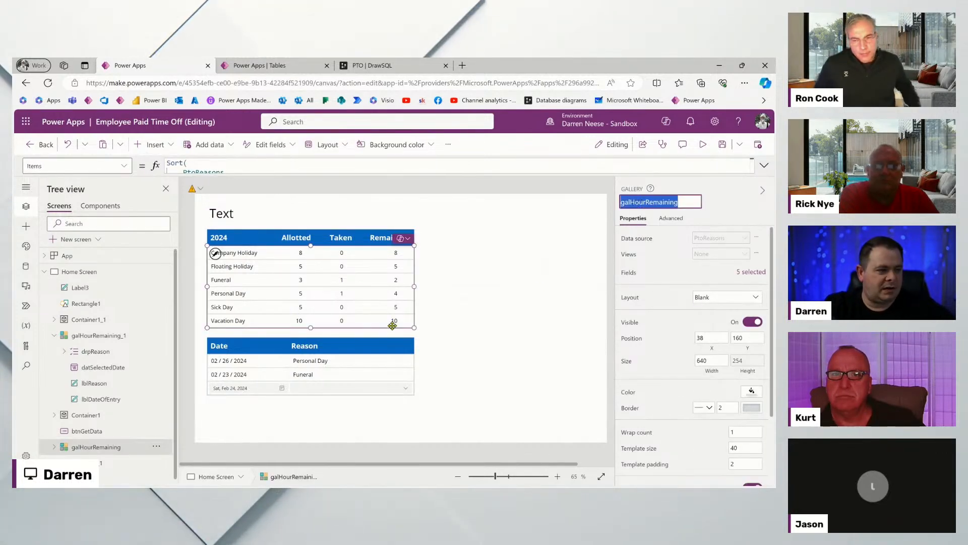
click(514, 283)
click(225, 211)
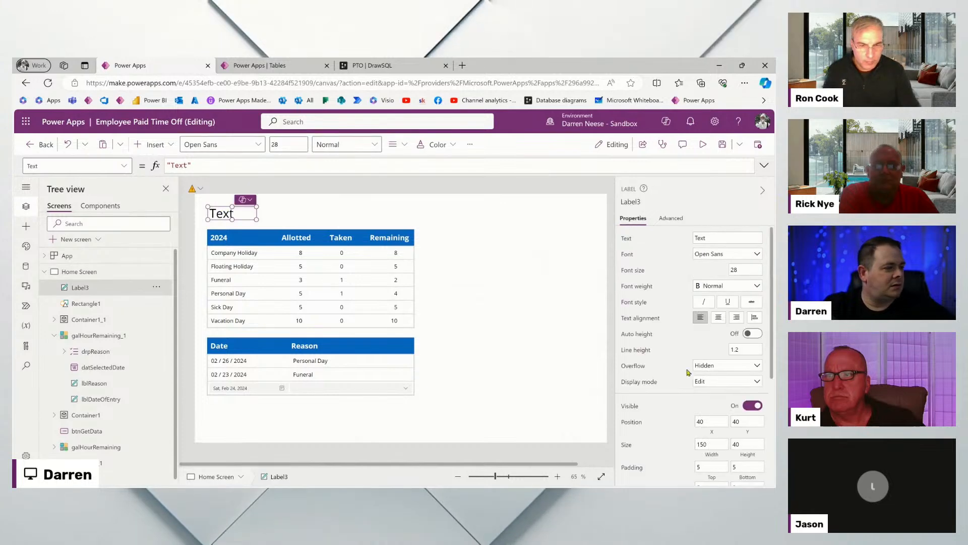
click(714, 455)
click(205, 163)
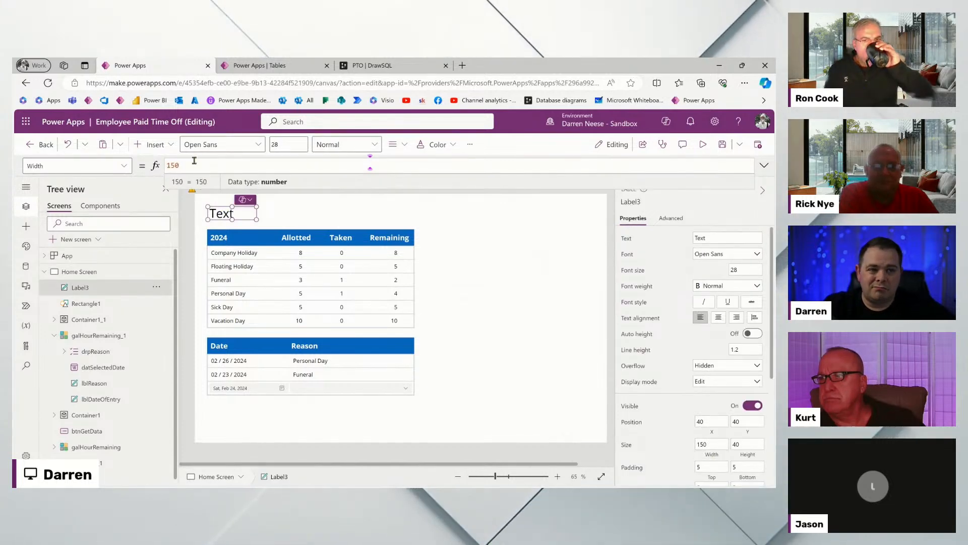
drag(192, 164, 156, 167)
key(ctrl+v)
text(.Width)
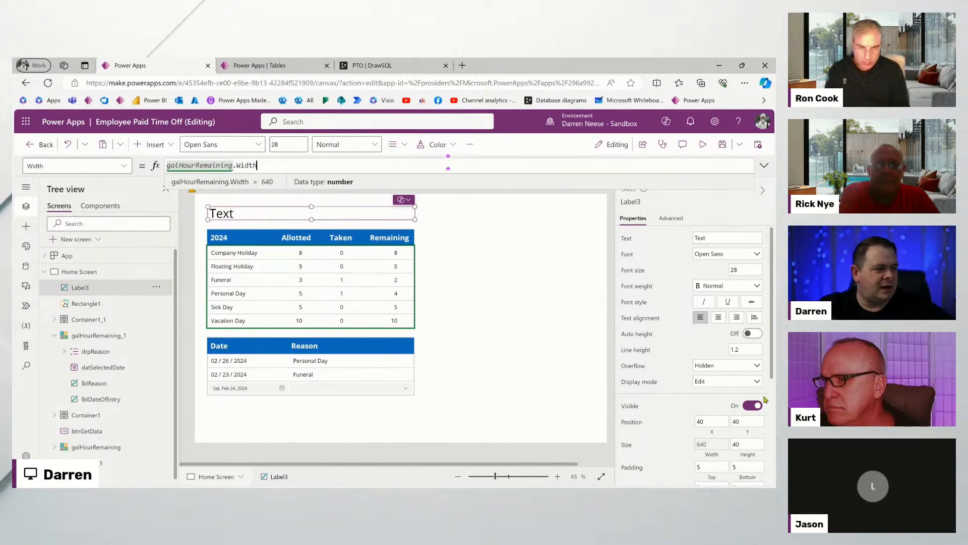
Fill the label's background with the light grey theme color and deselect it
scroll(736, 440, down, 3)
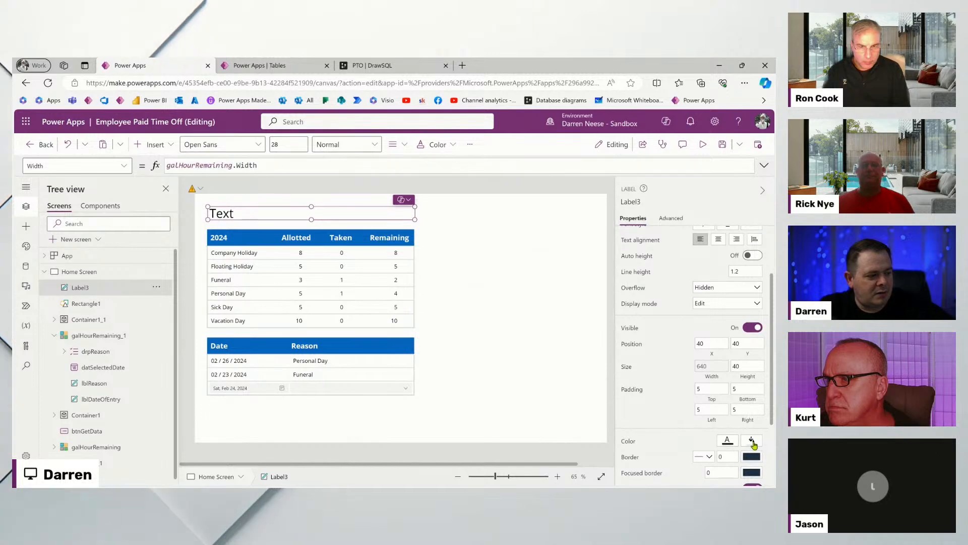
click(751, 441)
click(719, 343)
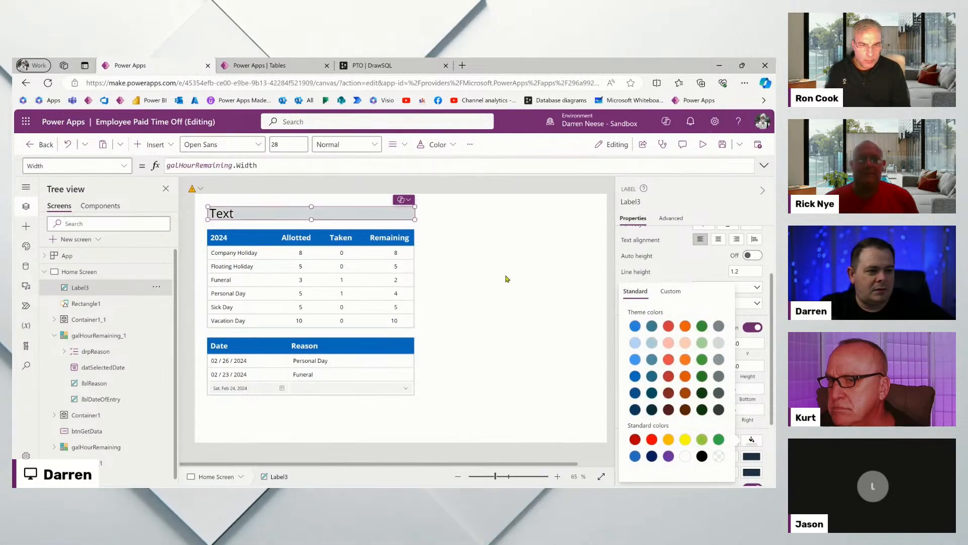
click(532, 370)
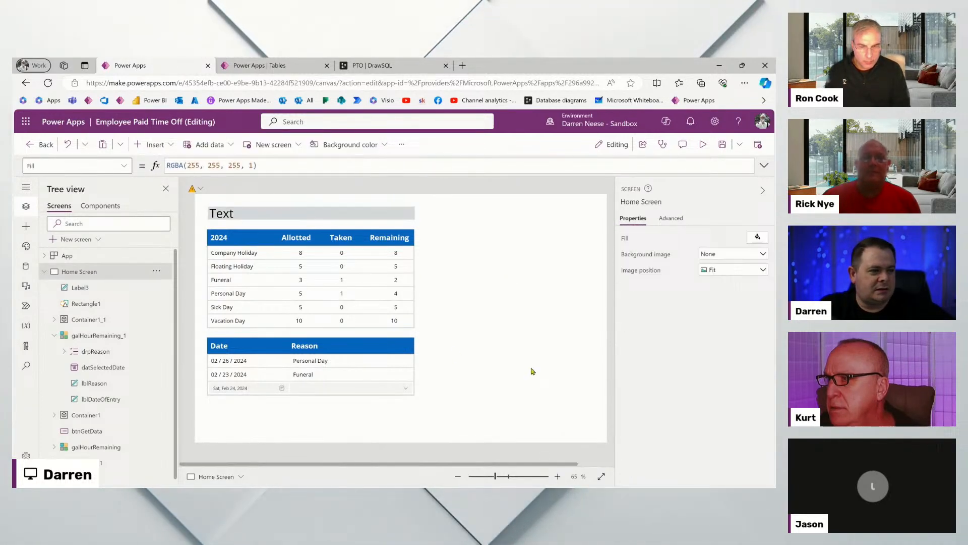
Move the galHourRemaining gallery down to Y position 190 and increase the label's height to 58
click(400, 216)
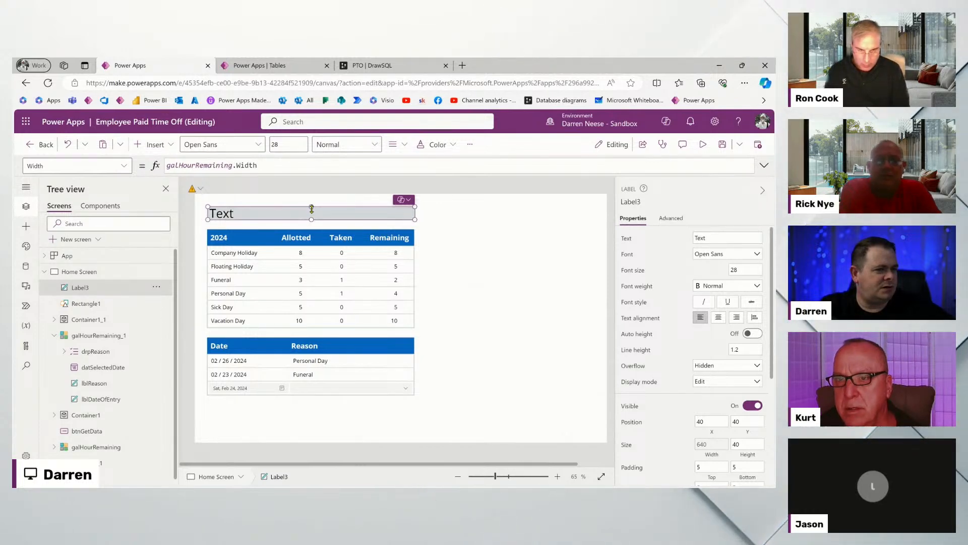
click(360, 291)
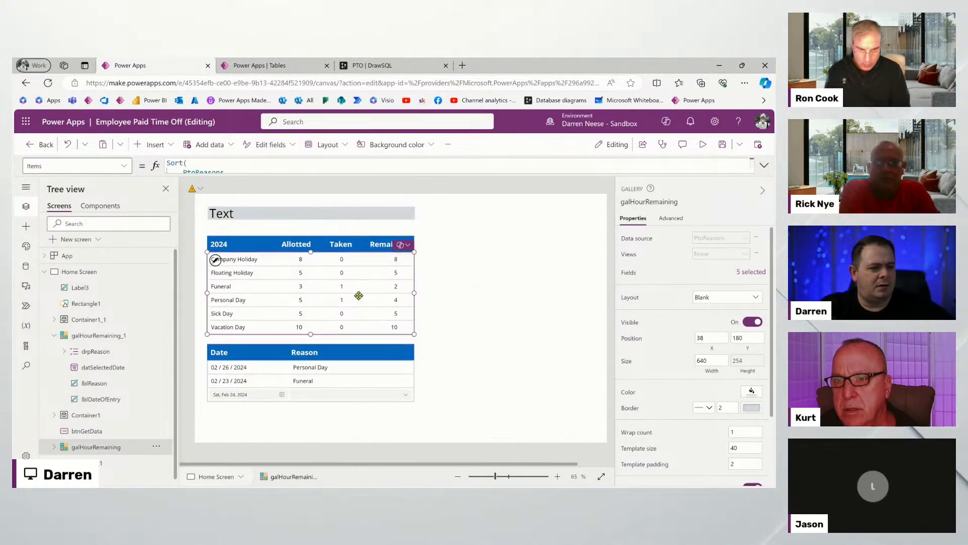
click(329, 216)
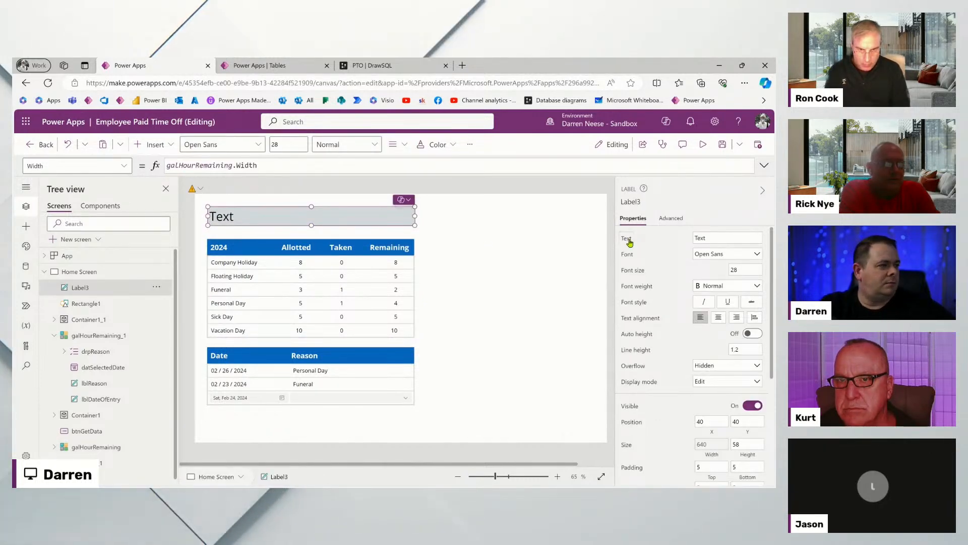
Replace the label's Text formula with User().FullName to show the signed-in user's name
click(664, 237)
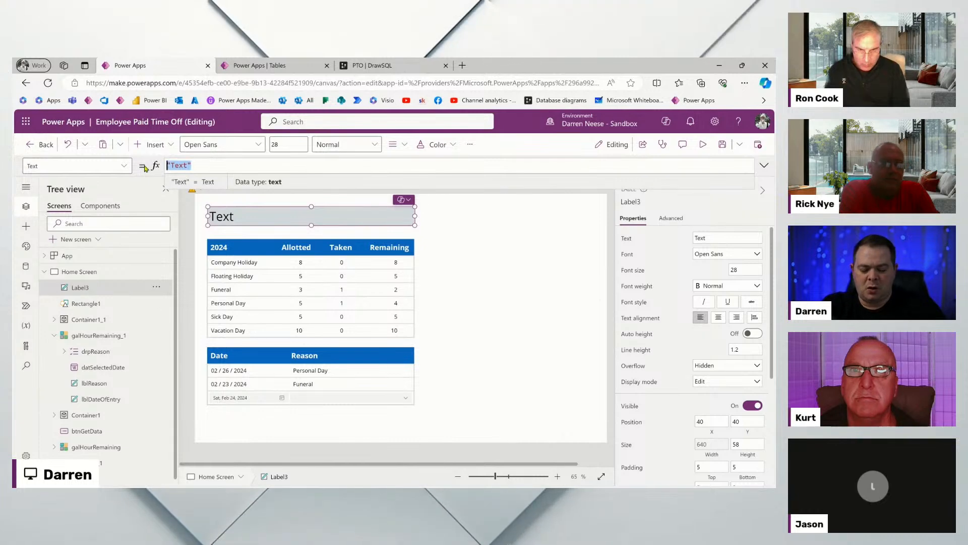
text(User().F)
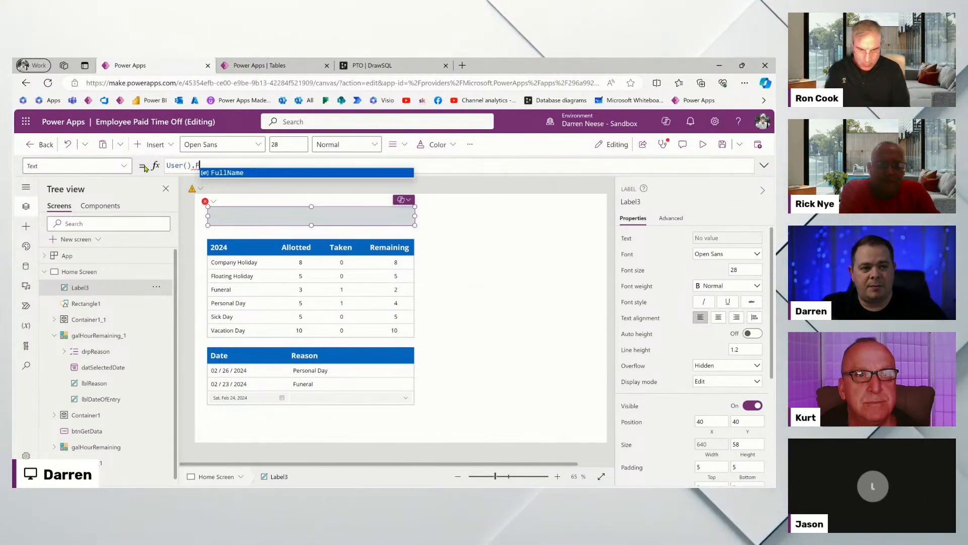
text(ullName)
click(487, 264)
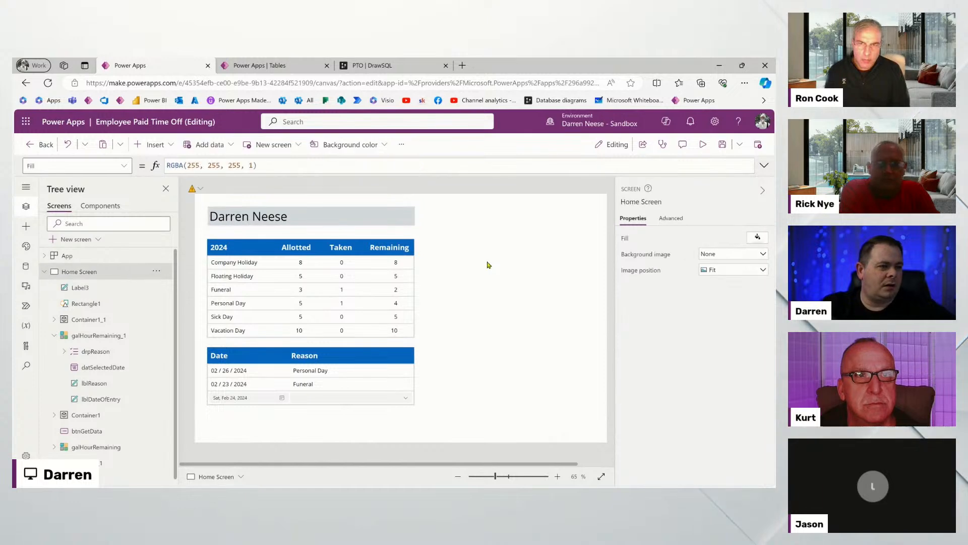
Move the galHourRemaining gallery up to Y position 180, closer to the name label
click(355, 300)
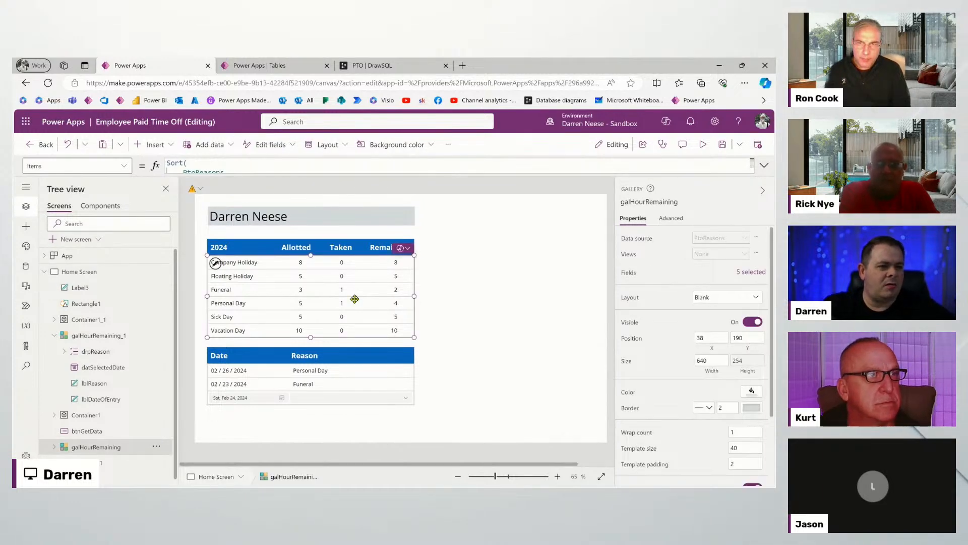
key(Up)
key(Up)
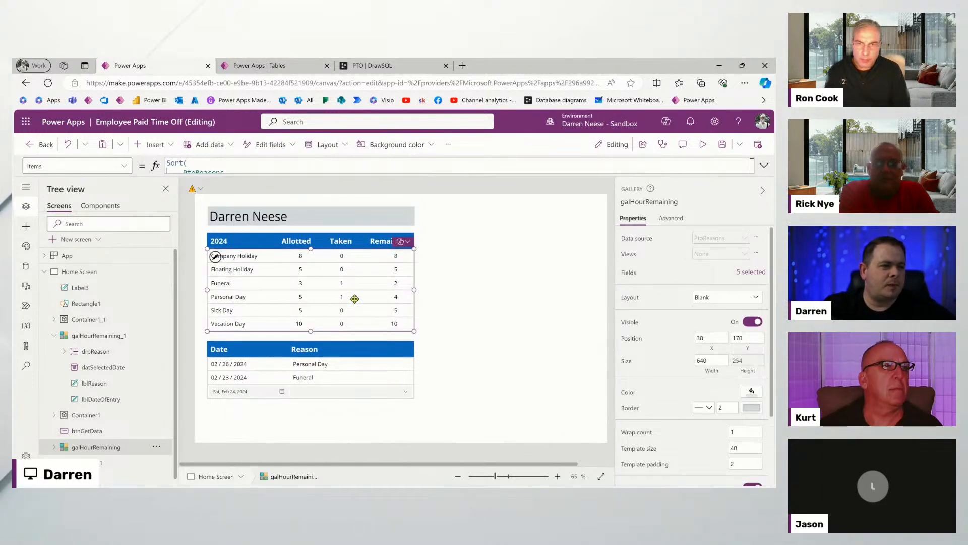
key(Down)
Set the name label's X formula to galHourRemaining.X to align it with the gallery's left edge
click(299, 224)
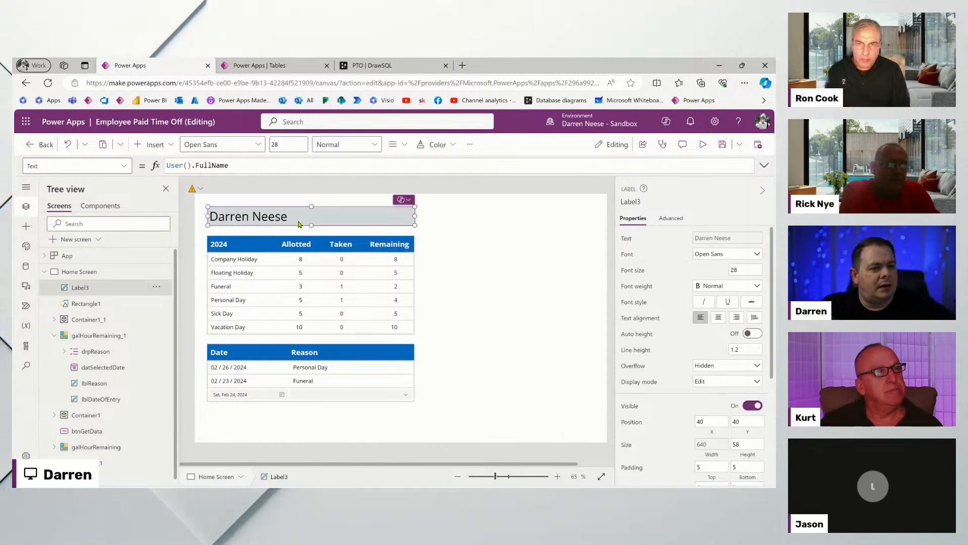
click(712, 421)
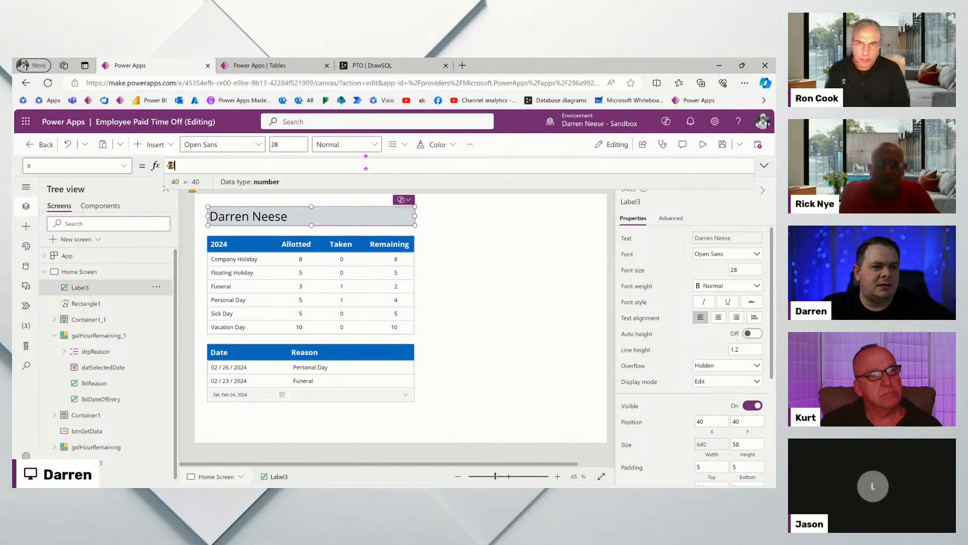
text(galHourRemaining.X)
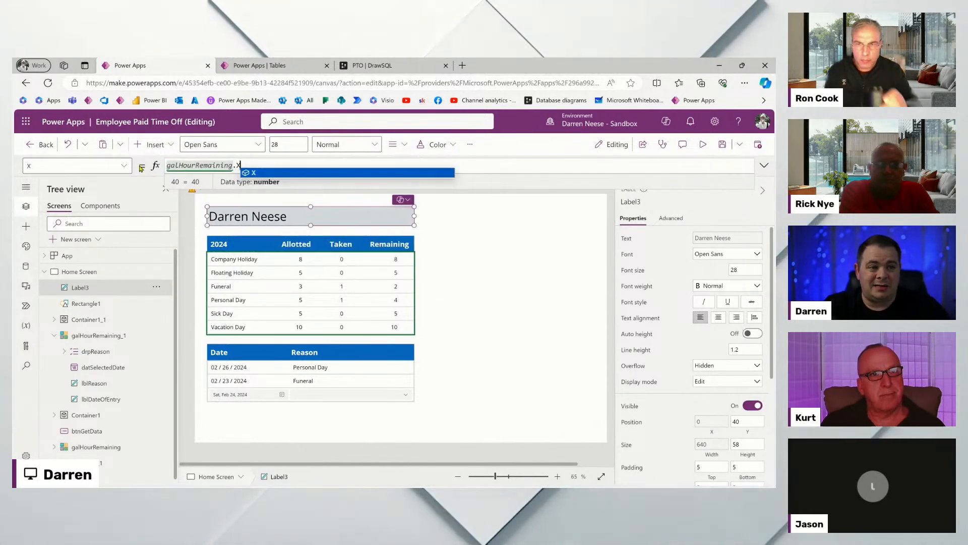
click(498, 277)
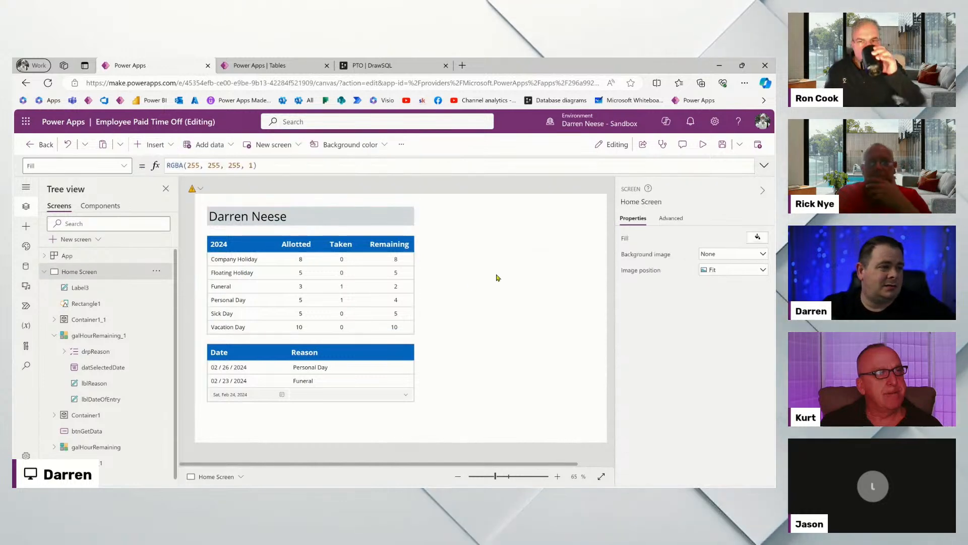
Set the name label's left padding to 15 and deselect it
click(309, 222)
scroll(691, 417, down, 2)
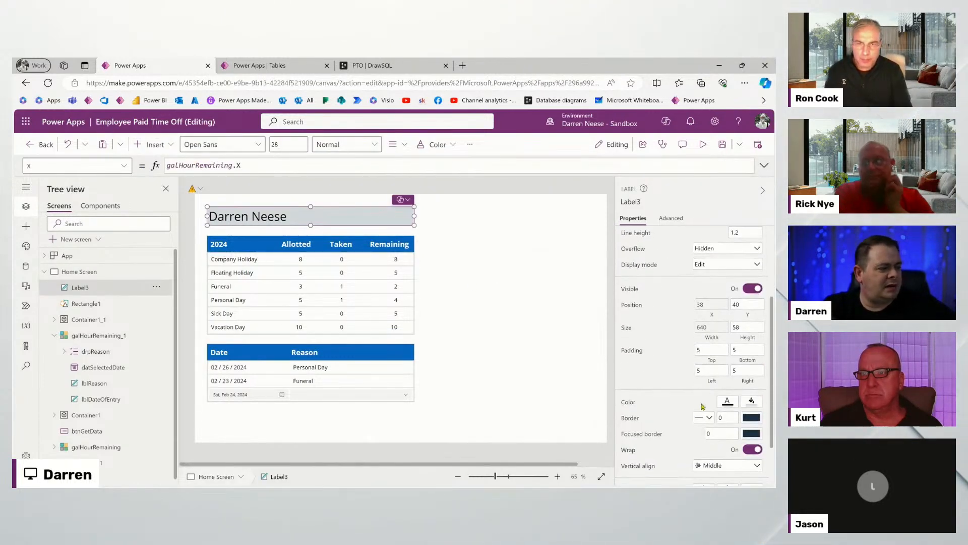
click(713, 368)
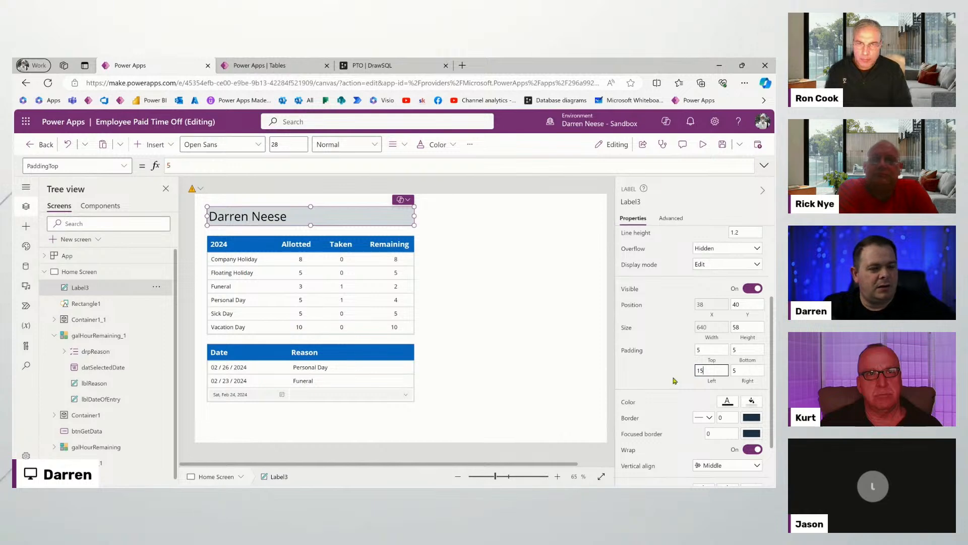
text(15)
click(489, 262)
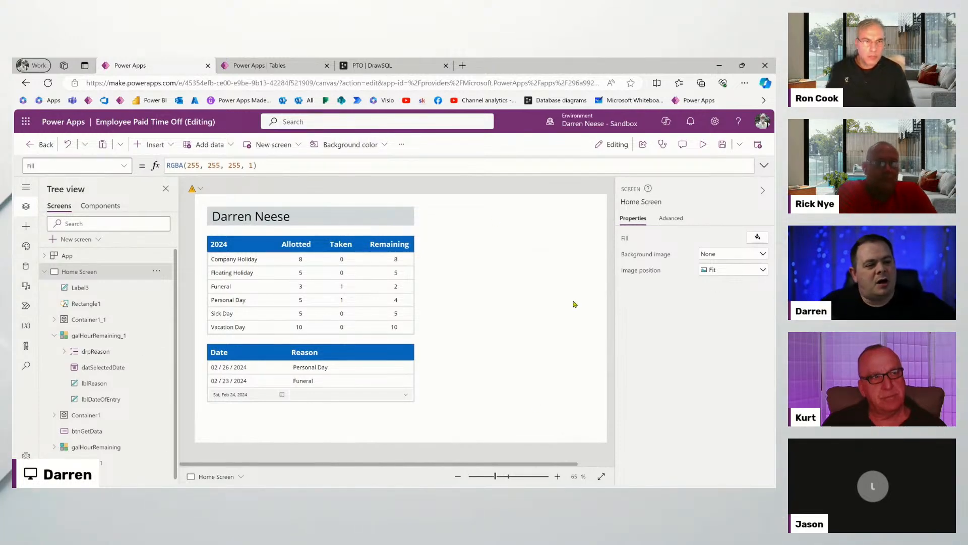
click(317, 222)
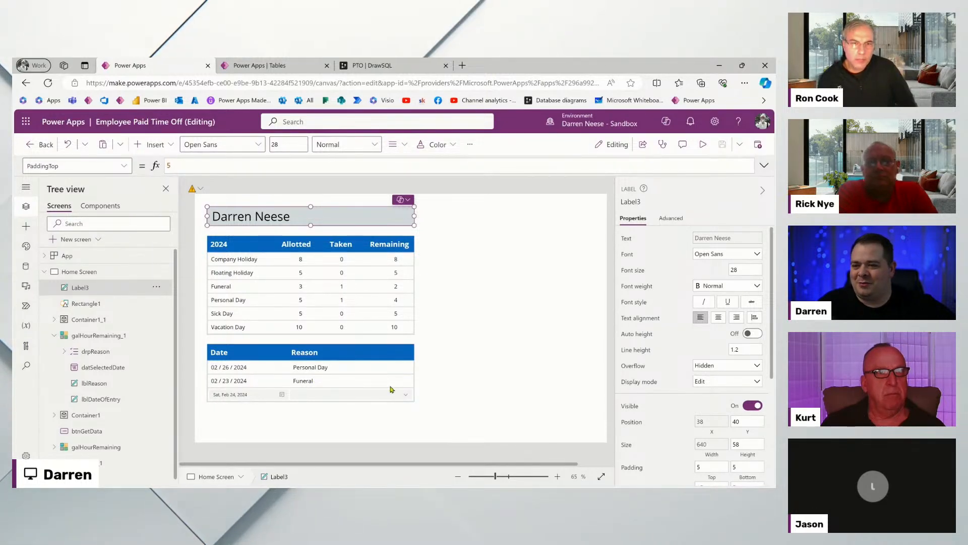
click(511, 367)
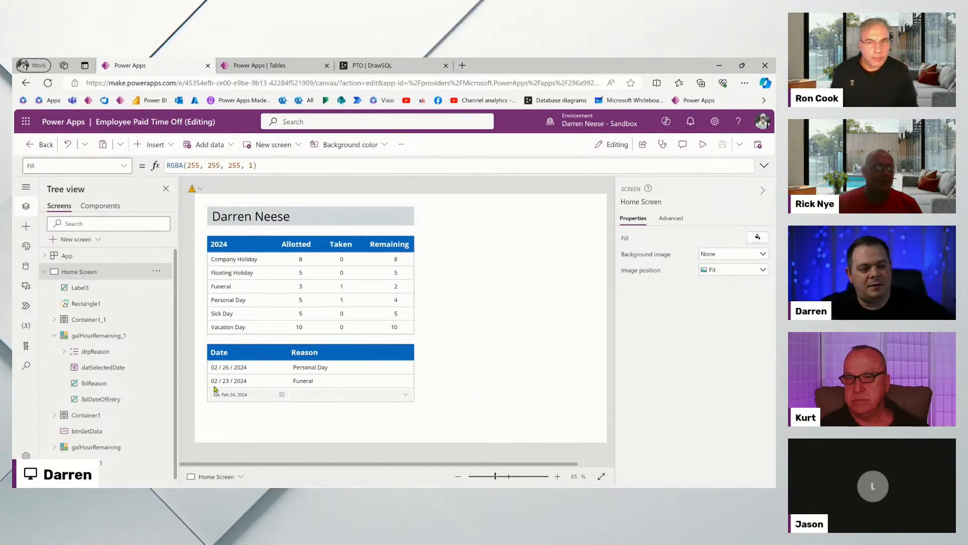
Switch to the PTO diagram in DrawSQL, view its tables, and close it to return to the Power Apps Tables list
click(371, 68)
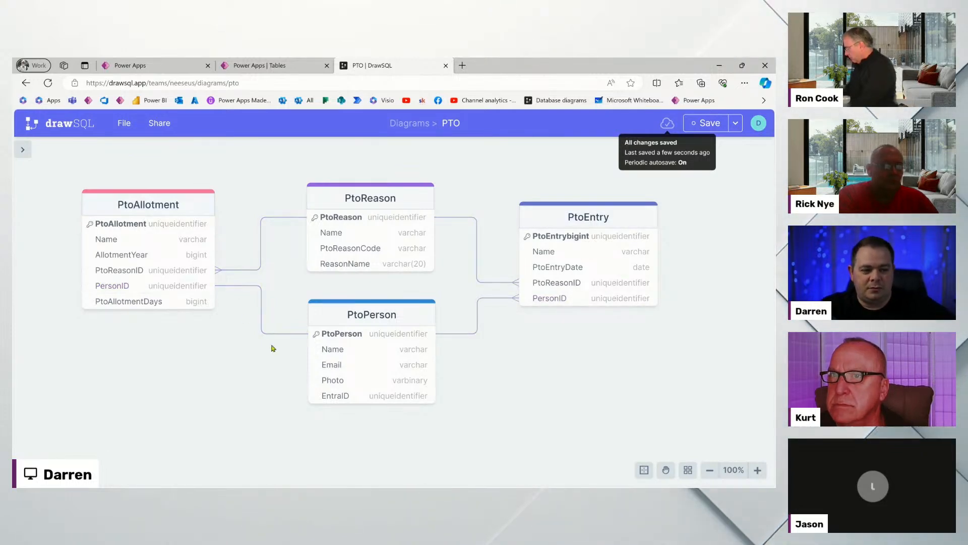
key(ctrl+w)
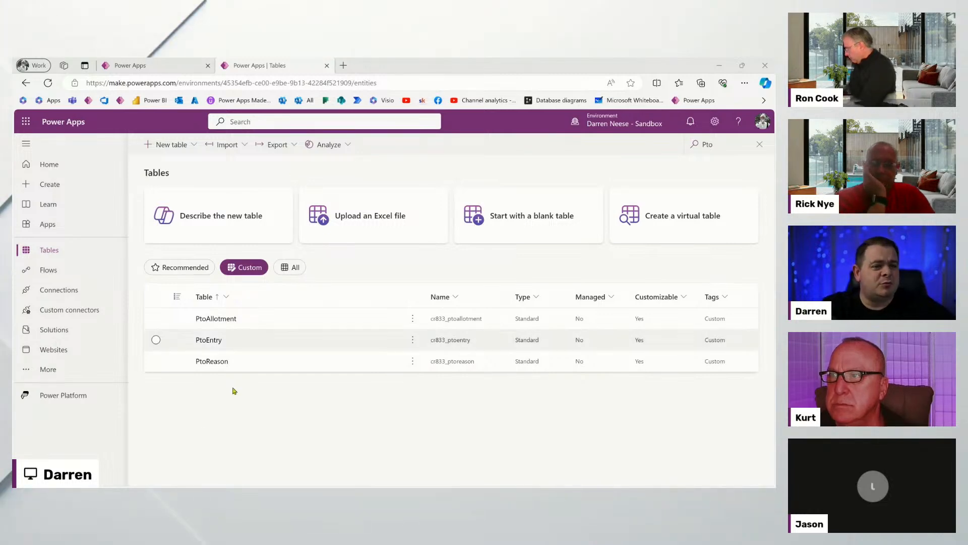
Start a new blank table with advanced properties and set its display name to PtoPerson
click(156, 146)
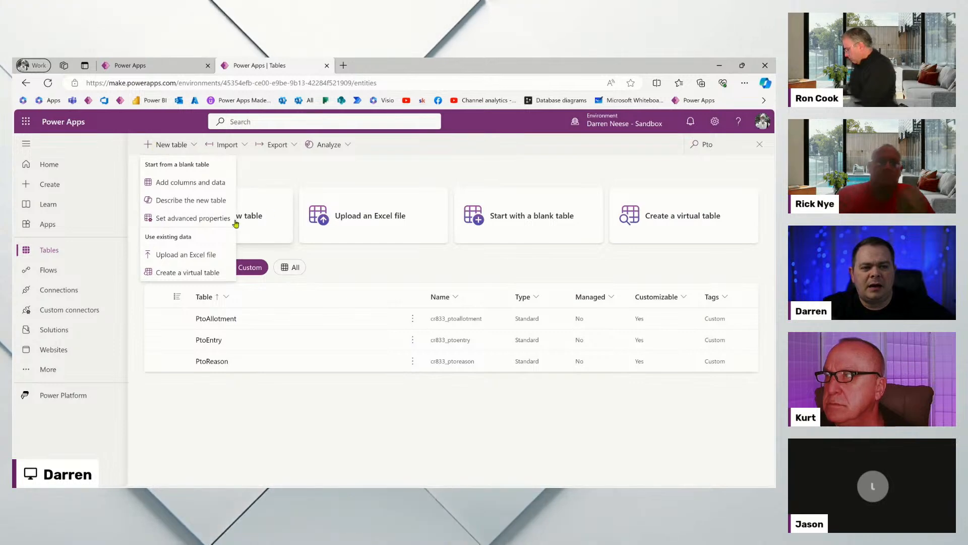
click(192, 221)
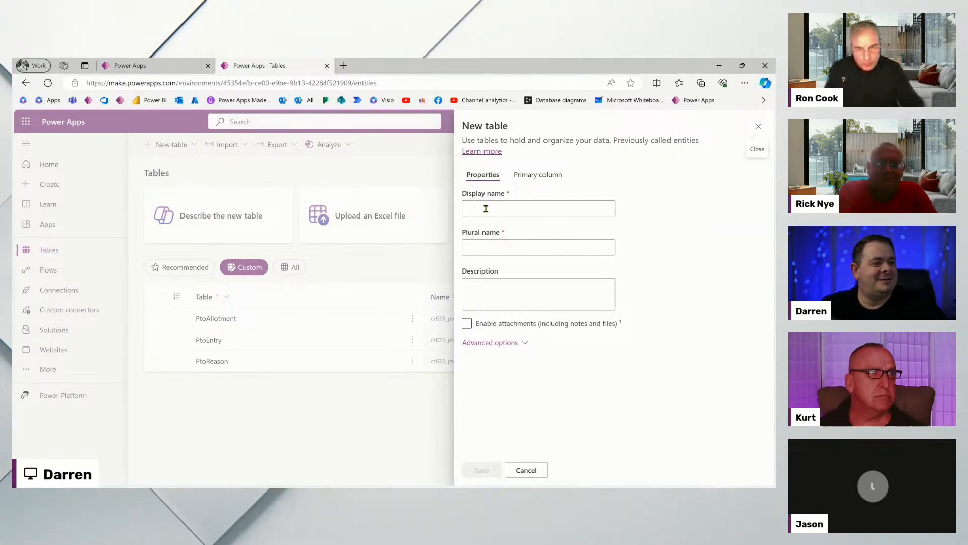
click(521, 208)
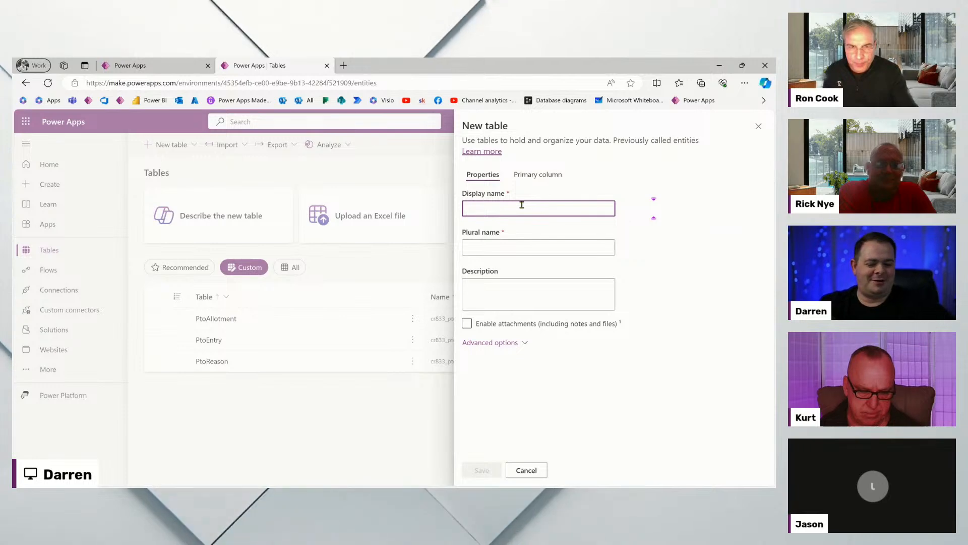
text(Pto)
text(Per)
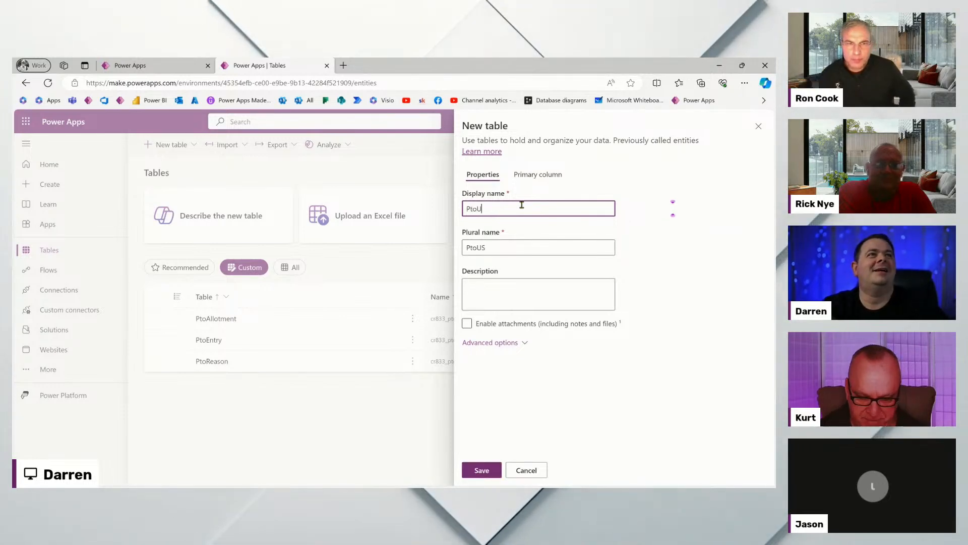
text(son)
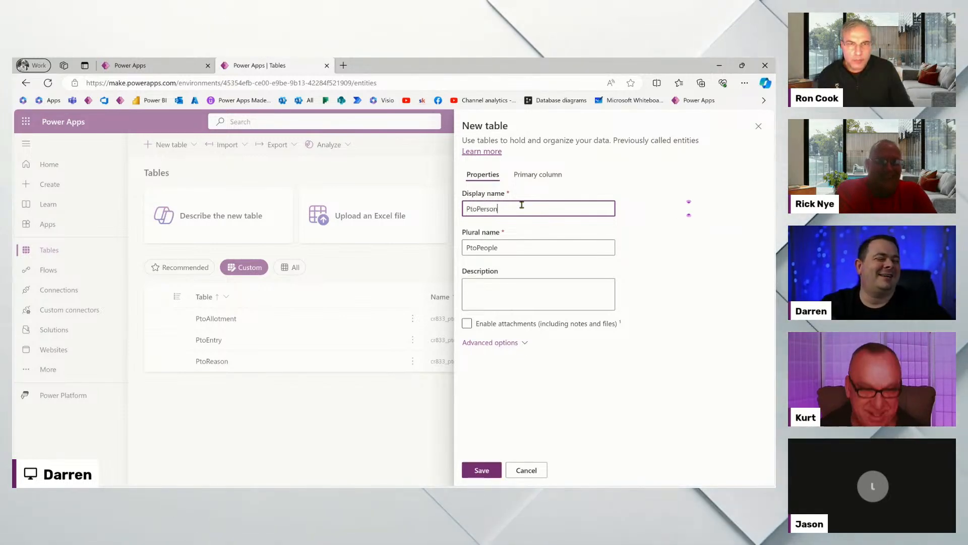
Show the advanced options for the new table's primary column, keeping Name as its display name
click(551, 176)
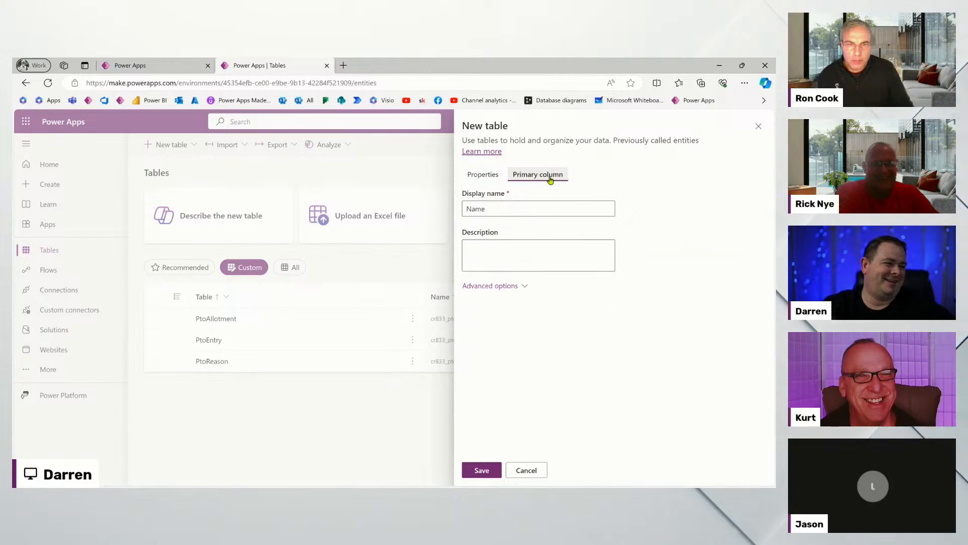
click(515, 288)
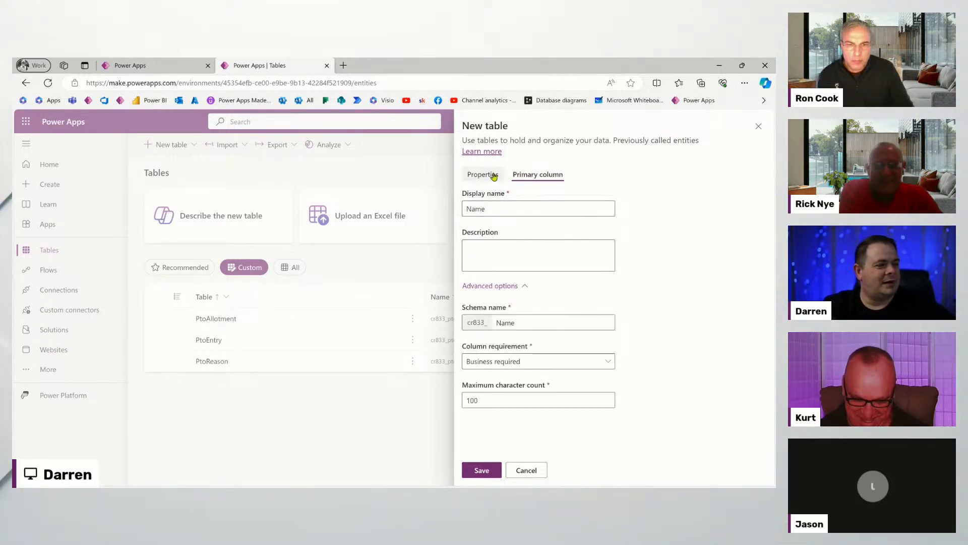
click(507, 206)
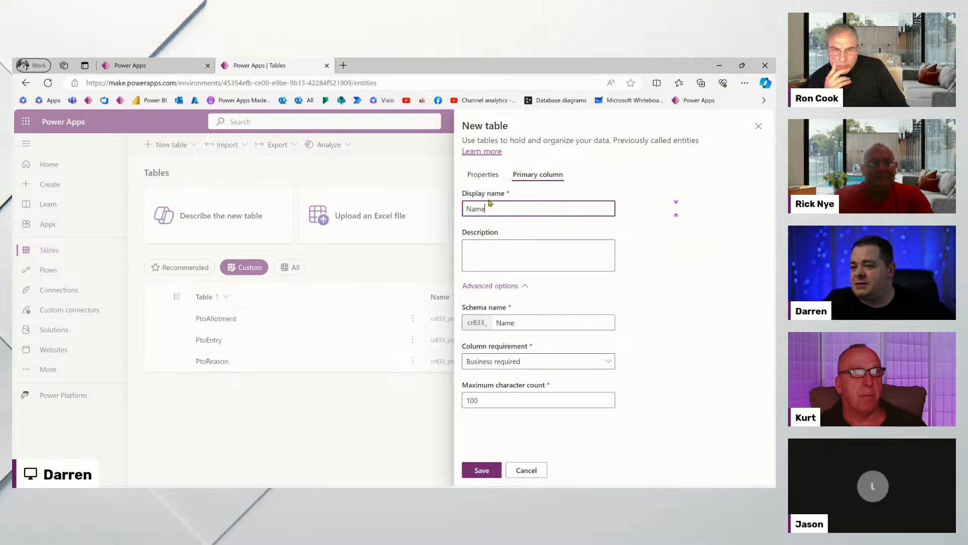
click(536, 257)
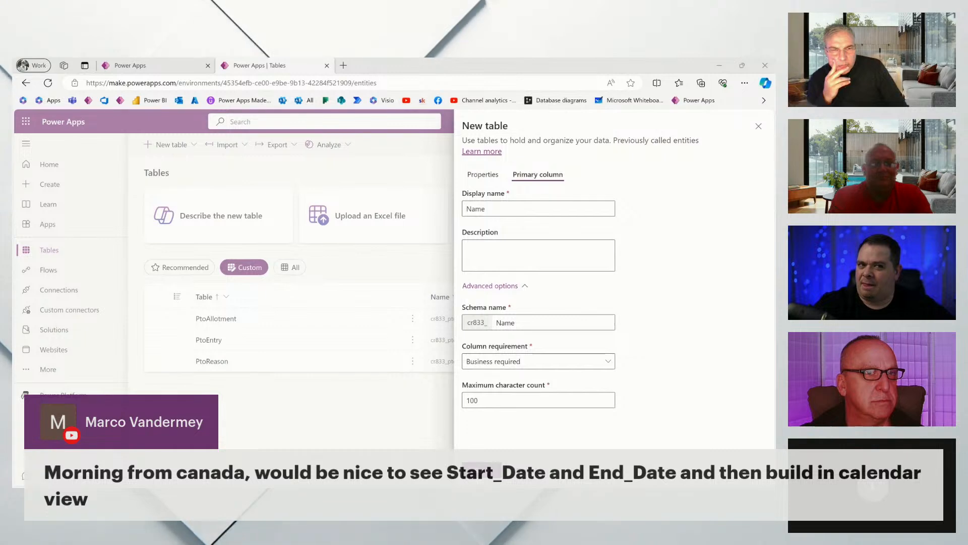
Preview the Employee Paid Time Off app and examine the date picker in the new entry row
click(174, 66)
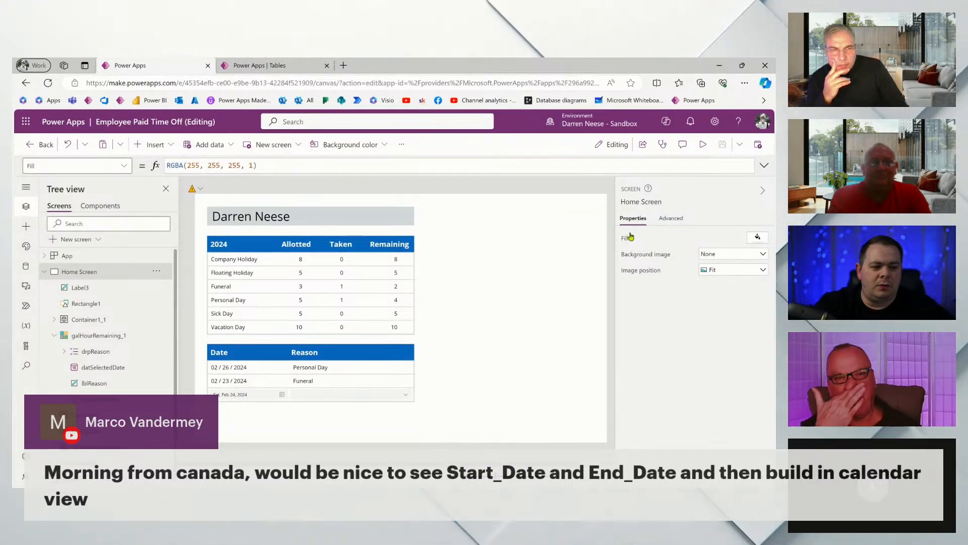
key(F5)
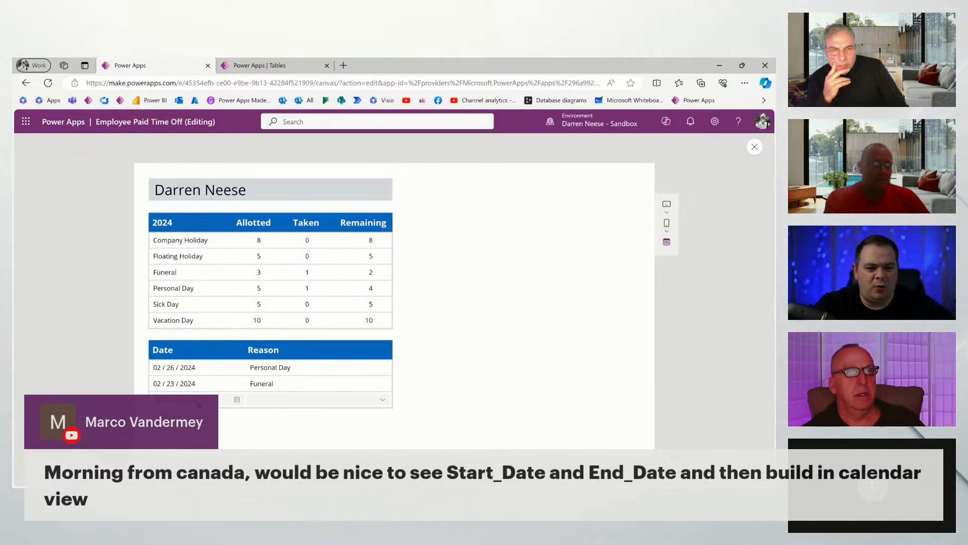
click(237, 401)
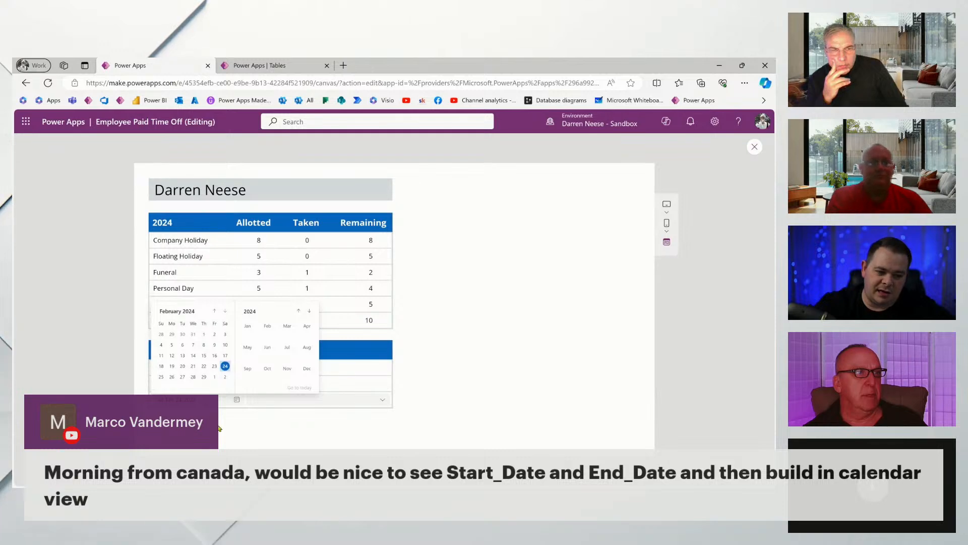
click(283, 434)
click(200, 396)
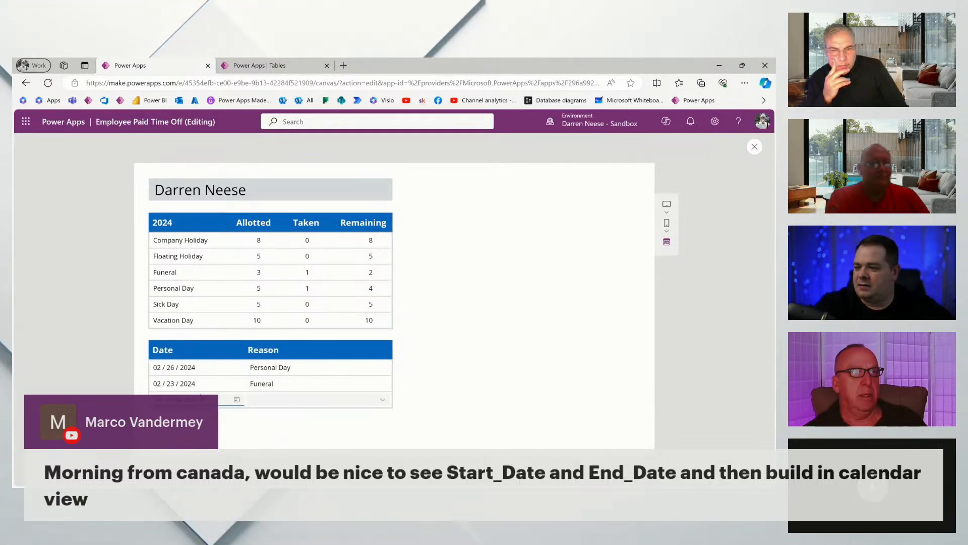
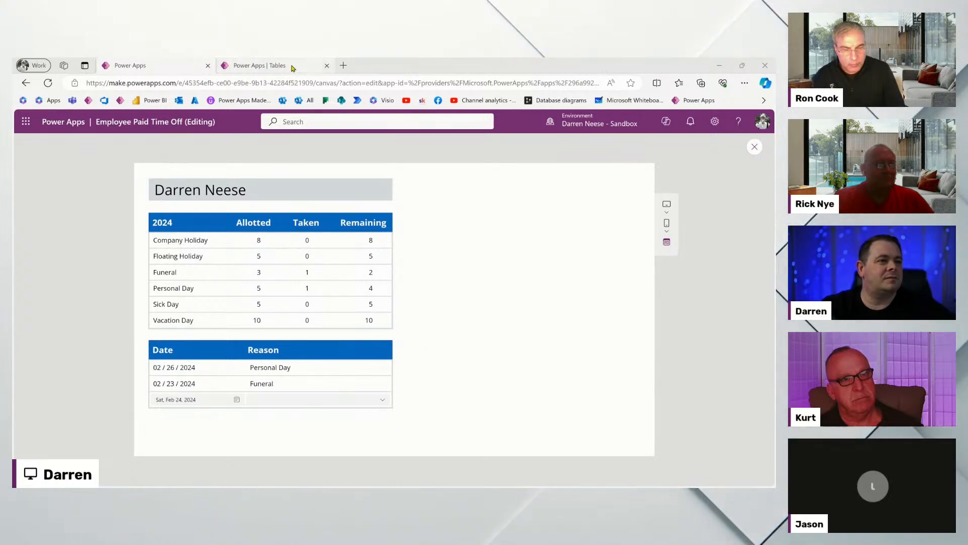
Return to the new table, change the primary column's maximum character count, and save the PtoPerson table
click(272, 65)
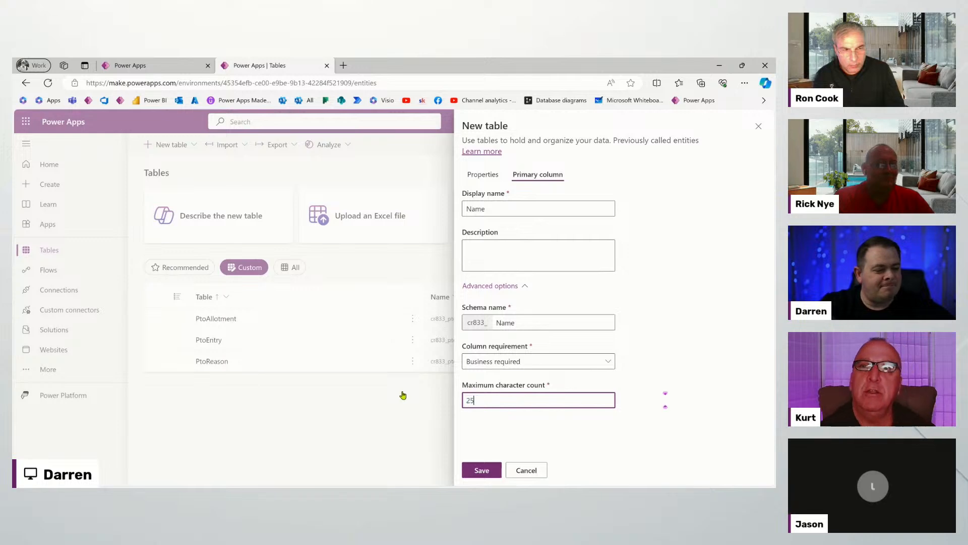
click(481, 175)
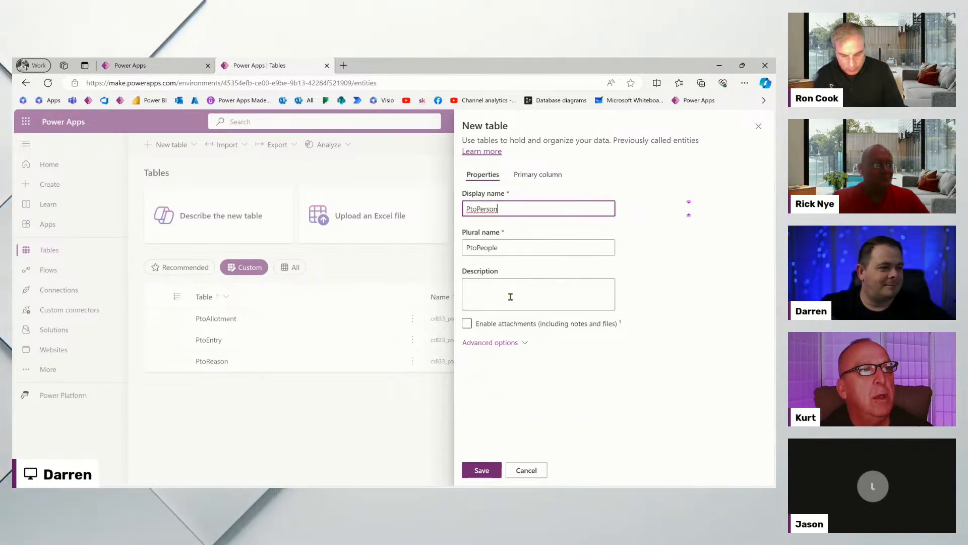
click(474, 473)
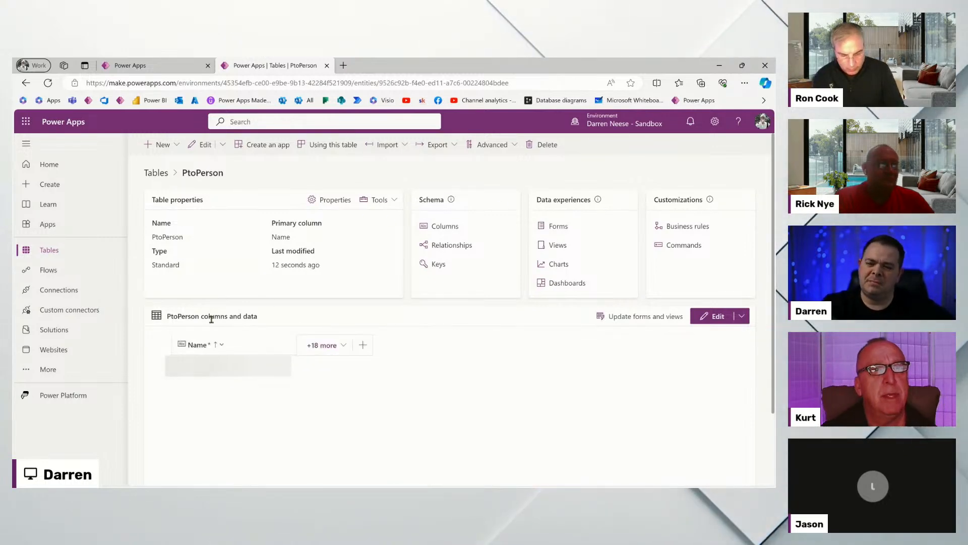
Return to the Employee Paid Time Off app, exit the preview, and view the Text formula of the Allotted label
click(152, 65)
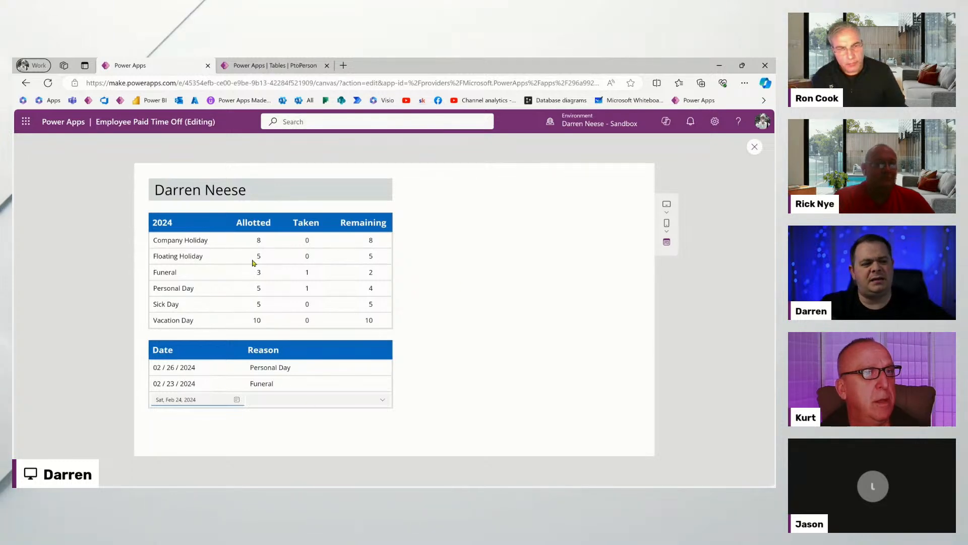
click(755, 146)
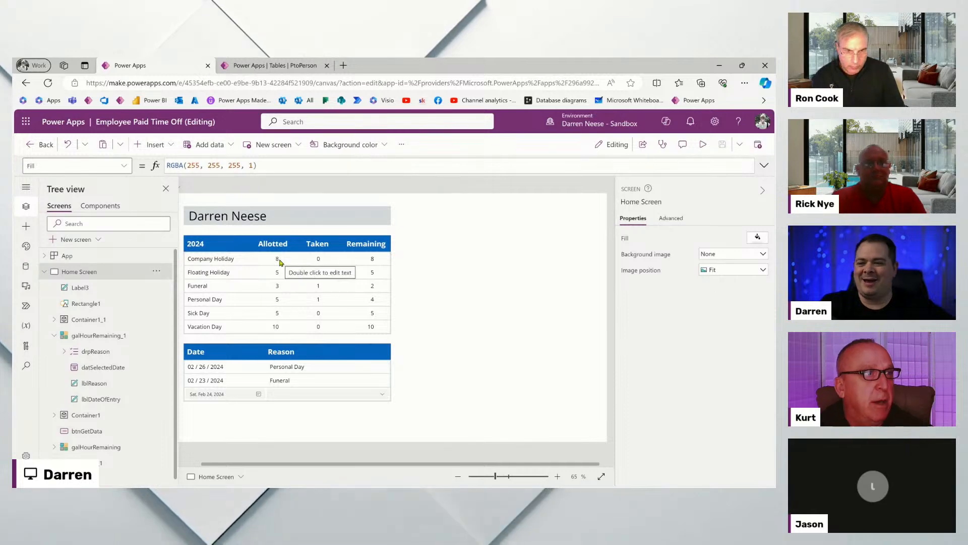
click(279, 261)
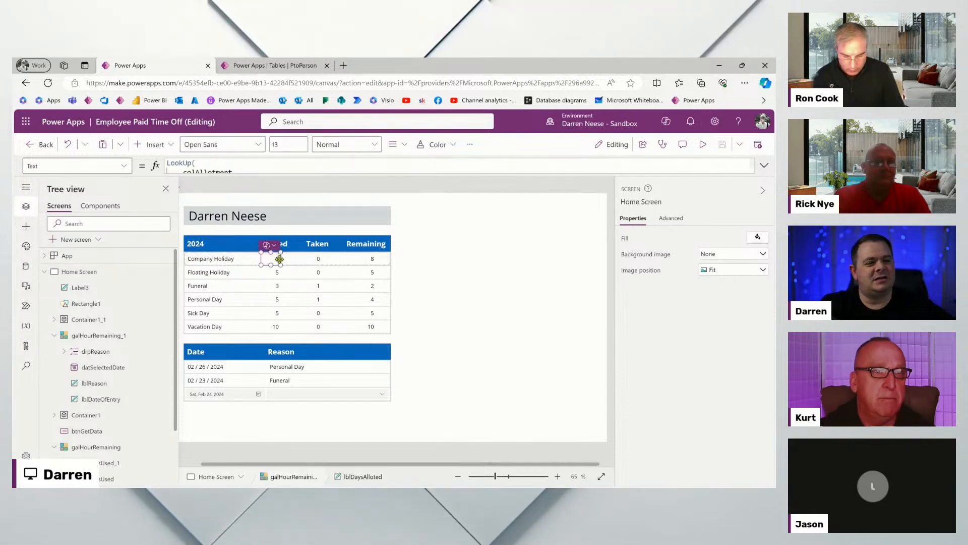
click(764, 165)
click(763, 165)
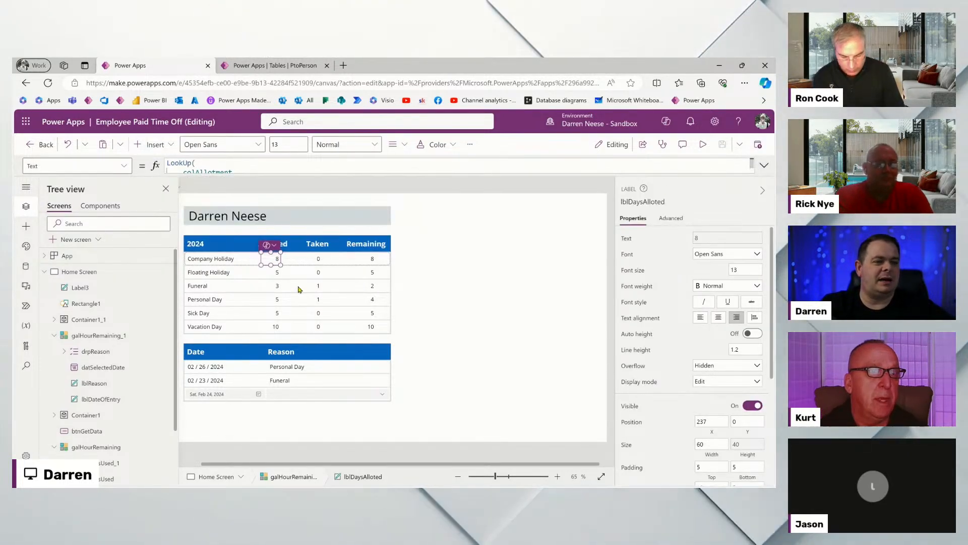
Examine the Taken label's CountRows formula, including the colEntries source and the PtoReason filter condition
click(319, 258)
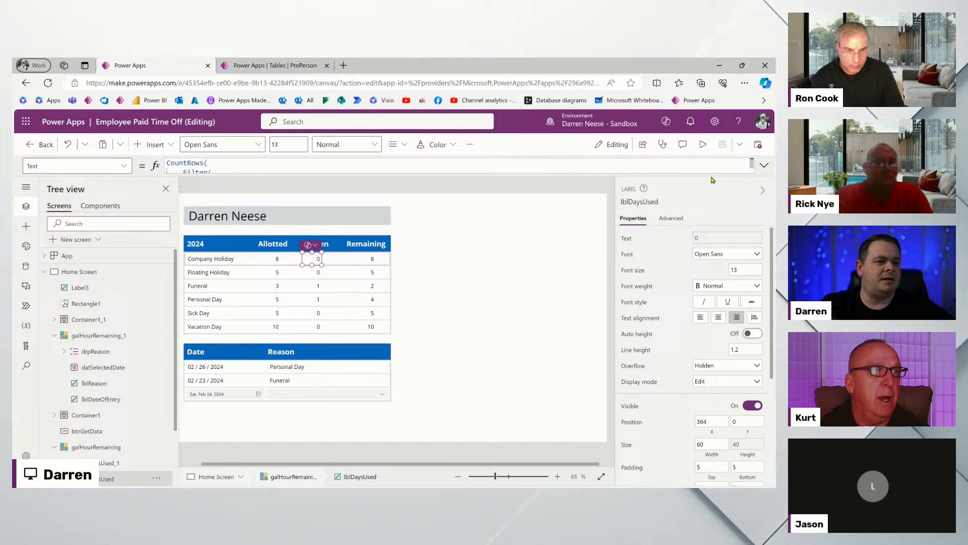
click(764, 165)
click(217, 181)
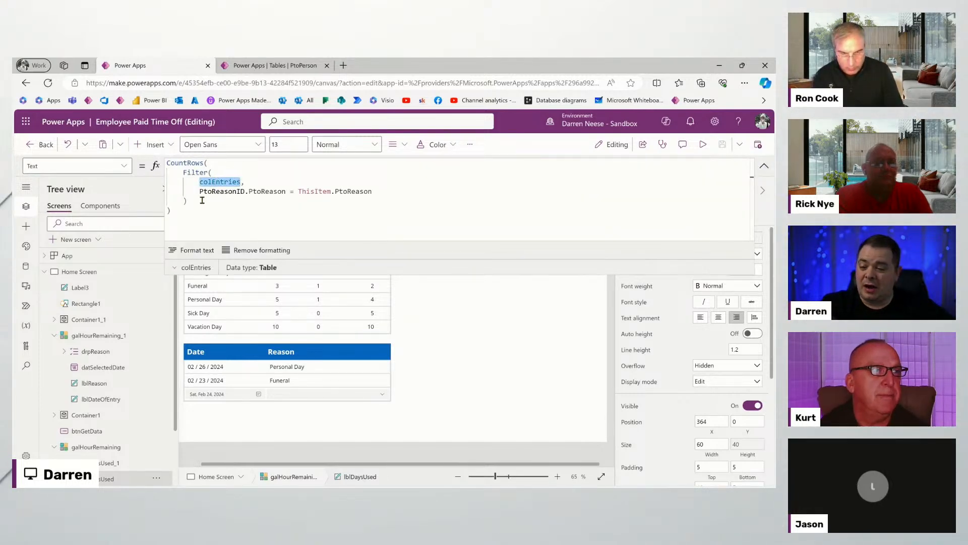
drag(202, 203, 163, 182)
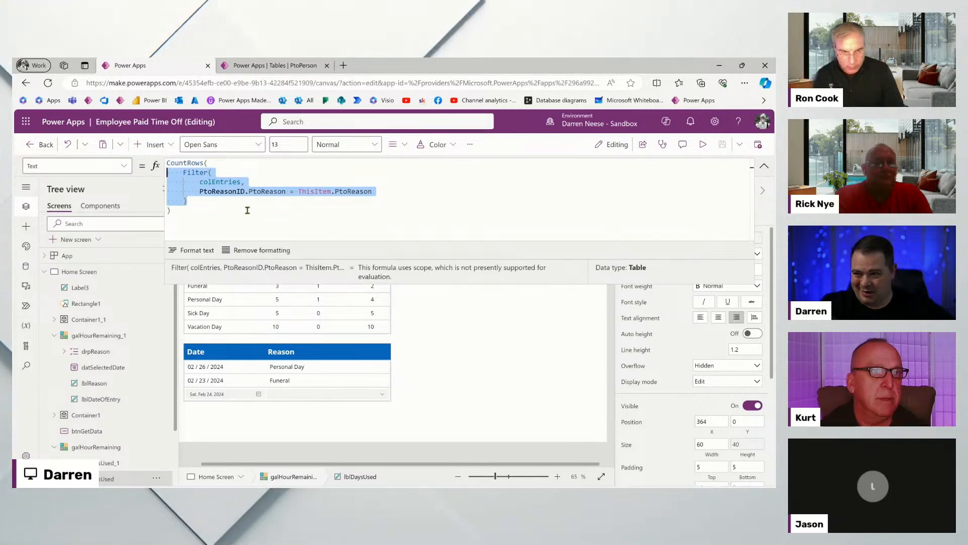
click(217, 200)
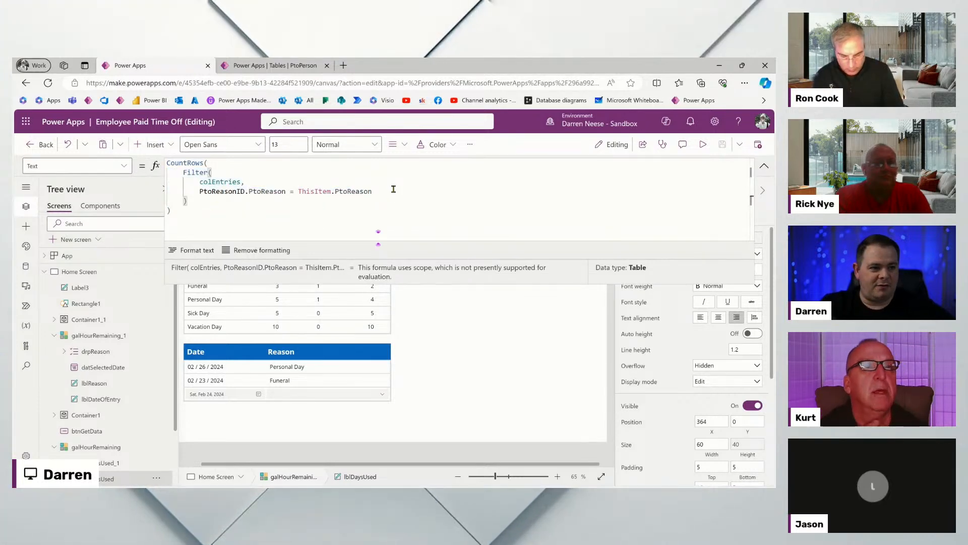
drag(391, 196, 194, 189)
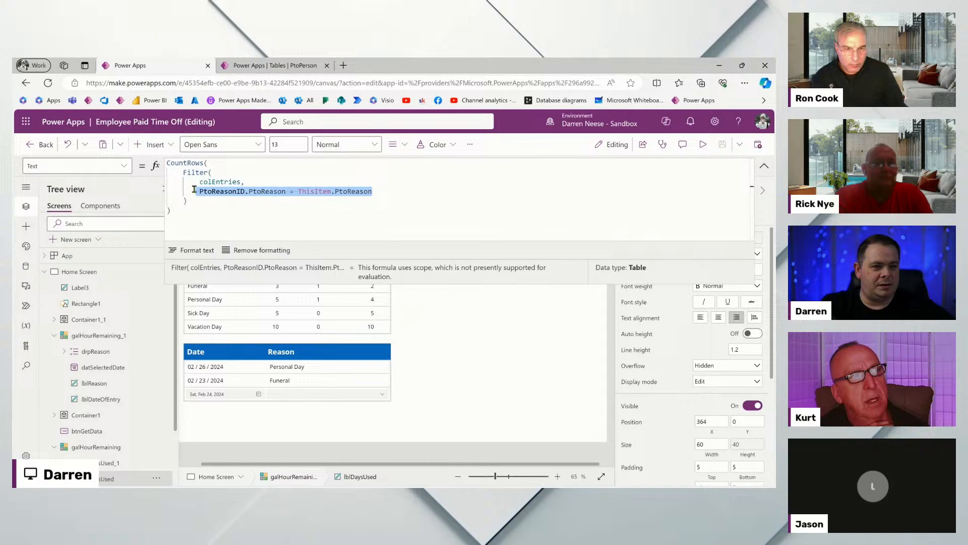
double_click(233, 181)
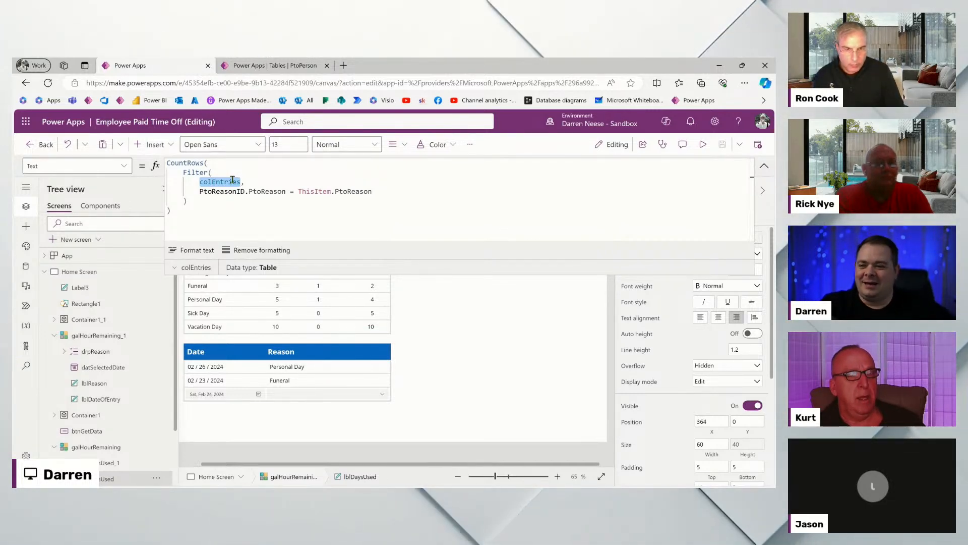
click(321, 210)
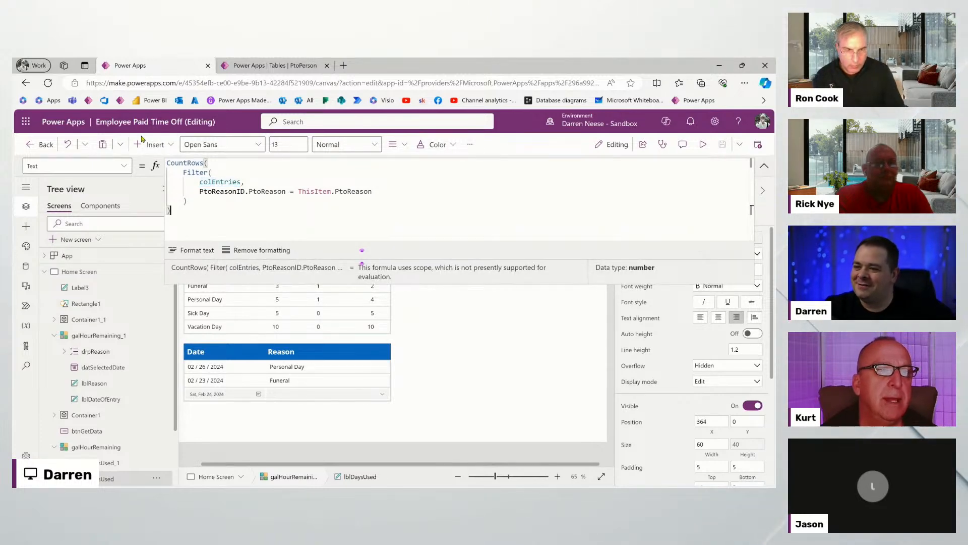
click(764, 169)
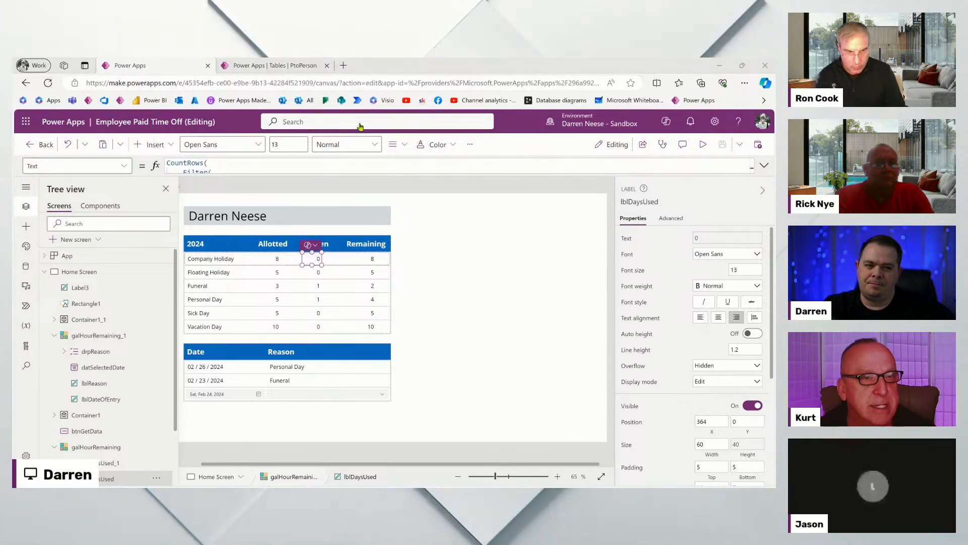
Start a new column named Email in the PtoPerson table
click(285, 71)
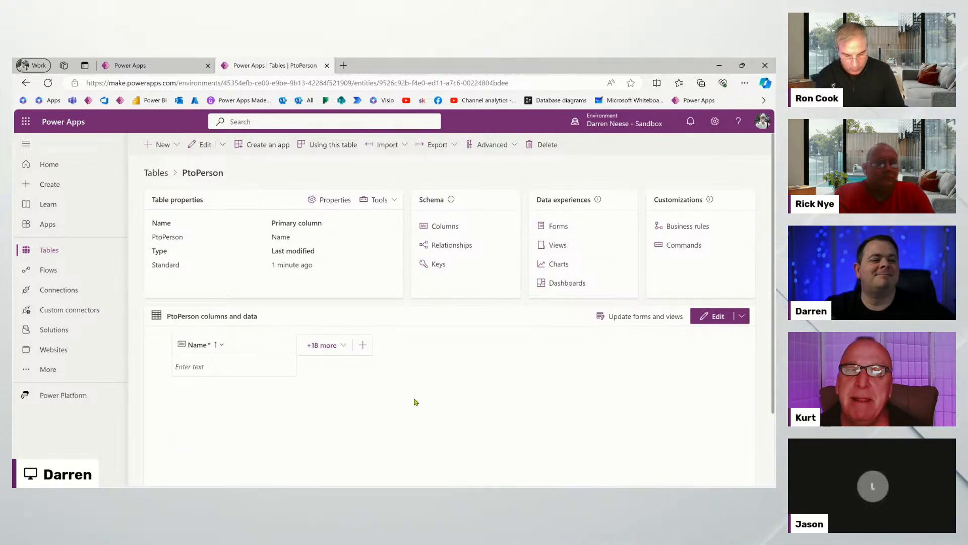
click(363, 346)
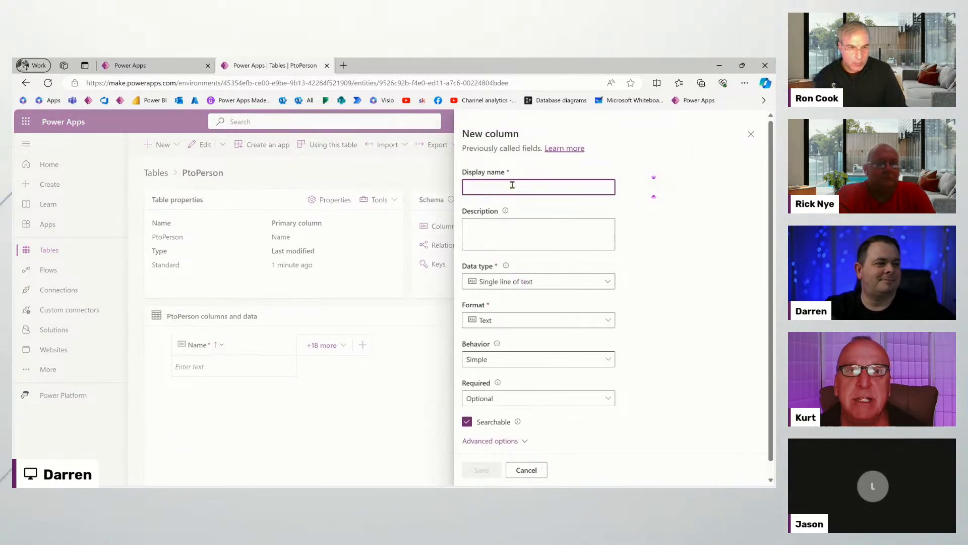
text(Email)
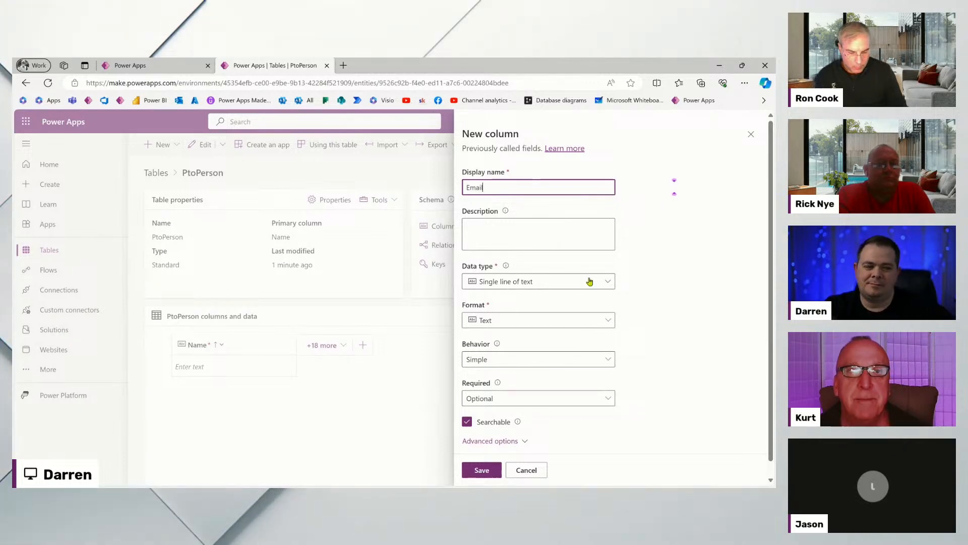
click(564, 227)
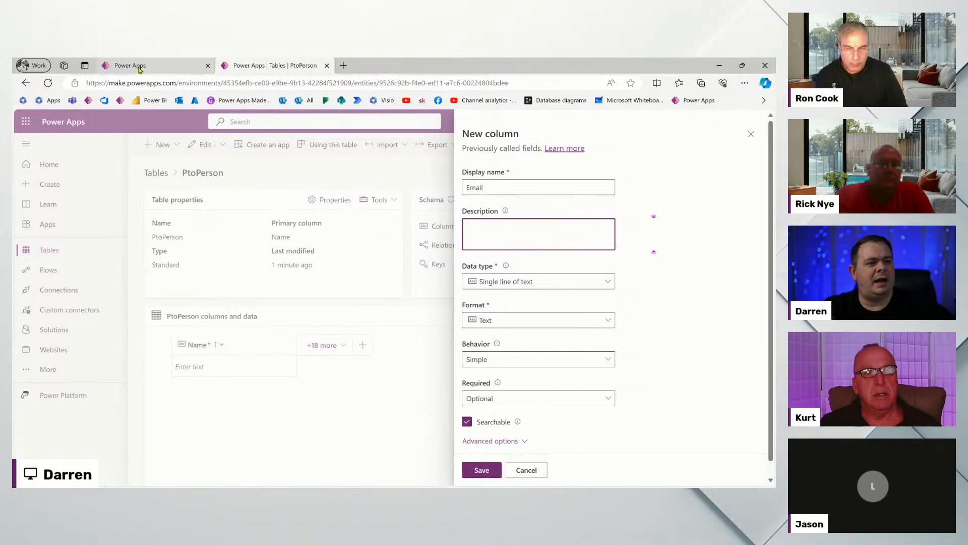
Switch to the PTO diagram in DrawSQL and maximize its window to view the PtoPerson columns
drag(493, 58, 492, 144)
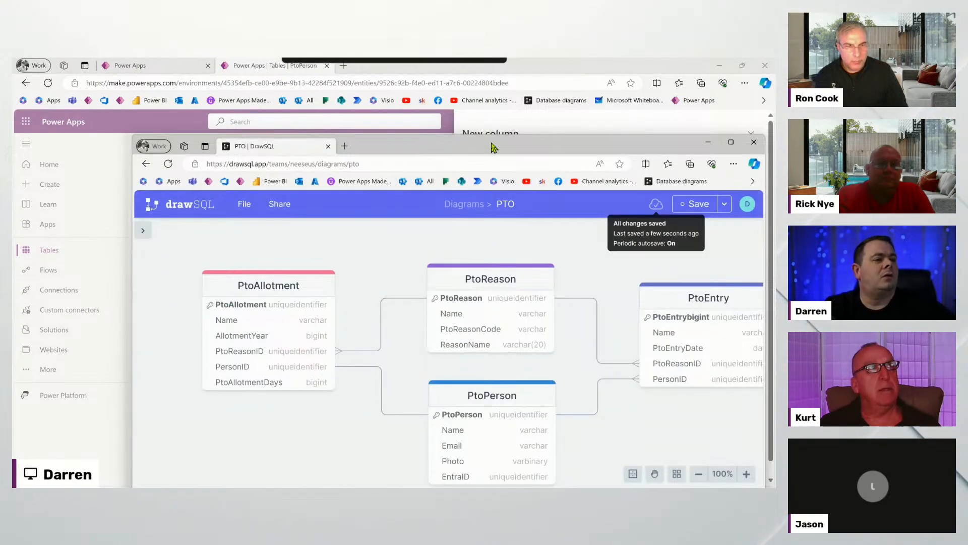
double_click(493, 146)
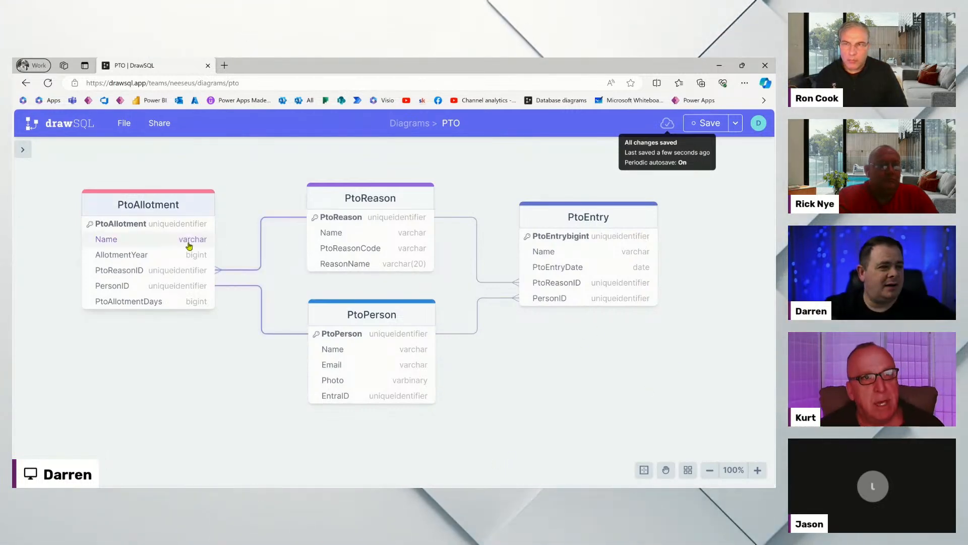
Return to the PtoPerson table in Power Apps, set the Email column's requirement to Business recommended, and save the column
drag(404, 72, 136, 58)
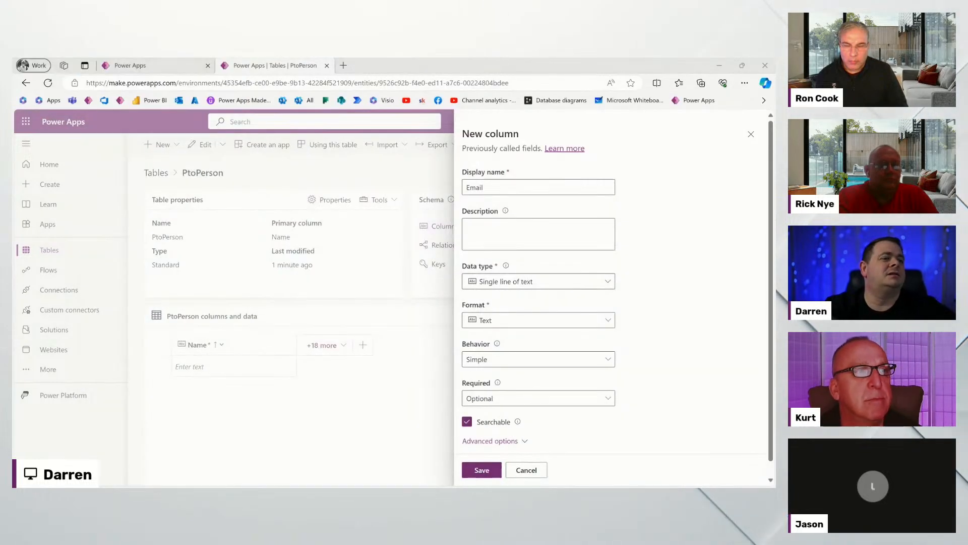
click(512, 236)
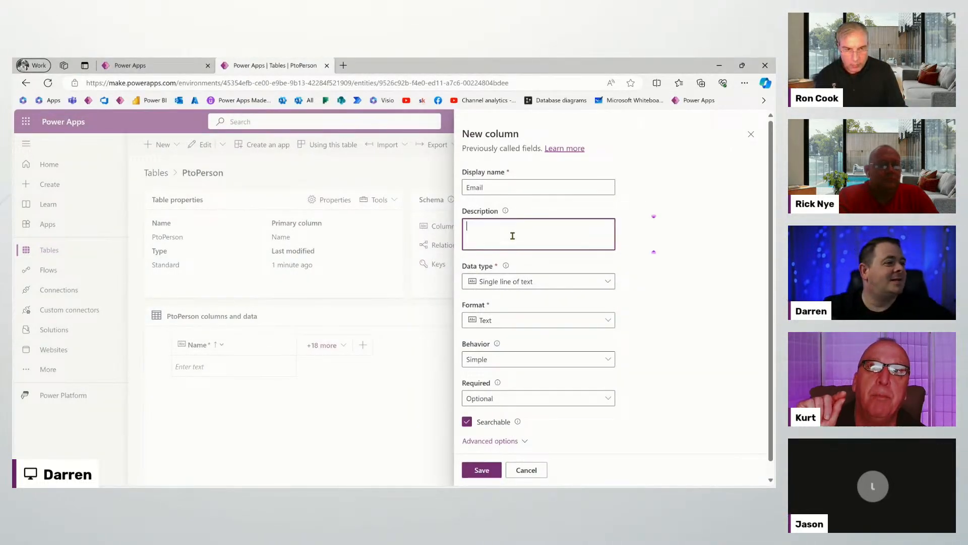
click(603, 400)
click(535, 431)
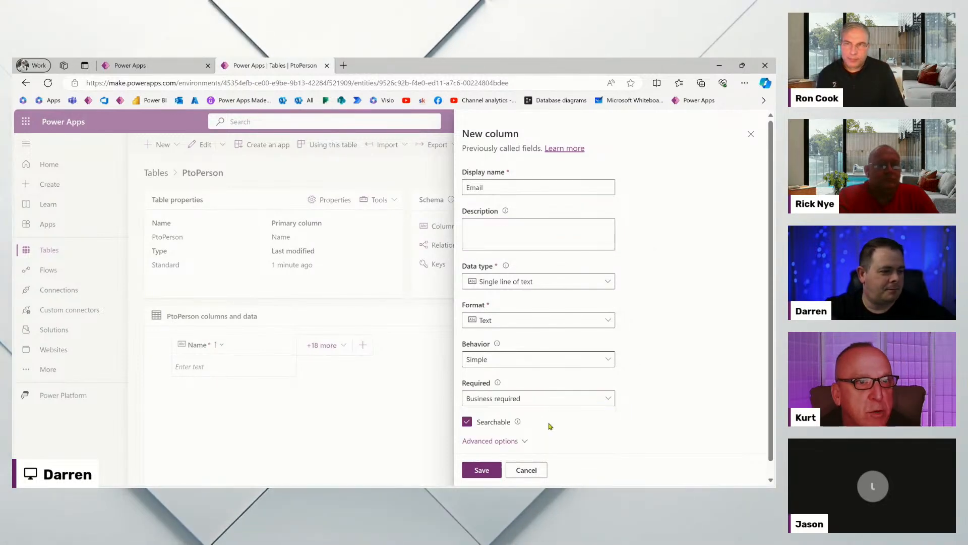
scroll(658, 376, down, 1)
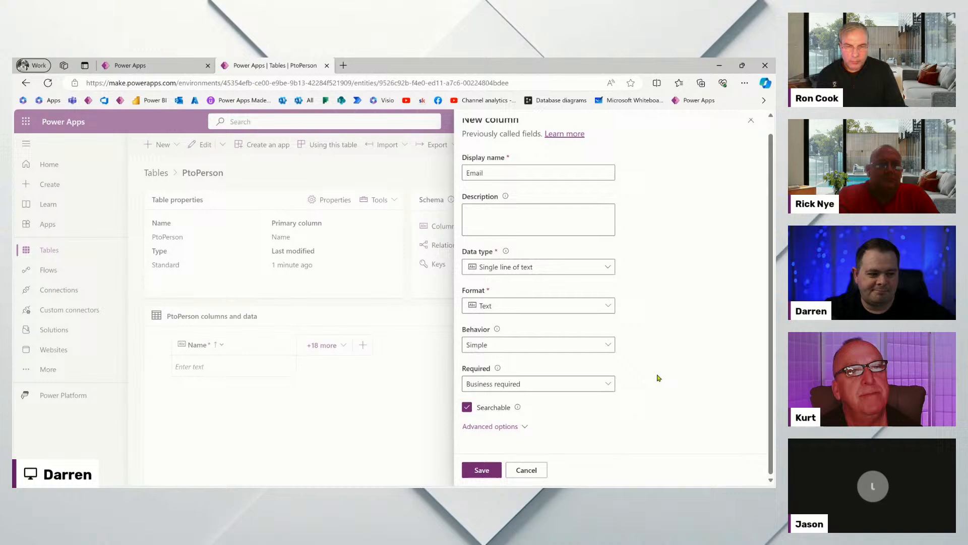
click(609, 385)
click(602, 401)
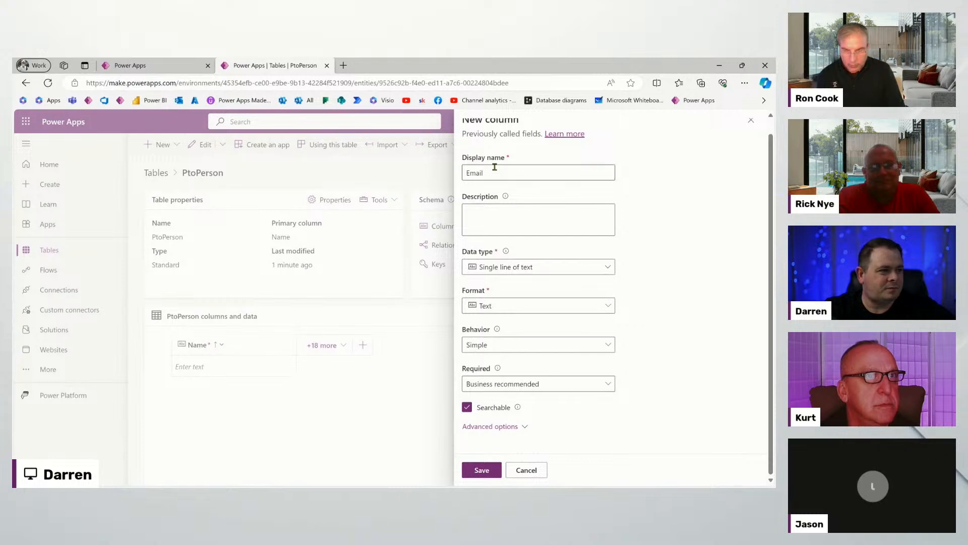
click(483, 471)
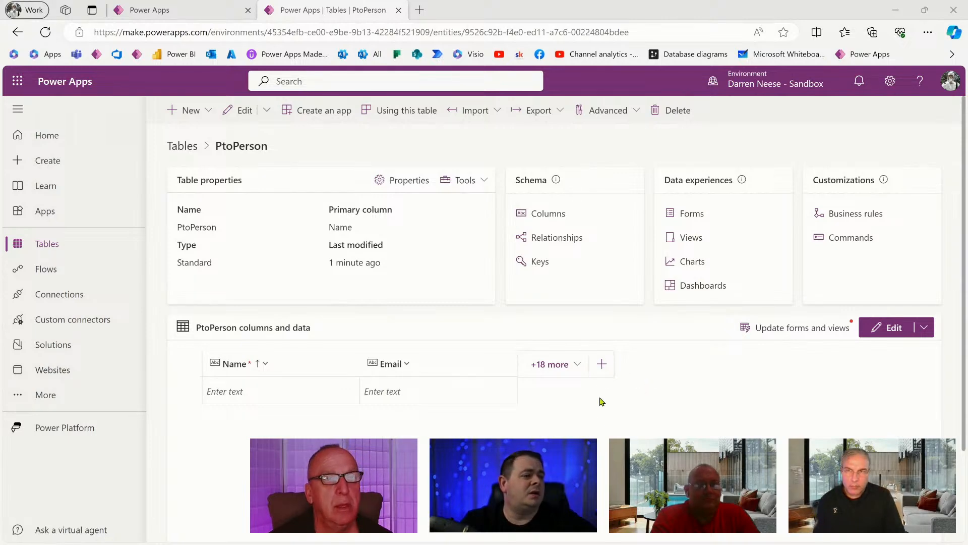
Start another PtoPerson column named Photo and look through its data type options, including the Image type under File
click(602, 364)
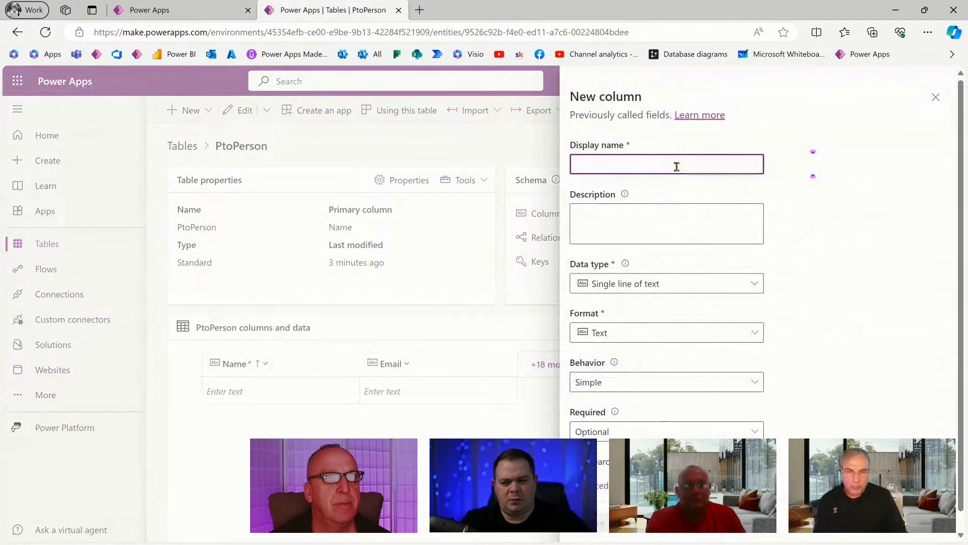
double_click(677, 166)
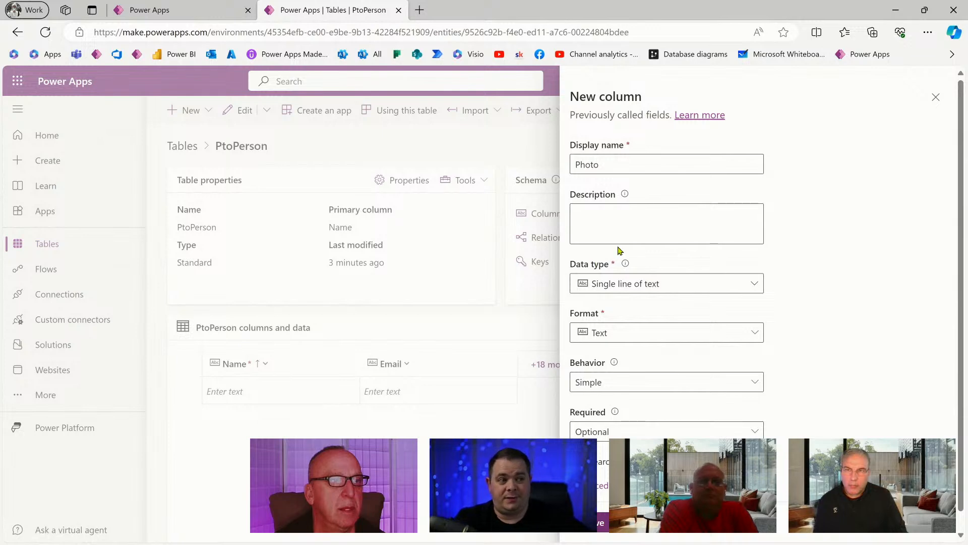
click(754, 285)
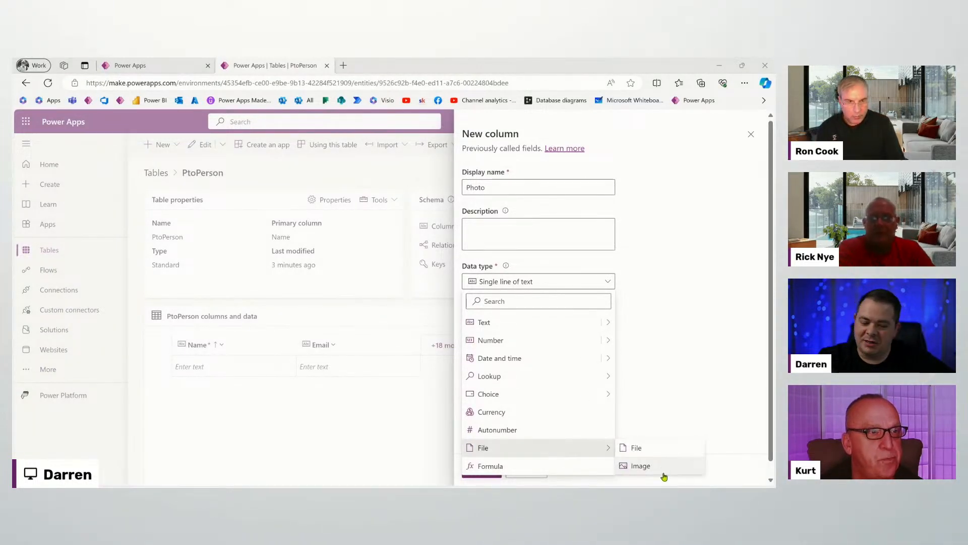
click(640, 466)
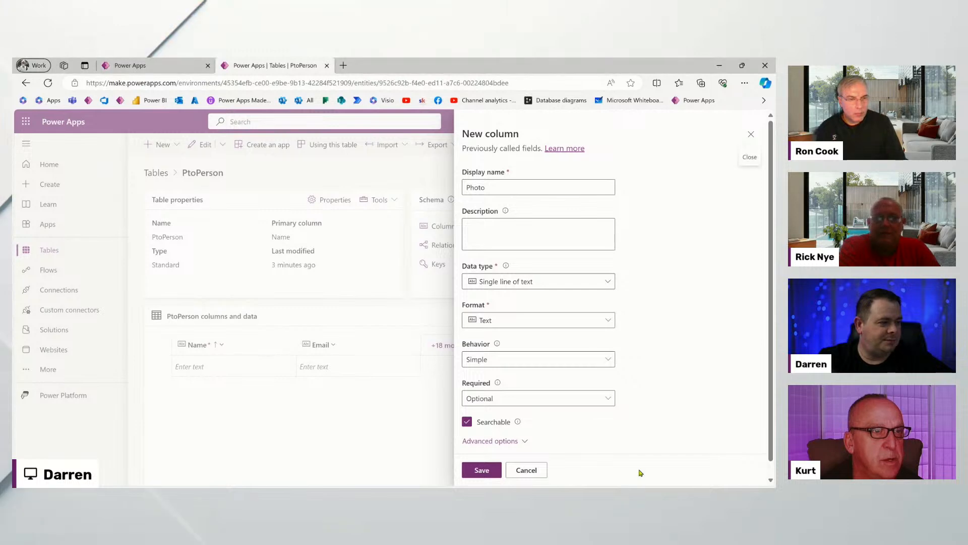
Review the Photo column's advanced options and save it as an optional single line of text column
scroll(595, 343, down, 1)
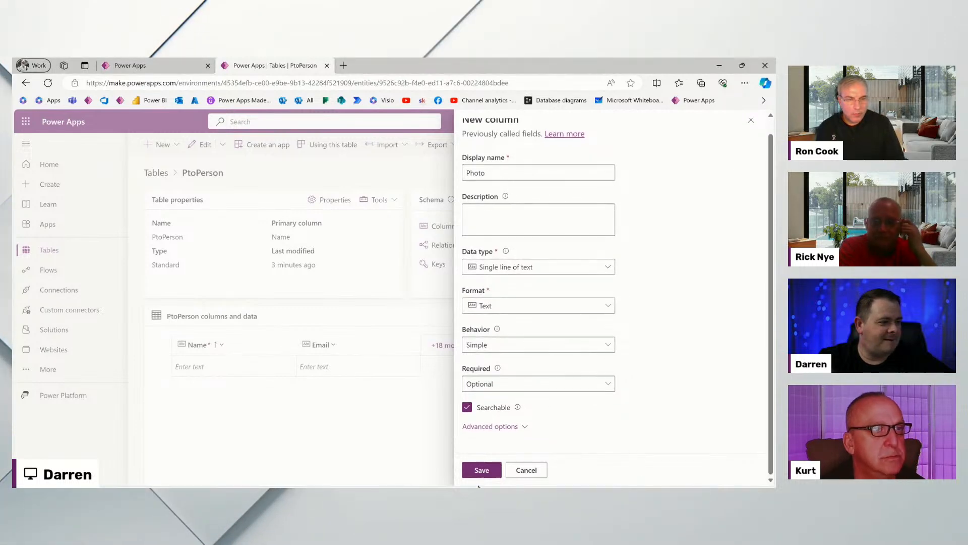
click(492, 427)
scroll(496, 303, down, 5)
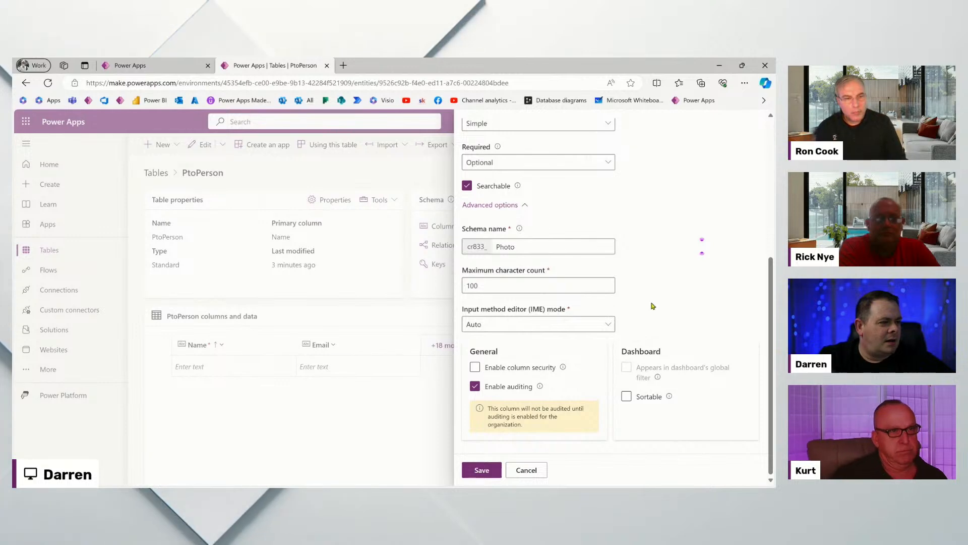
scroll(585, 226, up, 5)
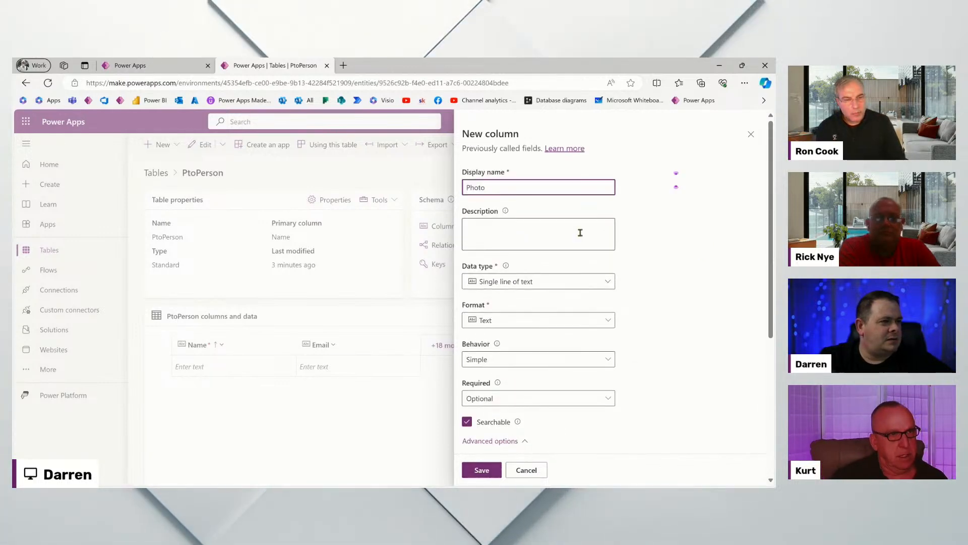
scroll(579, 229, down, 5)
click(482, 469)
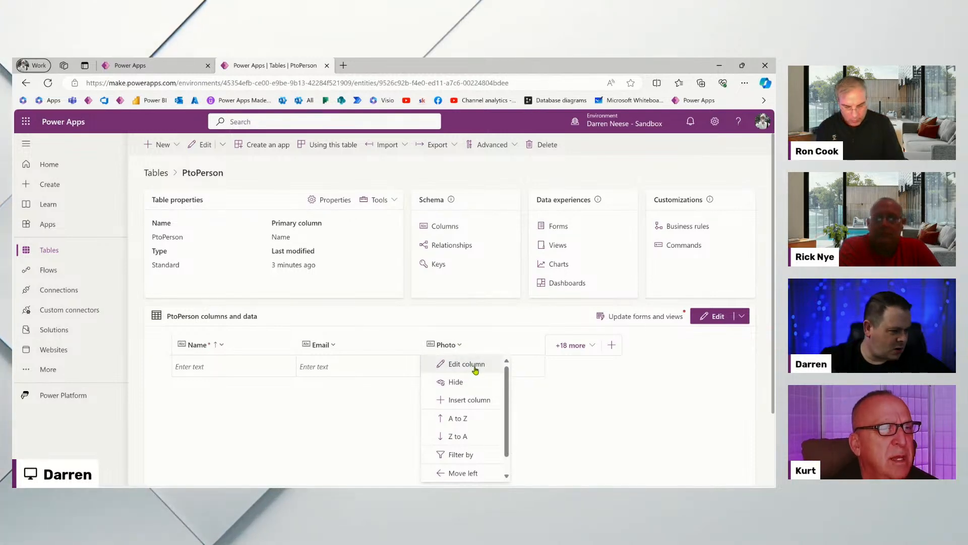
Reopen the Photo column's settings, examine its advanced options and maximum character count, and close them without changes
click(475, 370)
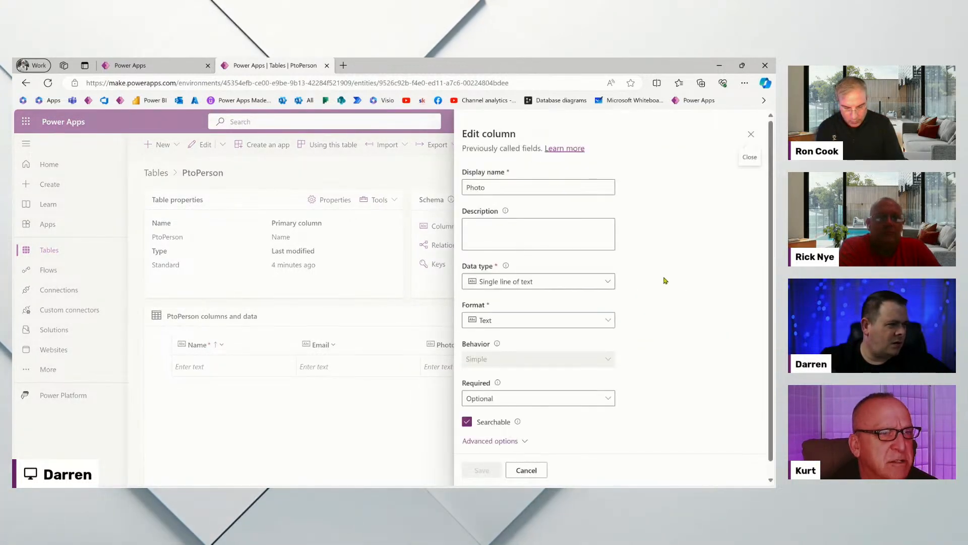
scroll(560, 423, down, 1)
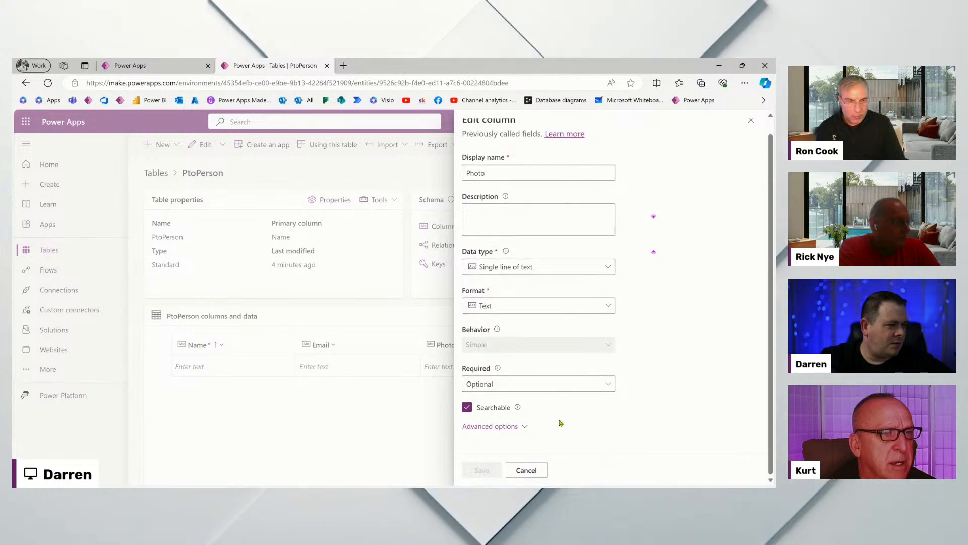
click(507, 426)
scroll(610, 383, down, 5)
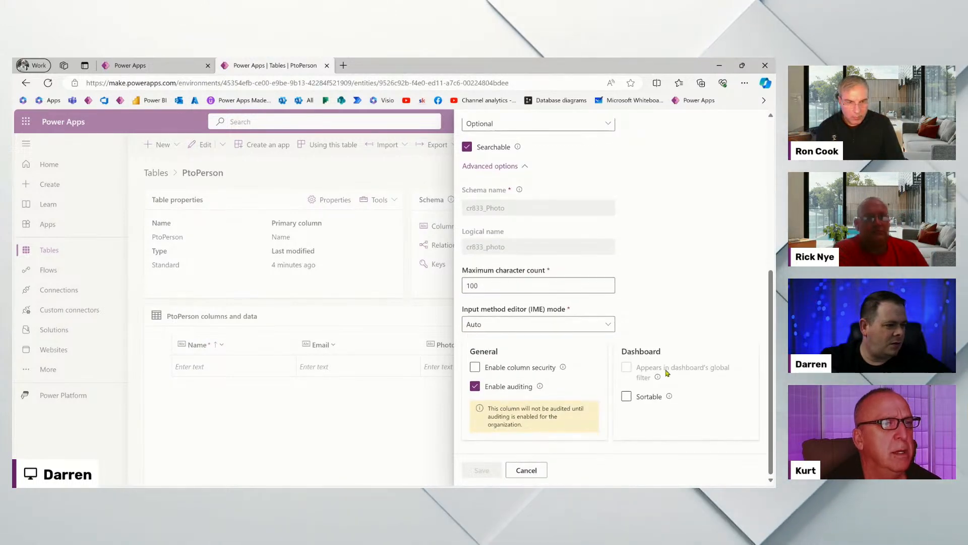
click(508, 284)
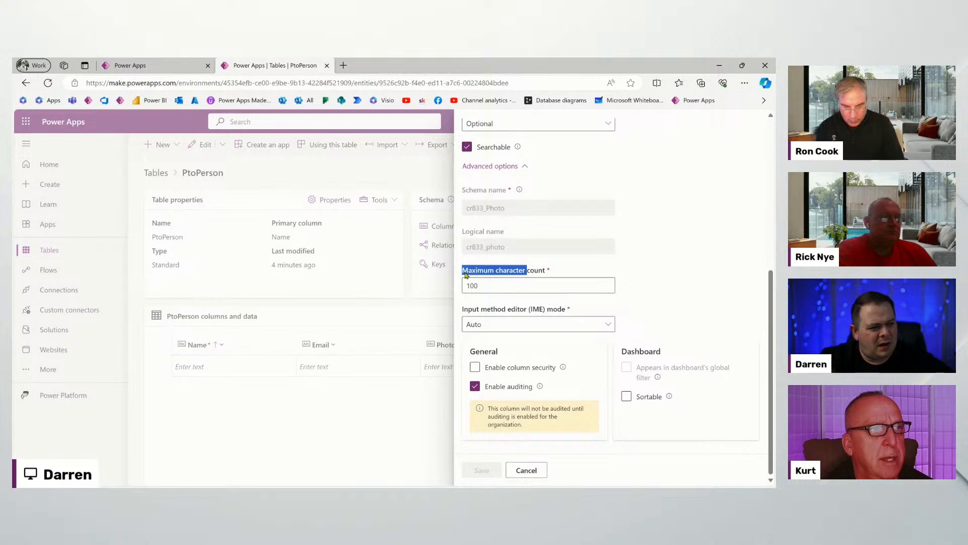
click(535, 288)
scroll(581, 284, up, 5)
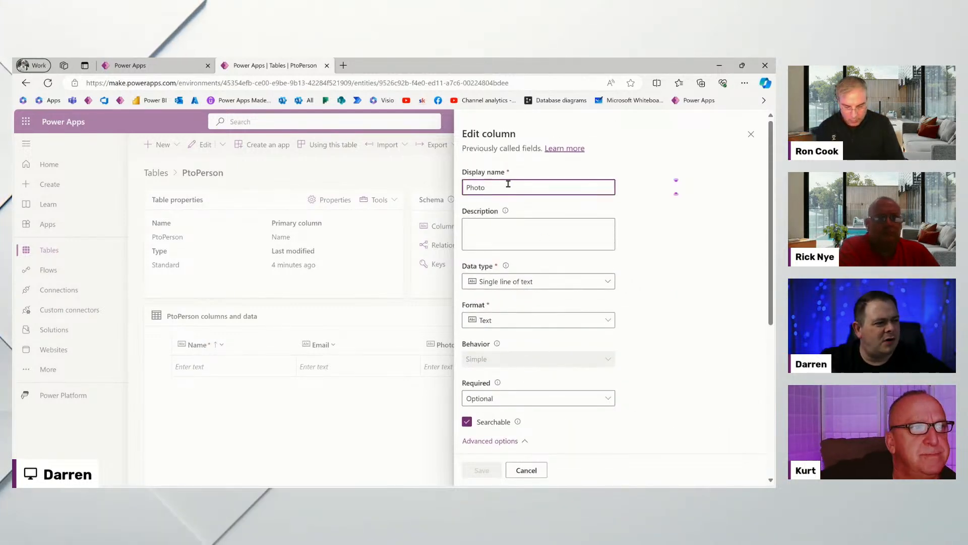
scroll(605, 348, down, 5)
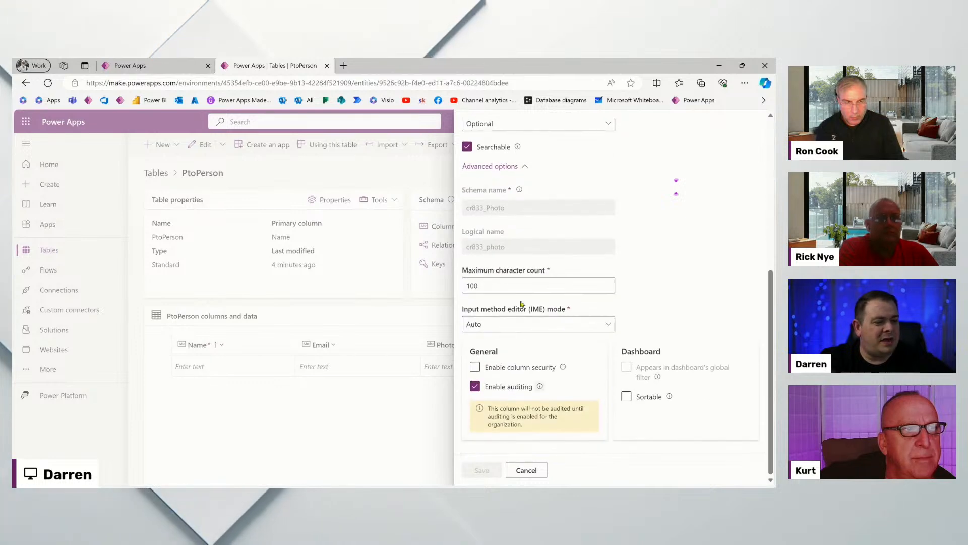
click(506, 284)
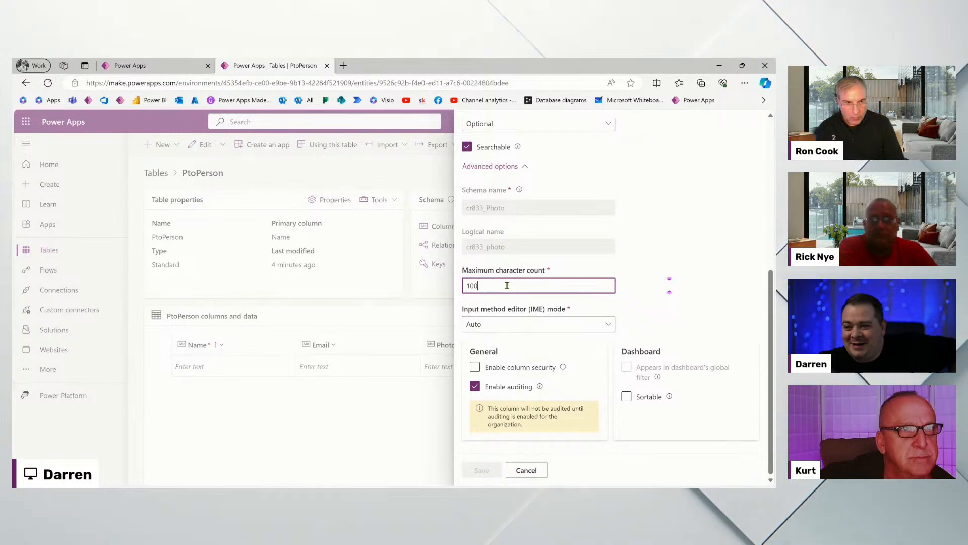
click(526, 471)
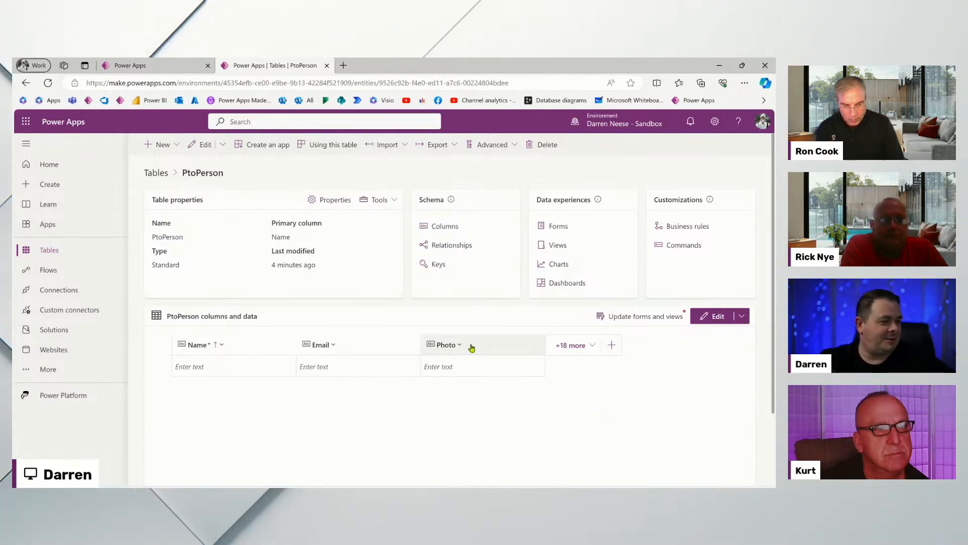
Start a new column named EntraID in the PtoPerson table
click(610, 346)
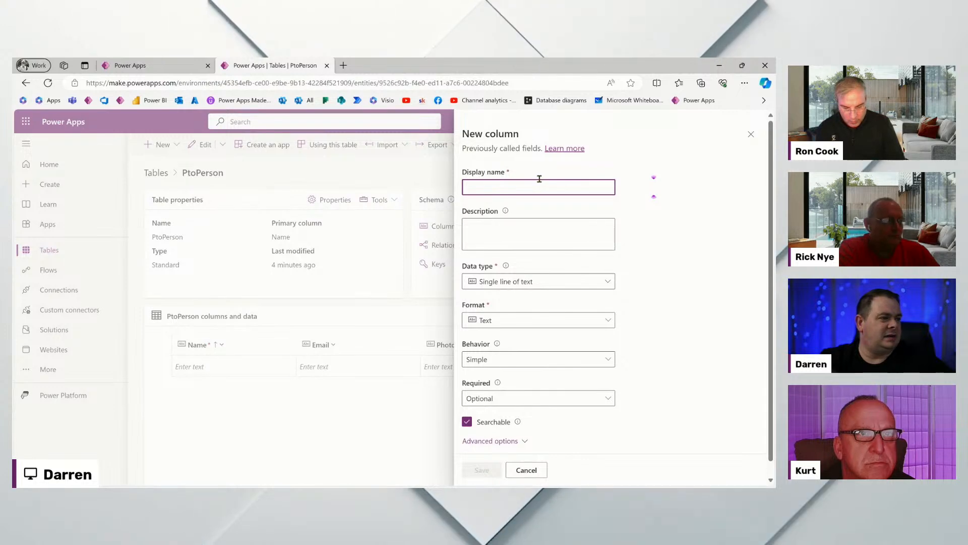
text(Entra)
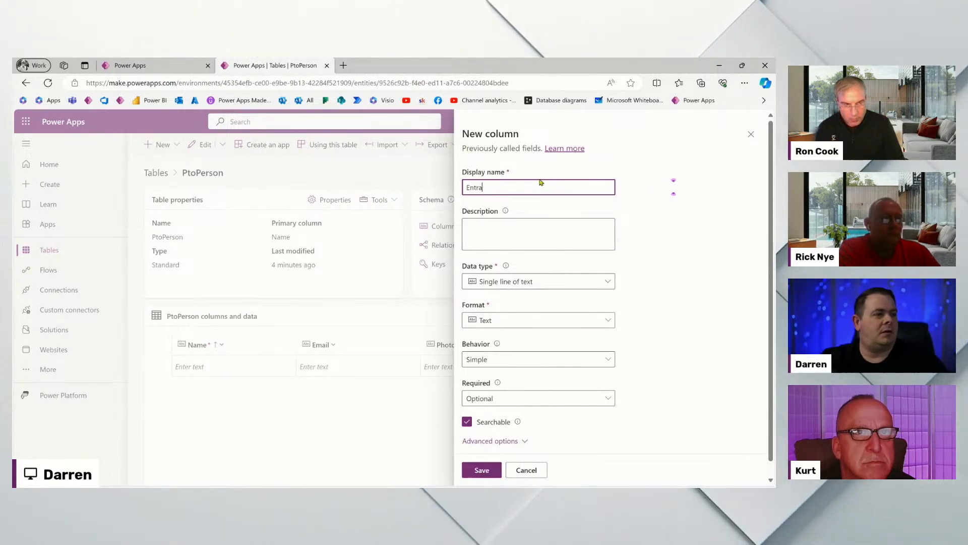
text(ID)
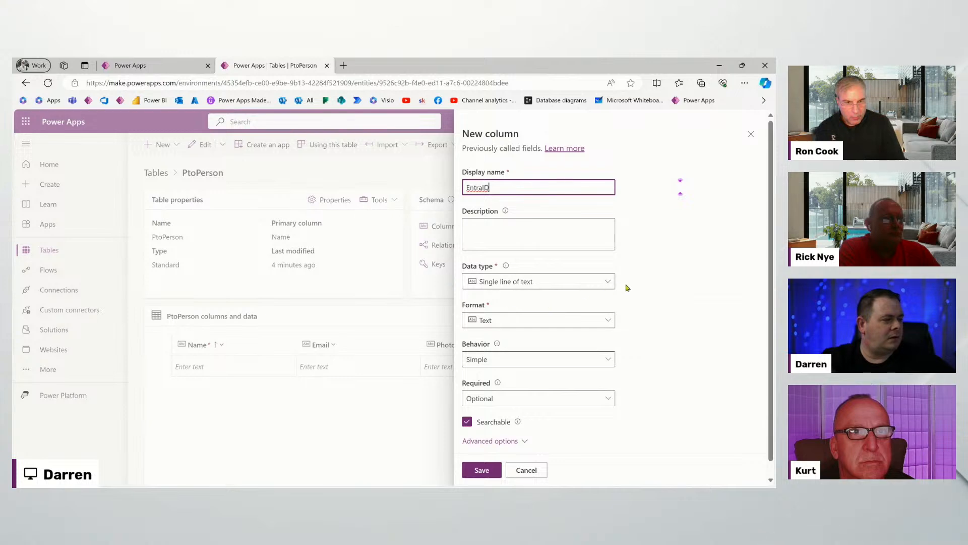
click(507, 187)
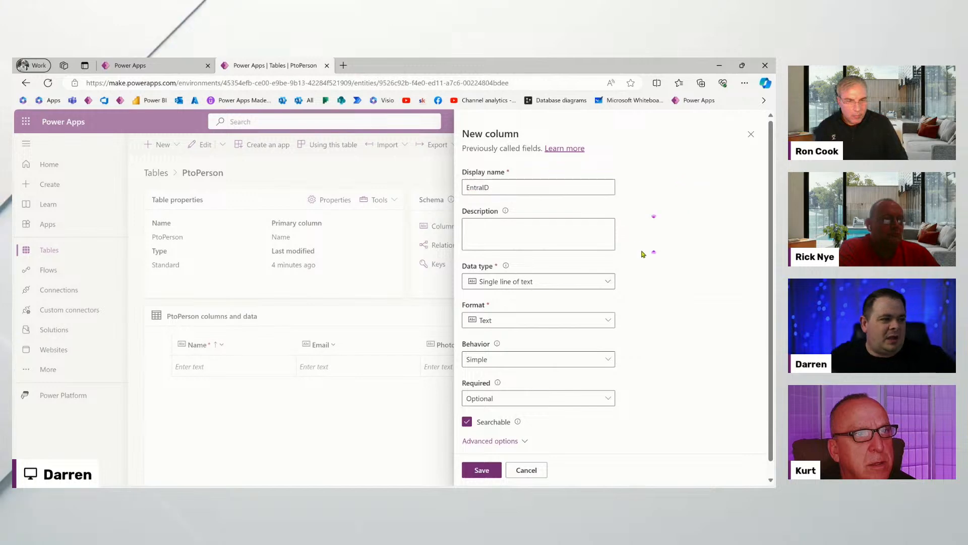
Compare the available data types for the EntraID column and choose single-line plain text, leaving the column optional
scroll(645, 255, down, 1)
click(608, 267)
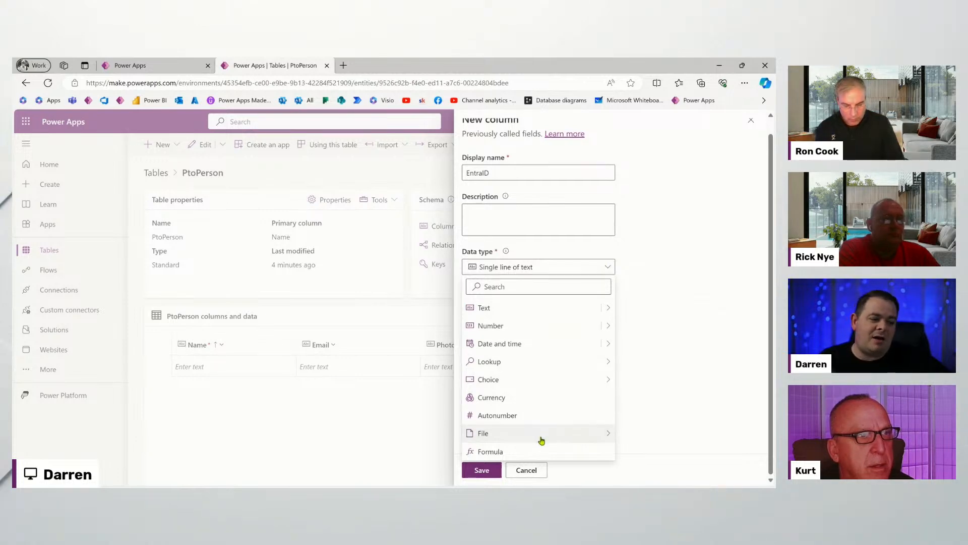
mouse_move(608, 309)
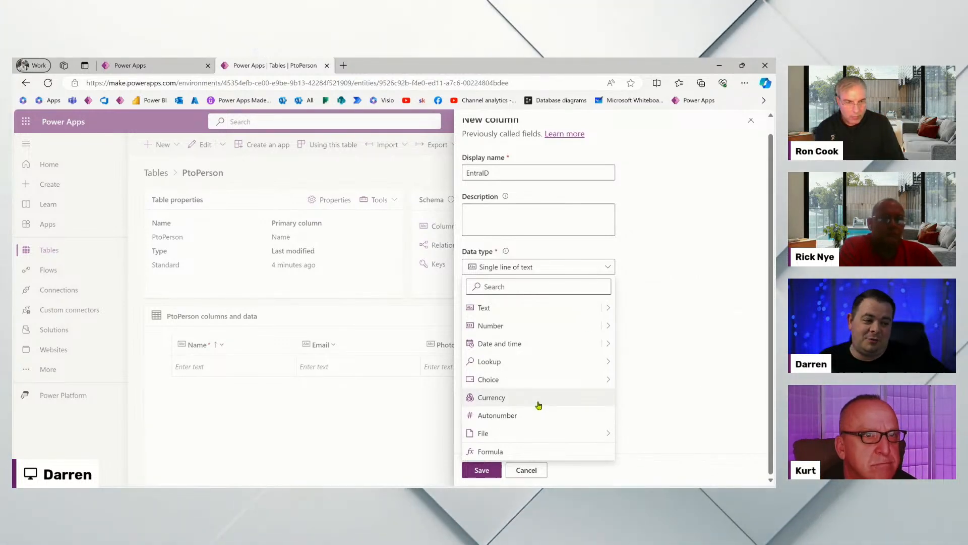
mouse_move(590, 382)
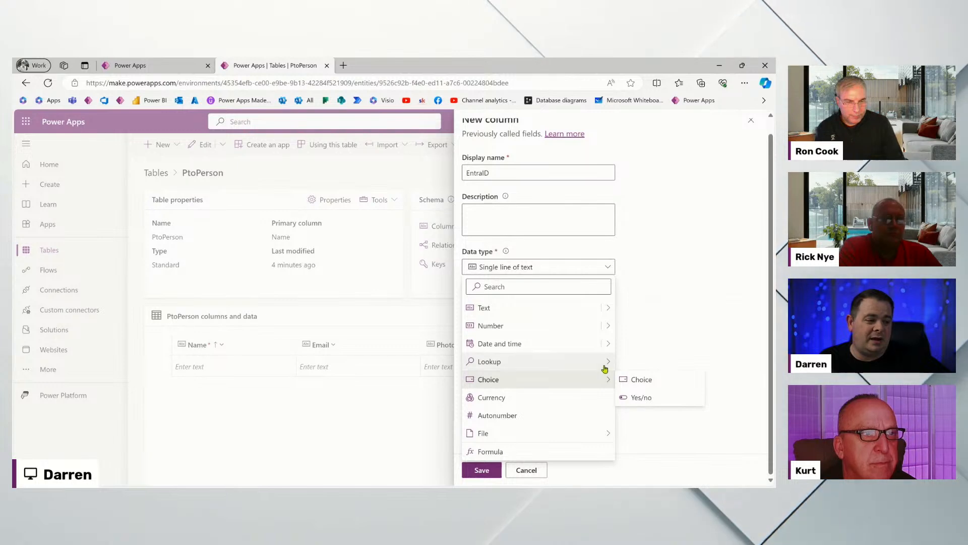
mouse_move(608, 362)
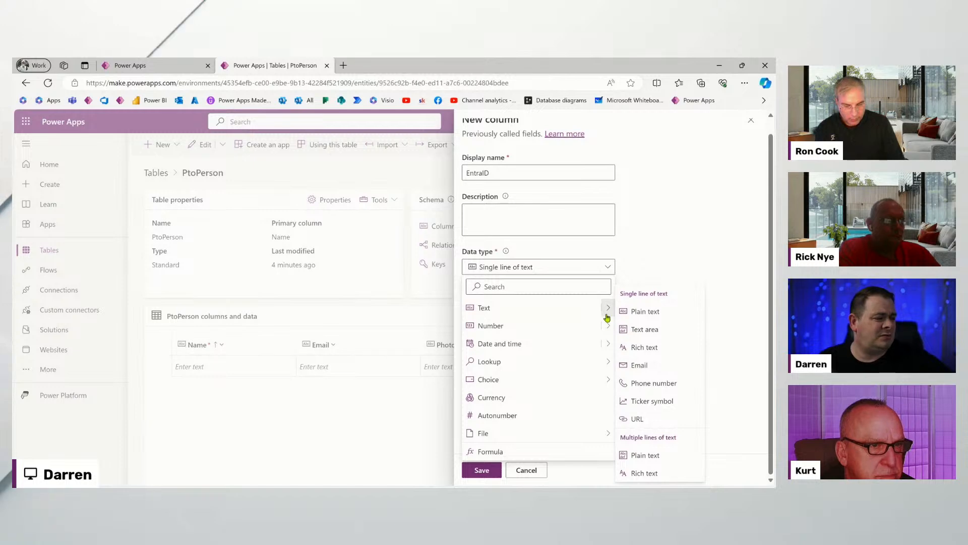
mouse_move(599, 435)
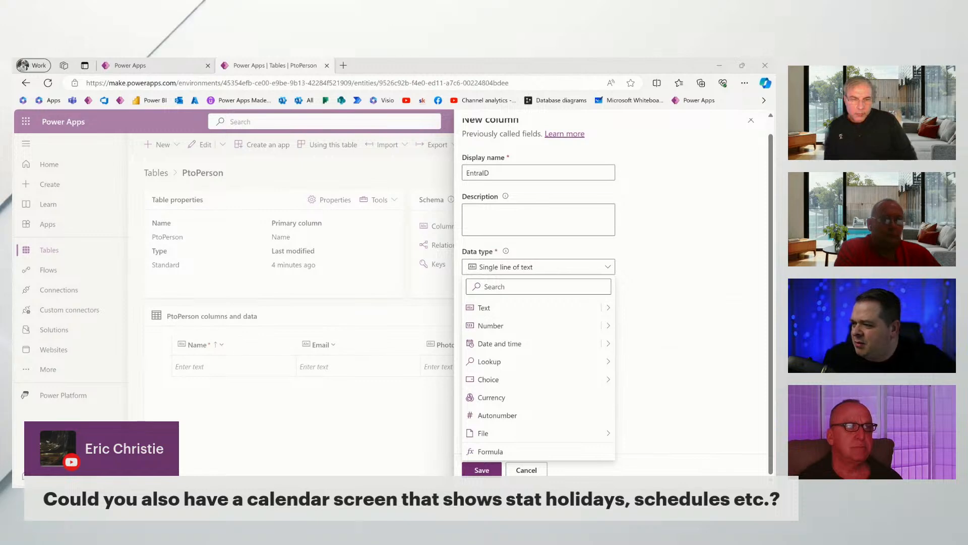
click(478, 364)
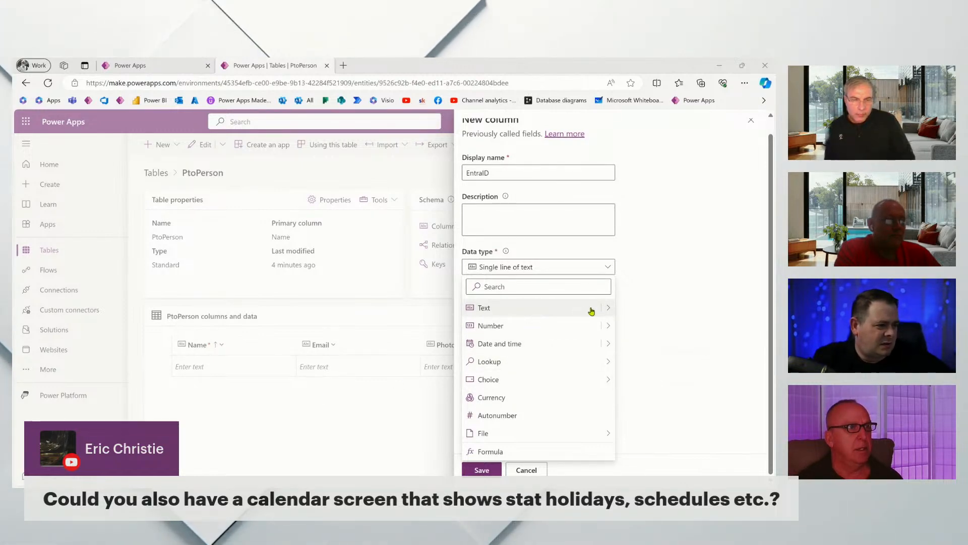
click(609, 308)
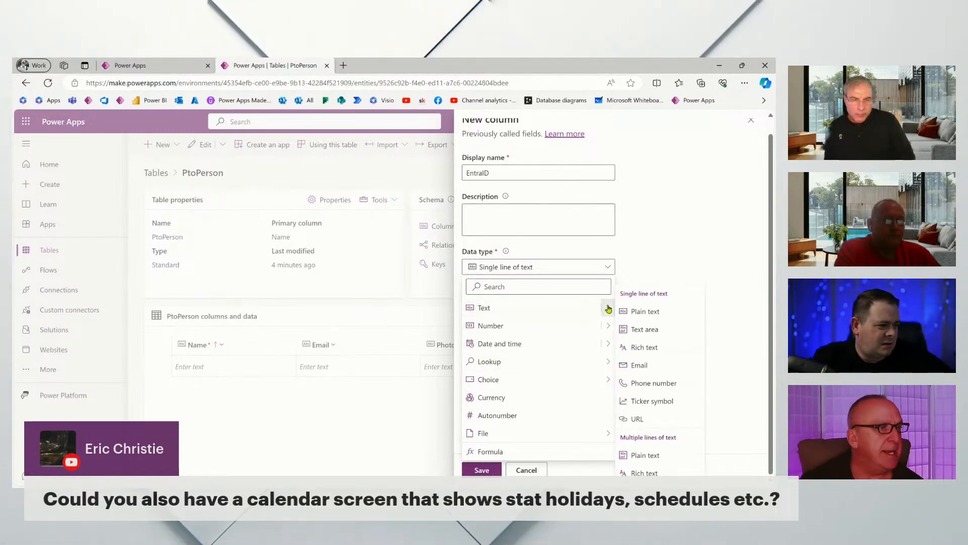
click(672, 317)
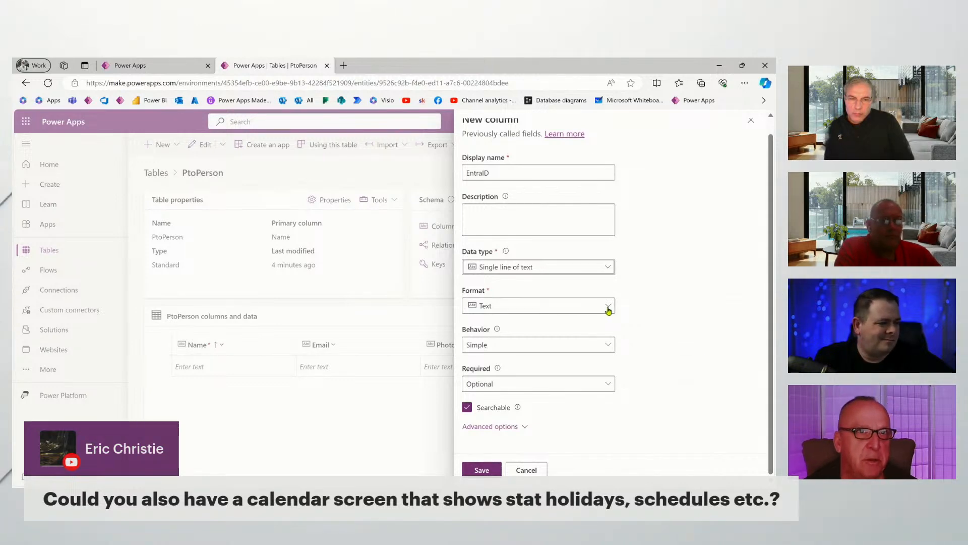
click(606, 387)
click(607, 385)
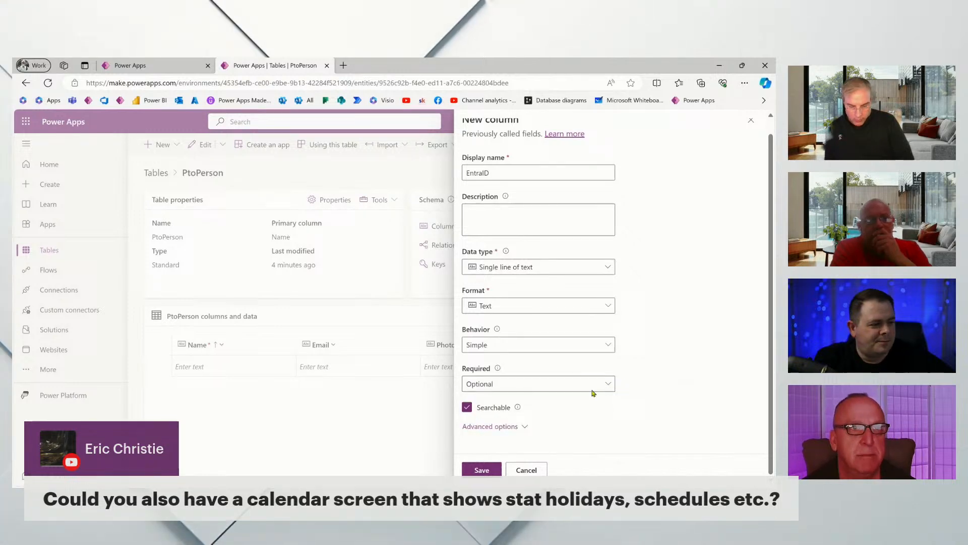
Save the EntraID column in the PtoPerson table and return to the Employee Paid Time Off app editor
click(482, 470)
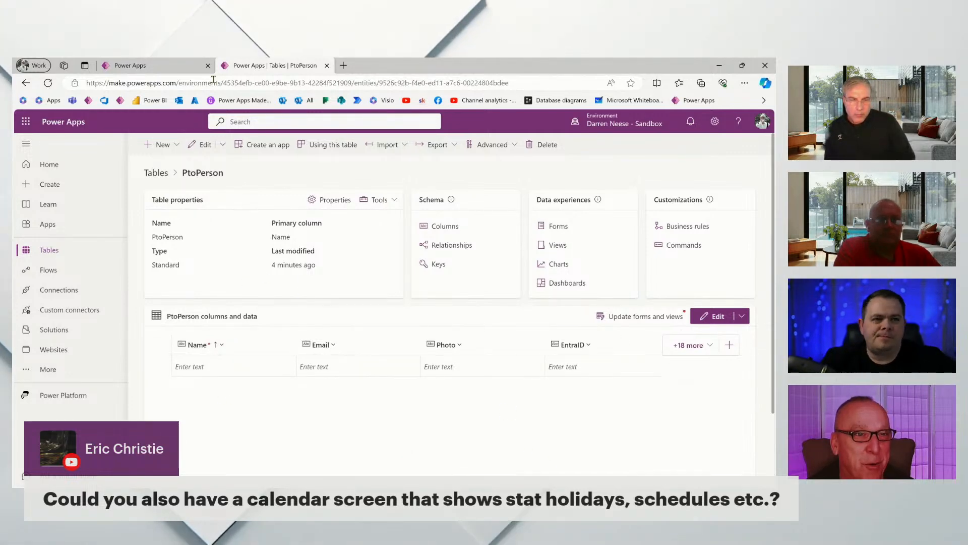
click(167, 65)
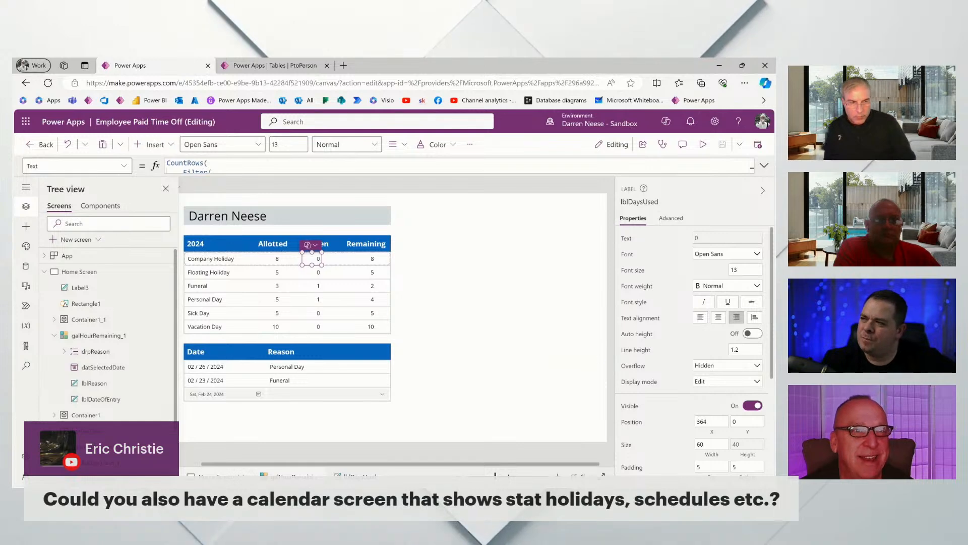
Insert a modern button on the Home Screen and start replacing its text with "Add Pers"
click(518, 331)
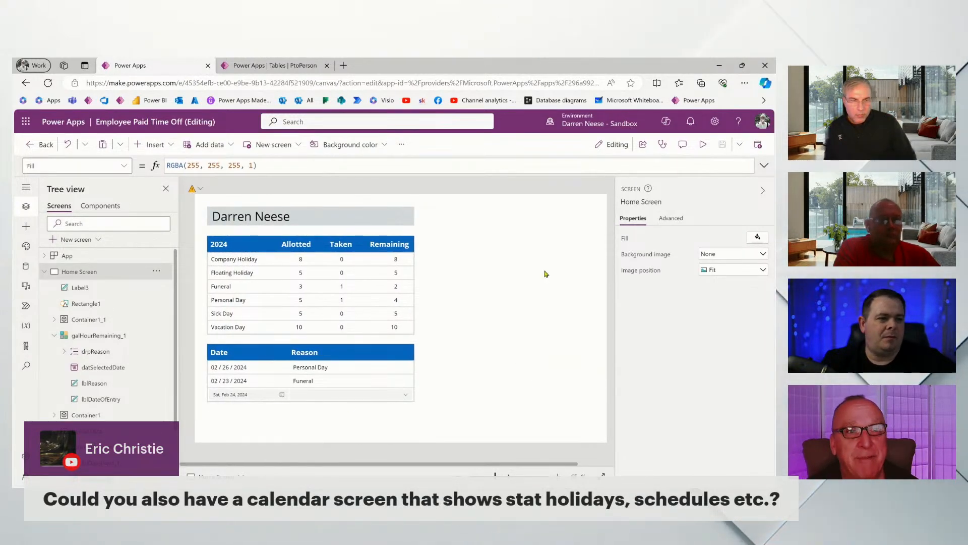
click(152, 144)
click(180, 168)
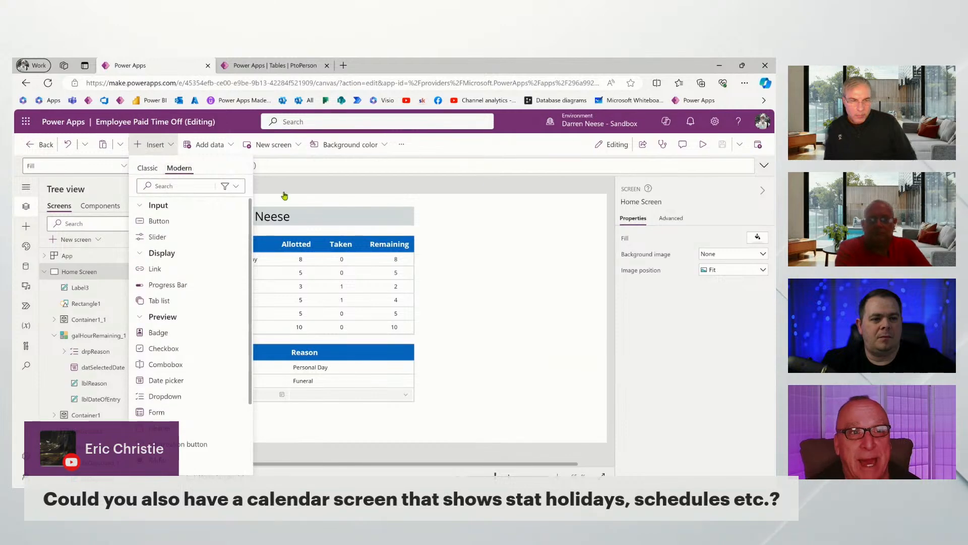
click(159, 221)
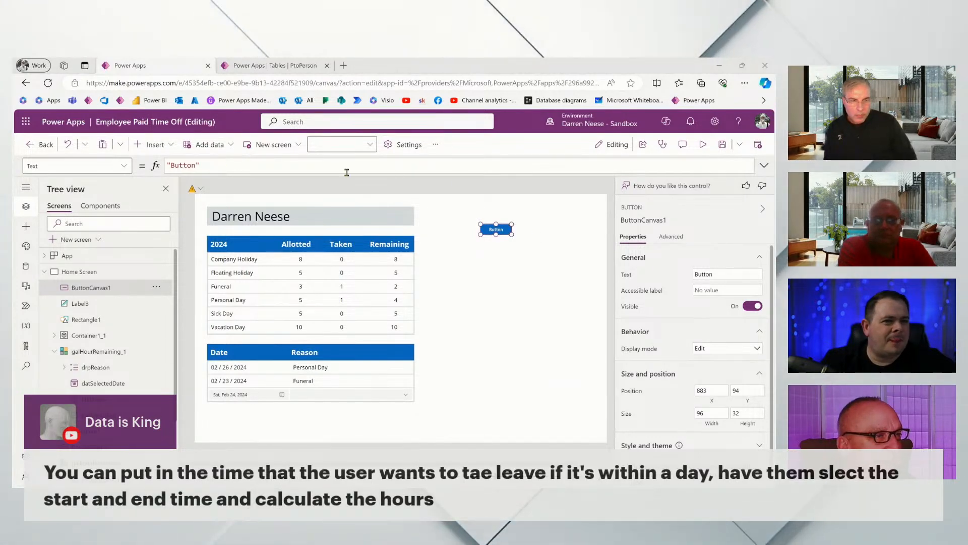
double_click(179, 165)
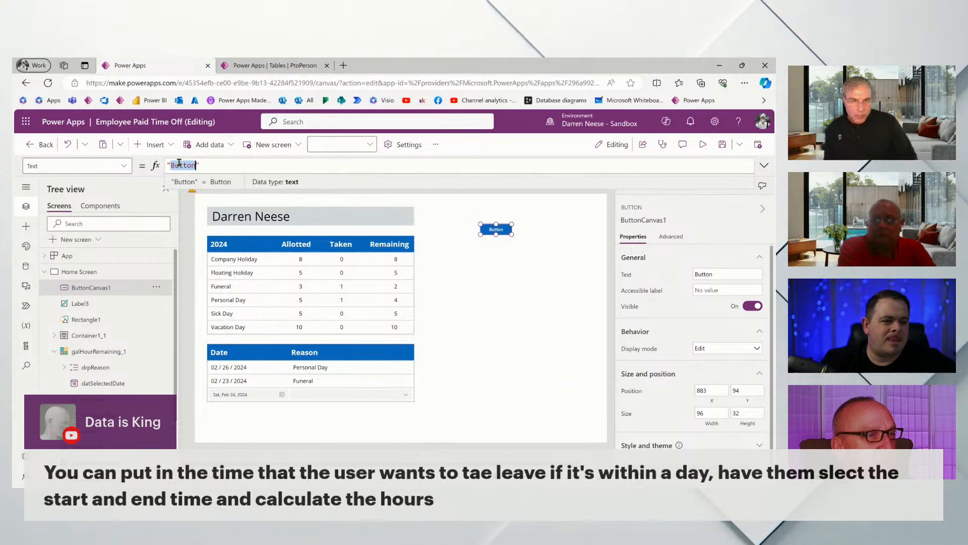
text(Acd Pers)
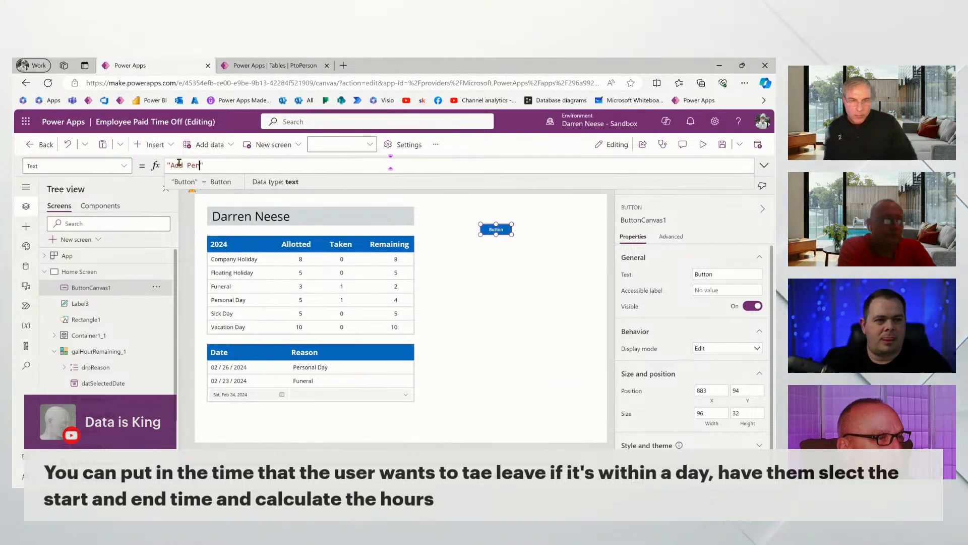
Label the new button "Add Person" and enlarge it to 157 by 36
click(511, 233)
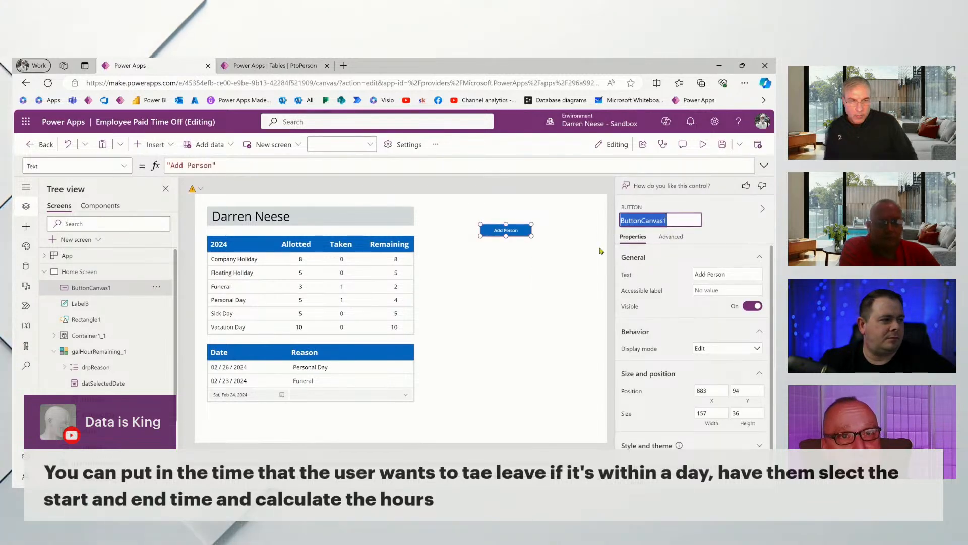
click(16, 484)
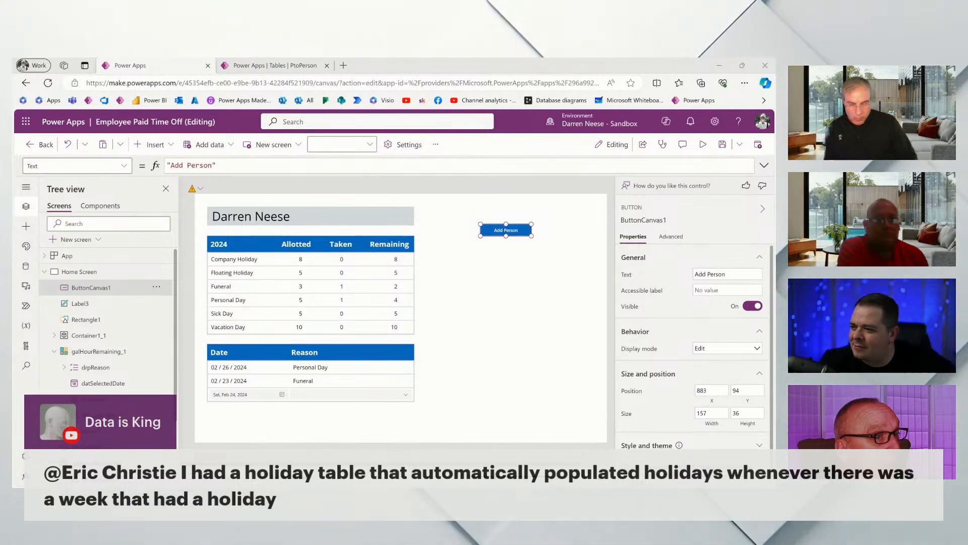
Replace the Add Person button's OnSelect formula with an empty Patch() call split over several lines
click(671, 237)
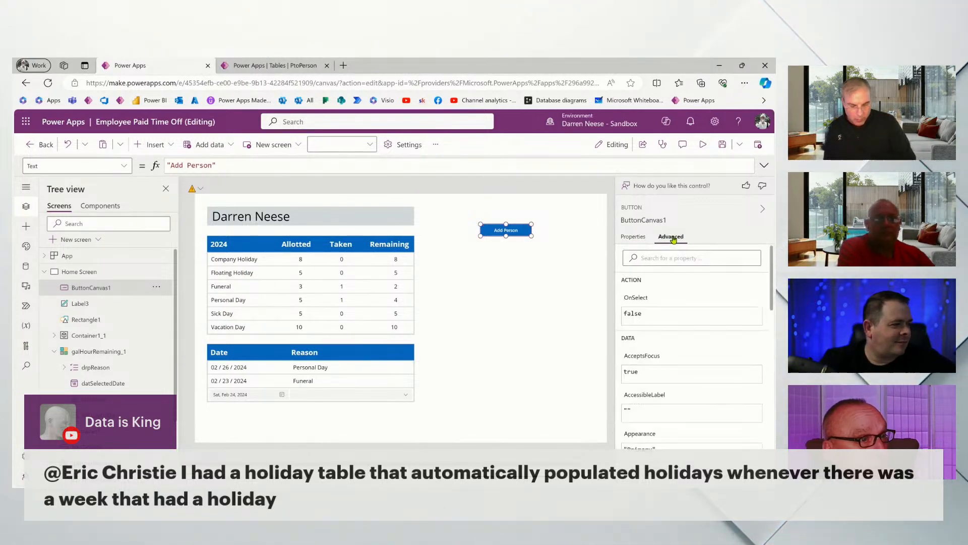
click(637, 298)
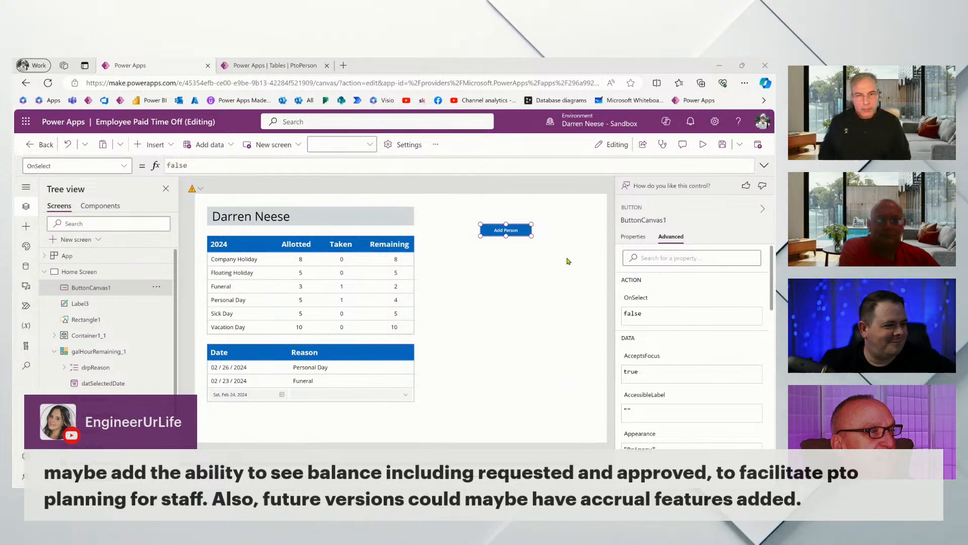
click(261, 165)
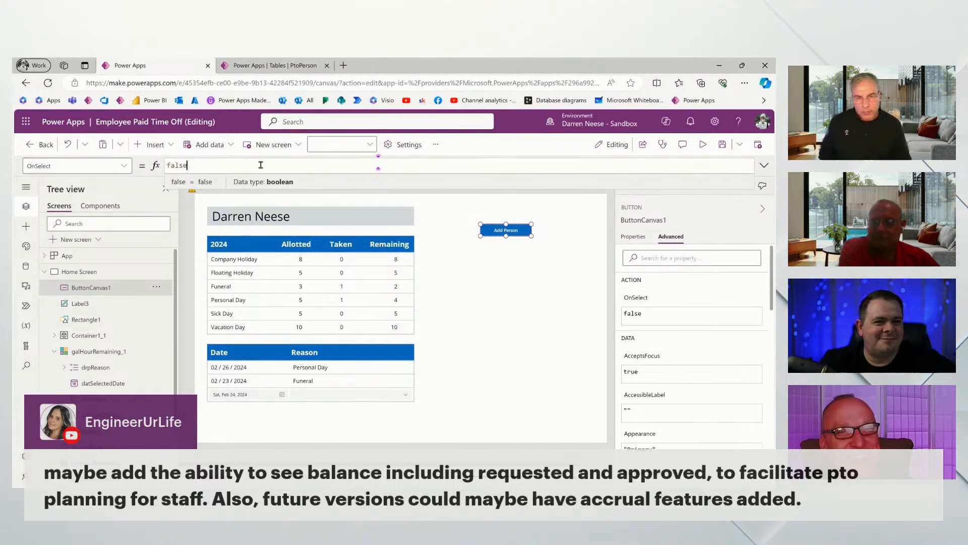
click(761, 165)
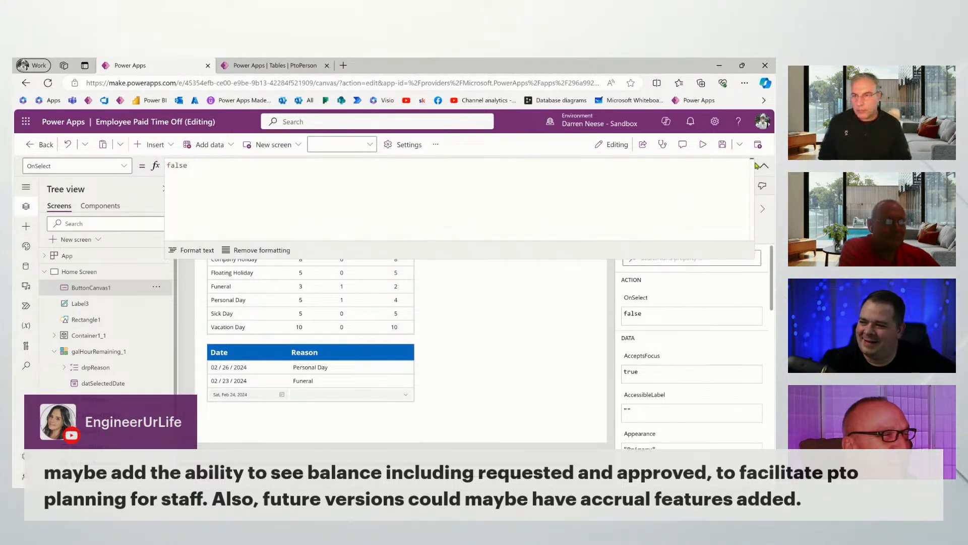
drag(198, 168, 146, 167)
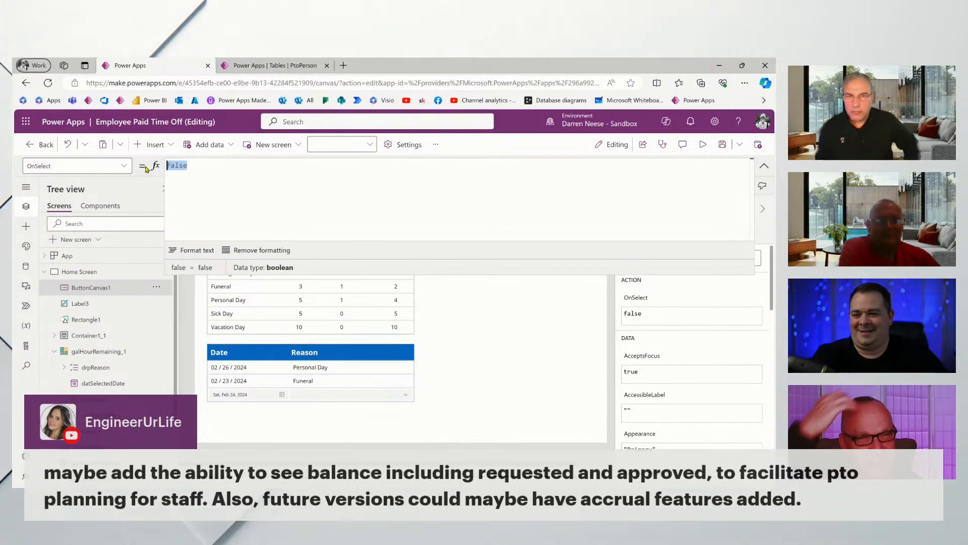
text(Patch()
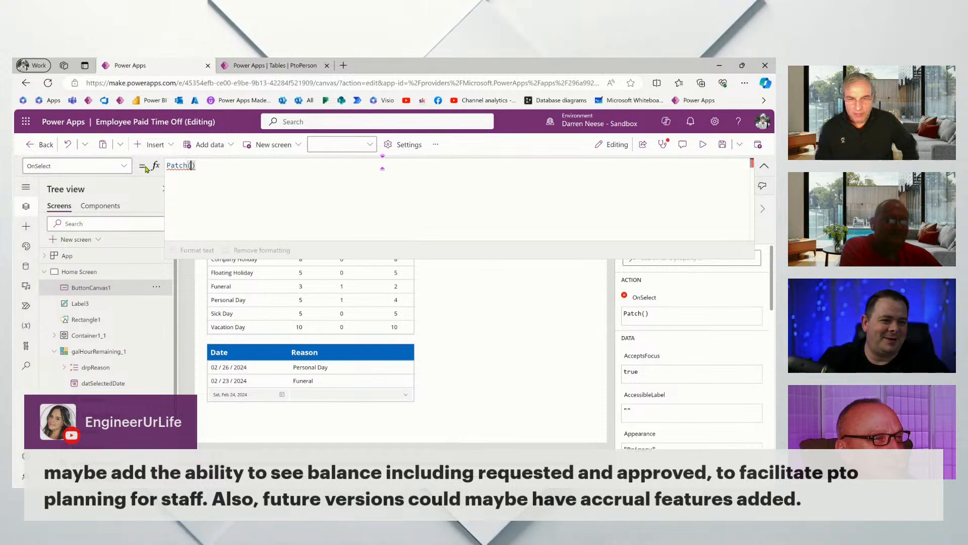
key(shift+Return)
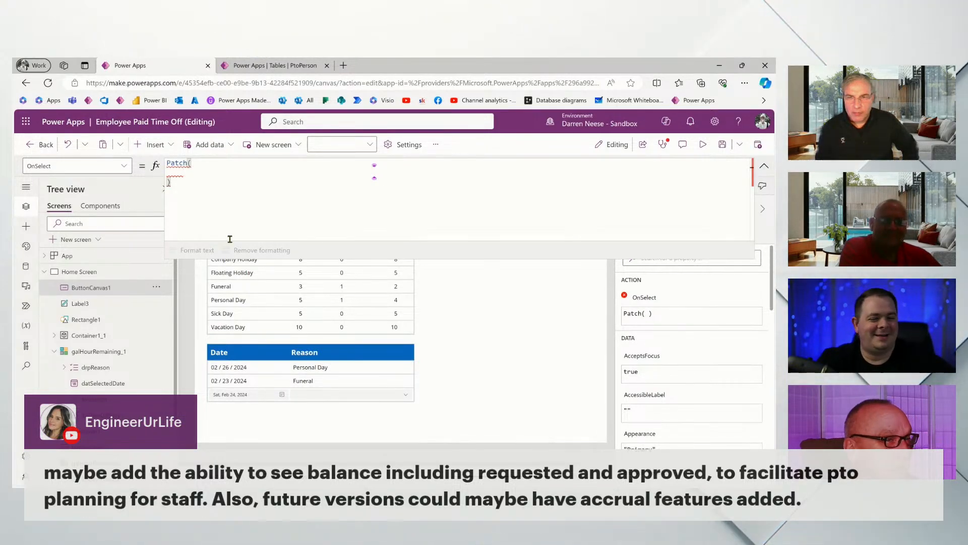
Search the data sources for "pto" and add the PtoPeople Dataverse table to the app
click(27, 268)
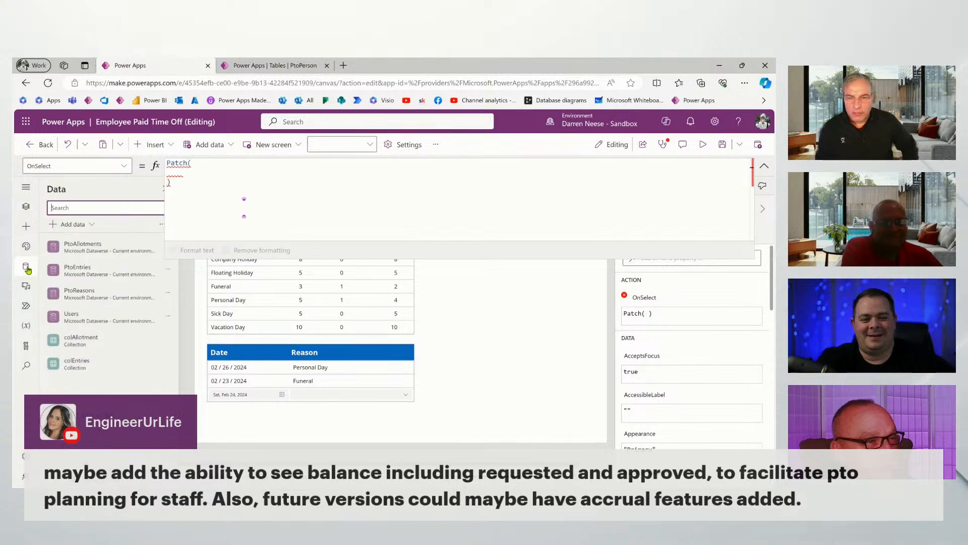
click(92, 225)
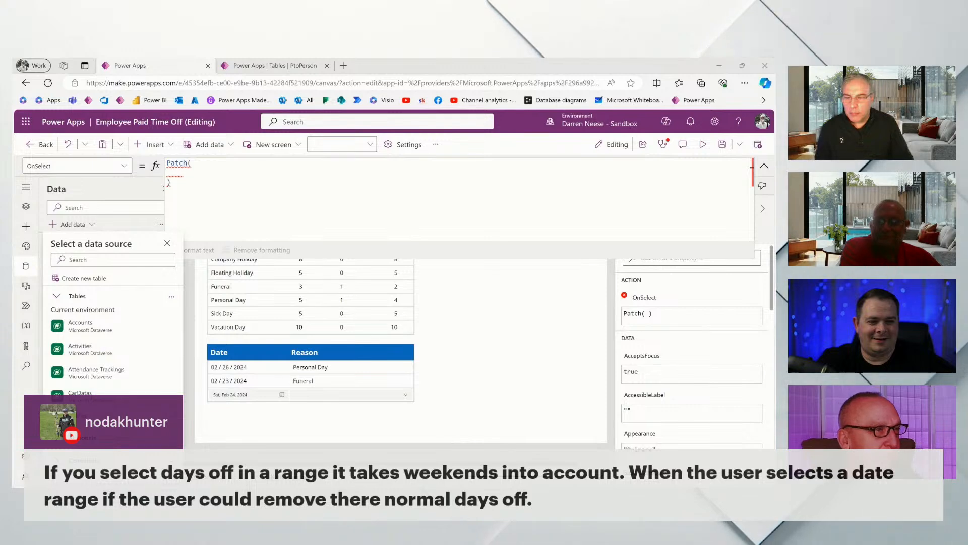
click(121, 261)
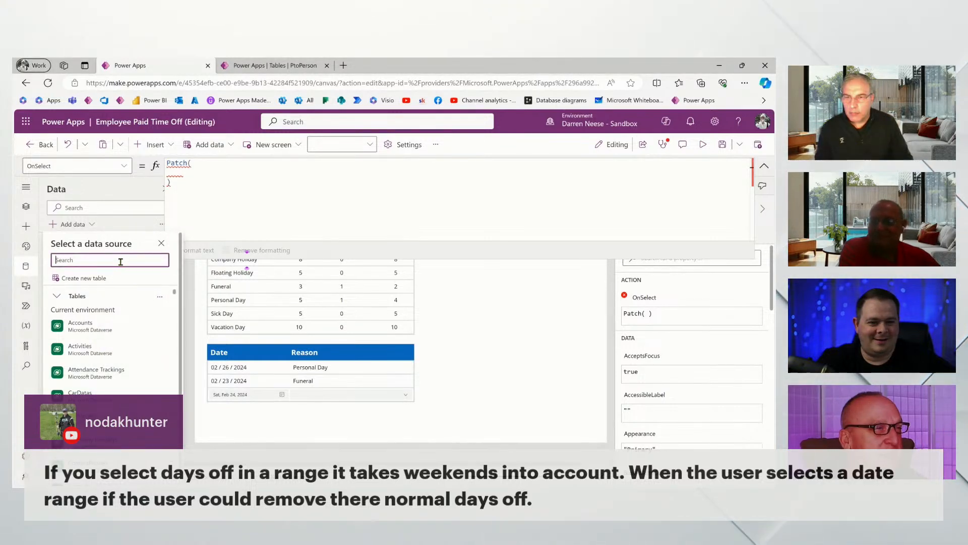
text(pto)
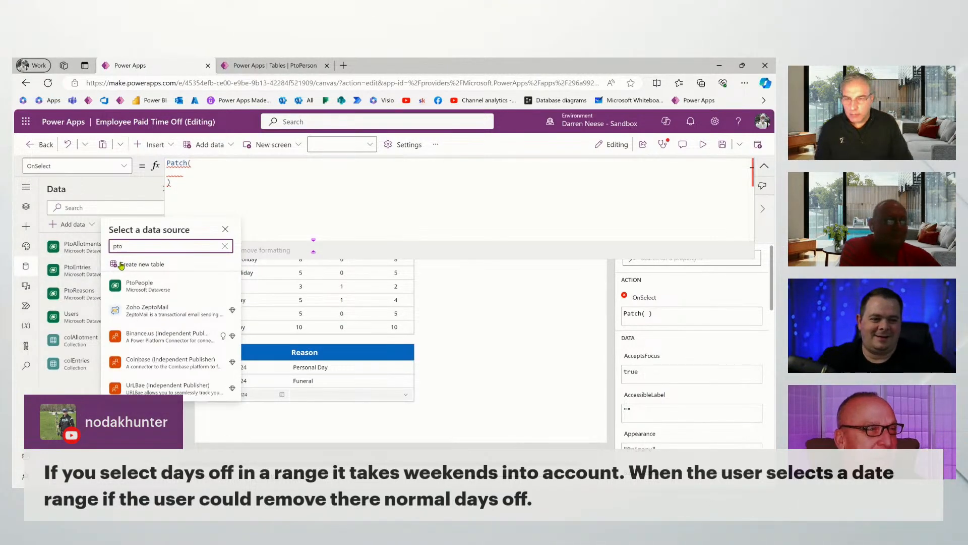
click(143, 285)
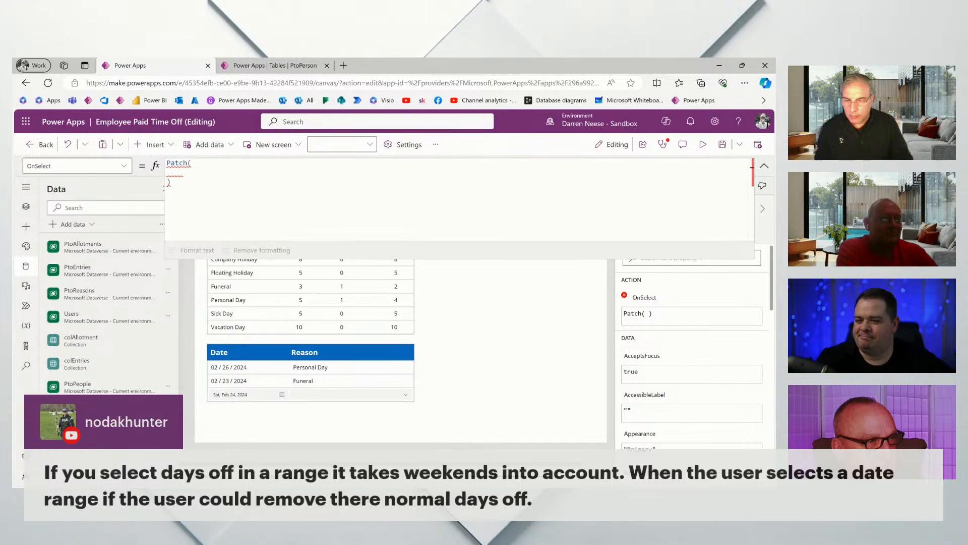
Enter PtoPeople as the data source argument of the Patch call, followed by a comma and a new line
click(225, 168)
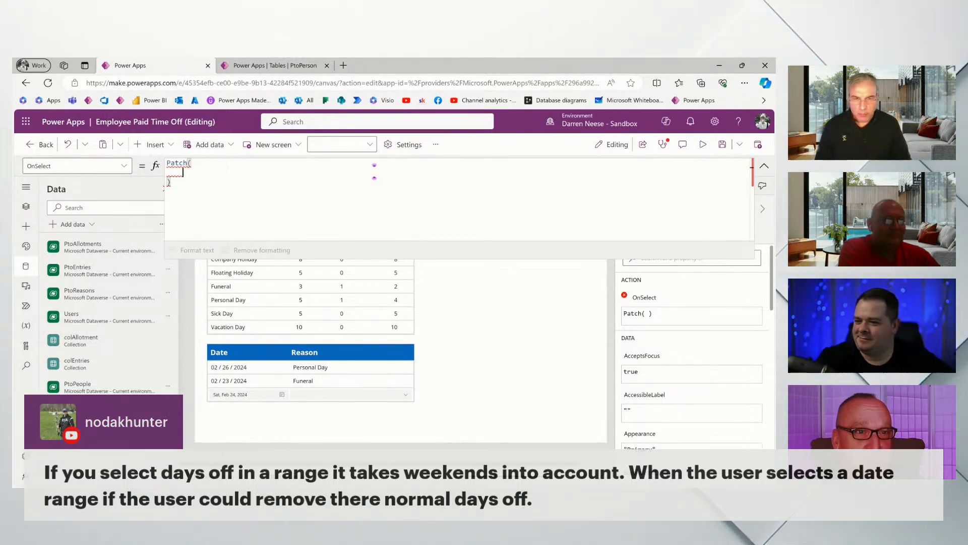
click(37, 444)
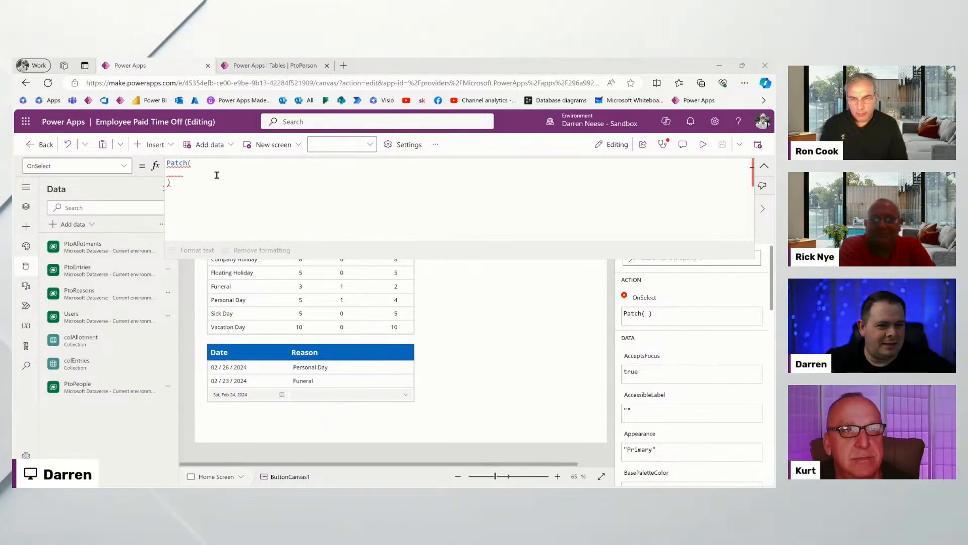
click(764, 166)
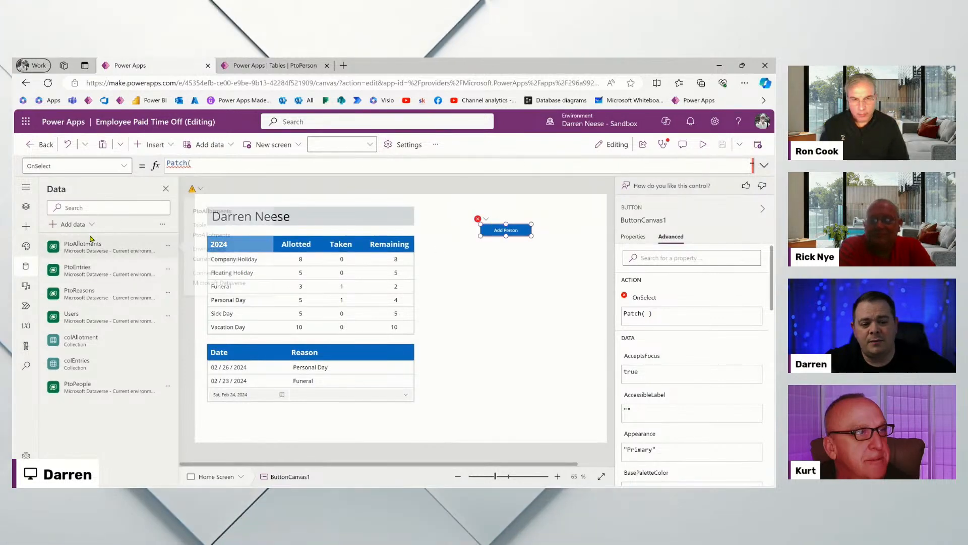
mouse_move(127, 389)
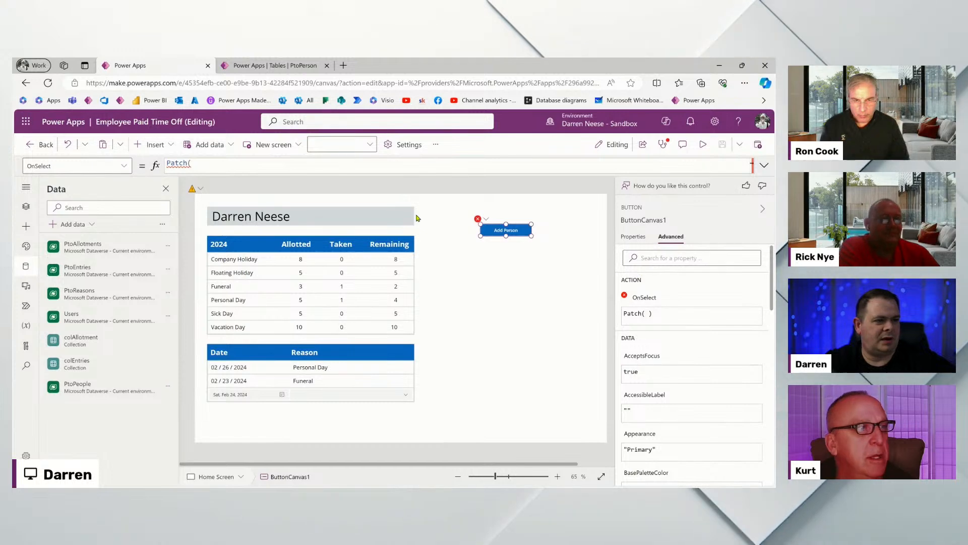
click(765, 165)
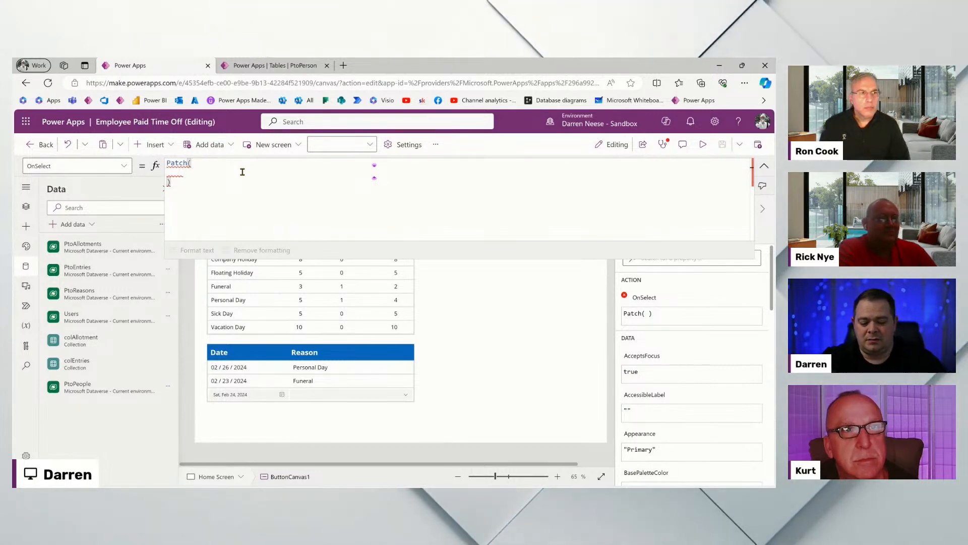
text(P)
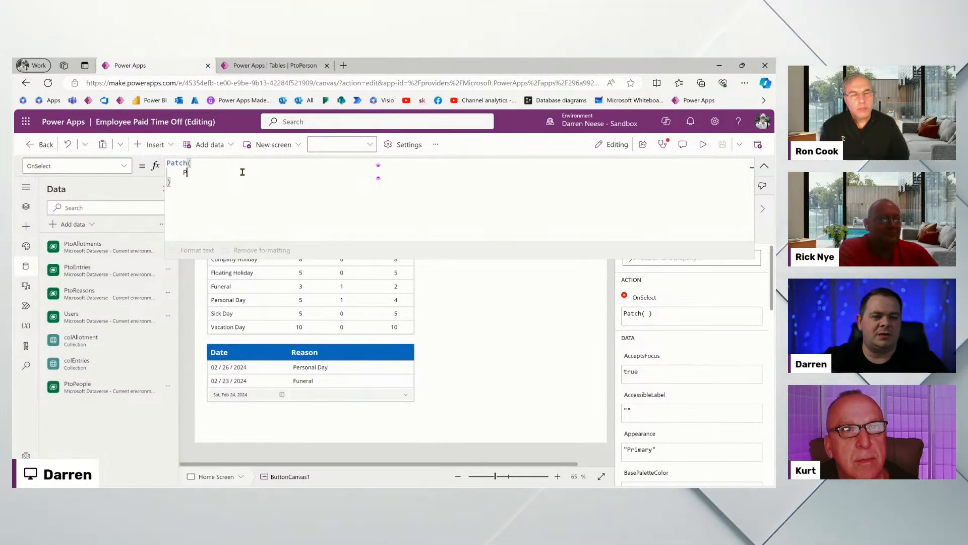
text(toPeople)
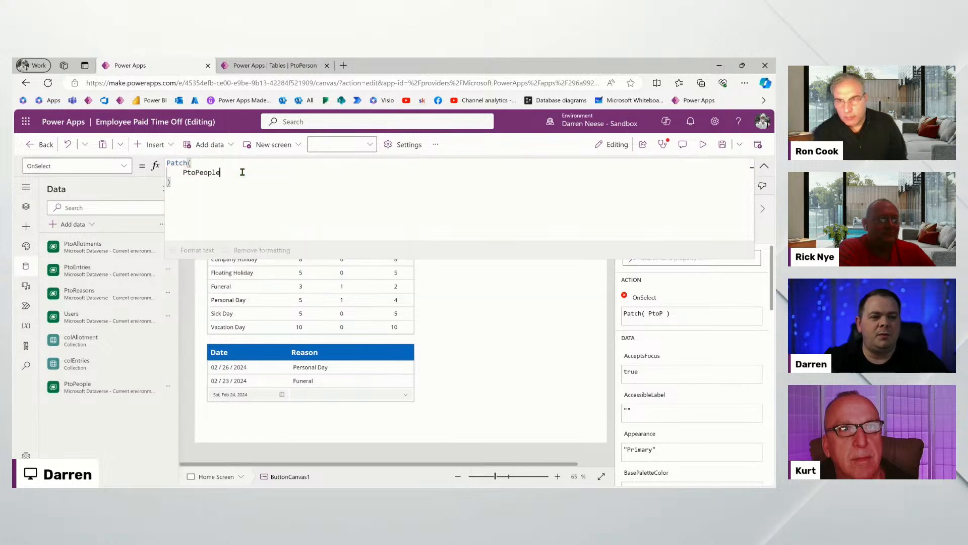
text(,)
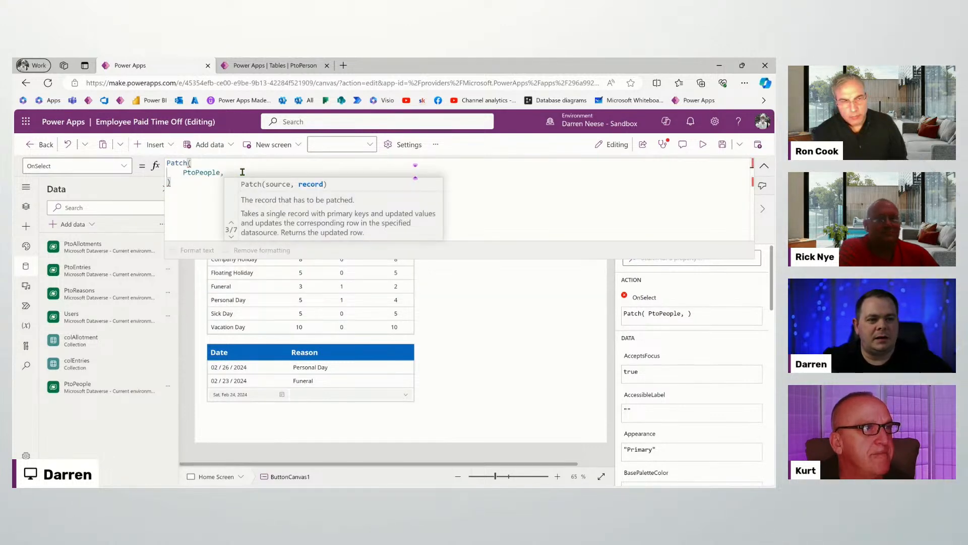
key(shift+Return)
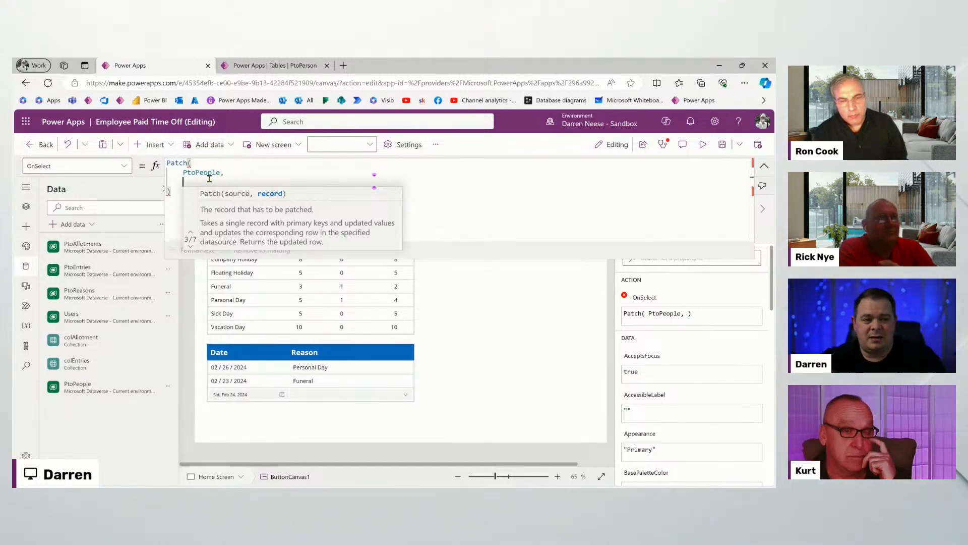
Add Defaults(PtoPeople) as the Patch record argument, followed by an empty pair of curly braces opened over several lines
text(De)
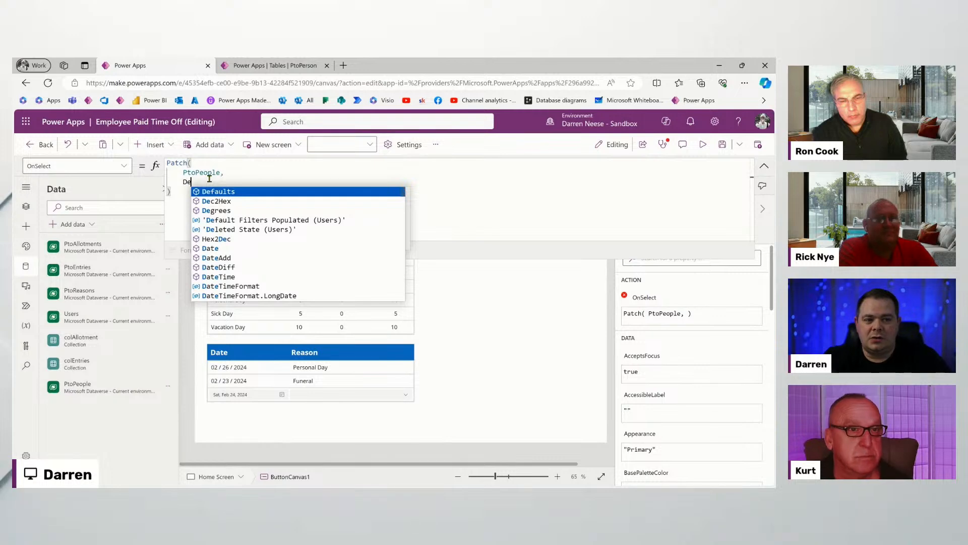
key(Tab)
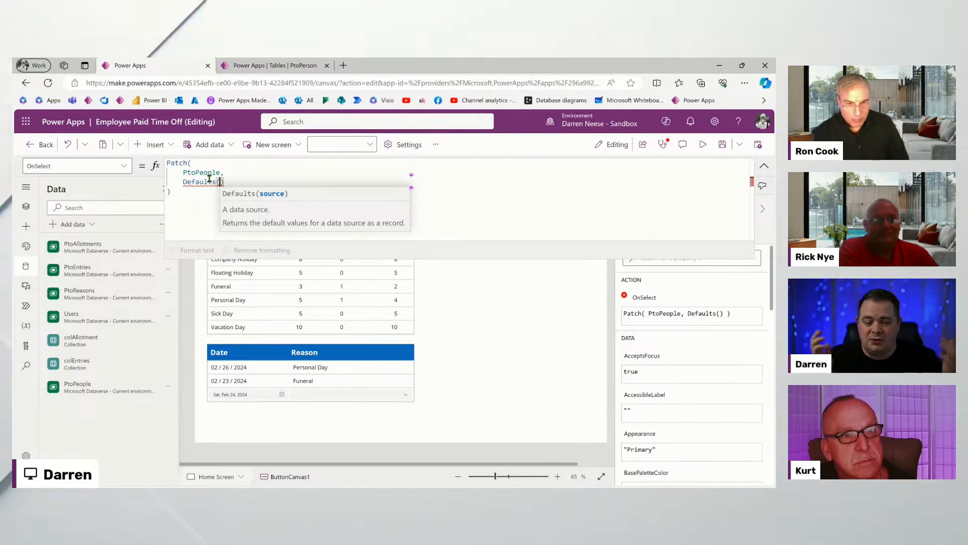
text(Ptop)
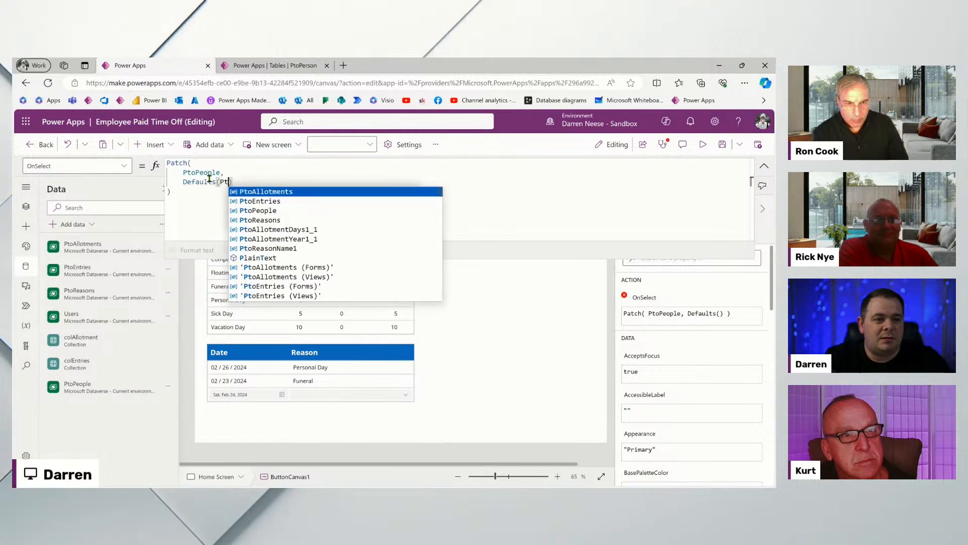
key(Tab)
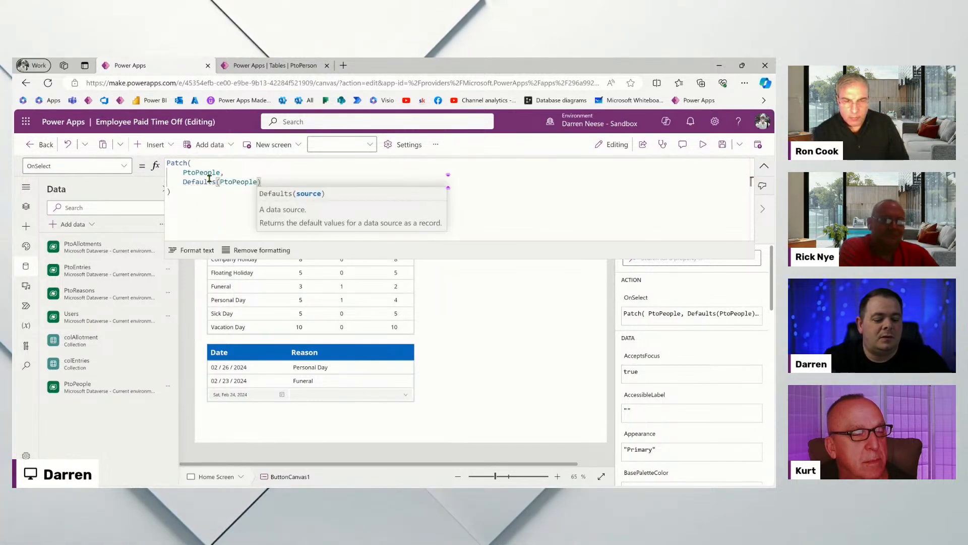
text(),)
key(shift+Return)
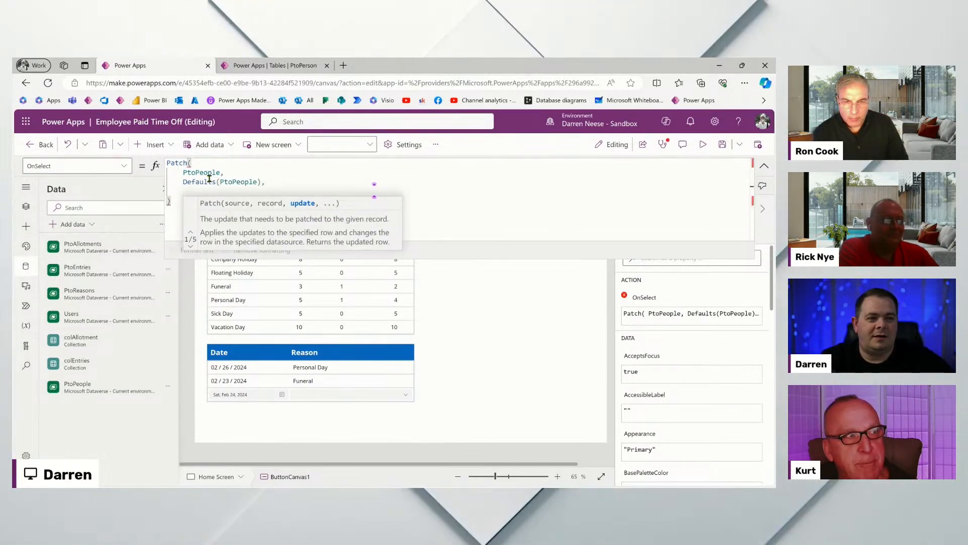
text({)
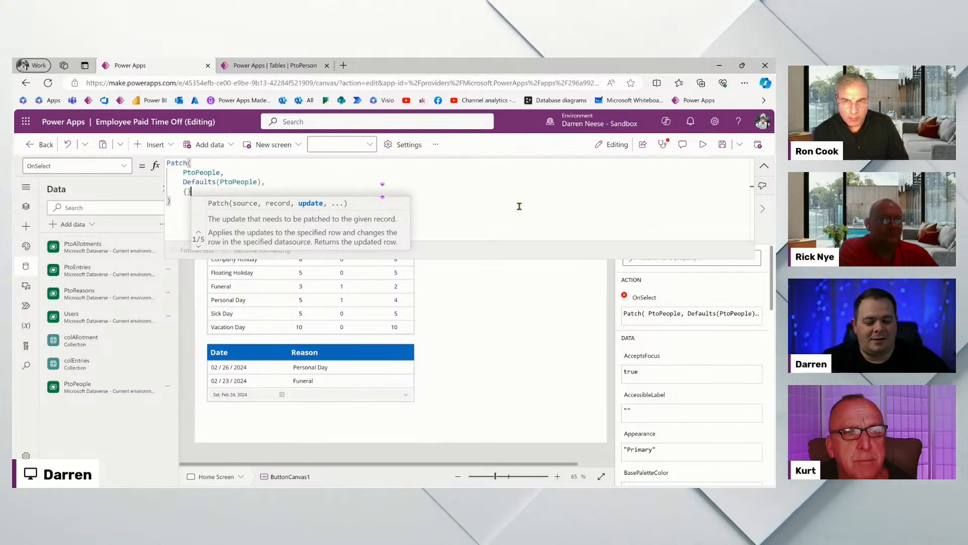
key(shift+Return)
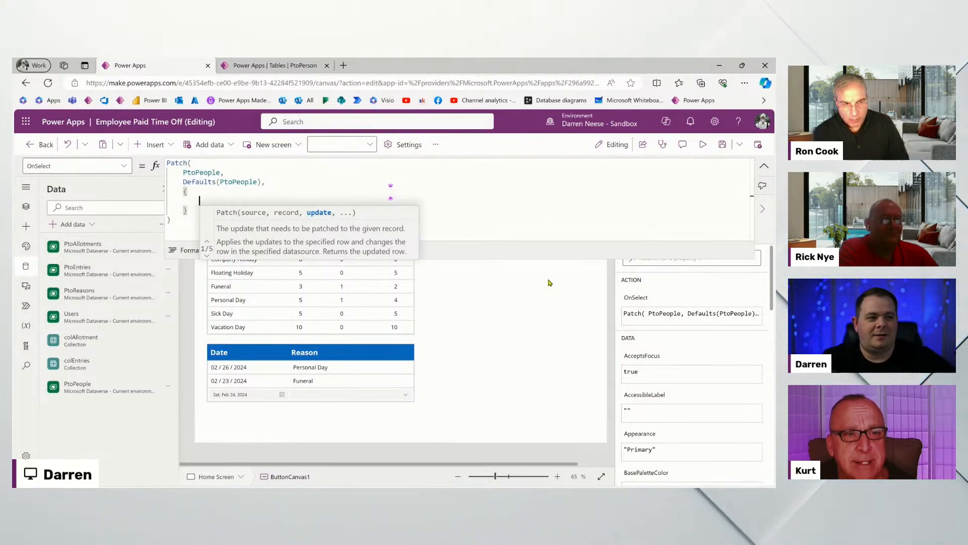
Make the formula editor taller and raise the browser zoom beyond 125% so the formula is easier to read
drag(564, 276, 561, 310)
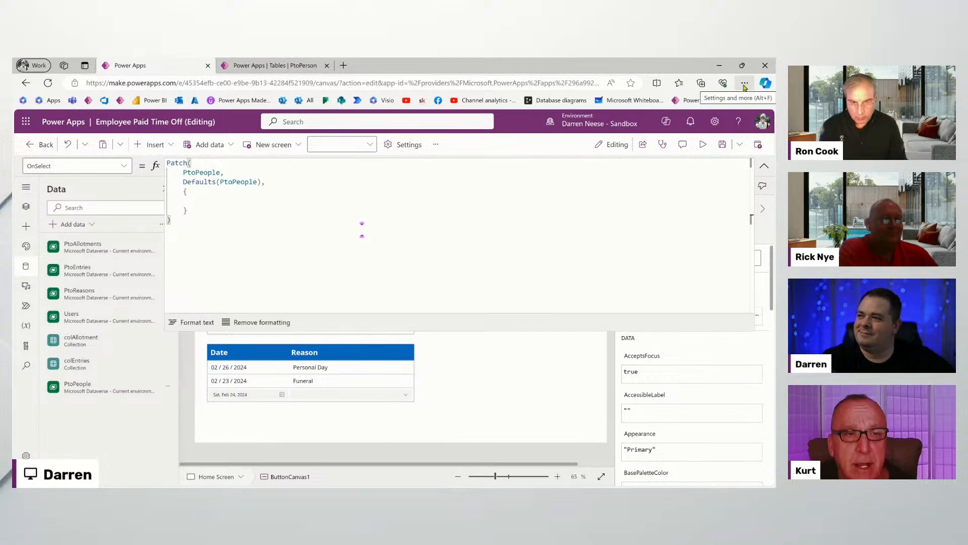
click(744, 86)
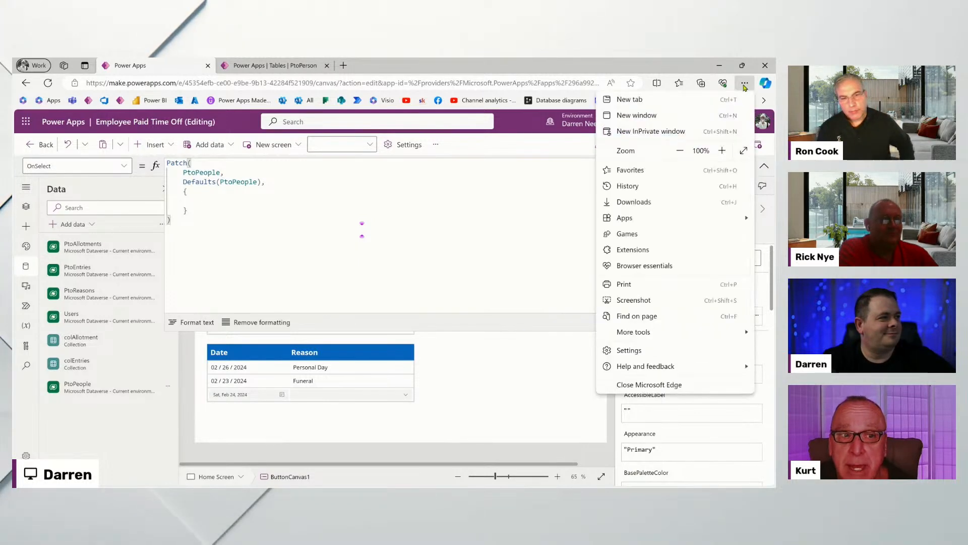
click(722, 152)
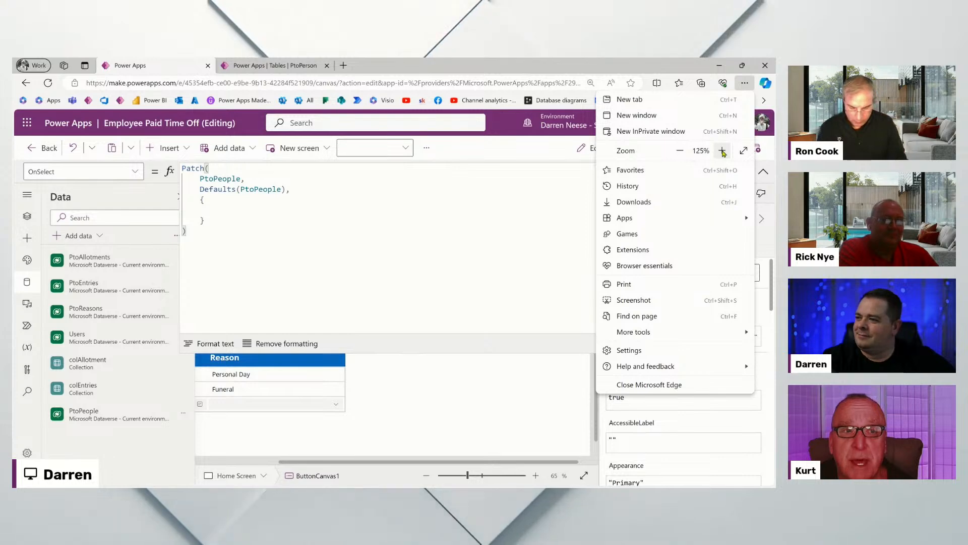
click(723, 151)
click(723, 151)
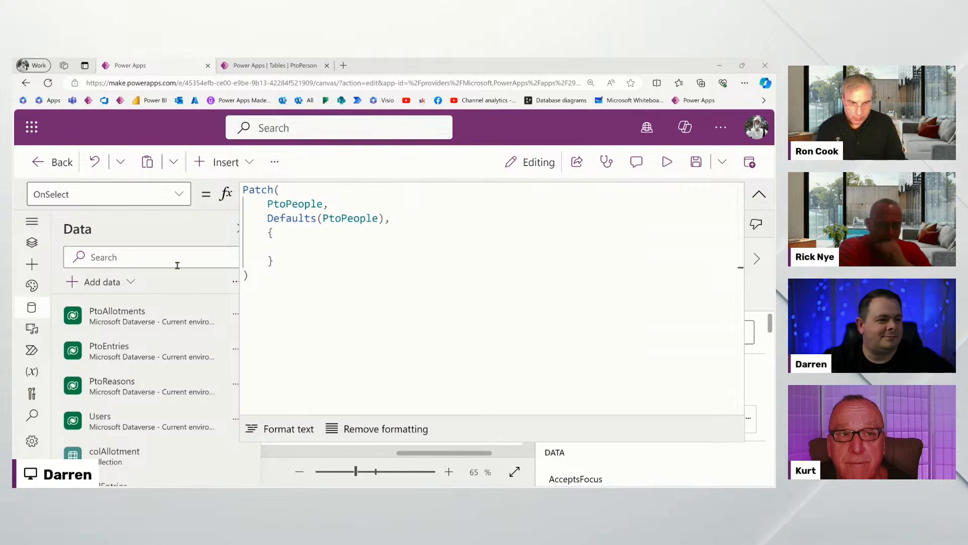
Start the update record inside the curly braces with Name and Email fields, each set to an empty text string
click(396, 246)
text(N)
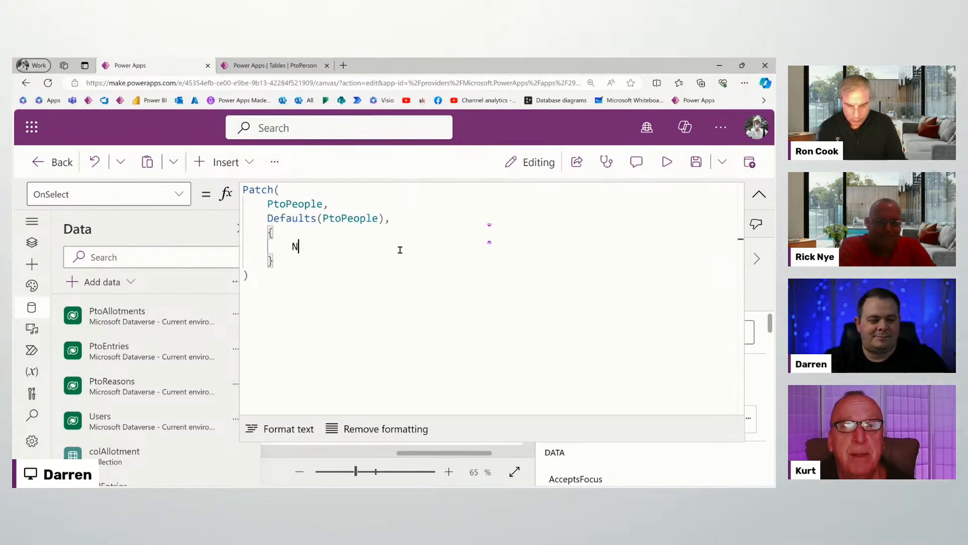
text(ame: "")
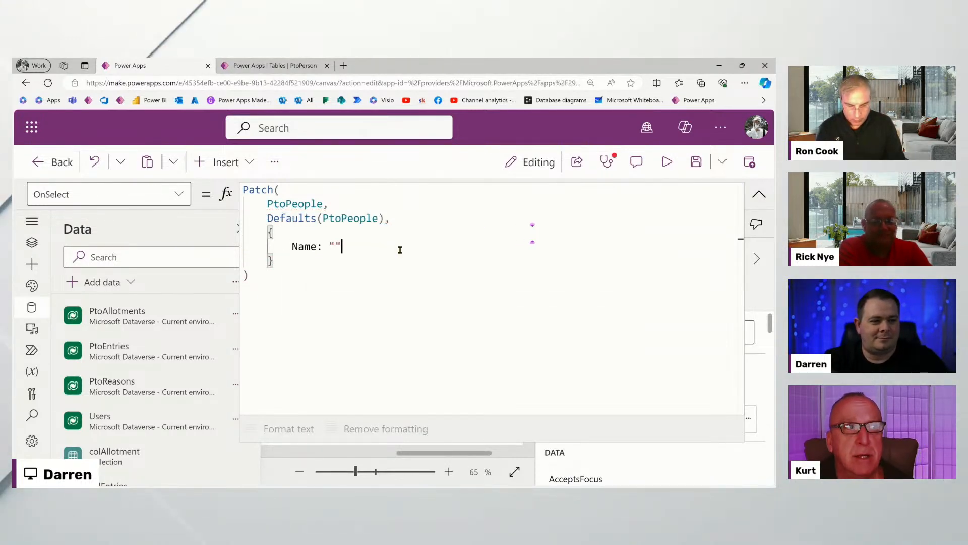
text(,)
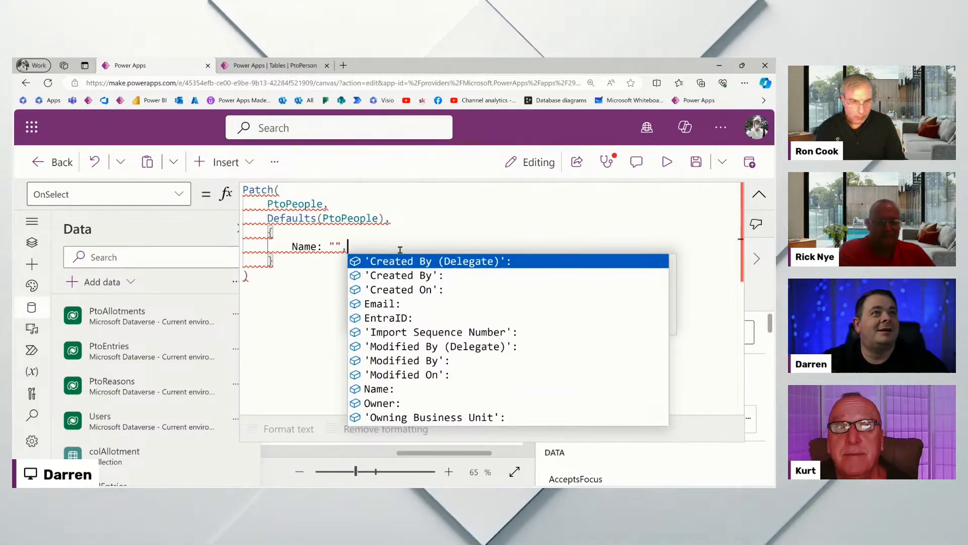
text( Email: )
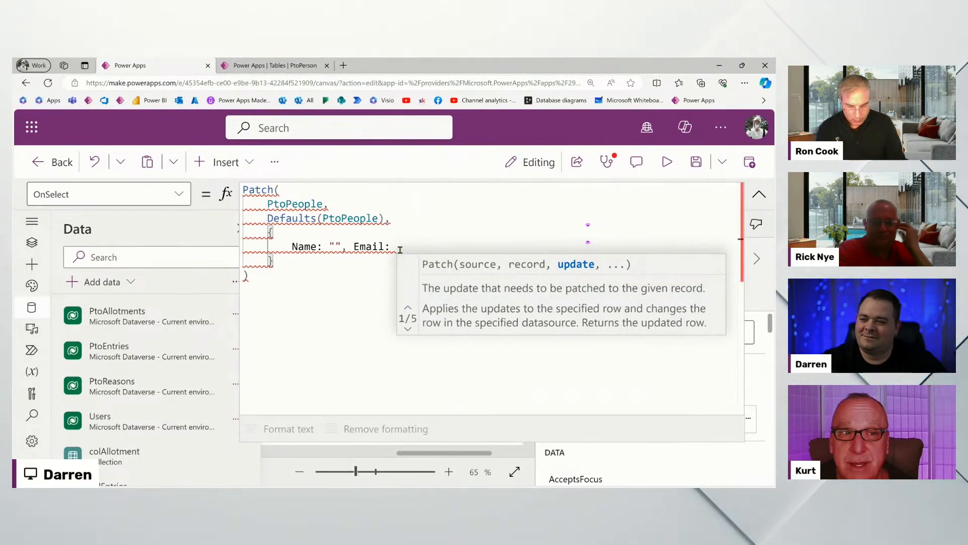
text("")
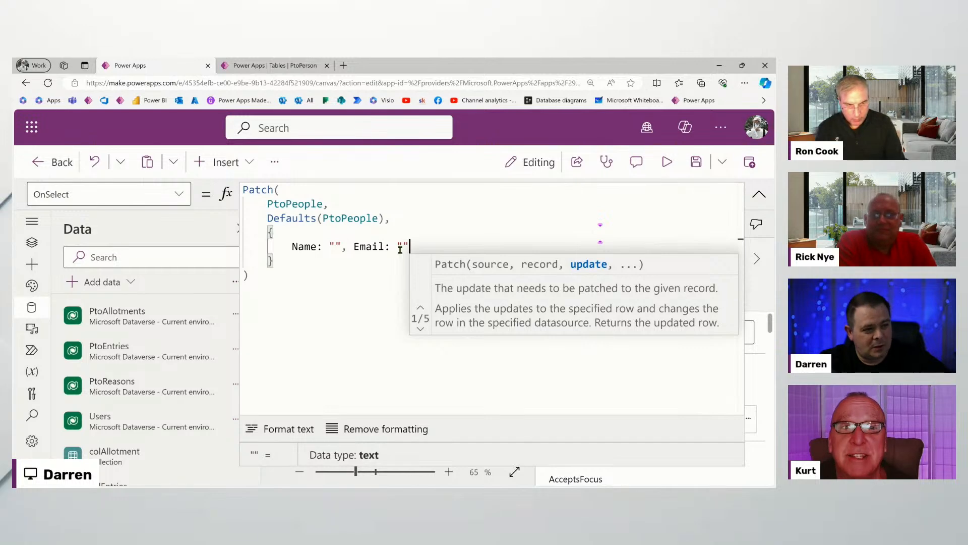
Add the Photo field with SampleImage and the EntraID field with an empty text string to the update record
text(, Phot)
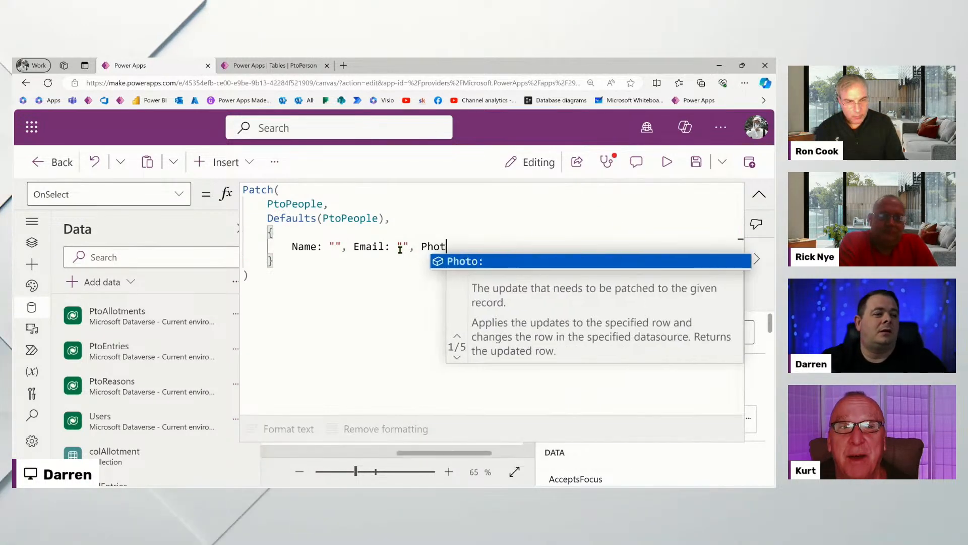
text(o: )
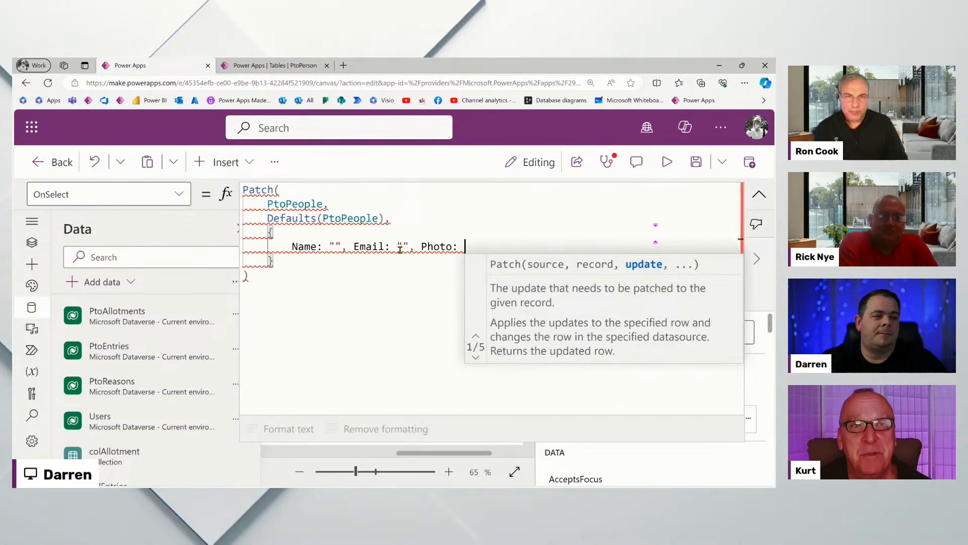
text(SampleImage,)
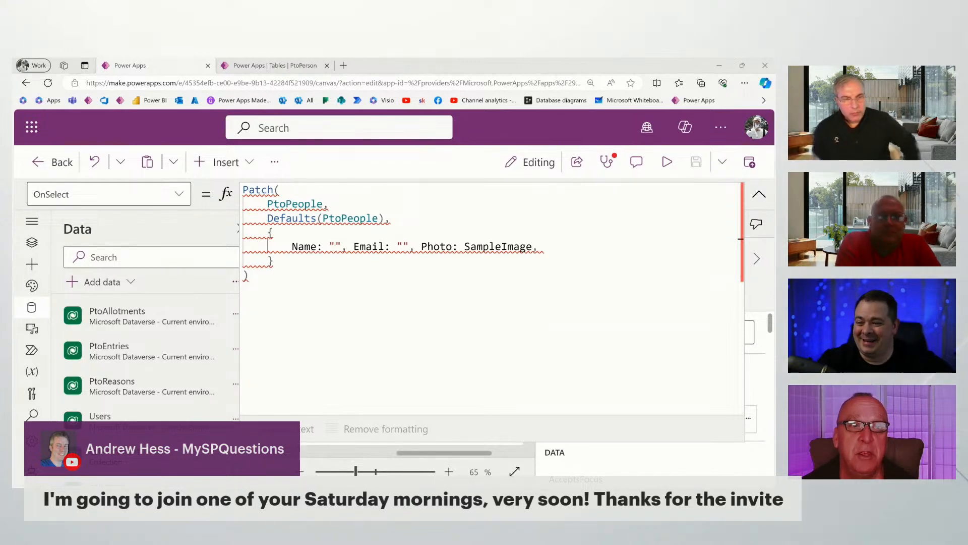
click(556, 248)
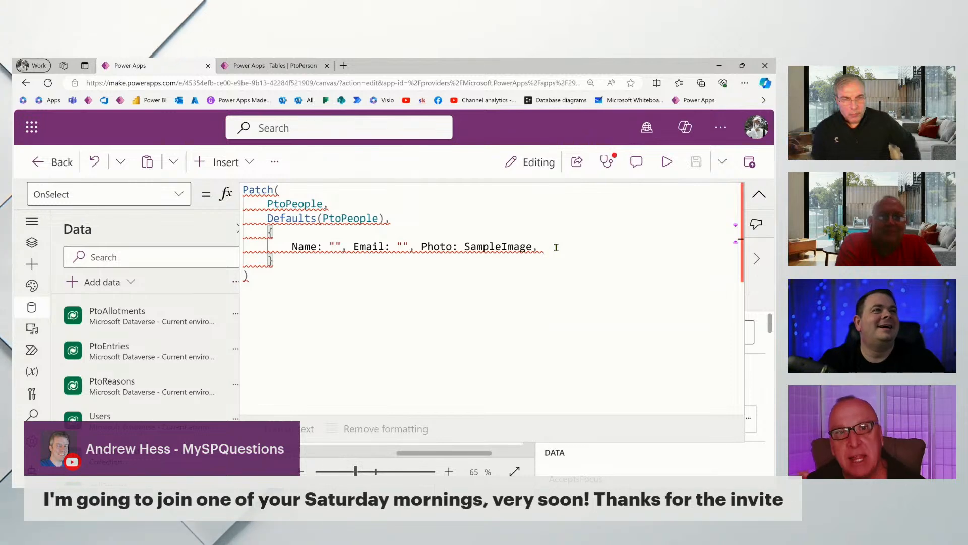
text(EntraID:)
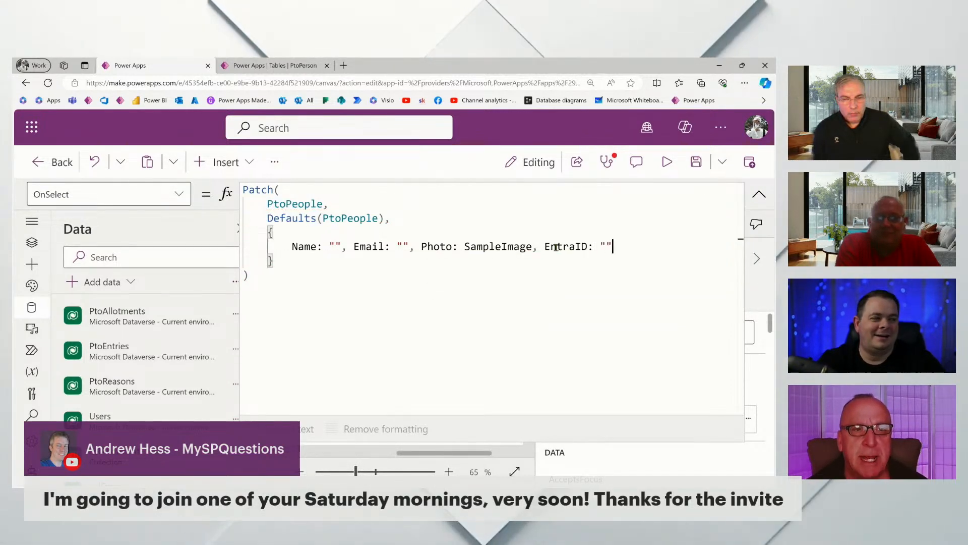
Break the update record so that Name, Email, Photo and EntraID each stand on their own line
click(352, 248)
key(shift+Return)
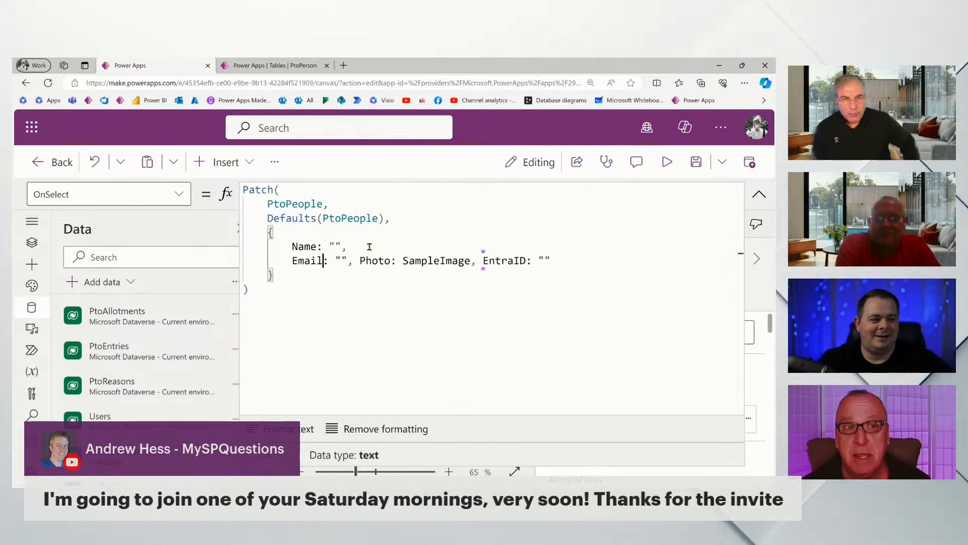
key(Right)
key(Right)
key(Right)
key(Right)
key(Right)
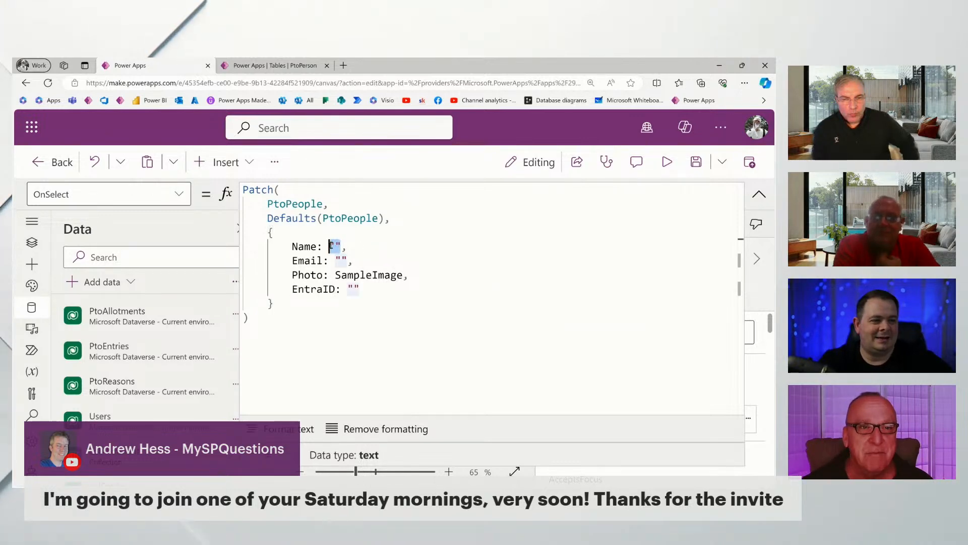
Replace the empty Name value with User().FullName and the empty Email value with User().Email
text(User())
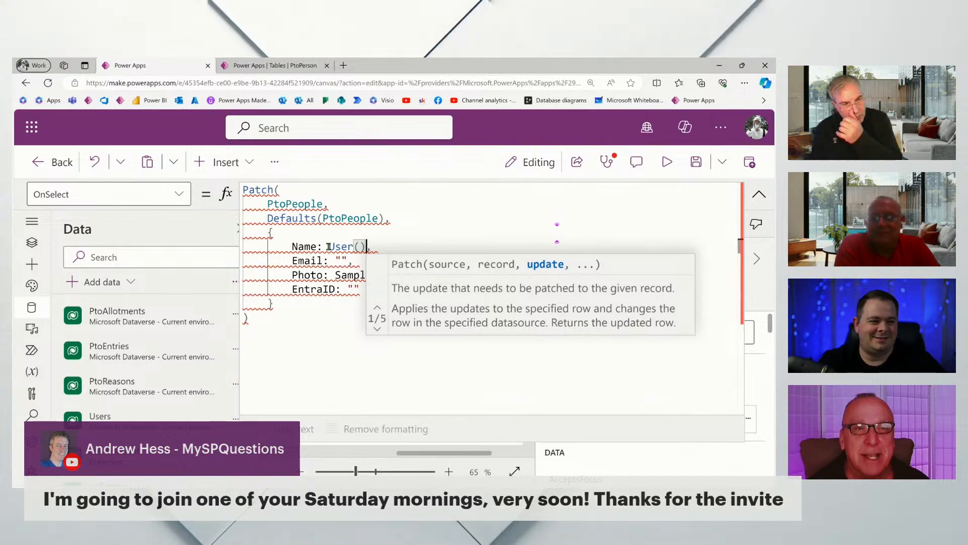
text(.F)
key(Tab)
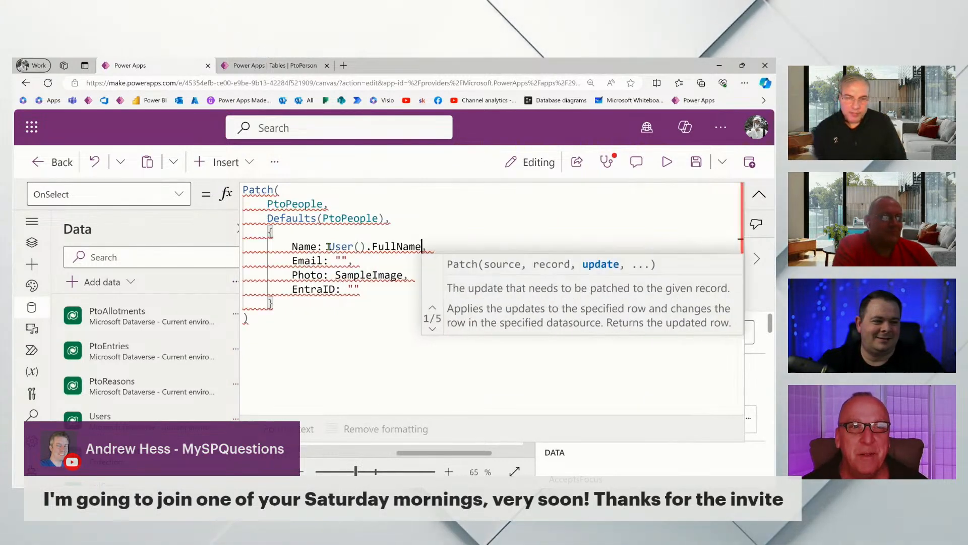
drag(349, 259, 334, 259)
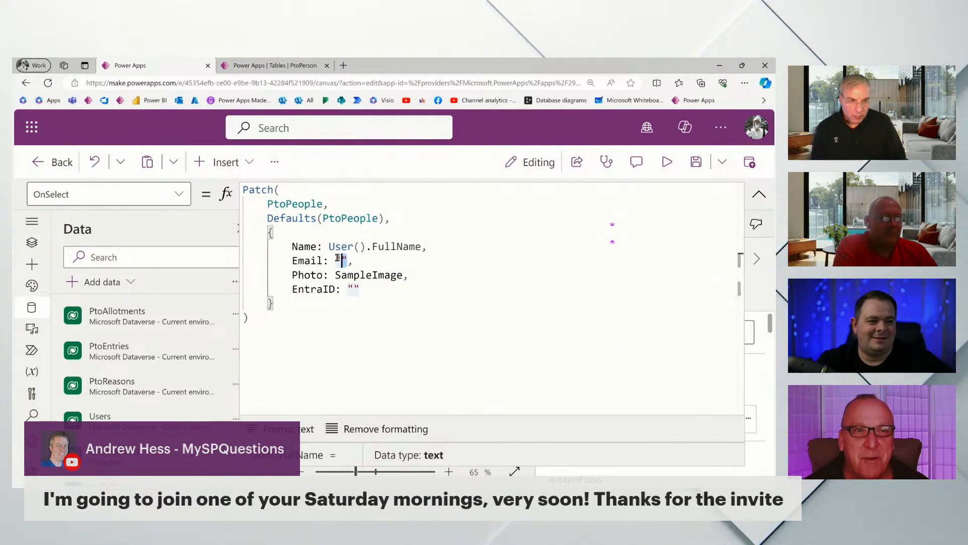
text(User().)
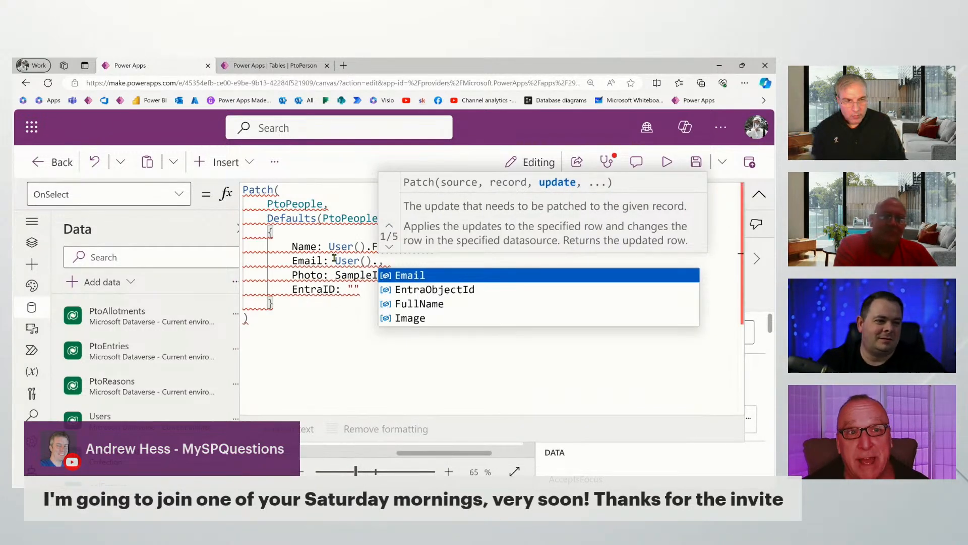
text(E)
key(Tab)
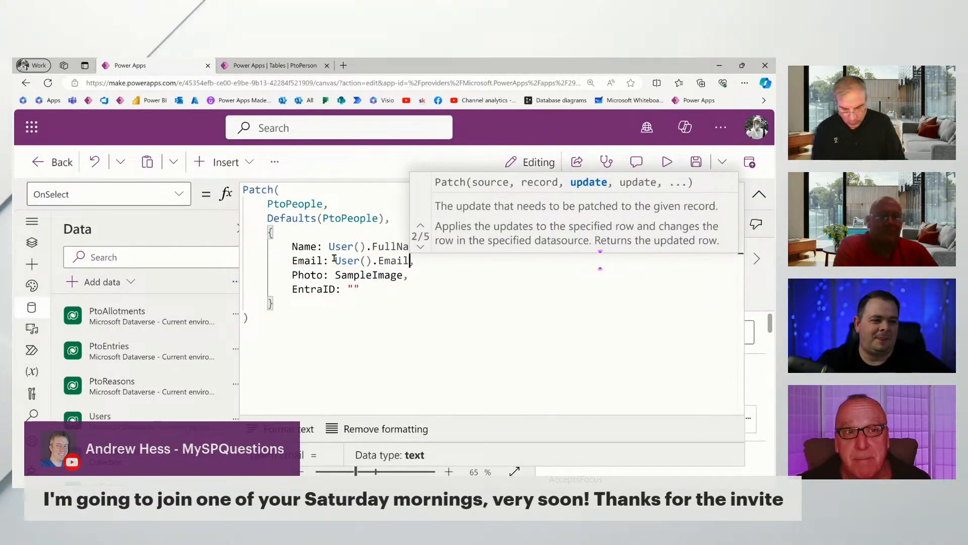
Replace the SampleImage value of the Photo field with User().Image
double_click(385, 275)
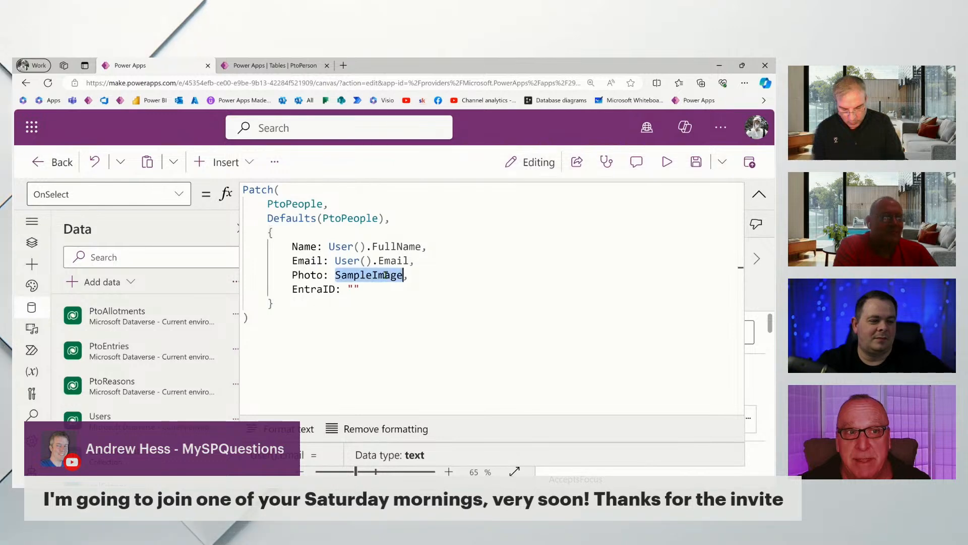
text(User()
text().P)
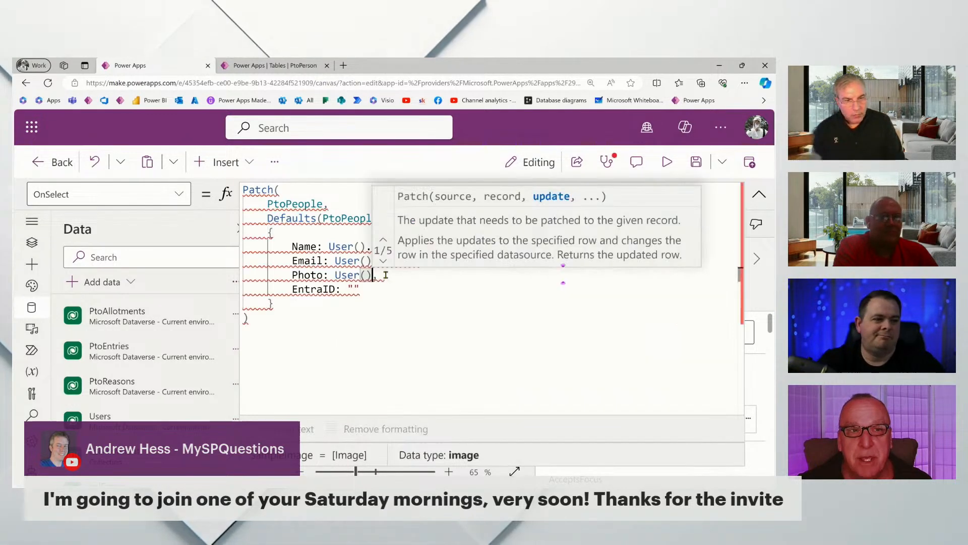
key(BackSpace)
text(I)
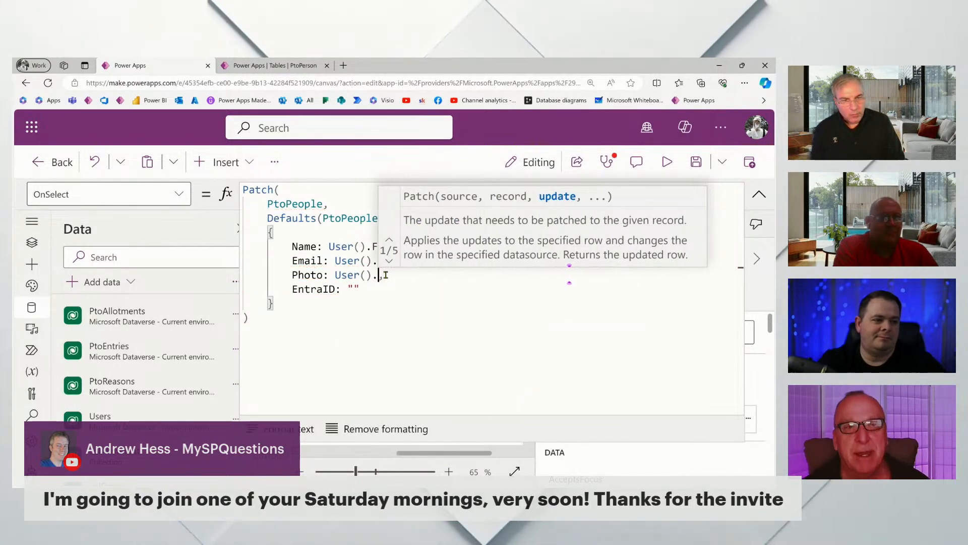
key(Tab)
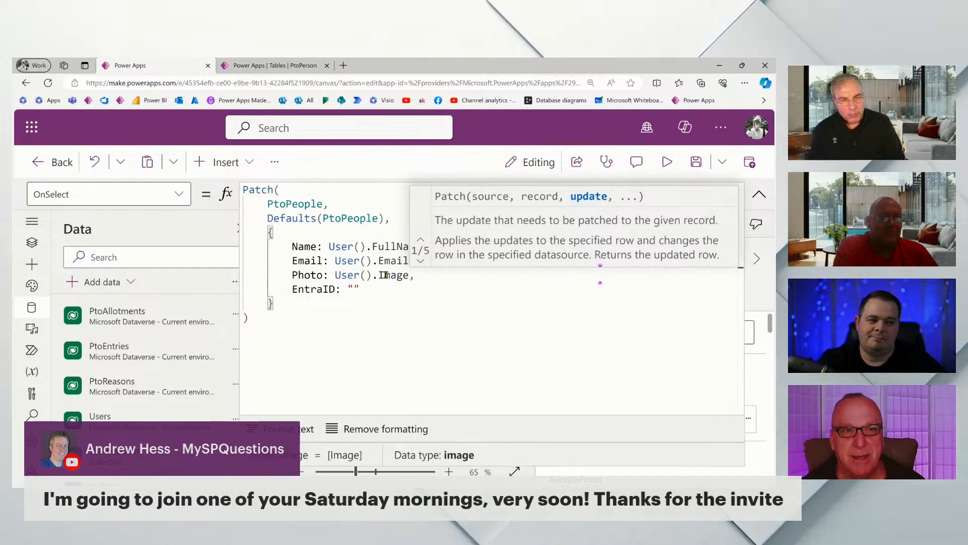
Replace the empty text value of the EntraID field with User().EntraObjectId
click(377, 289)
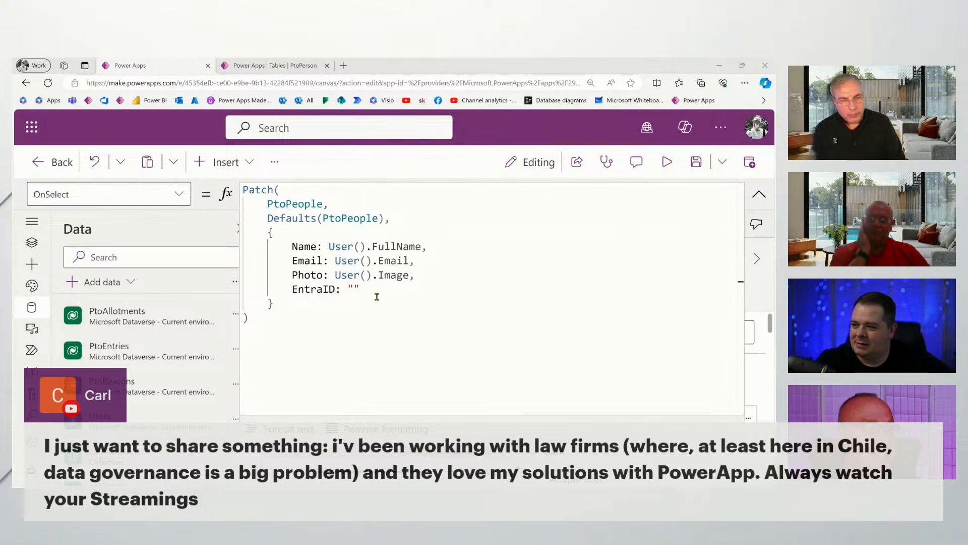
drag(357, 288, 348, 289)
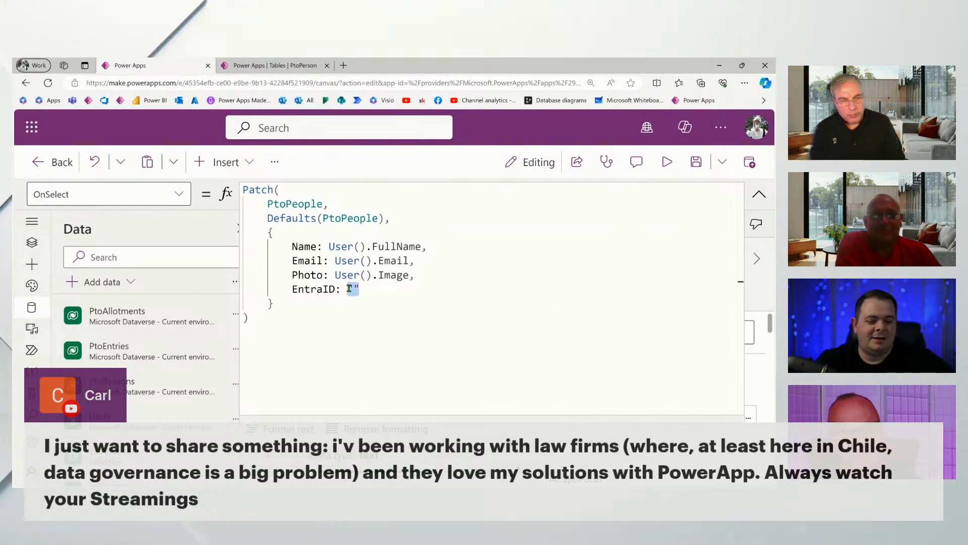
text(User().)
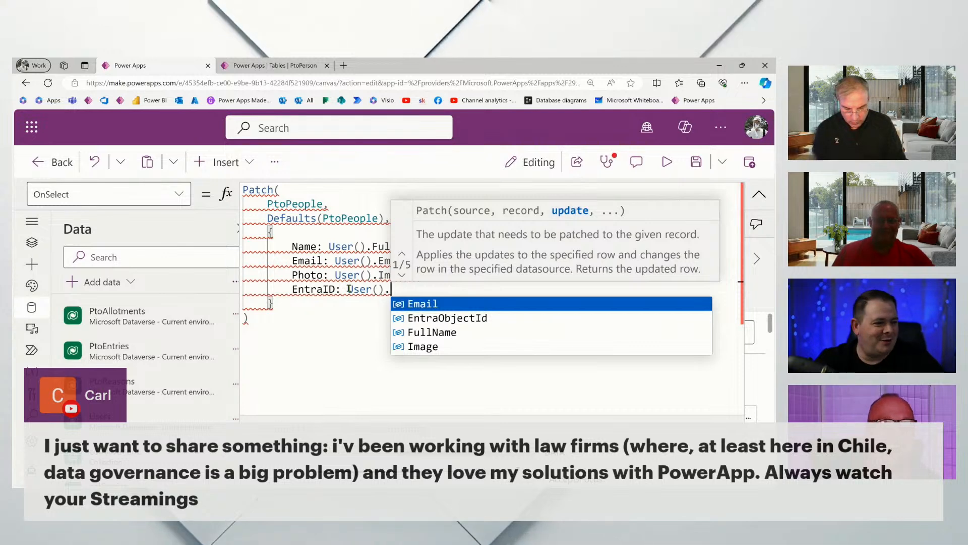
click(478, 318)
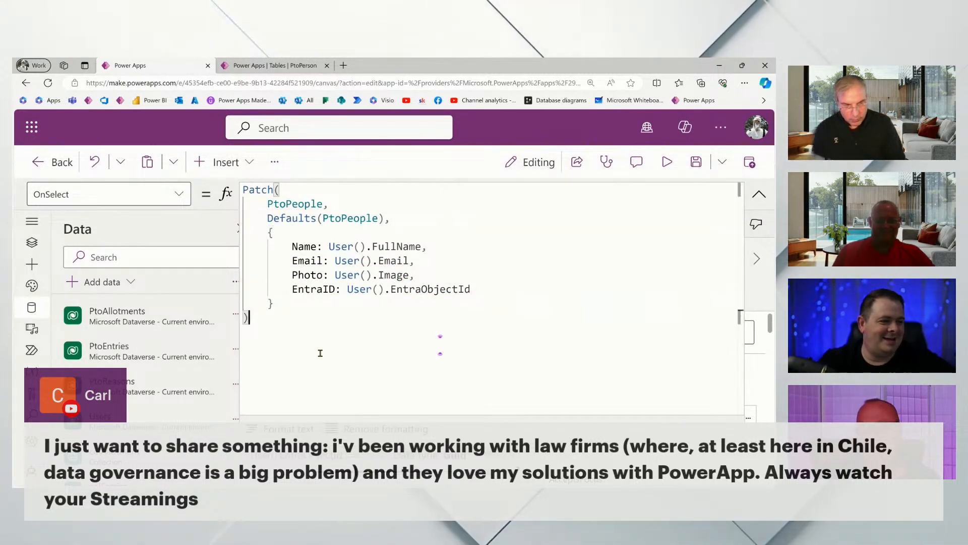
click(542, 250)
click(367, 354)
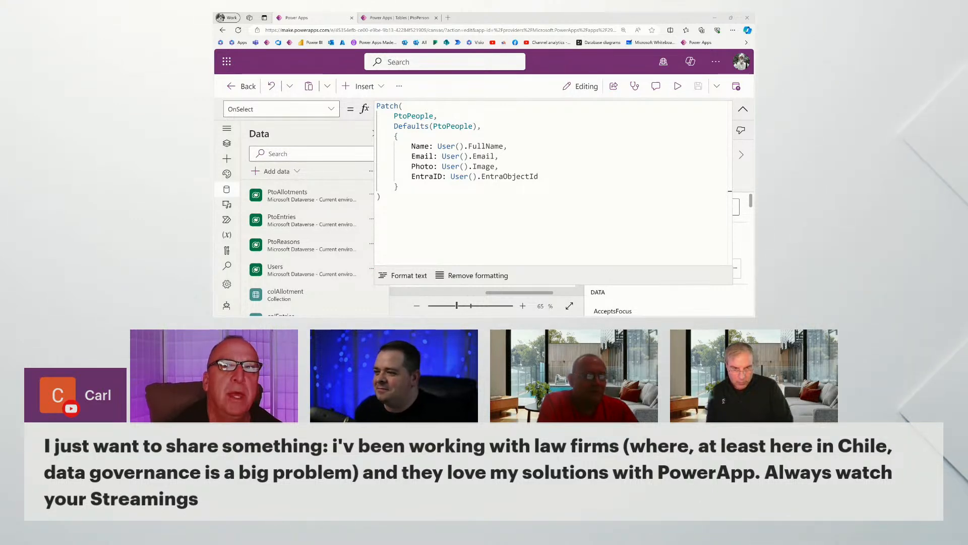
click(568, 184)
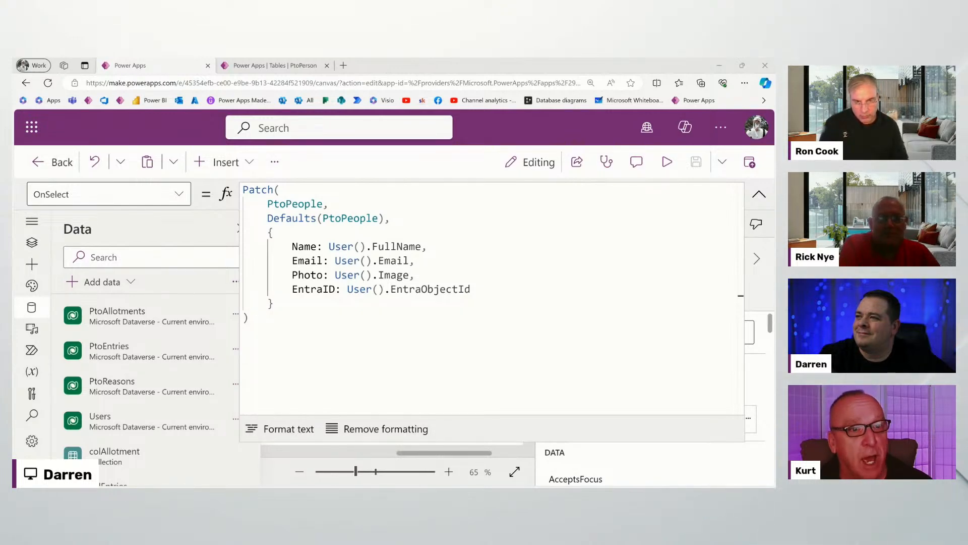
Switch to the browser window with the Learn Power Apps classroom on Skool, maximize it and open the "31 - LookUp Function" lesson
drag(58, 160, 495, 132)
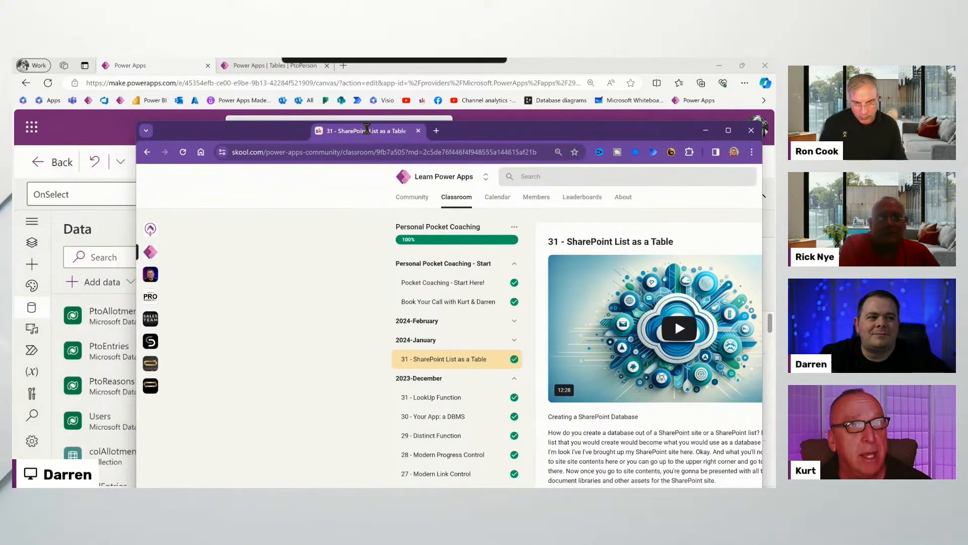
double_click(496, 132)
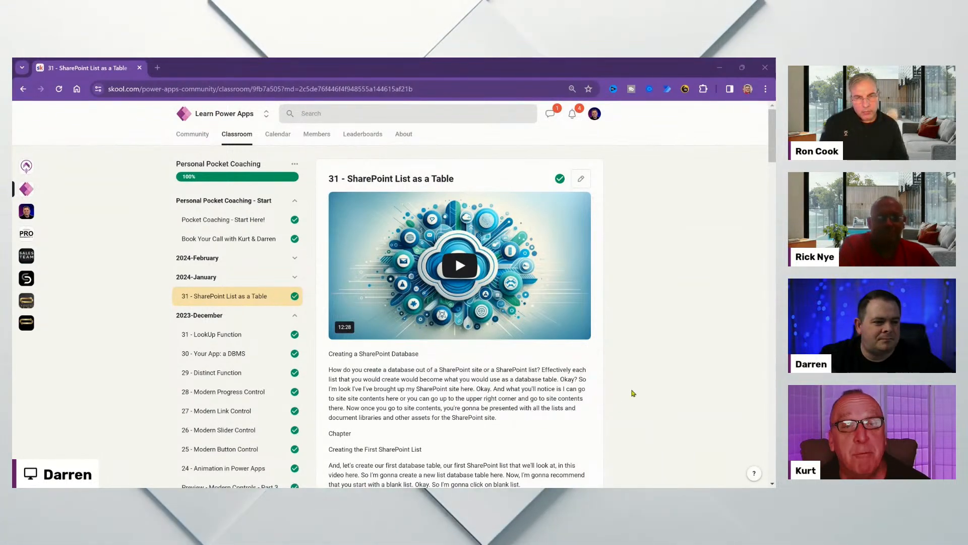
click(227, 335)
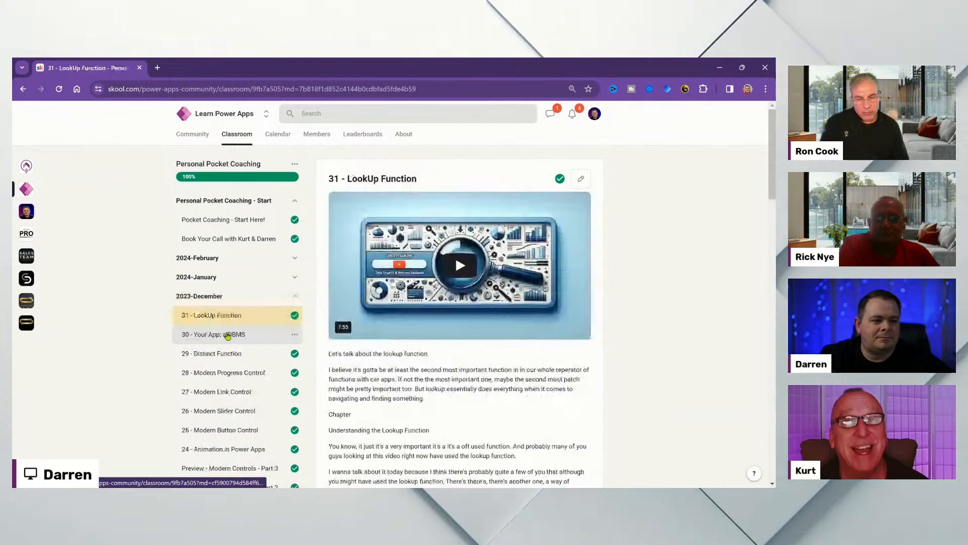
Look through the lesson list, open "24 - Animation in Power Apps" and play its video in full screen briefly before leaving full screen
scroll(214, 371, down, 7)
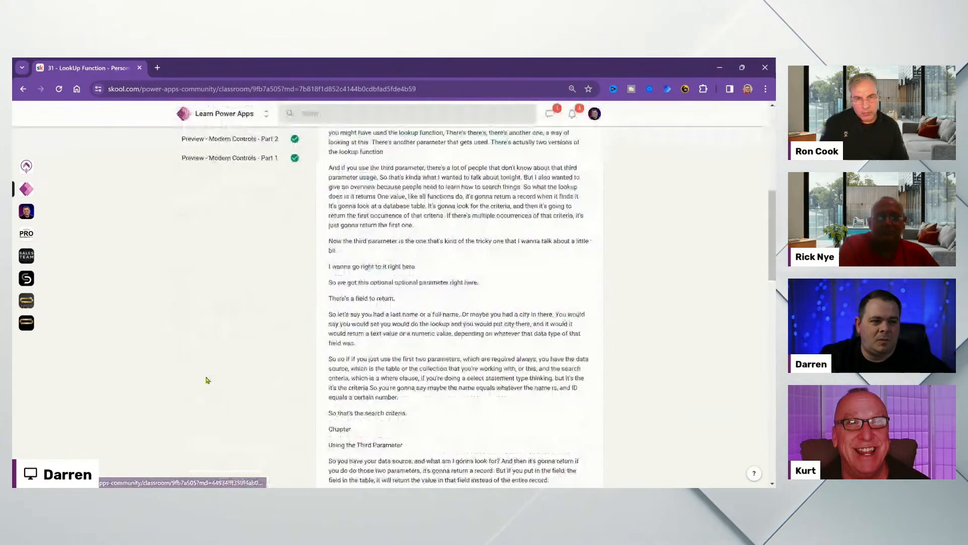
scroll(207, 380, up, 5)
click(242, 351)
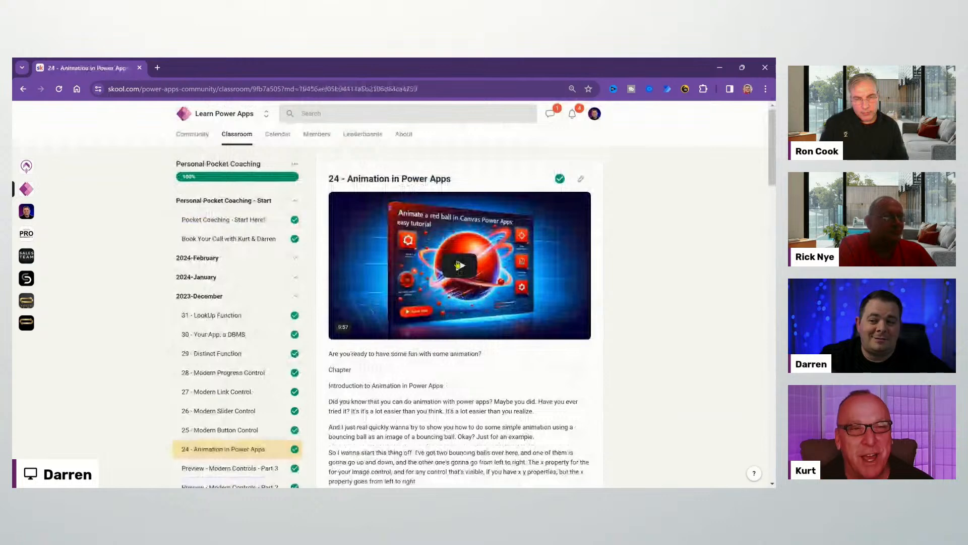
click(458, 265)
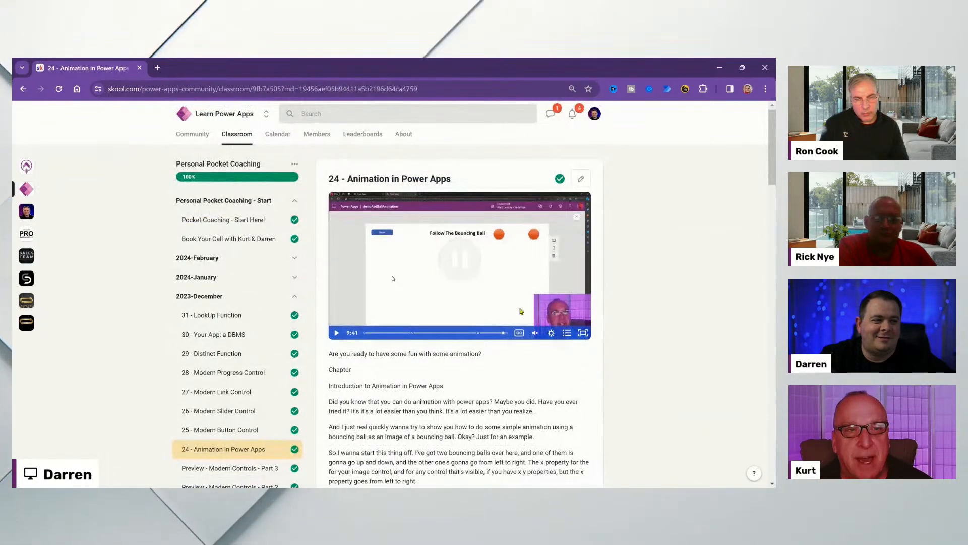
click(582, 333)
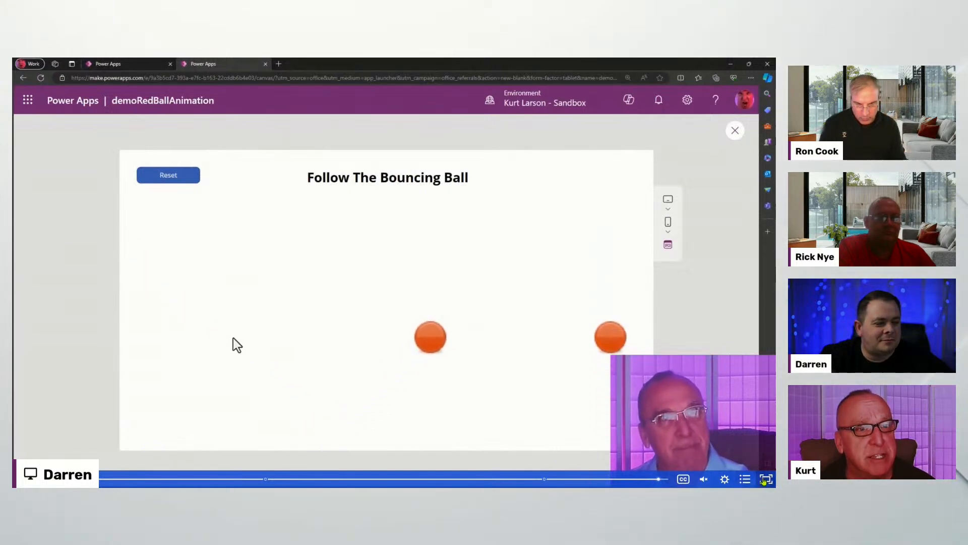
key(Escape)
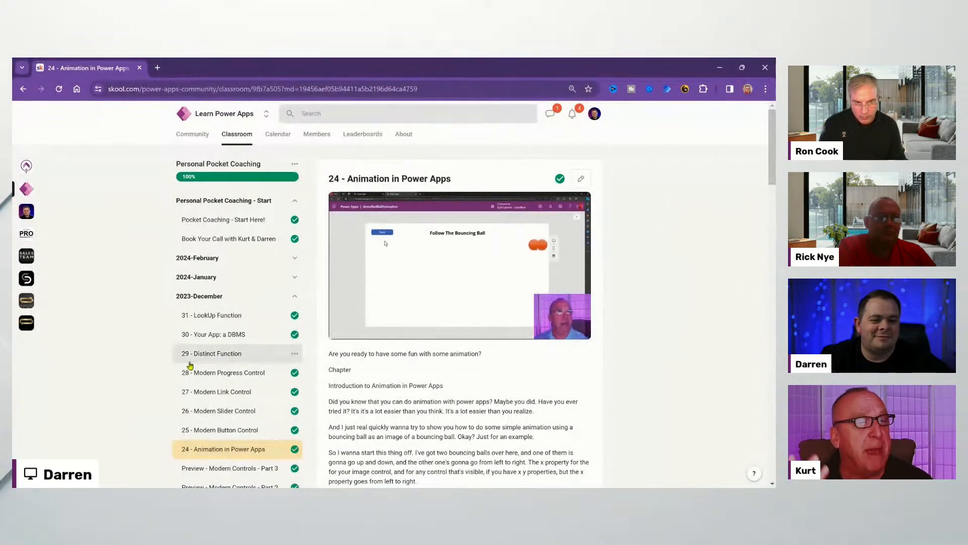
Browse the 2023-December lessons, opening "29 - Distinct Function", "28 - Modern Progress Control" and "27 - Modern Link Control" with the page zoomed to 100%
scroll(191, 364, down, 2)
scroll(191, 363, up, 2)
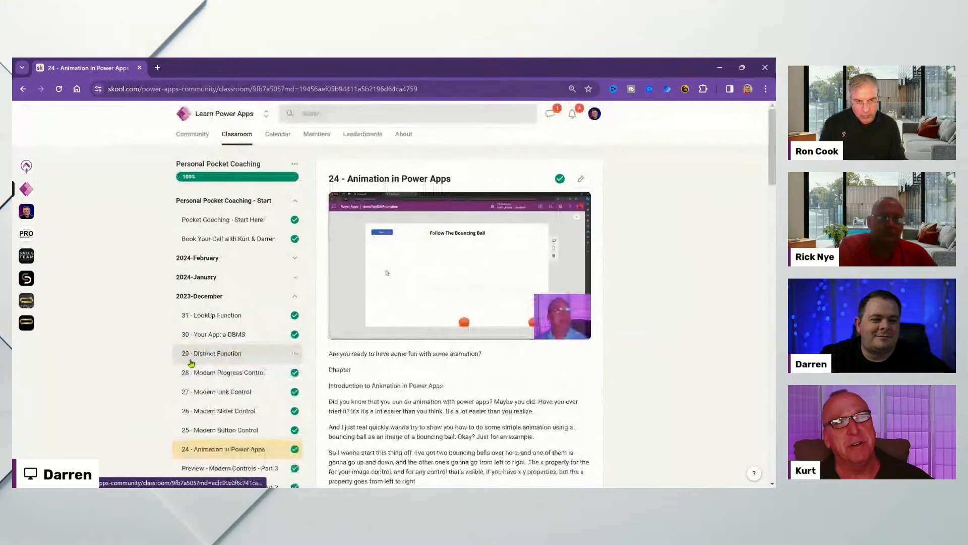
click(222, 359)
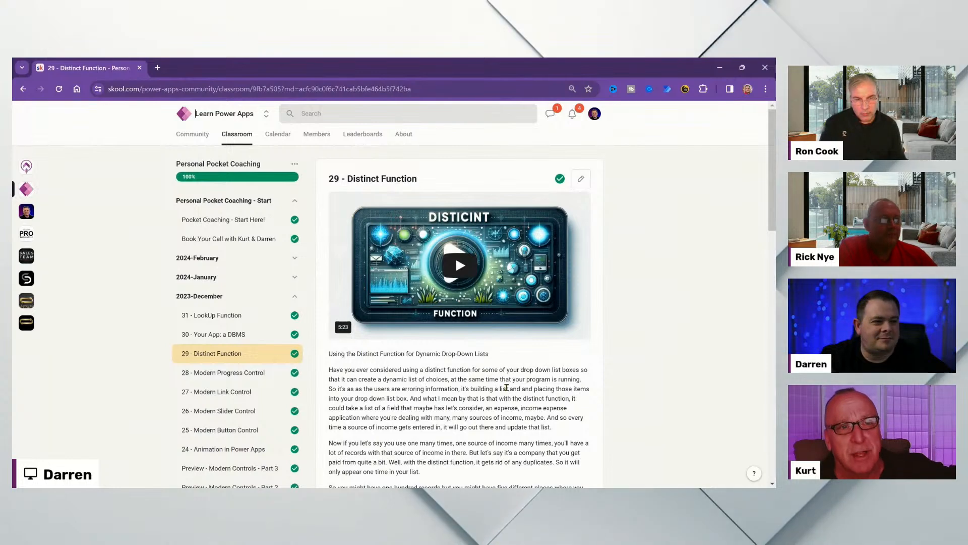
key(ctrl+plus)
key(ctrl+plus)
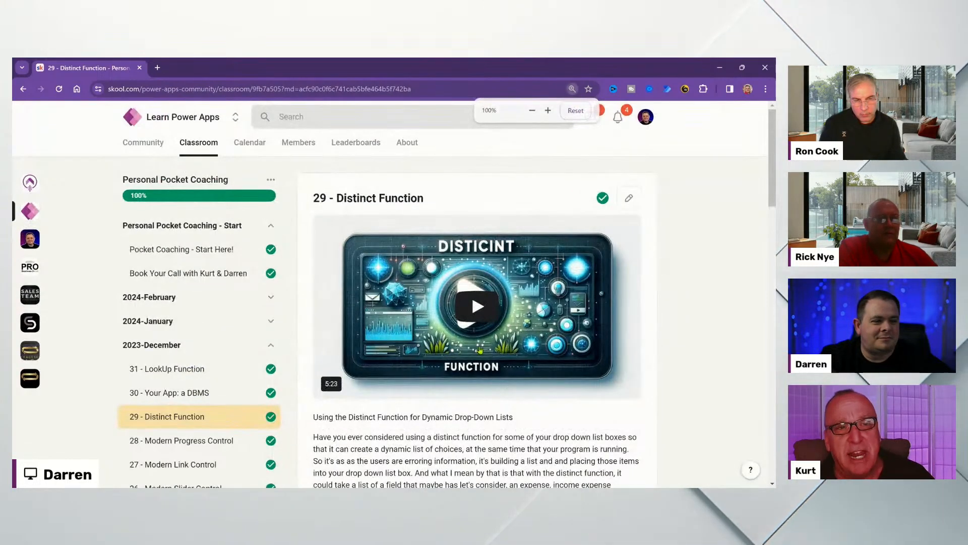
click(212, 442)
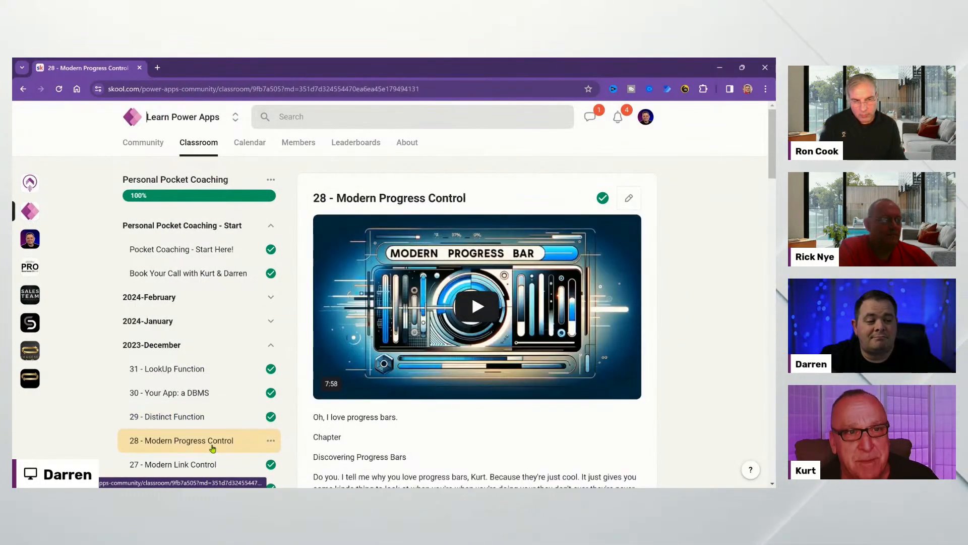
scroll(212, 446, down, 2)
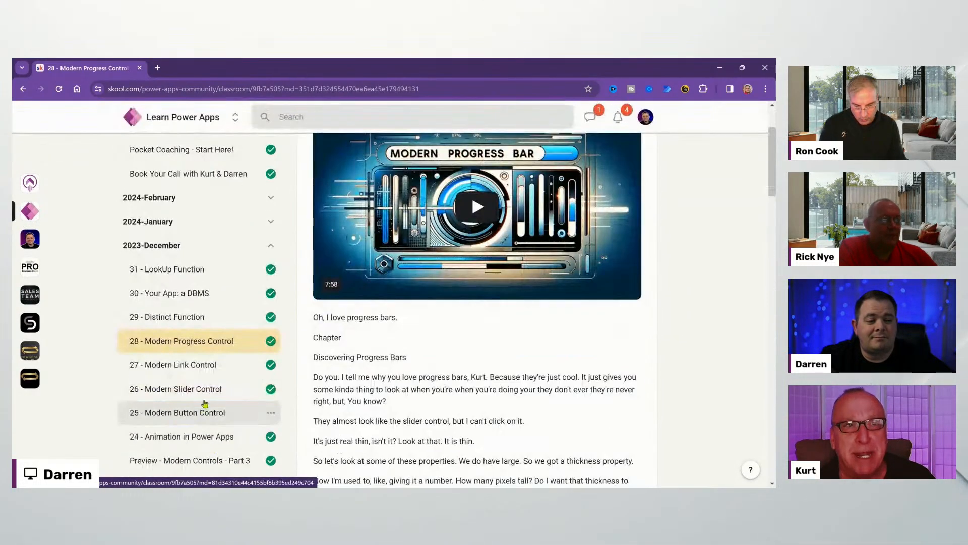
click(212, 365)
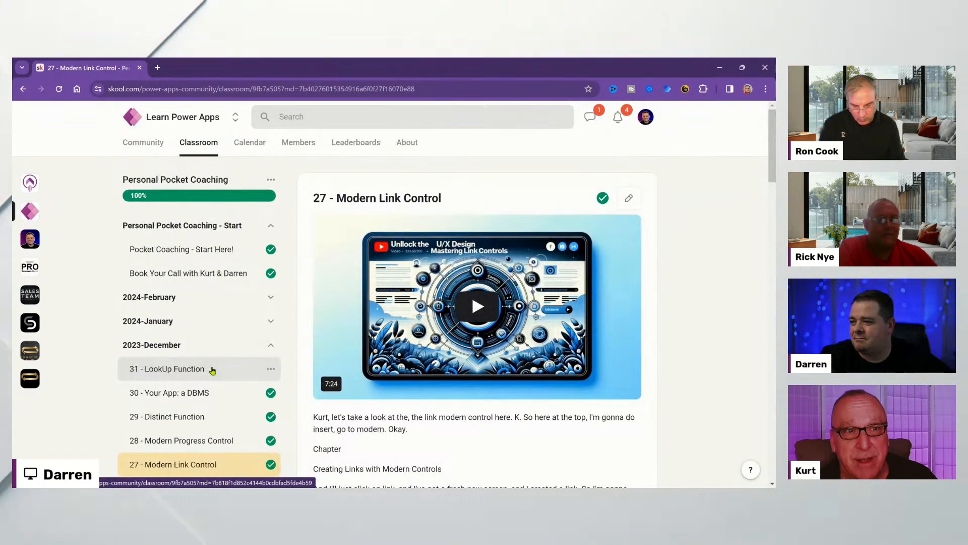
scroll(233, 374, down, 2)
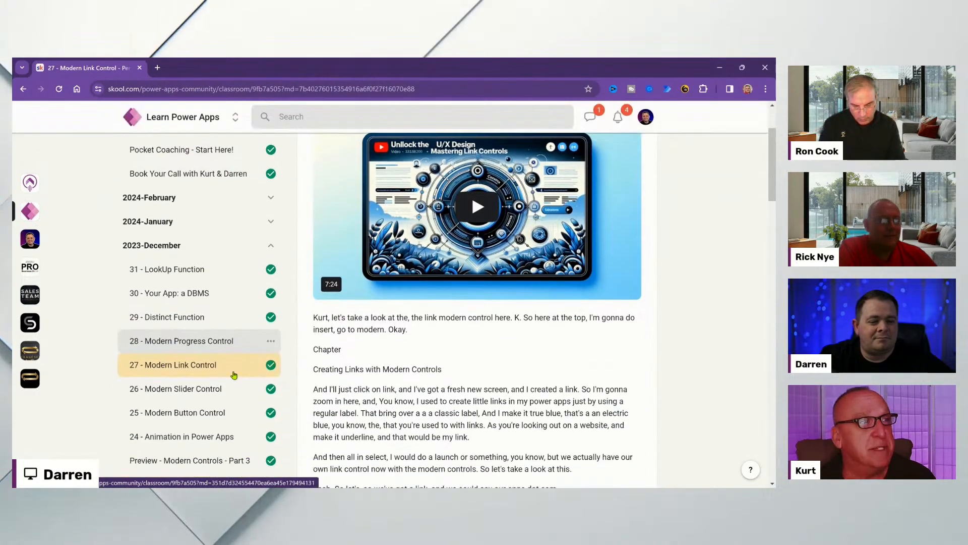
Expand the 2024-January section and open its lessons one after another, from "31 - SharePoint List as a Table" to "27 - The Sequence Function"
click(271, 222)
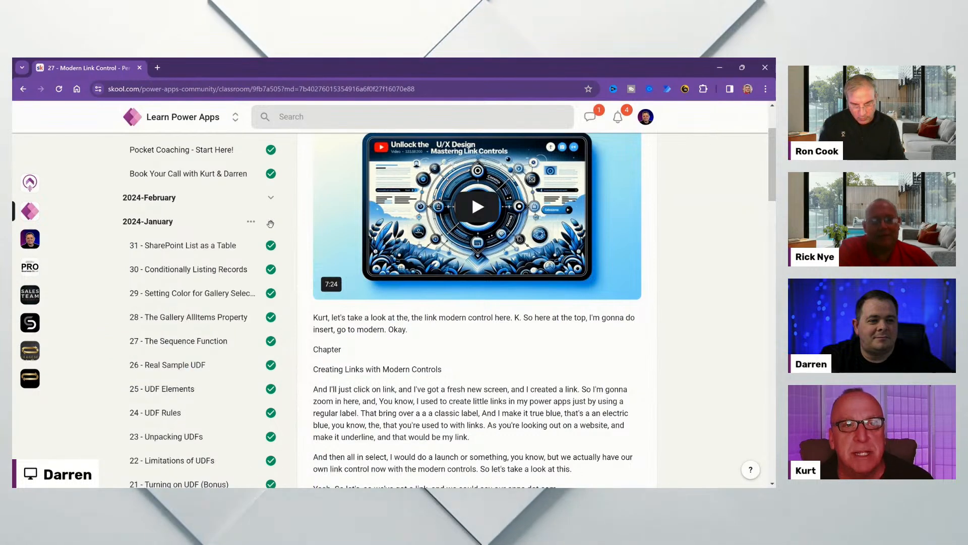
click(211, 246)
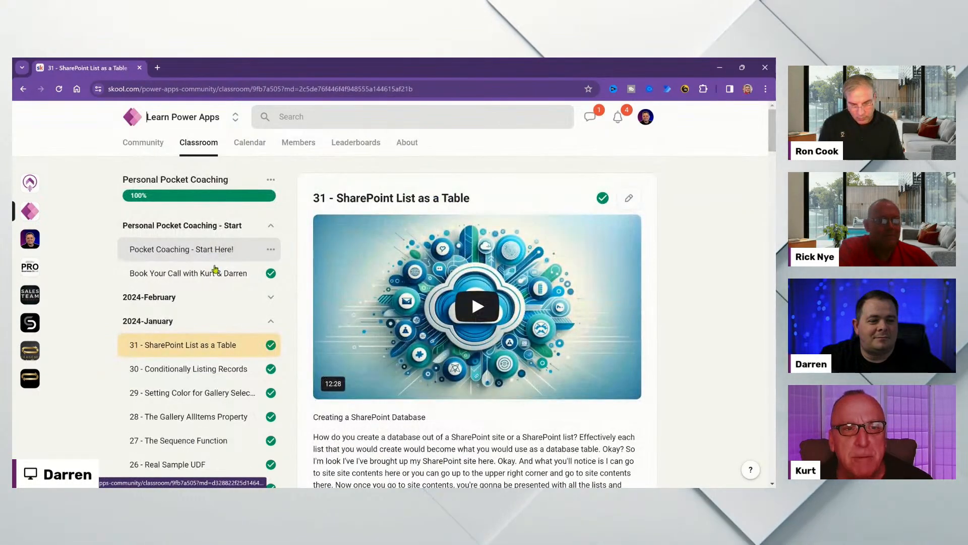
click(198, 374)
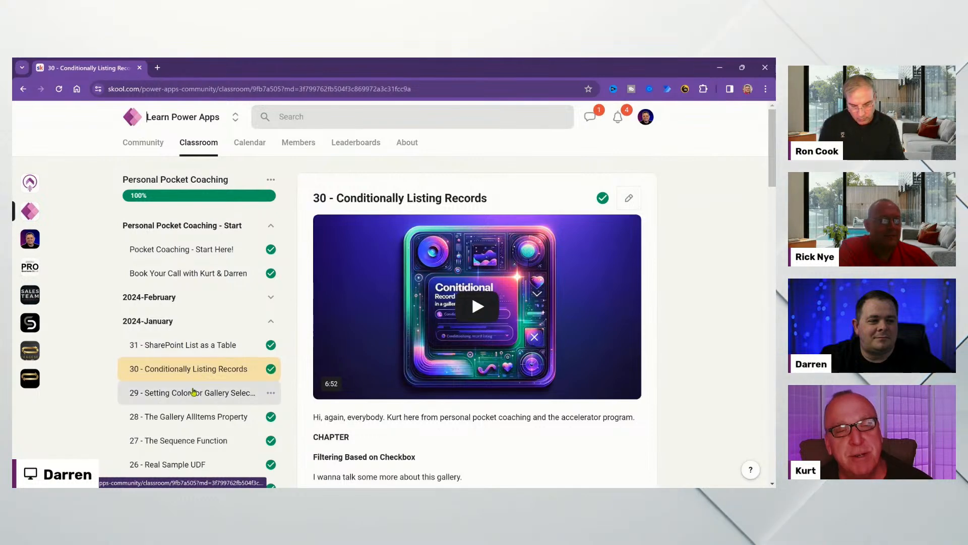
click(192, 393)
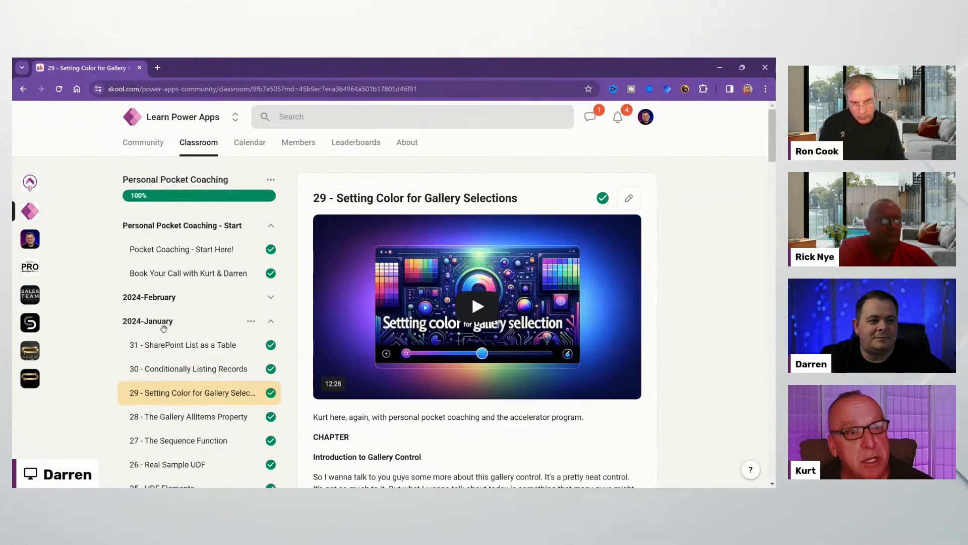
scroll(164, 329, down, 2)
click(178, 318)
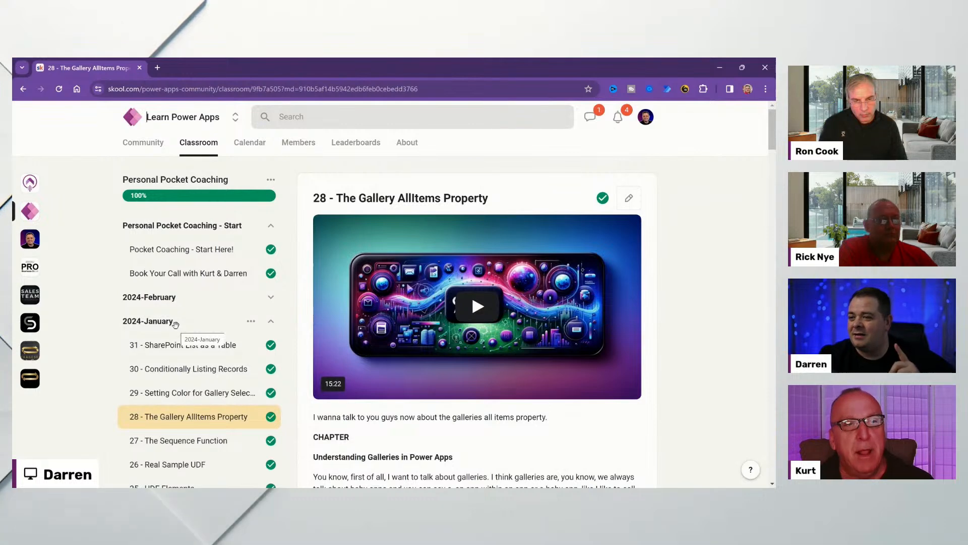
click(175, 443)
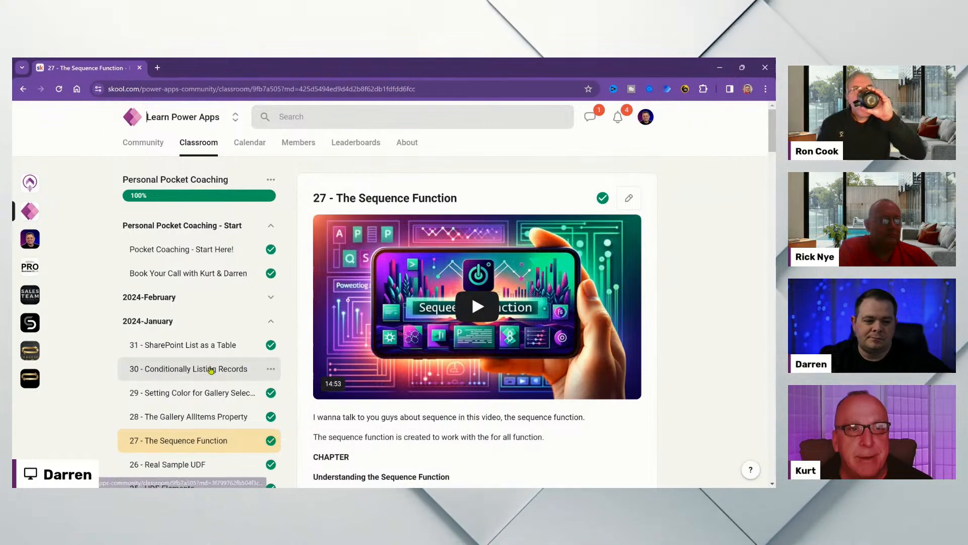
scroll(210, 370, down, 1)
scroll(232, 388, up, 1)
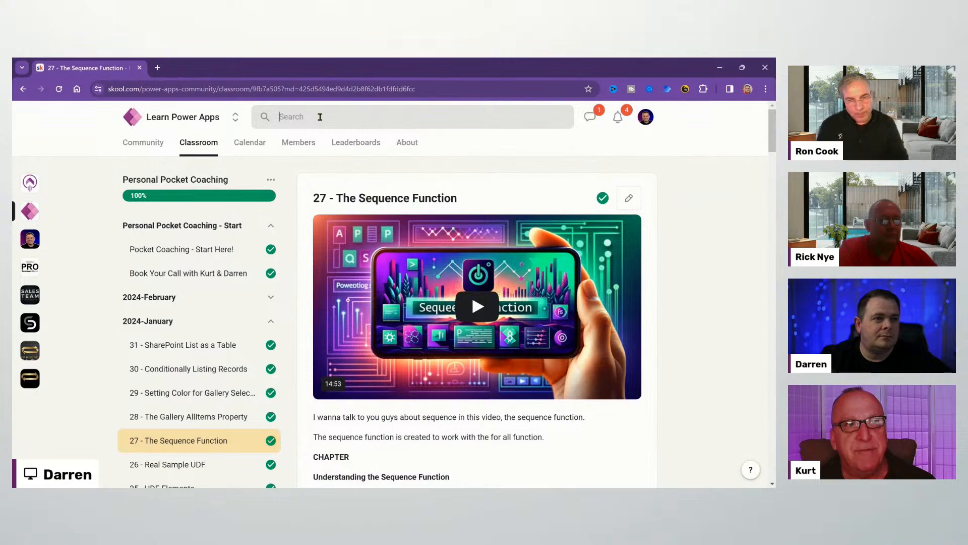
Search the community for "Sequence", review the Classroom and Community results, and return to the community home page
key(Return)
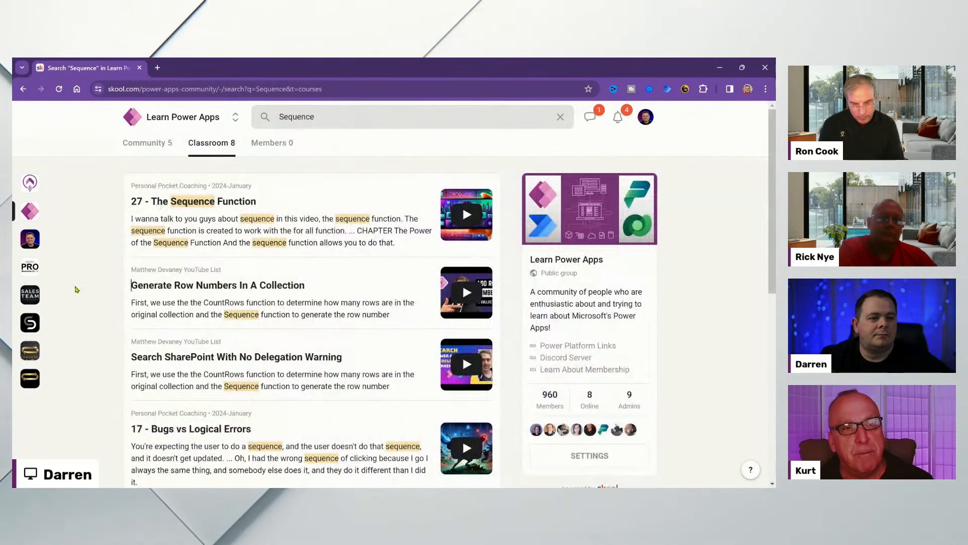
scroll(77, 289, down, 7)
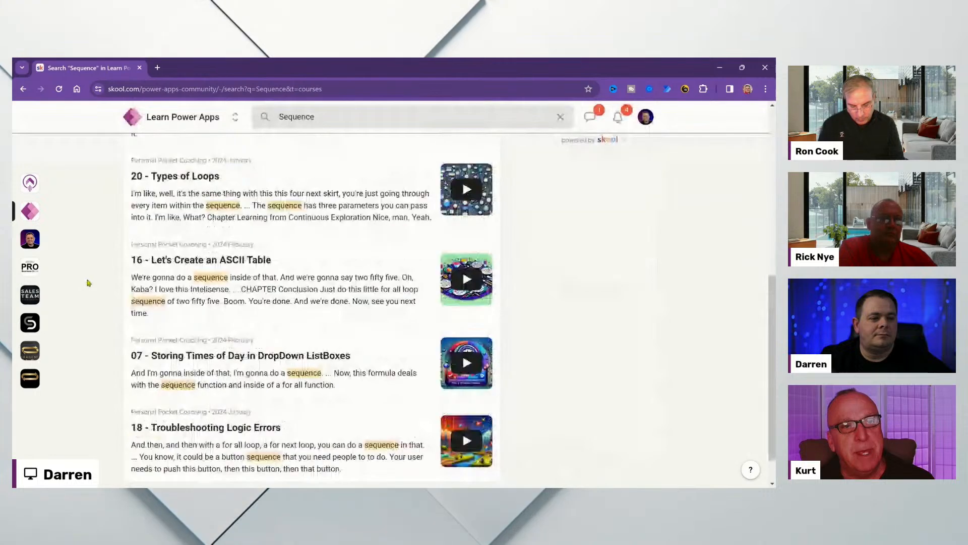
scroll(88, 283, up, 8)
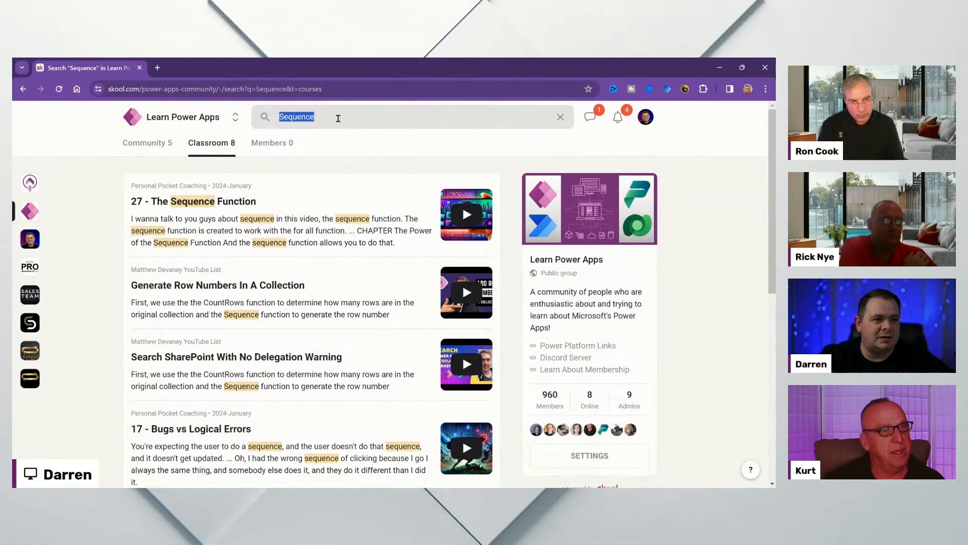
click(335, 118)
click(157, 142)
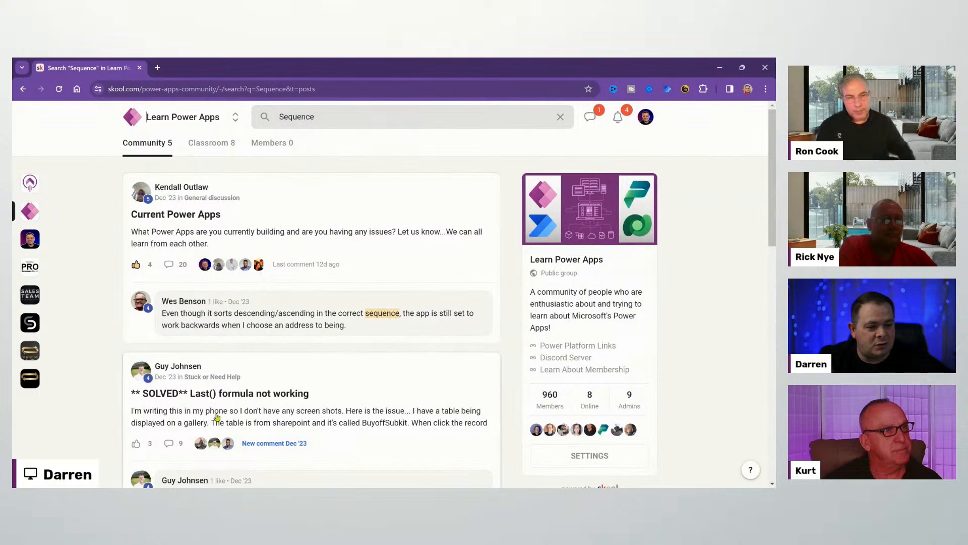
scroll(217, 416, down, 12)
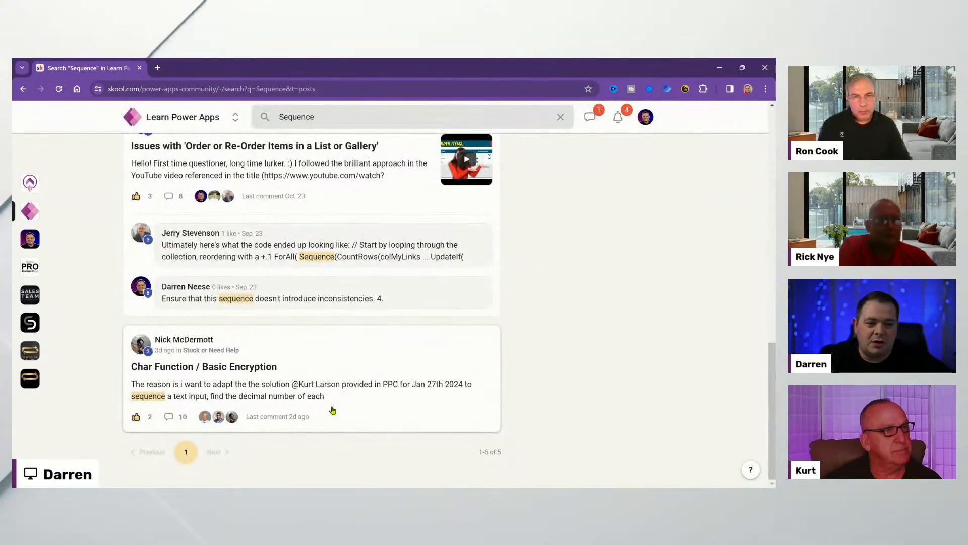
scroll(616, 403, up, 12)
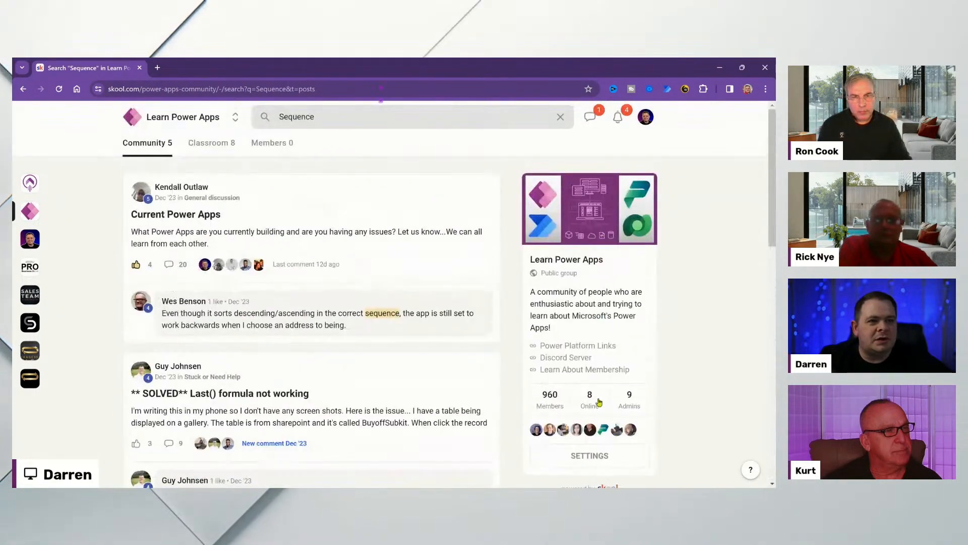
click(133, 120)
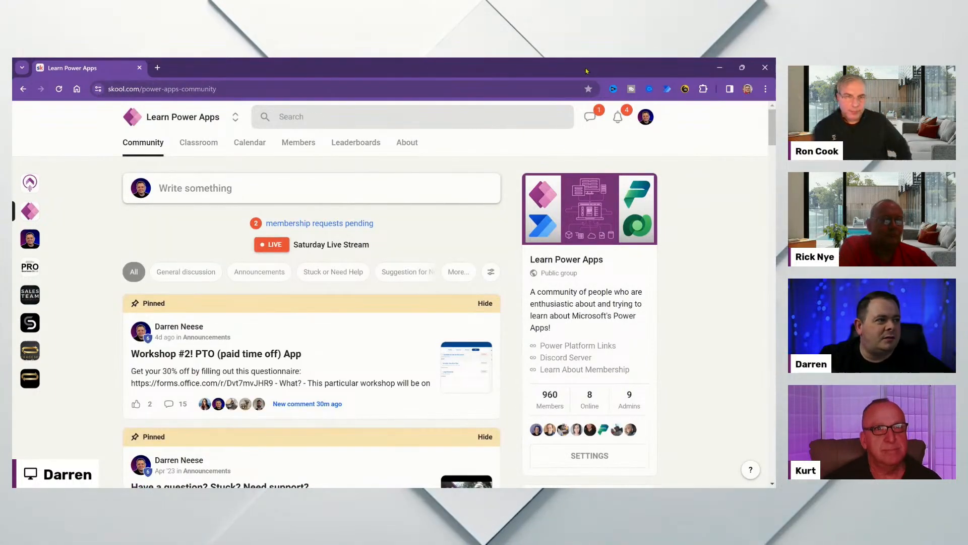
Switch back to Power Apps Studio and review the Patch formula, highlighting its record of Name, Email, Photo and EntraID values
drag(586, 72, 595, 485)
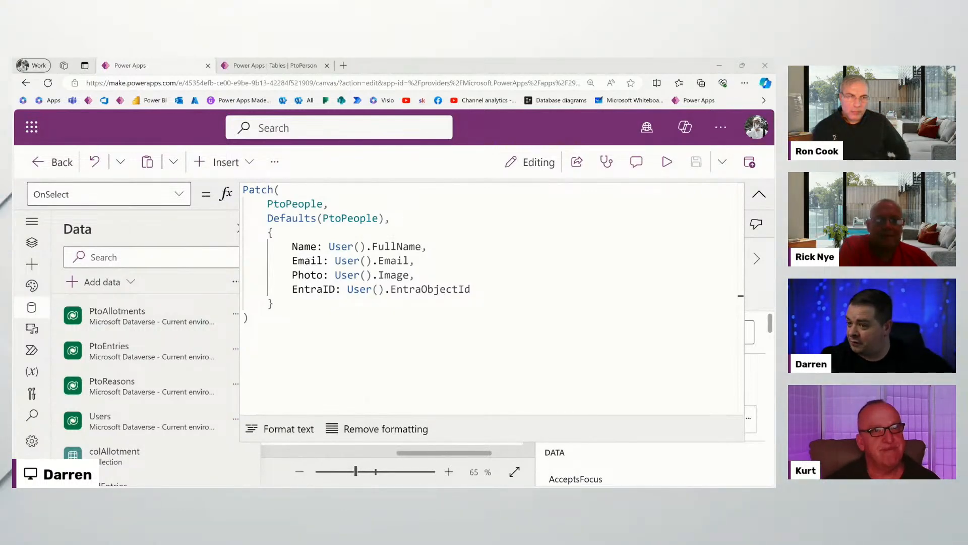
click(525, 303)
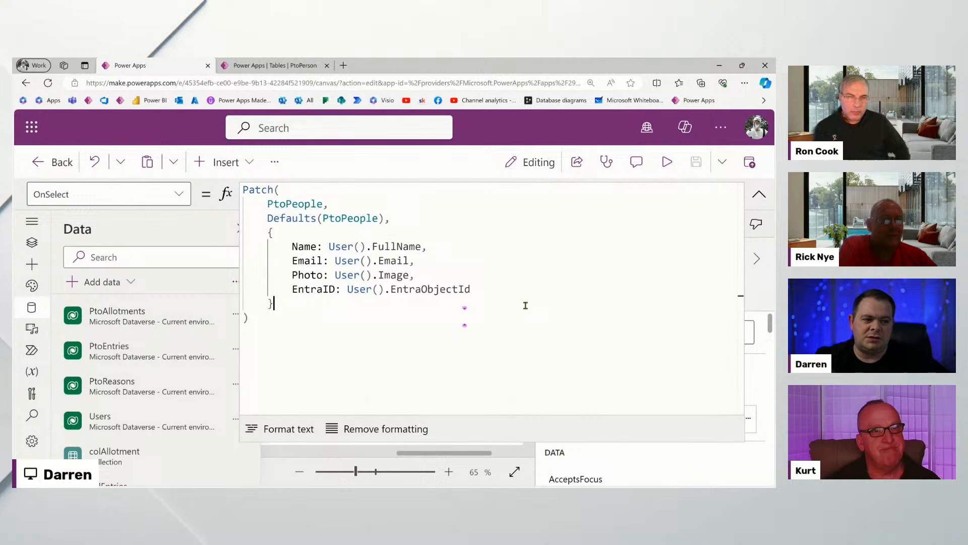
click(352, 316)
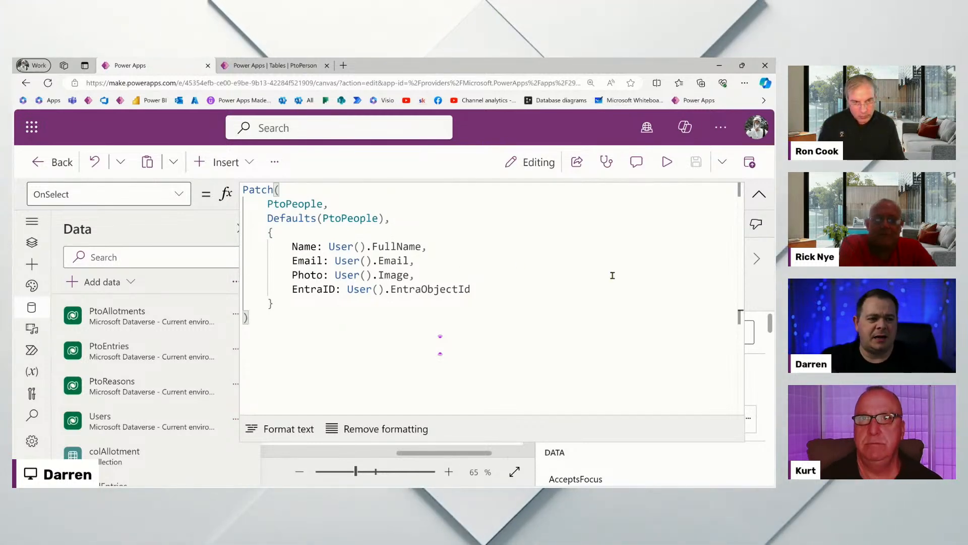
drag(328, 246, 365, 246)
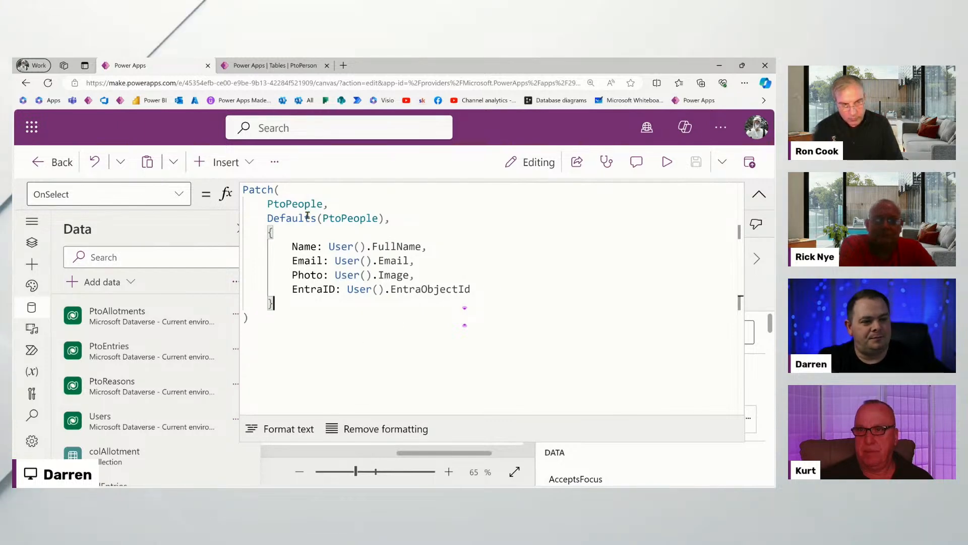
drag(295, 307, 234, 236)
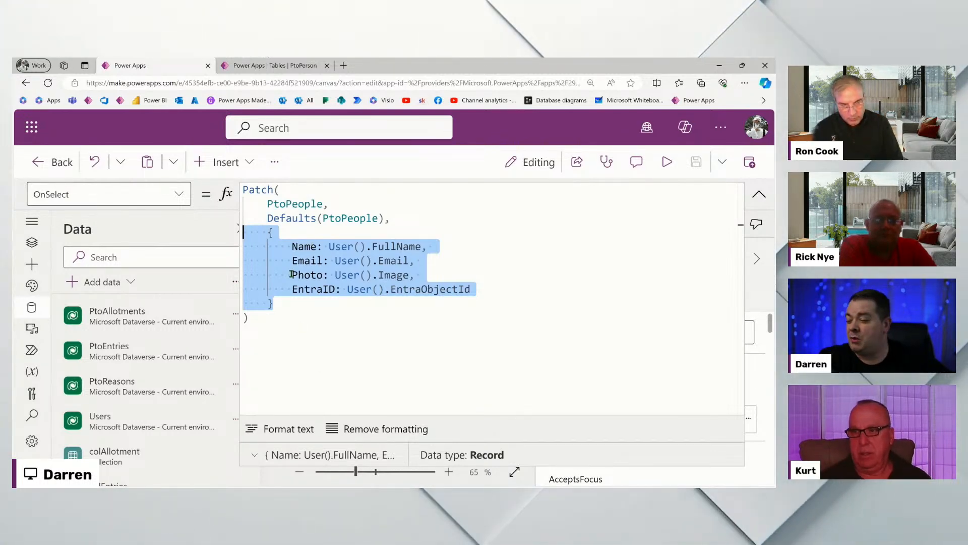
click(387, 324)
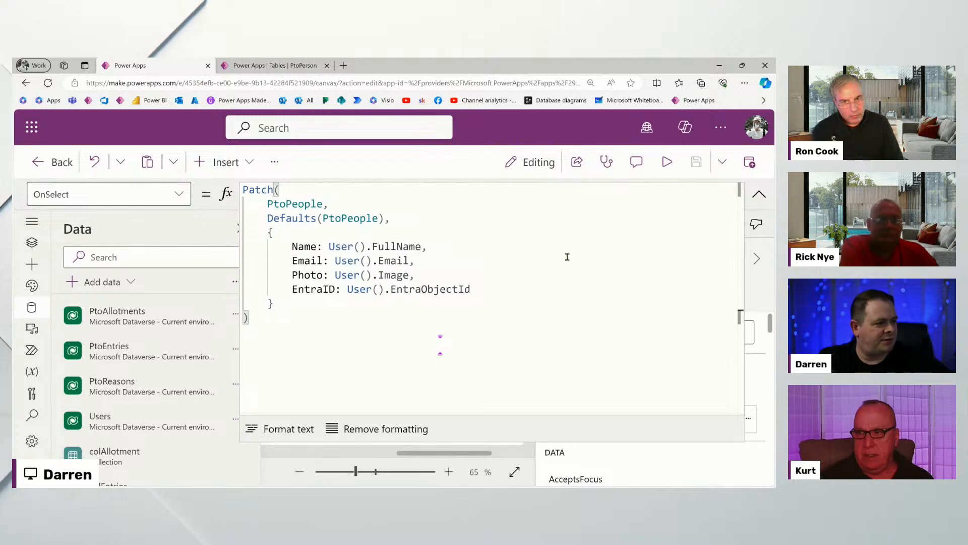
Preview the app, test the Add Person button and dismiss the error banner
click(666, 162)
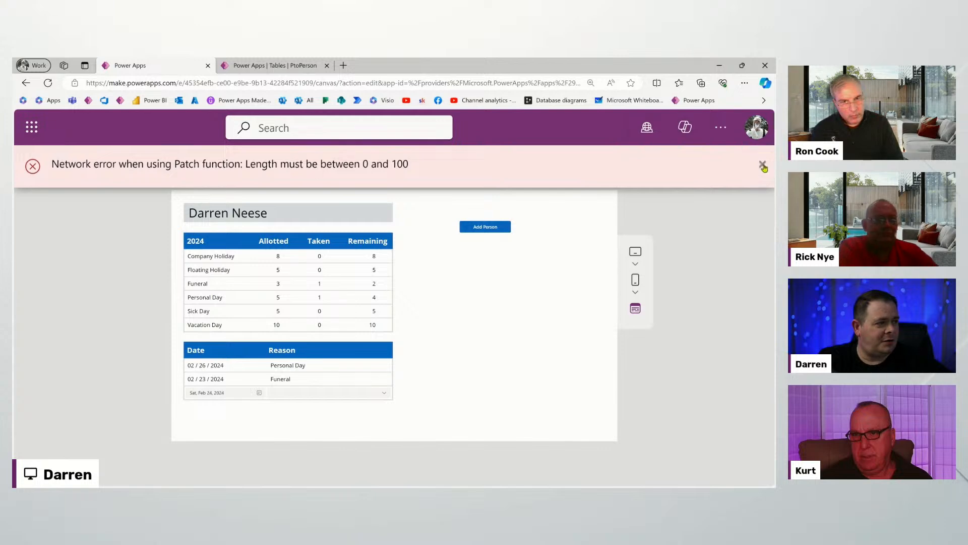
click(761, 167)
Switch to the PtoPerson table page, zoom it out to 110% and open the Photo column for editing
click(253, 65)
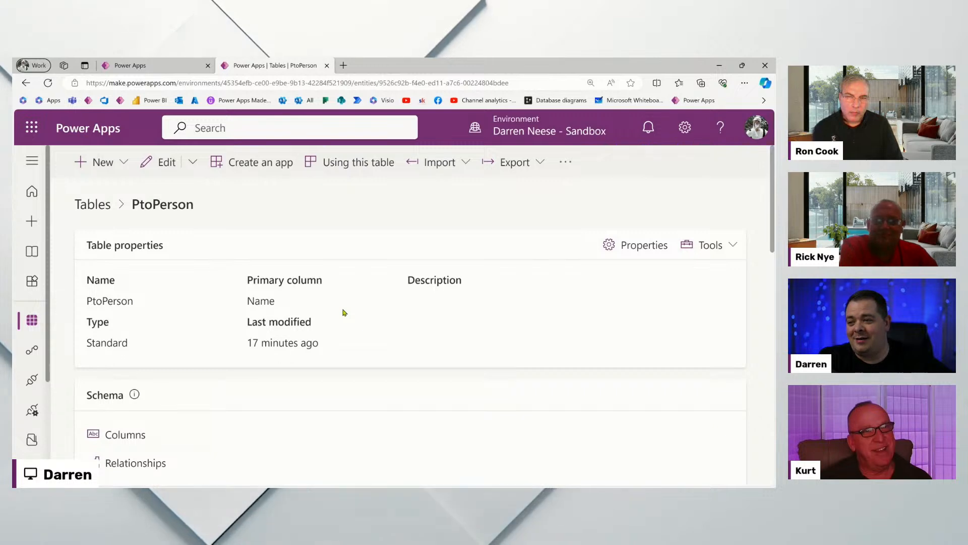
key(ctrl+minus)
key(ctrl+minus)
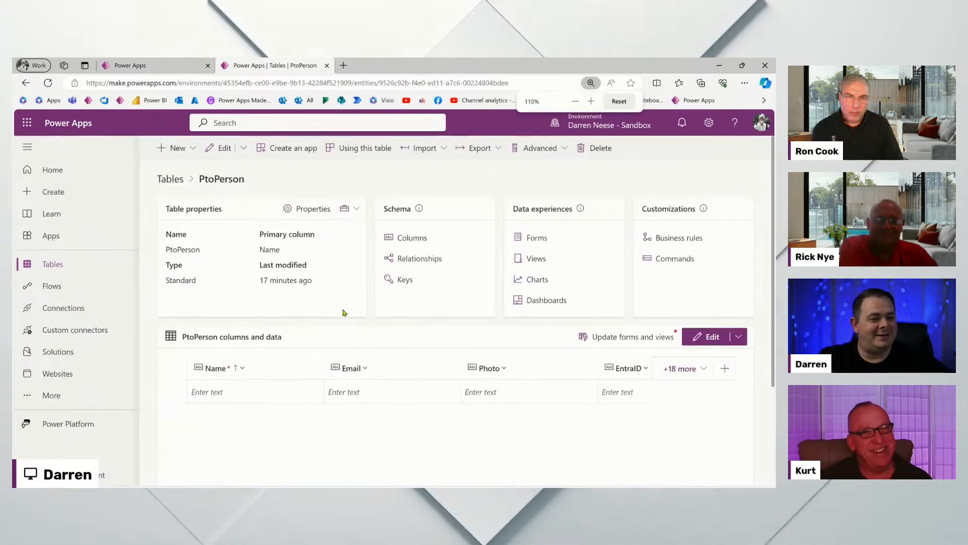
click(499, 368)
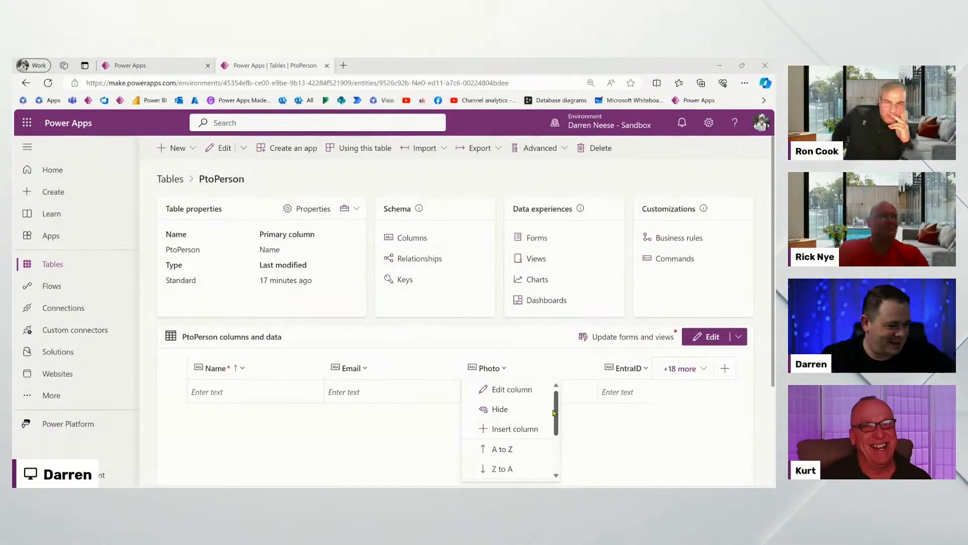
click(529, 391)
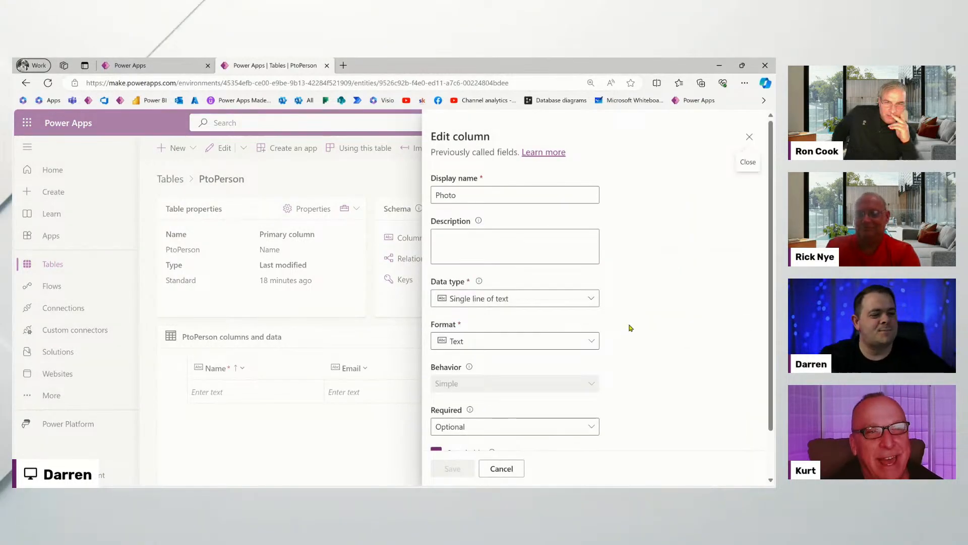
scroll(631, 325, down, 1)
click(495, 421)
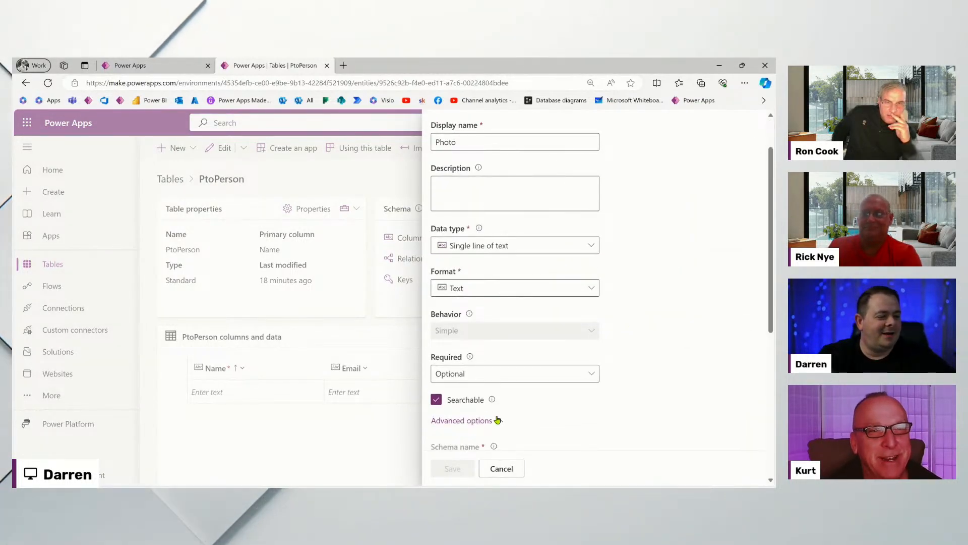
scroll(584, 367, down, 5)
drag(455, 267, 398, 263)
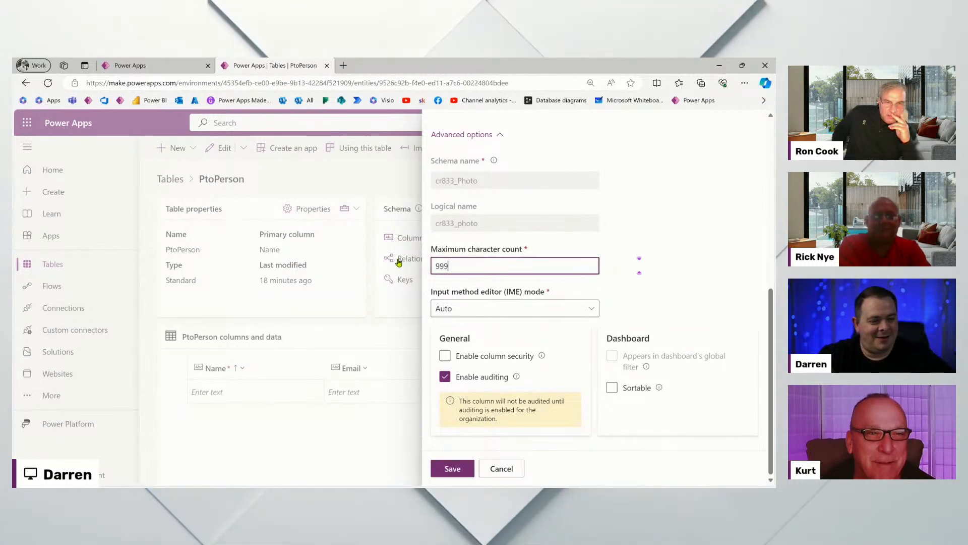
text(9999999999999999999)
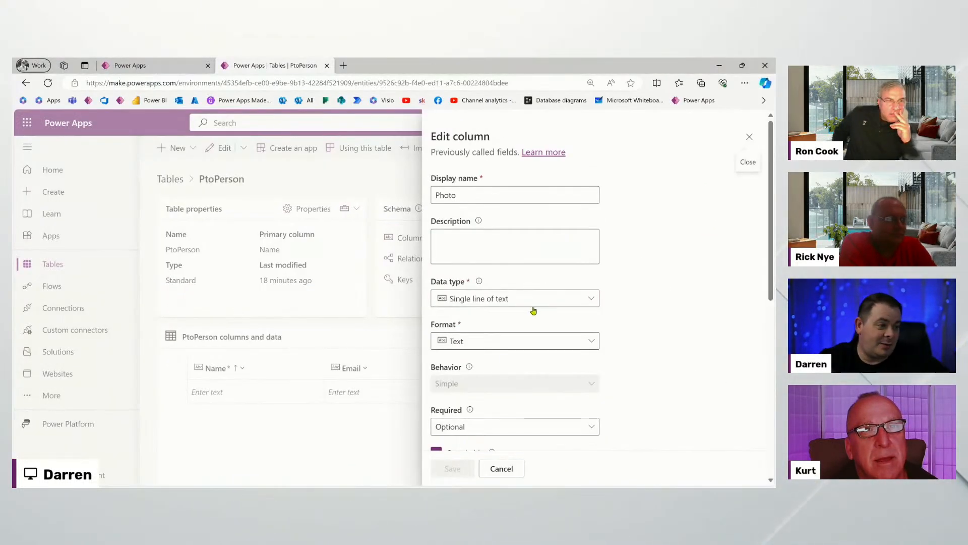
Set the Photo column's maximum character count to 4000 and save the column
scroll(534, 310, down, 10)
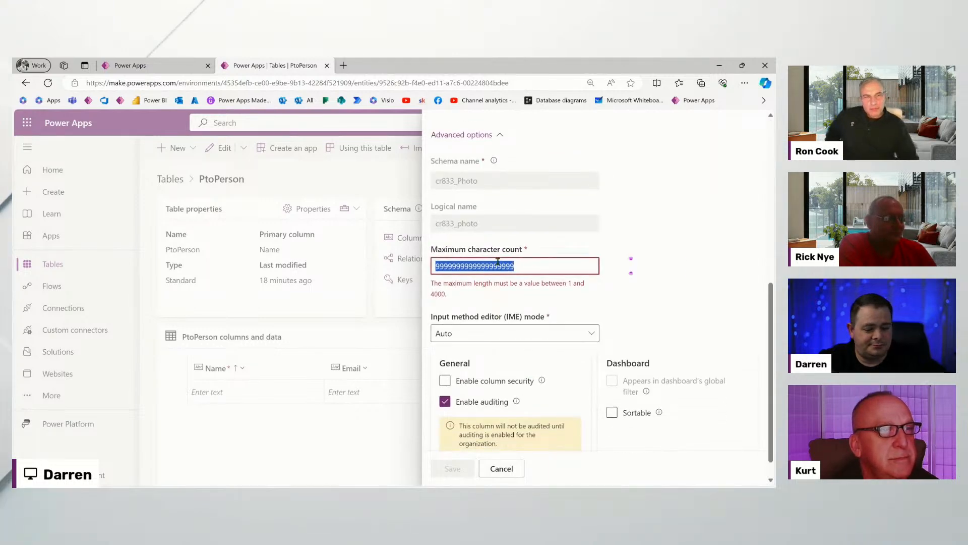
text(4000)
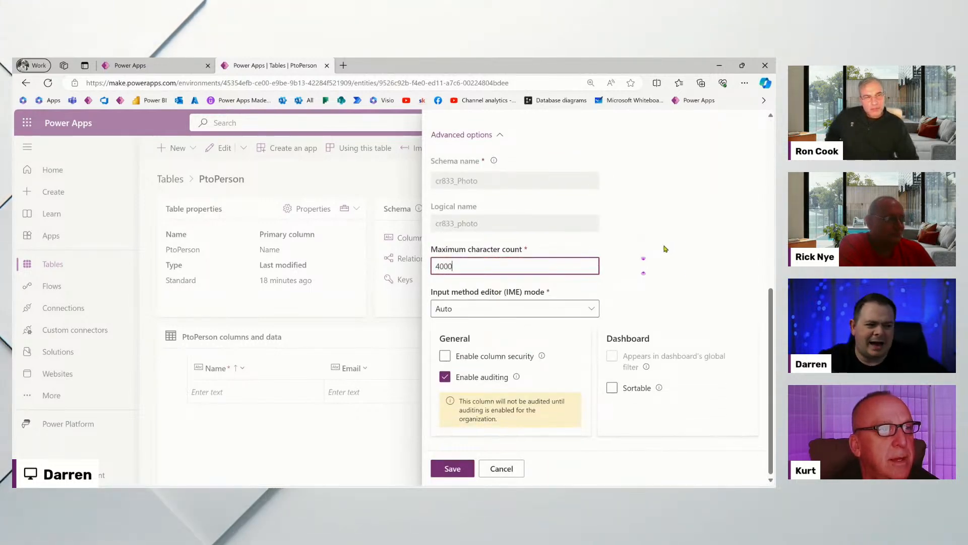
click(662, 250)
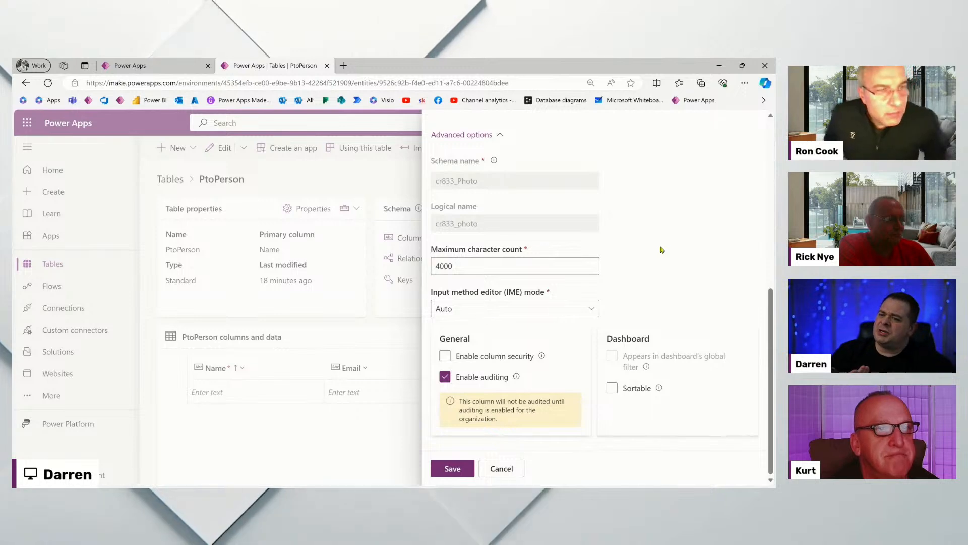
double_click(462, 266)
click(697, 244)
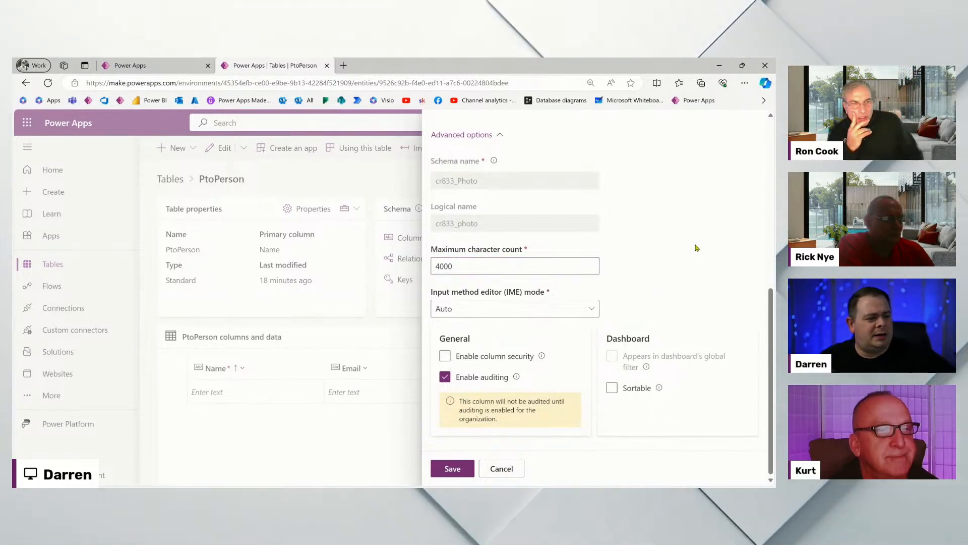
click(456, 470)
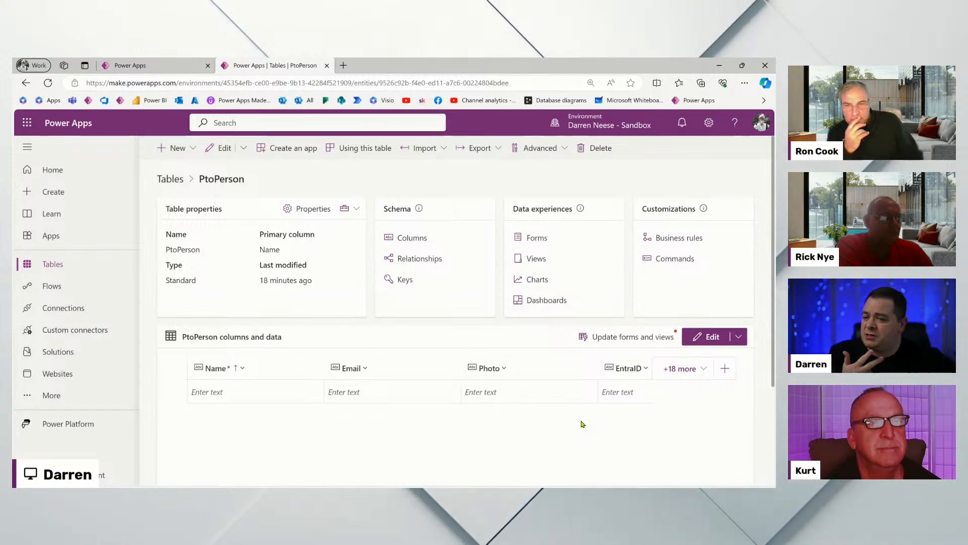
Return to the app editor, refresh the PtoPeople data source and retest the Add Person button in preview
click(151, 66)
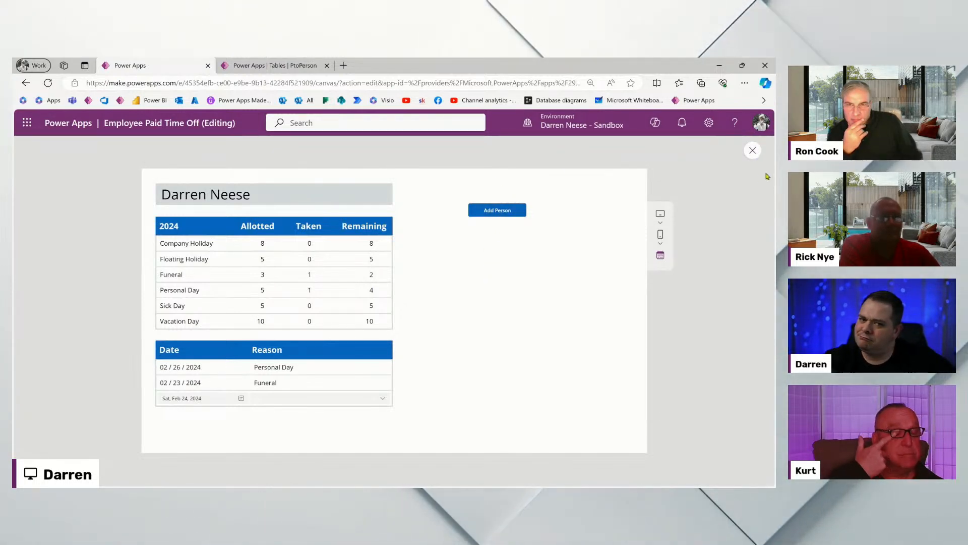
click(752, 150)
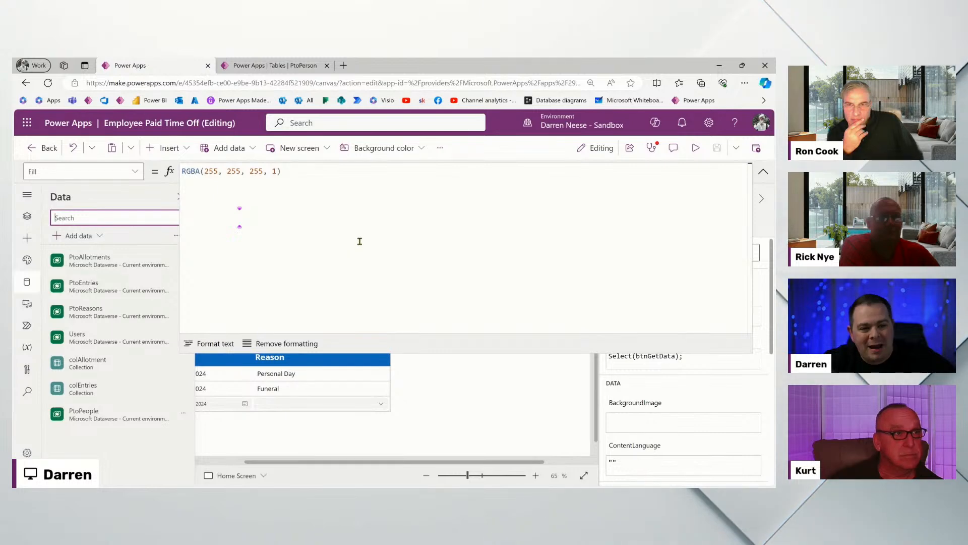
click(765, 172)
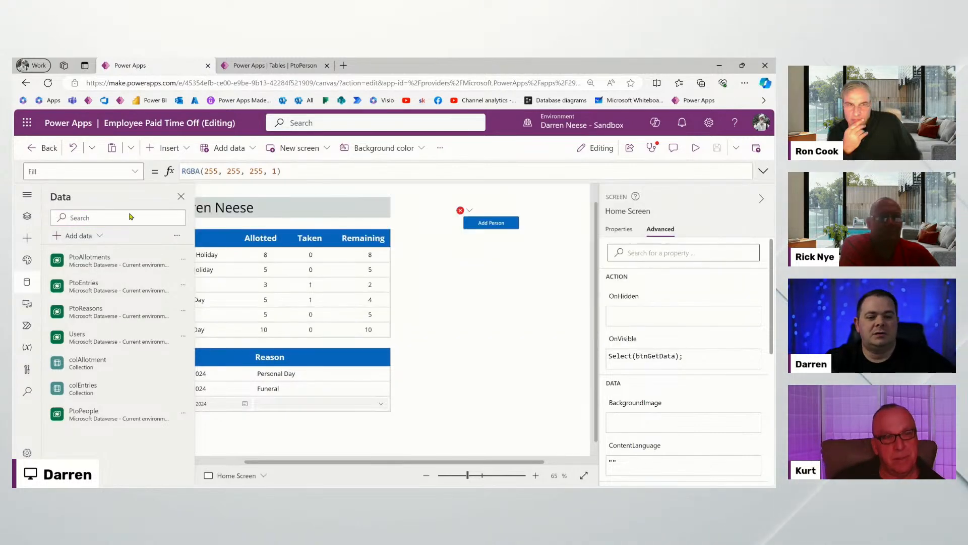
mouse_move(102, 311)
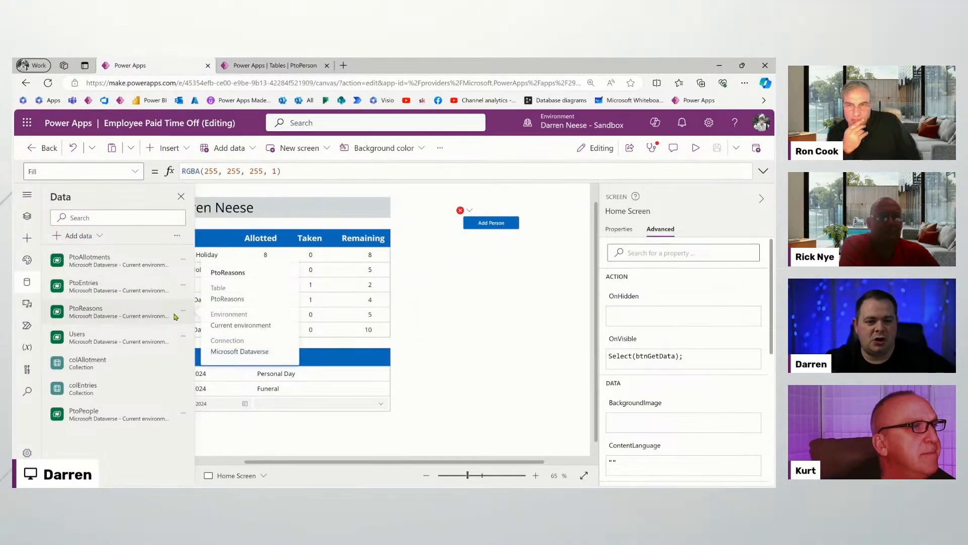
click(183, 415)
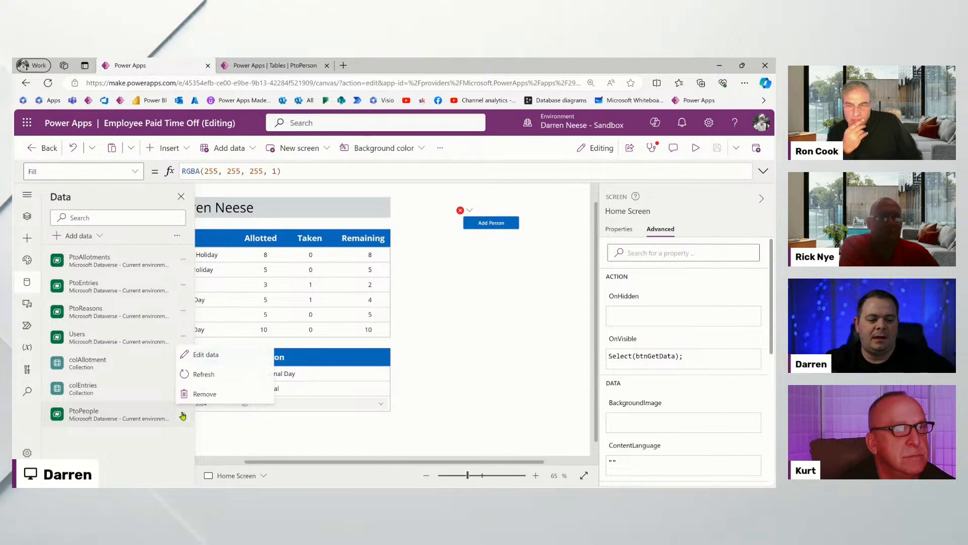
click(232, 379)
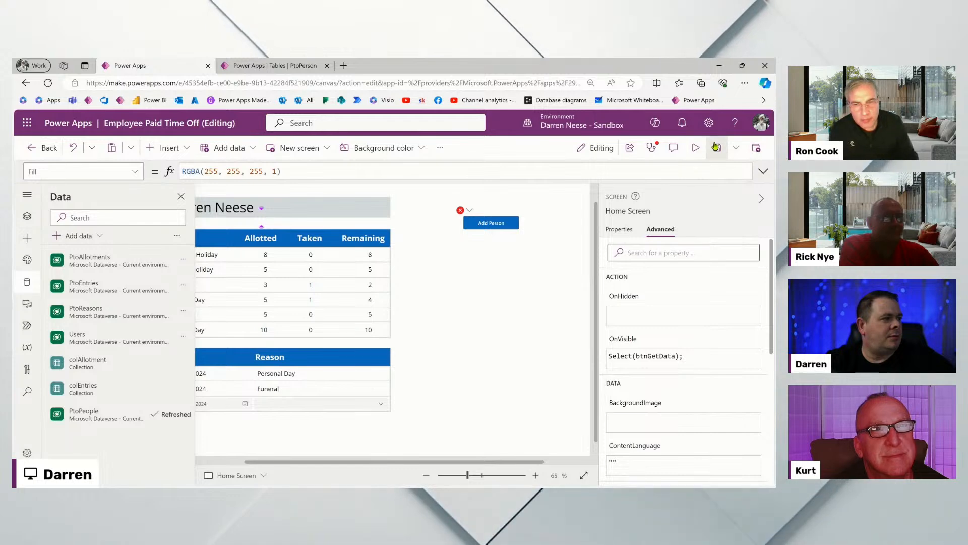
click(696, 148)
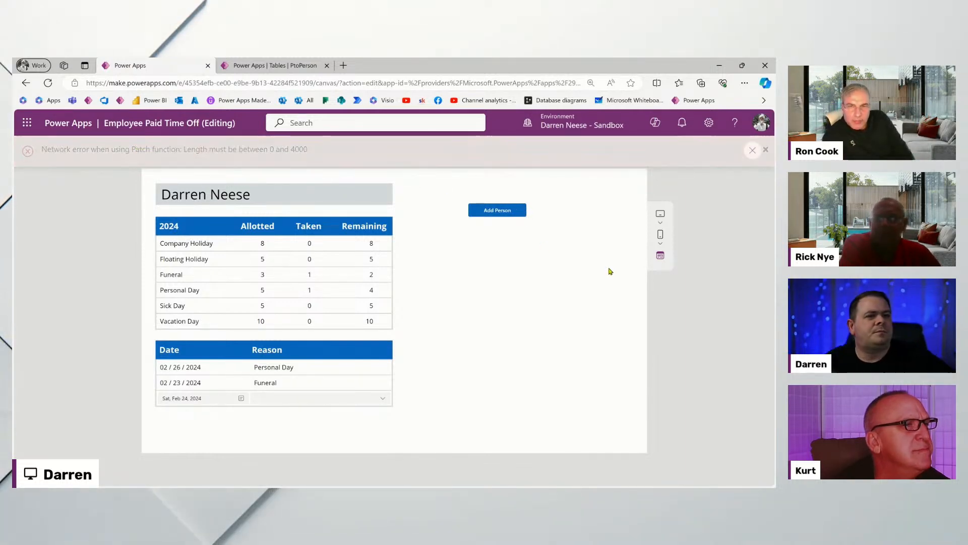
click(751, 150)
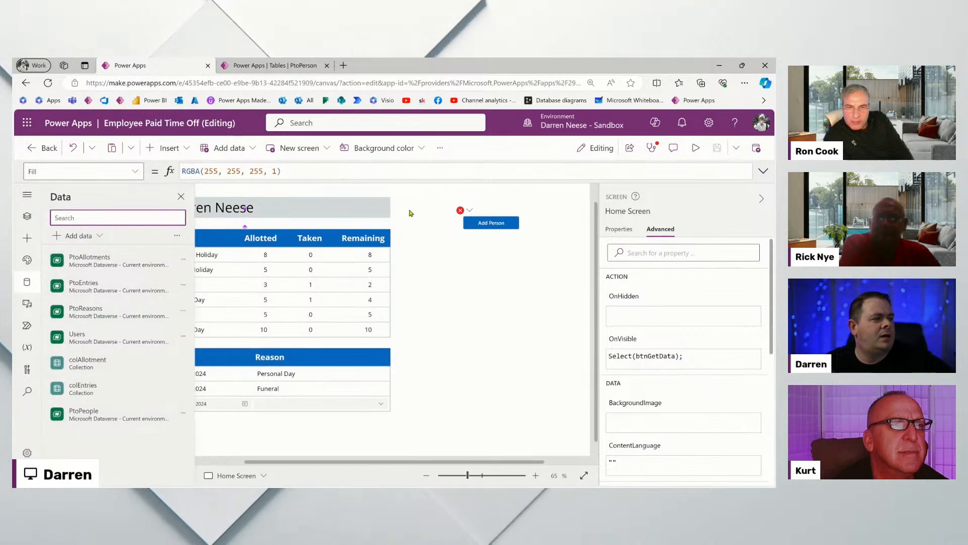
Check which data types the PtoPerson table's Photo column can be changed to, and close its settings without saving
click(277, 66)
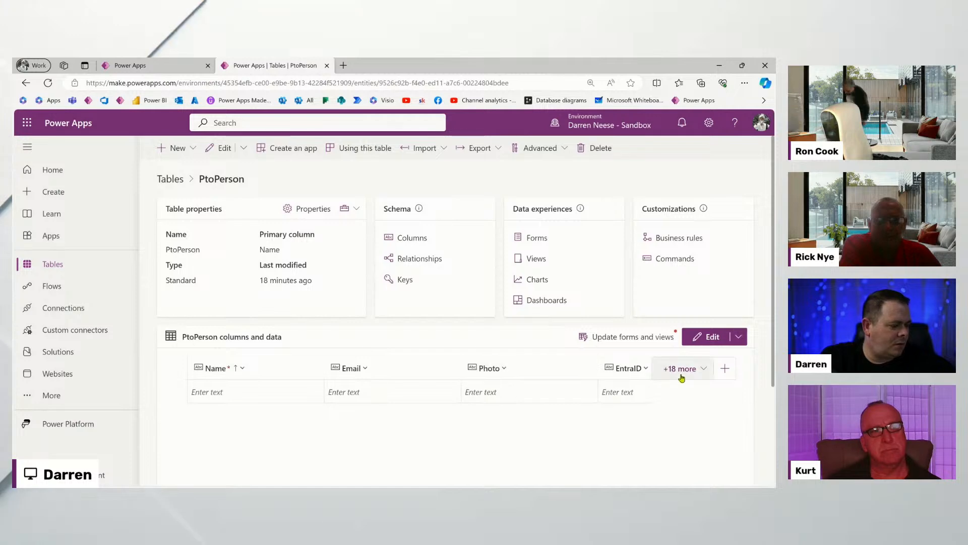
click(504, 368)
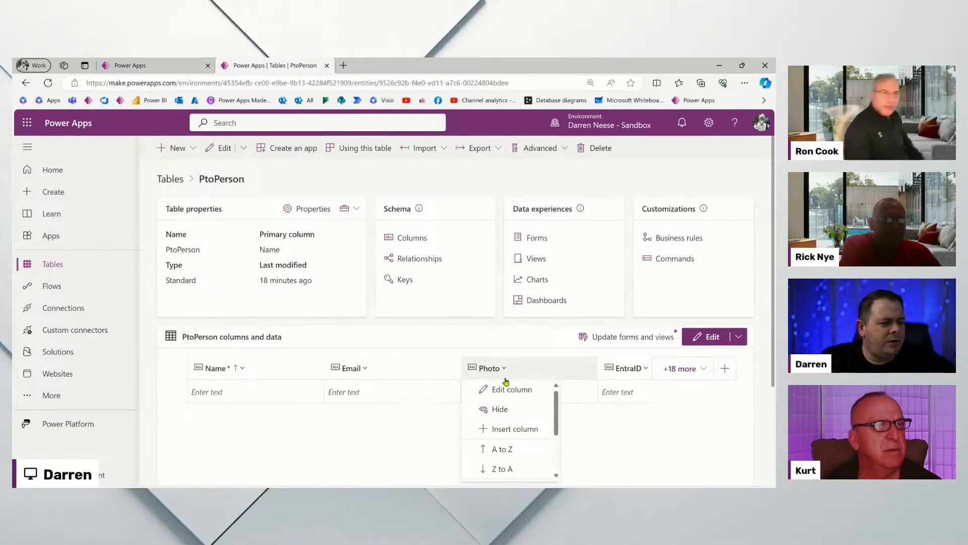
click(534, 398)
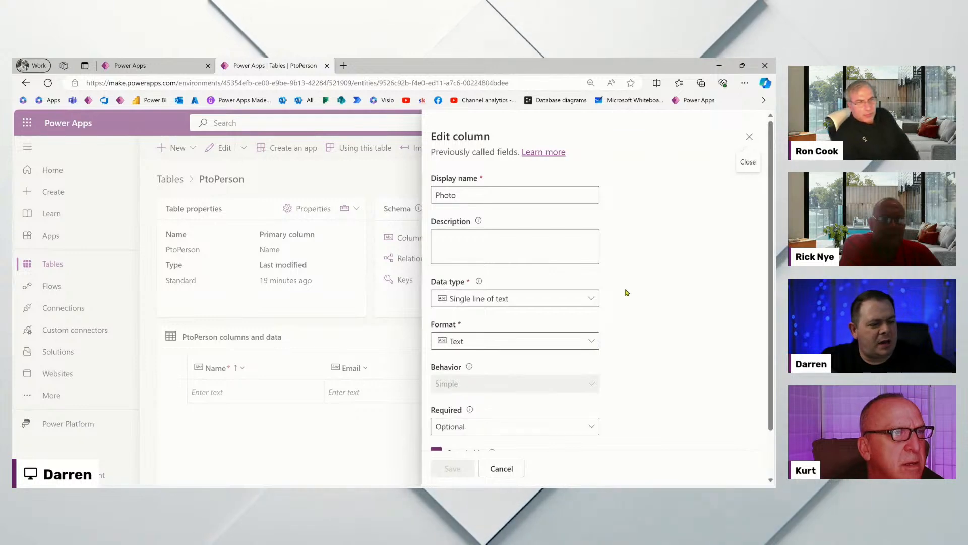
scroll(640, 348, down, 1)
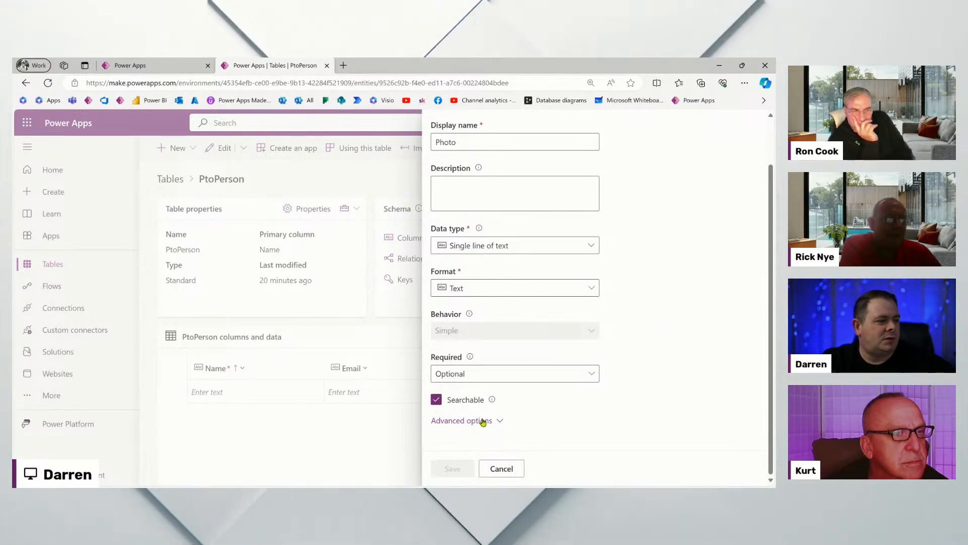
click(591, 247)
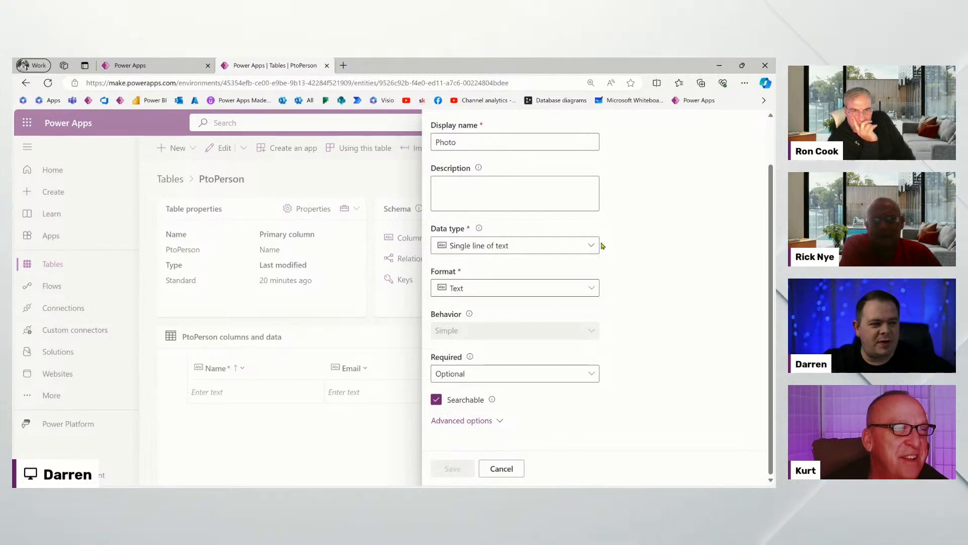
click(592, 248)
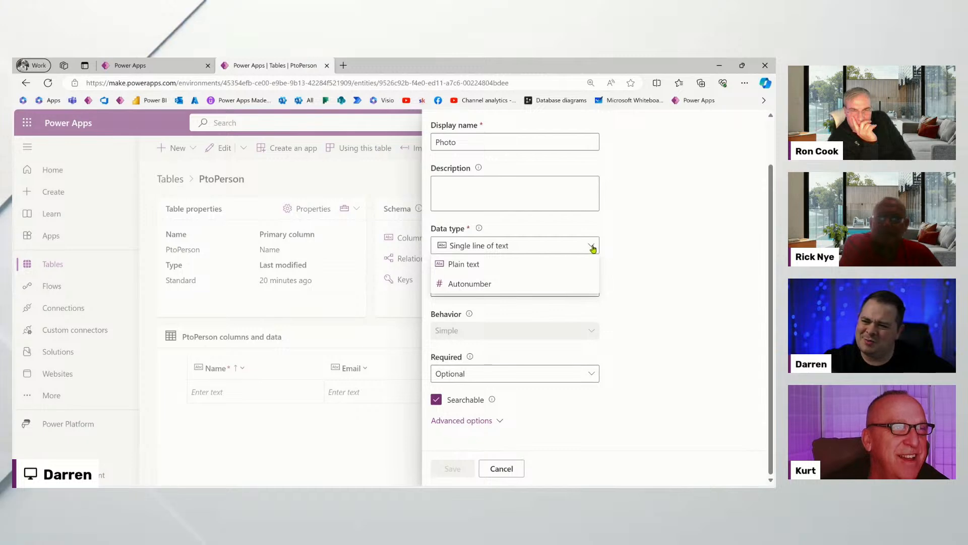
click(694, 256)
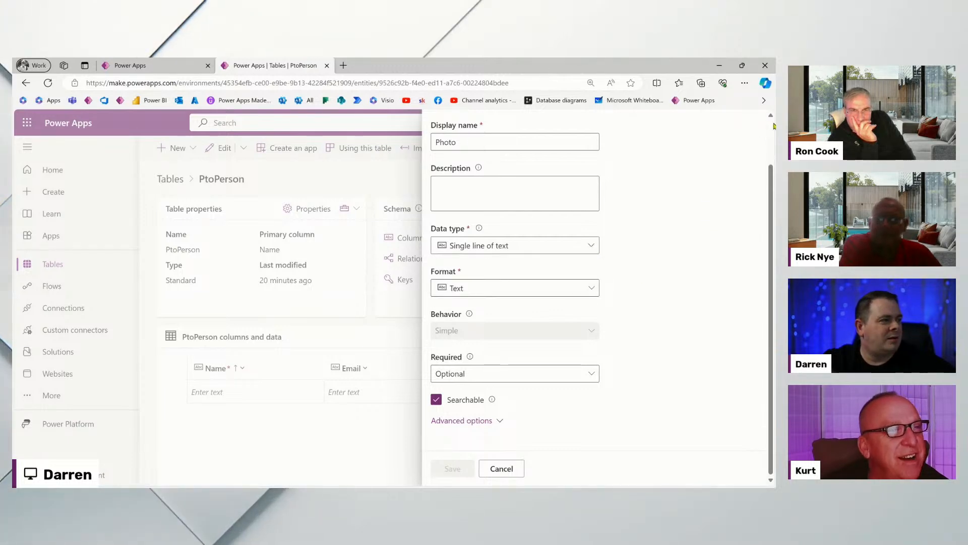
click(509, 470)
Delete the Photo column from the PtoPerson table
click(503, 369)
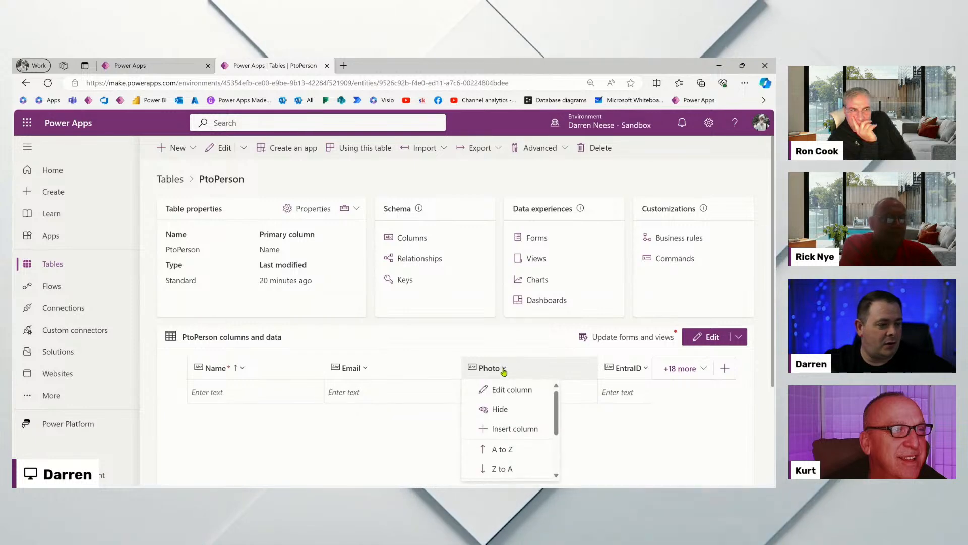
scroll(519, 426, down, 2)
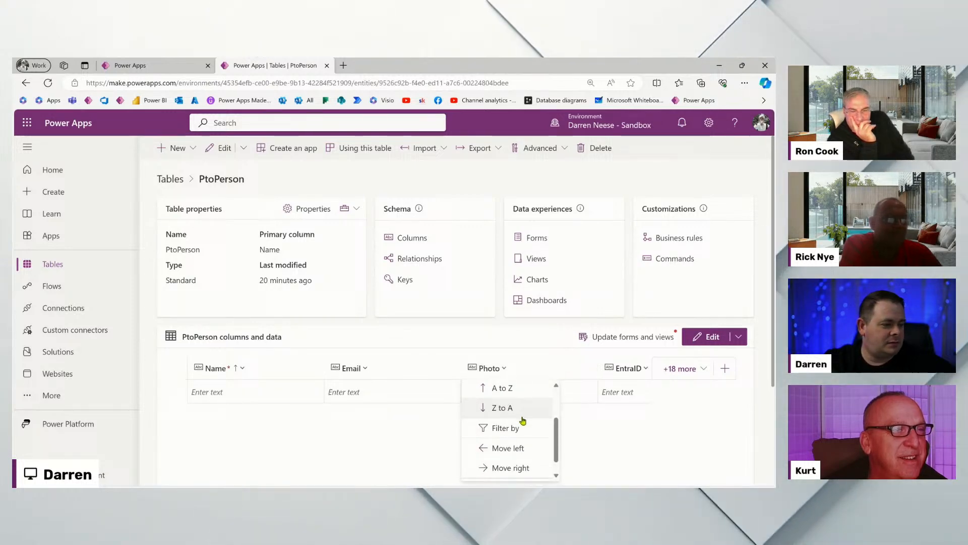
scroll(523, 464, down, 1)
click(517, 470)
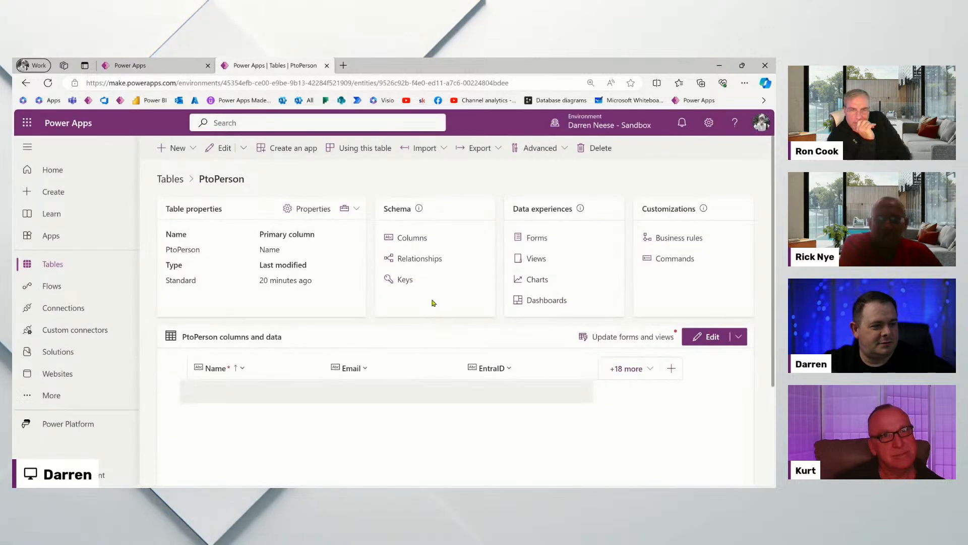
Start a new PtoPerson column with display name Photo and data type Image, and mark it as the primary image
click(668, 369)
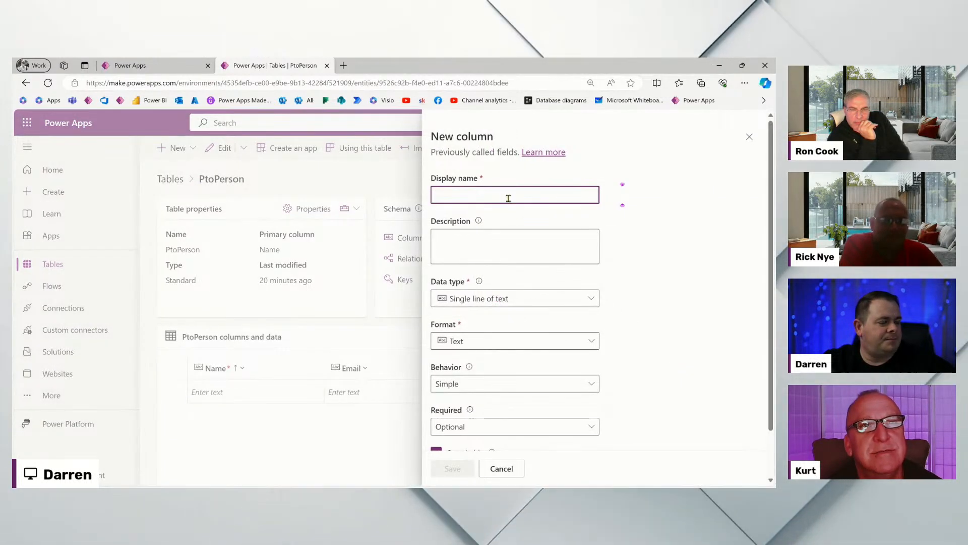
text(Photo)
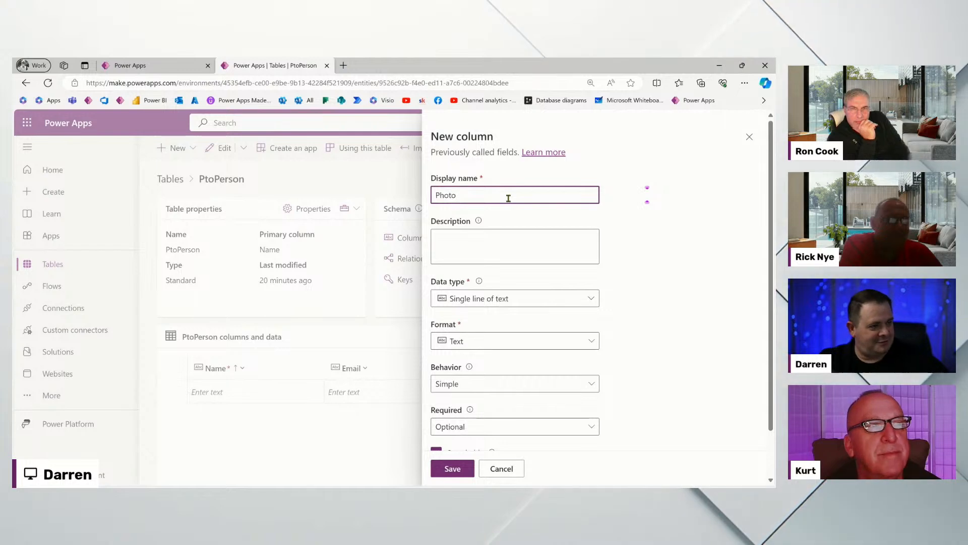
click(593, 302)
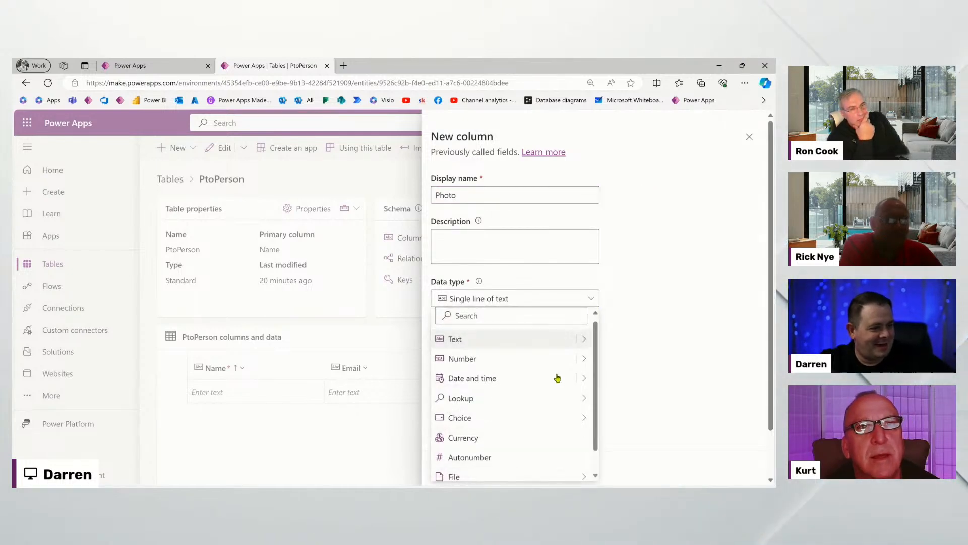
scroll(542, 394, down, 1)
mouse_move(585, 454)
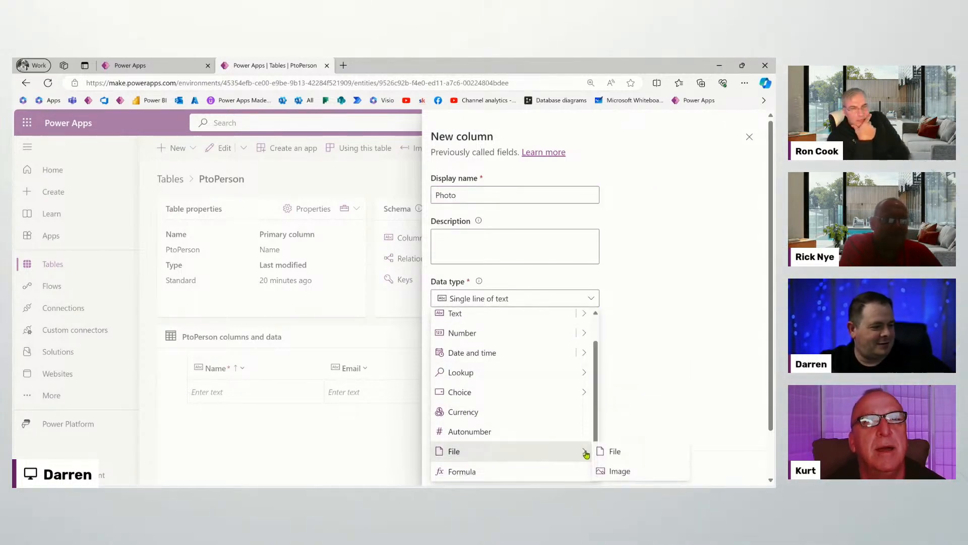
click(640, 473)
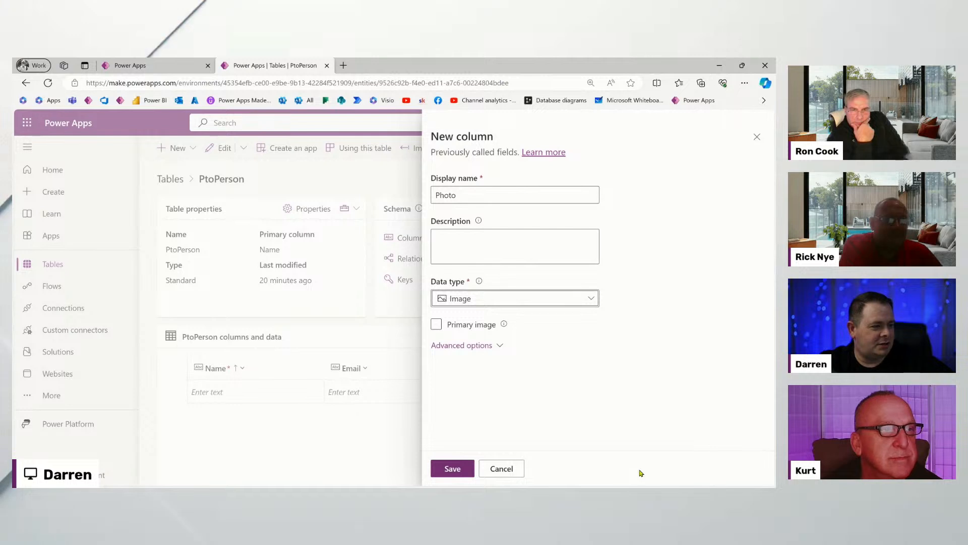
click(437, 325)
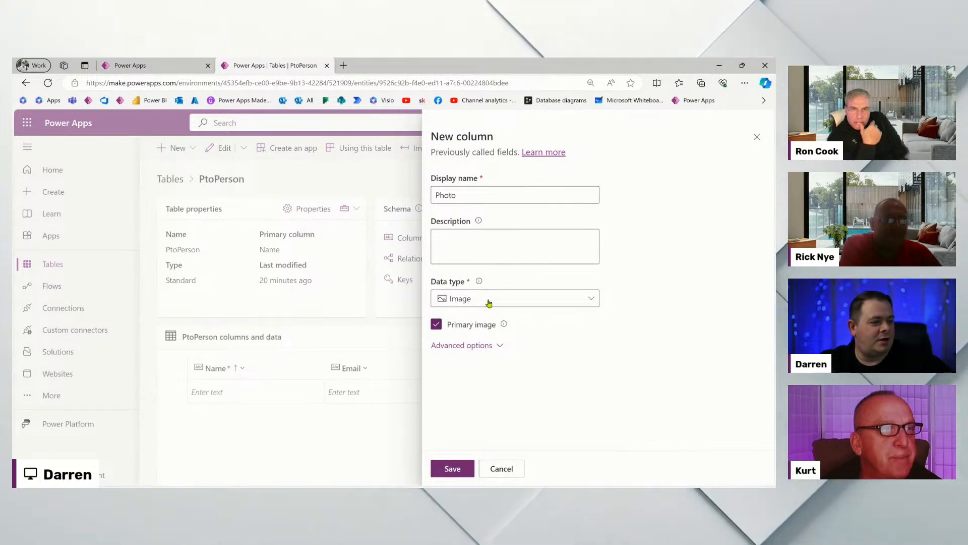
Review the new Photo column's advanced options, keep the maximum image size at 10240, and save the column
click(501, 346)
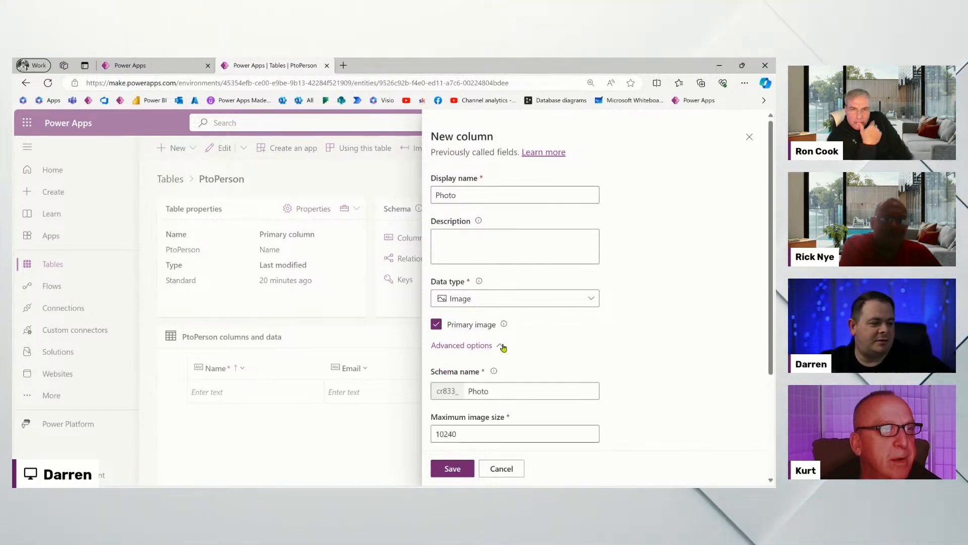
click(665, 353)
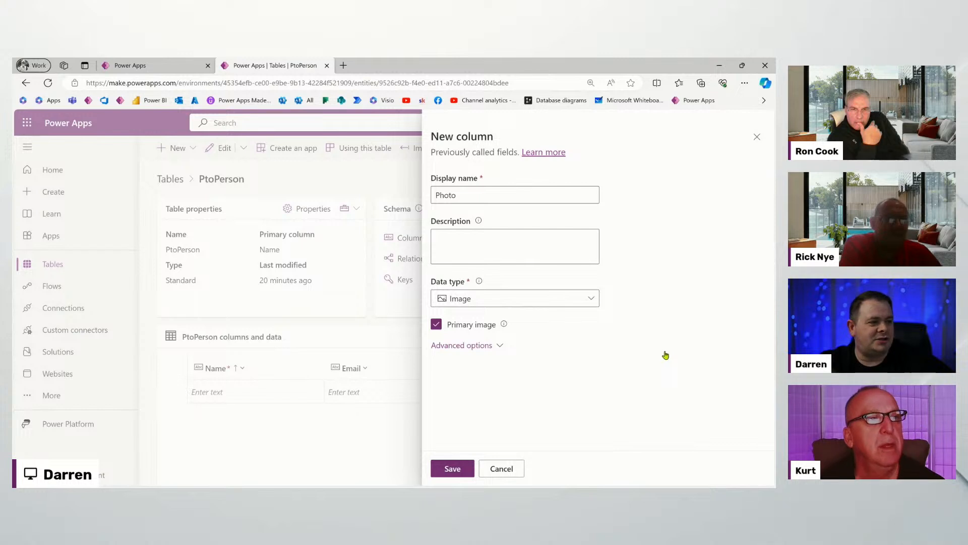
click(495, 352)
scroll(577, 356, down, 3)
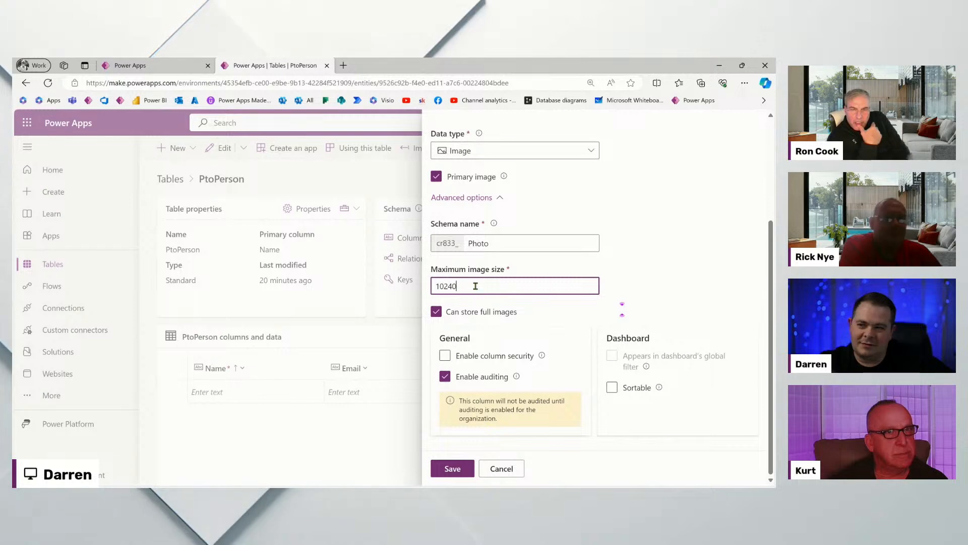
drag(475, 286, 407, 285)
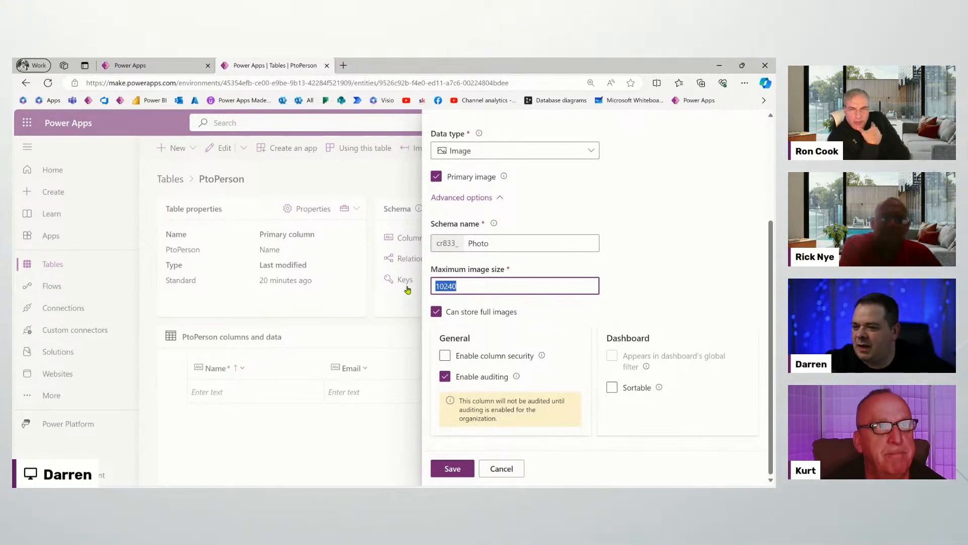
double_click(444, 284)
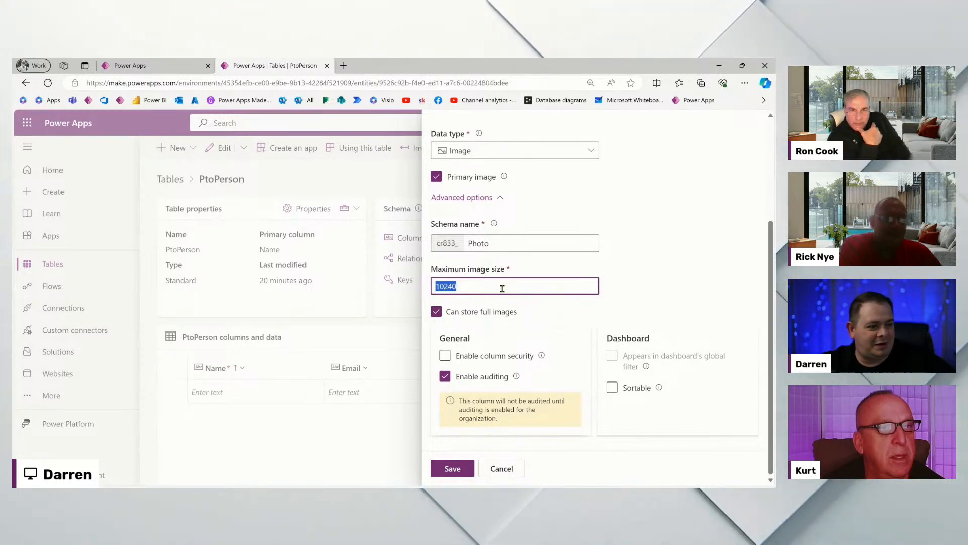
click(525, 283)
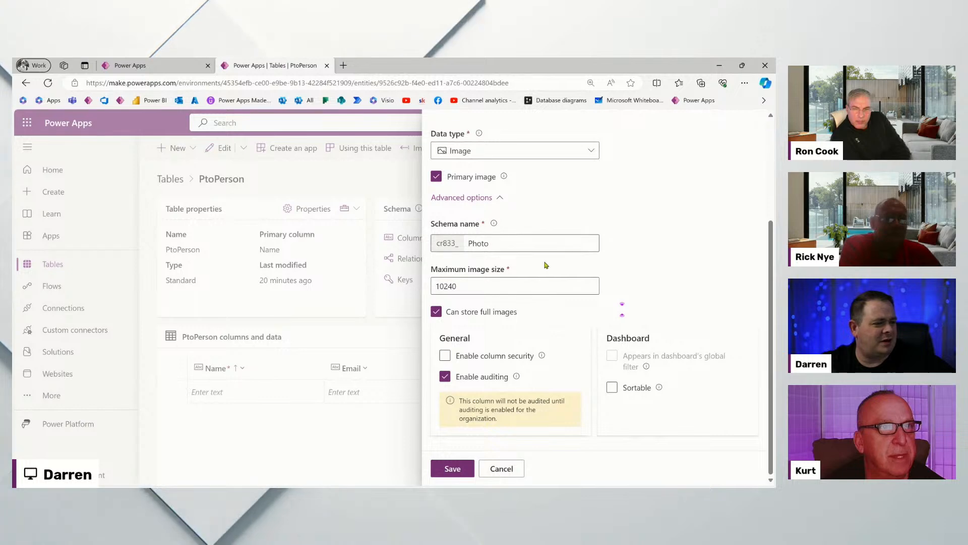
click(502, 283)
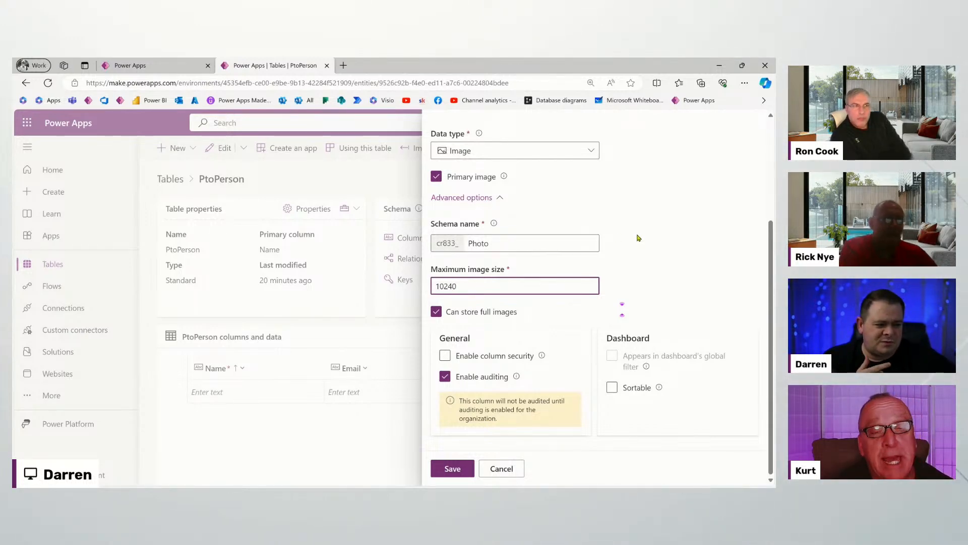
click(452, 469)
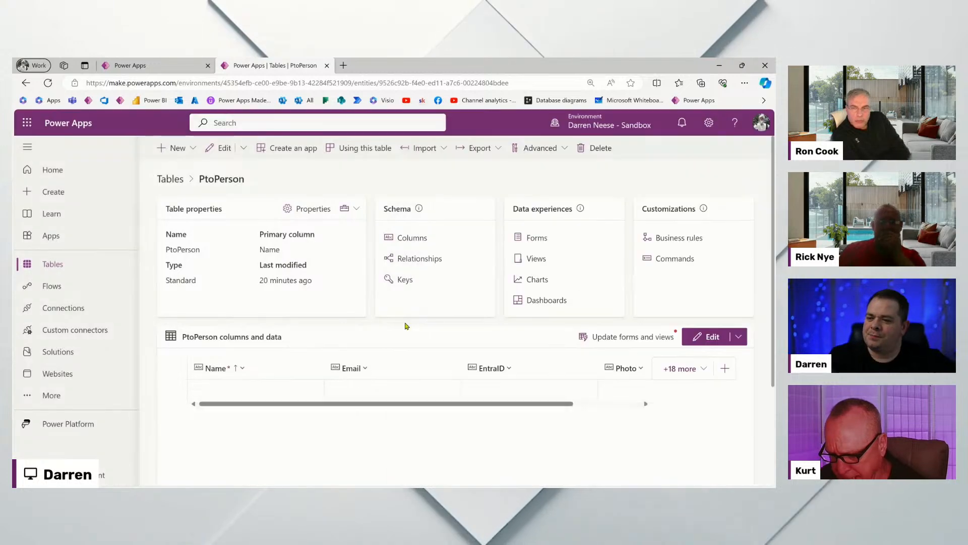
Return to the app editor and refresh the PtoPeople data source
click(161, 68)
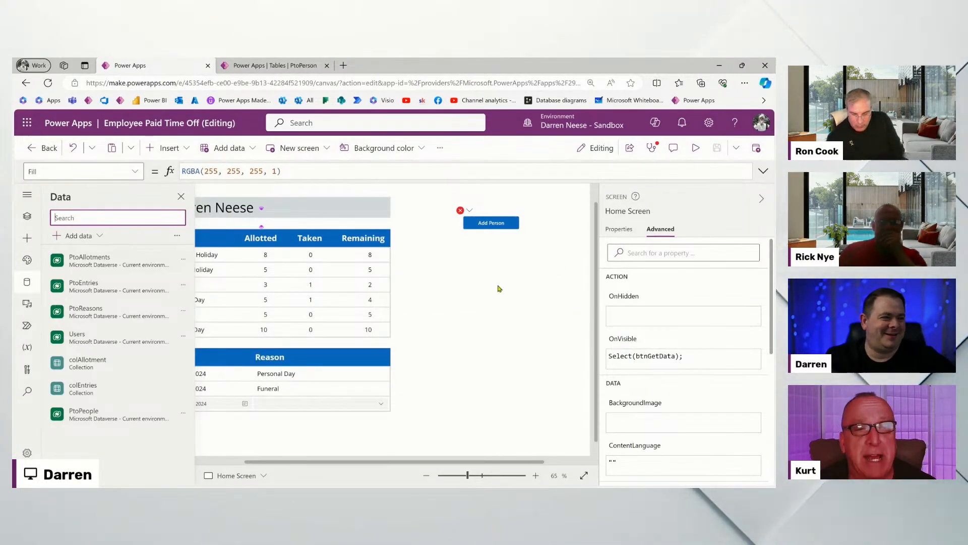
click(184, 415)
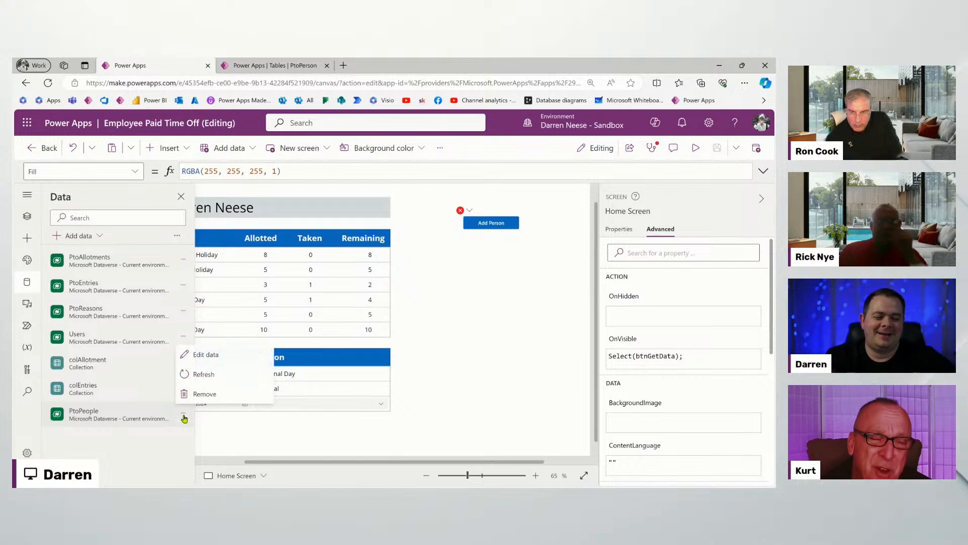
click(205, 376)
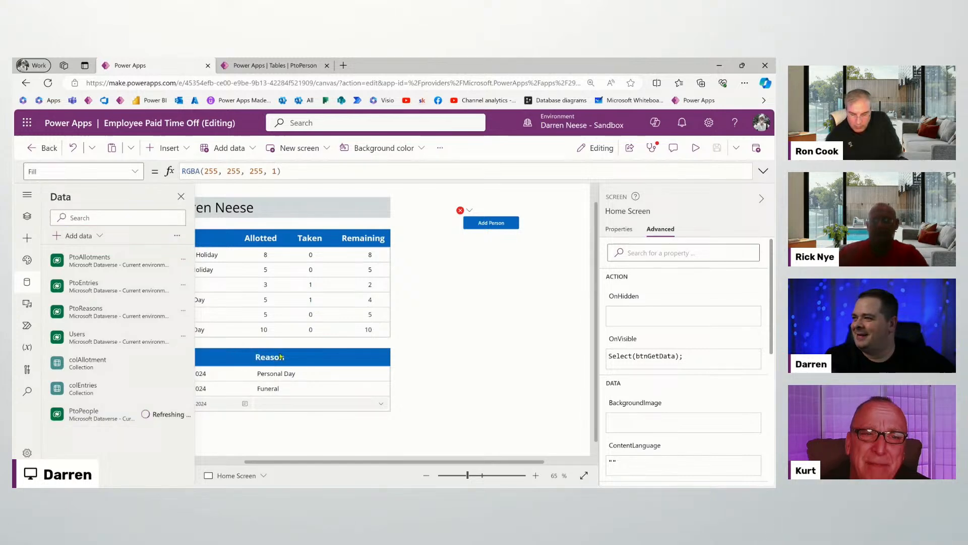
Run the Add Person button in preview mode and return to editing
click(697, 150)
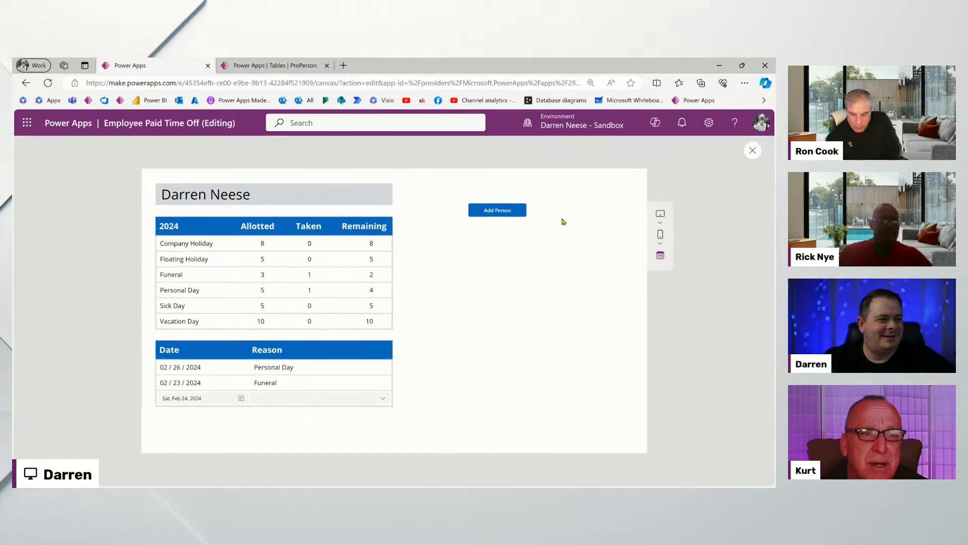
click(512, 215)
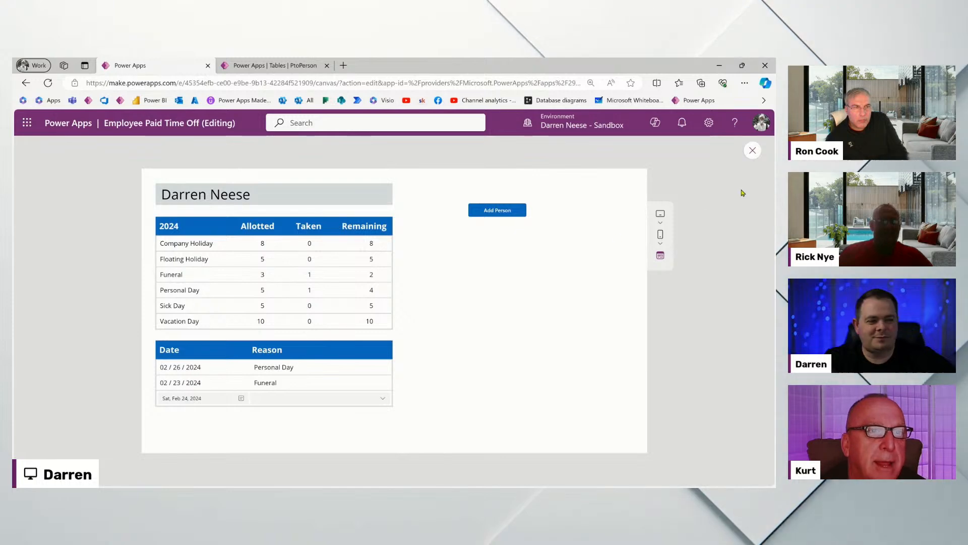
click(753, 151)
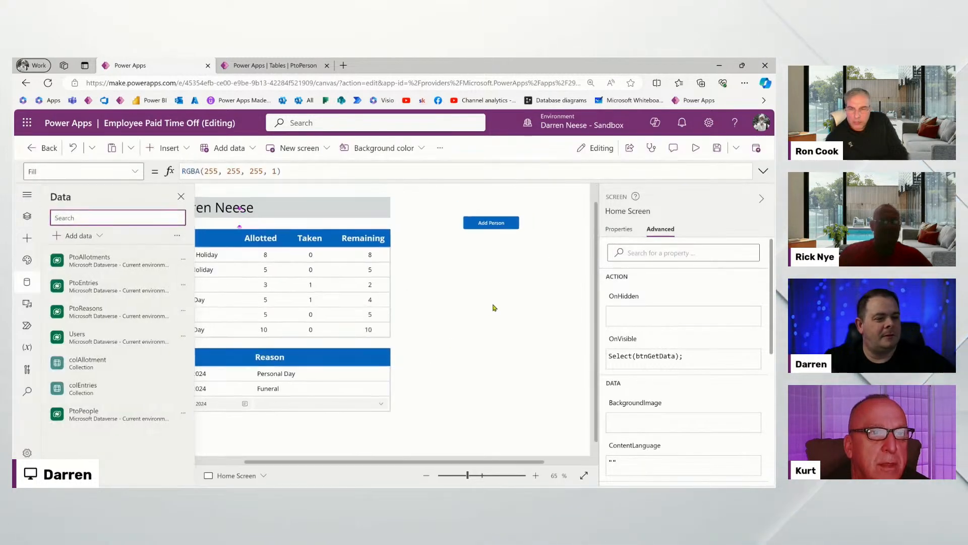
Insert a classic Image control on the Home Screen and place it below the Add Person button
drag(497, 469, 371, 464)
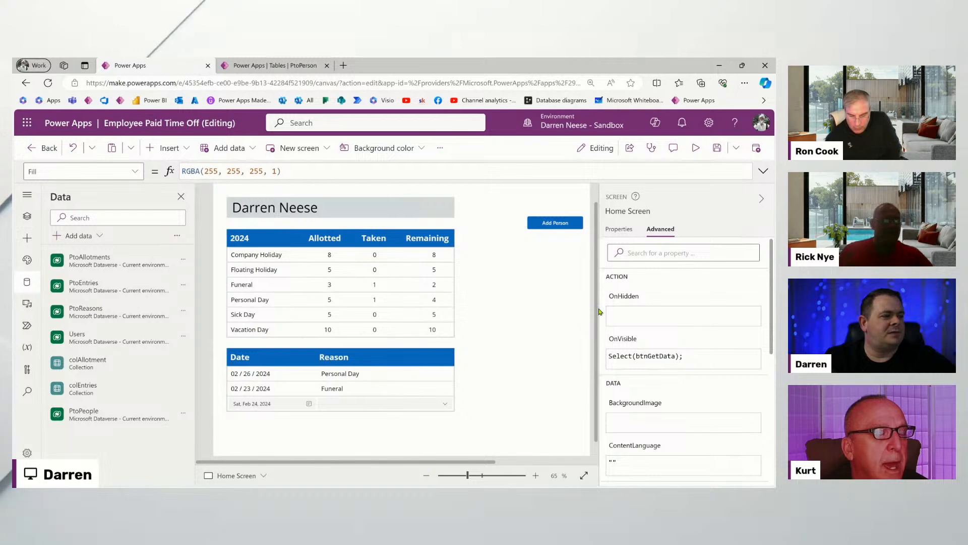
click(165, 149)
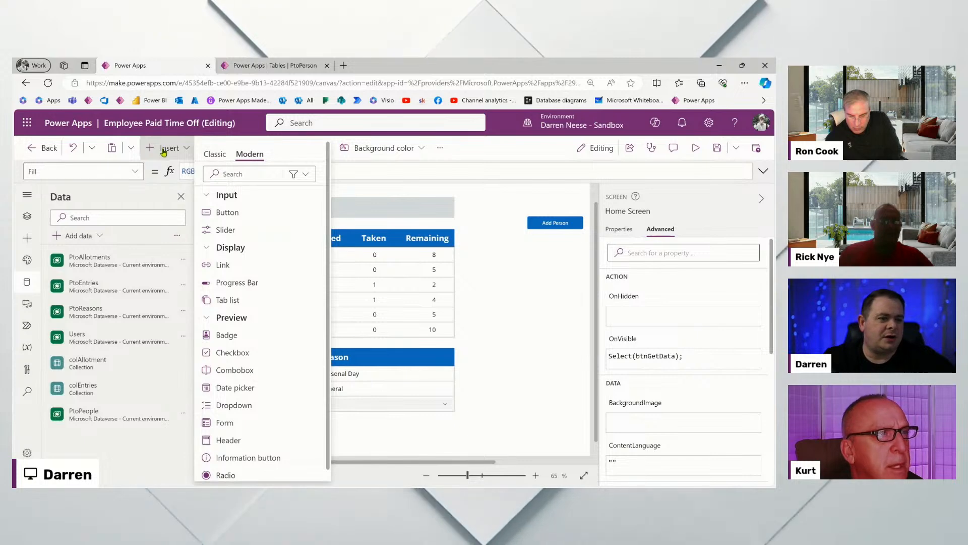
click(215, 155)
click(233, 173)
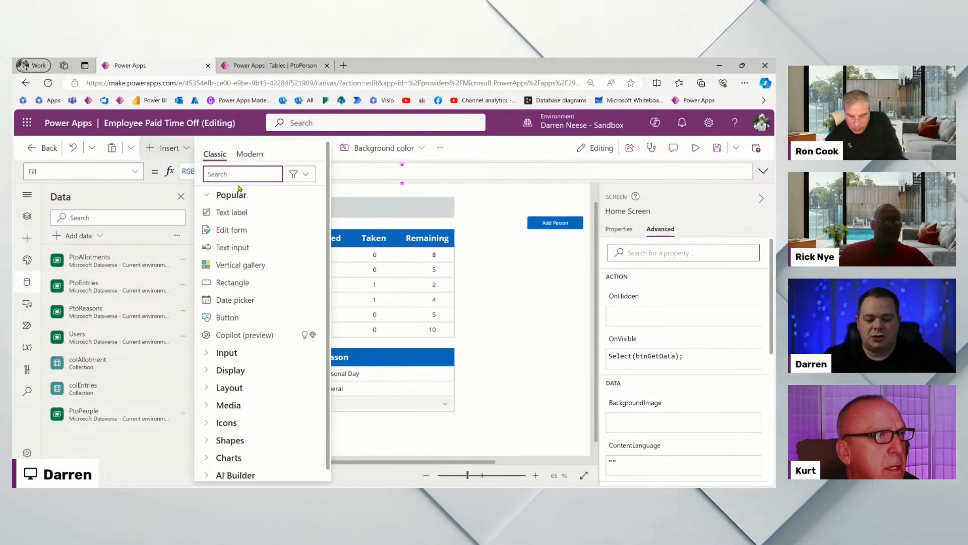
text(image)
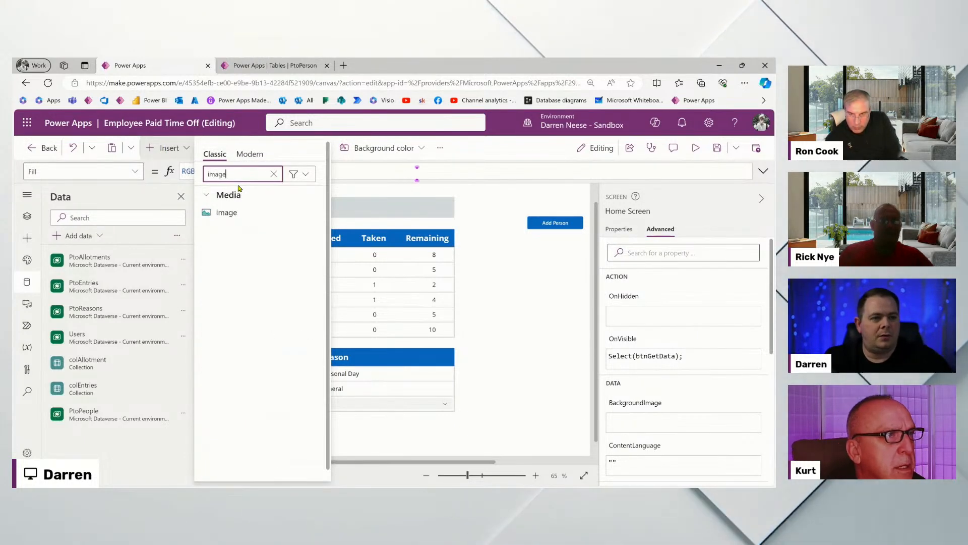
click(229, 213)
drag(254, 227, 524, 270)
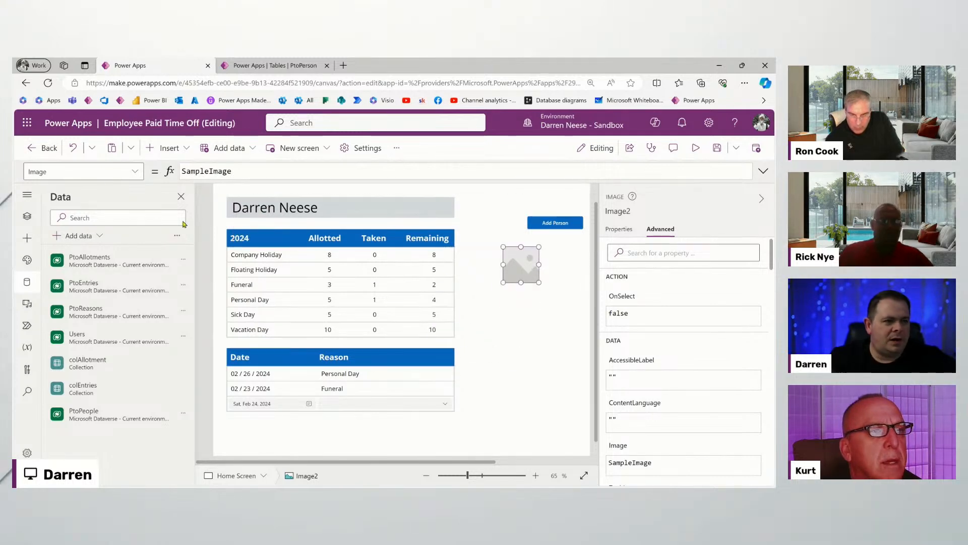
Replace the Image control's SampleImage value with the start of a LookUp formula on the PtoPeople table
double_click(259, 165)
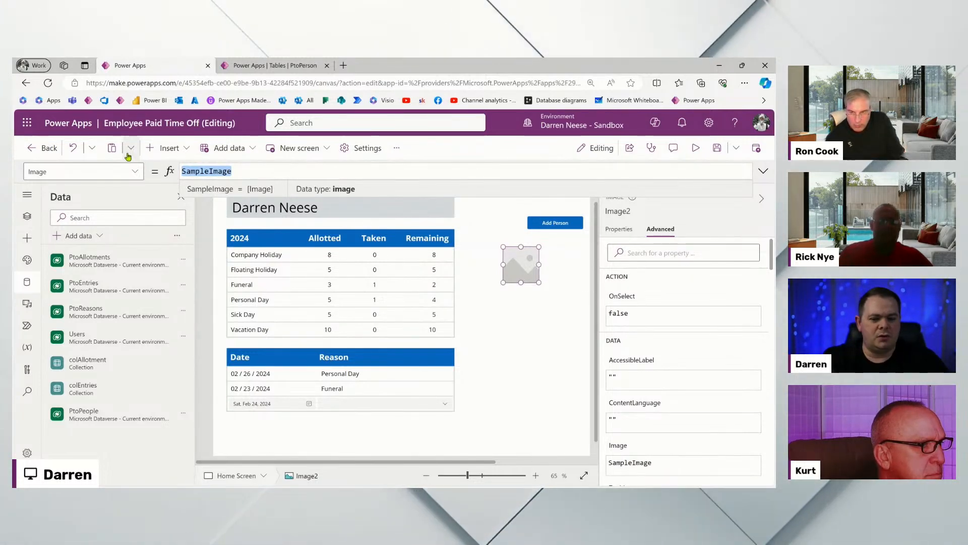
text(LookUP)
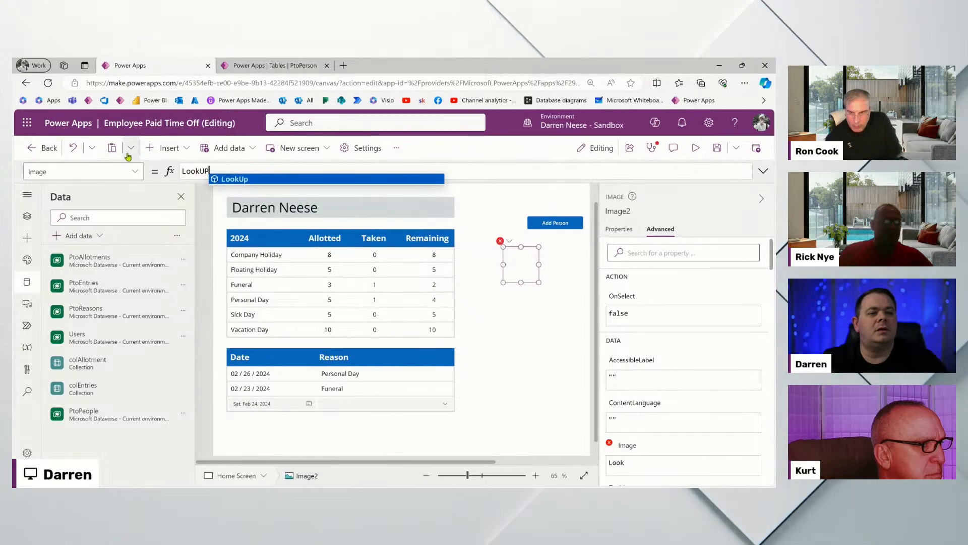
key(BackSpace)
text(p)
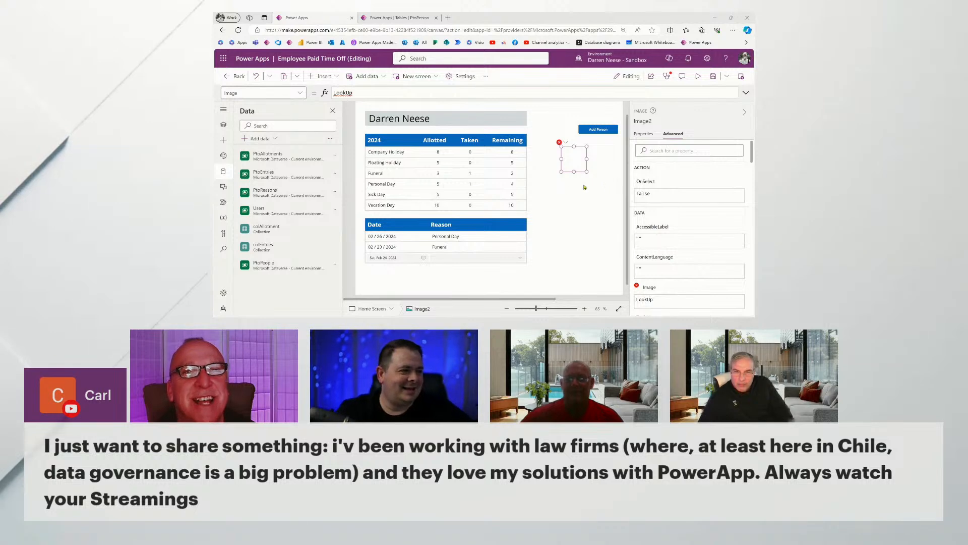
text(()
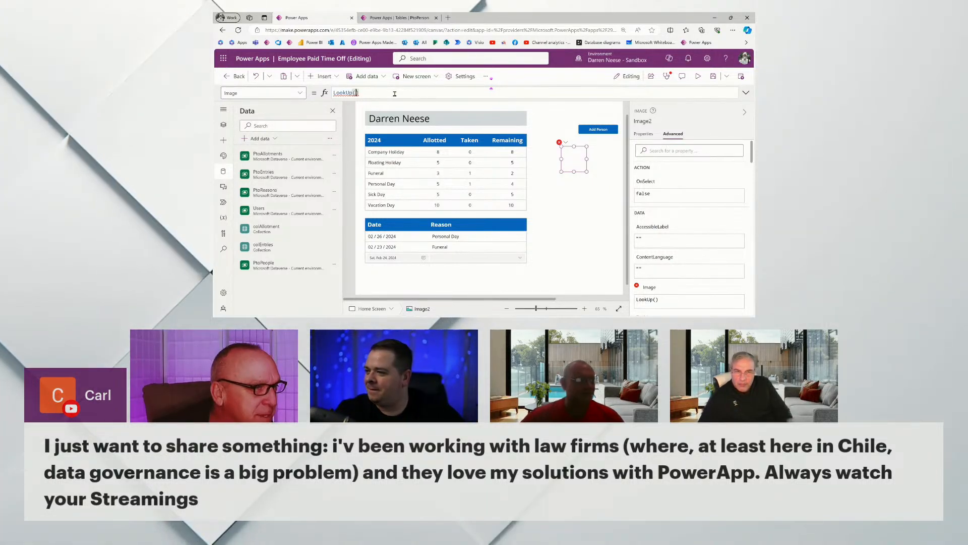
text(Pto)
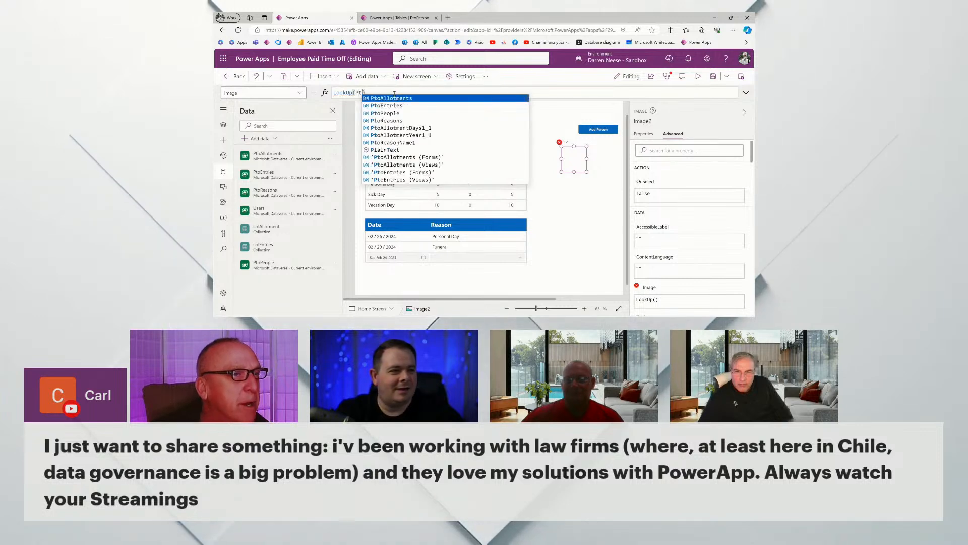
text(People)
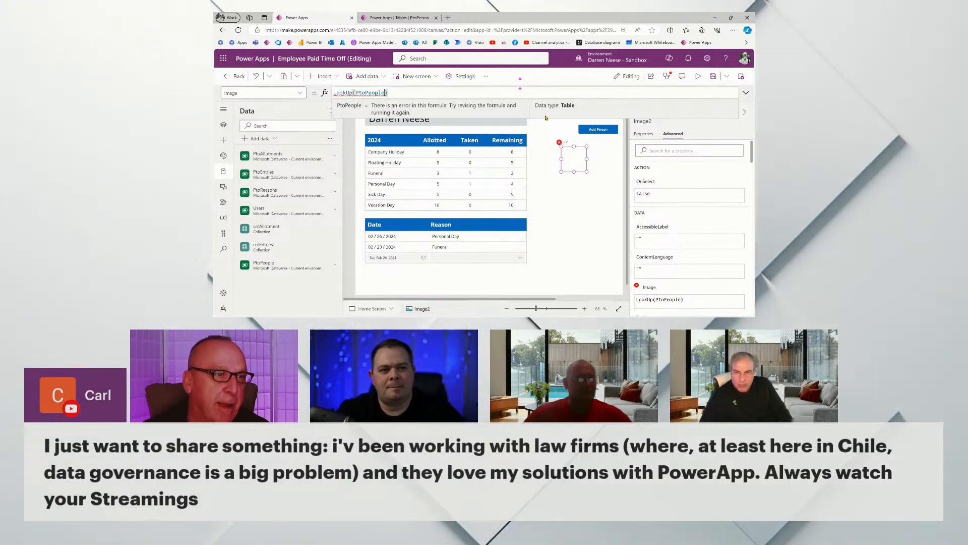
text(,)
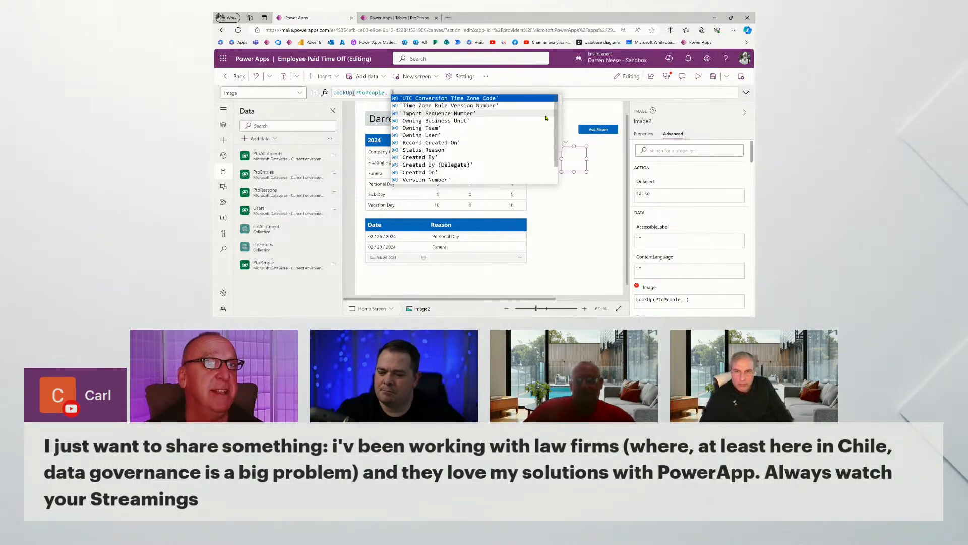
Add the LookUp condition EntraID = User().EntraObjectId to the Image formula
text(Ent)
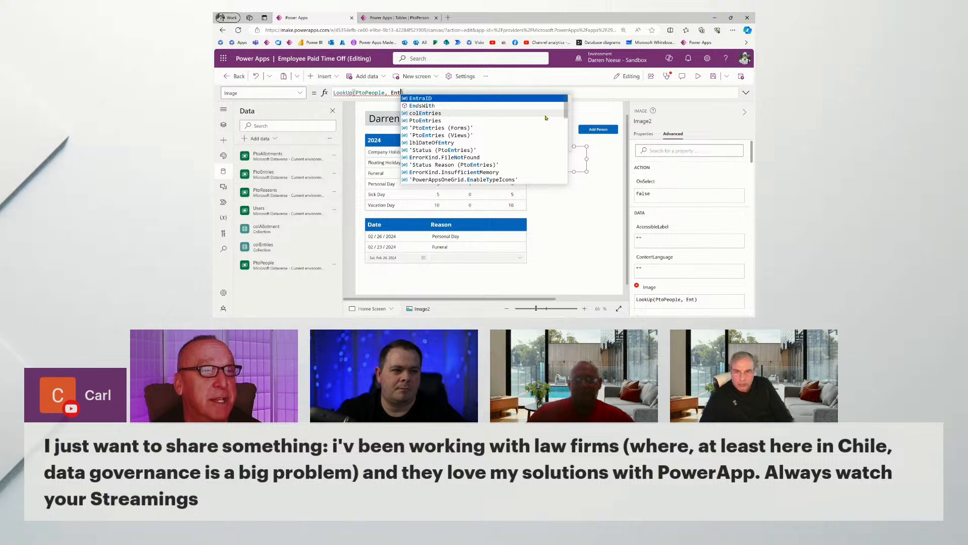
key(Tab)
text(= User.)
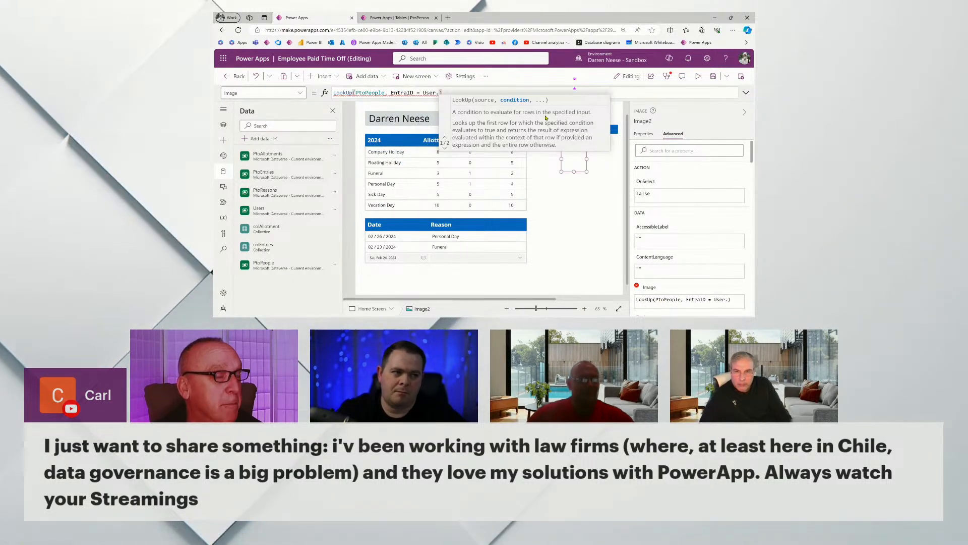
text(entra)
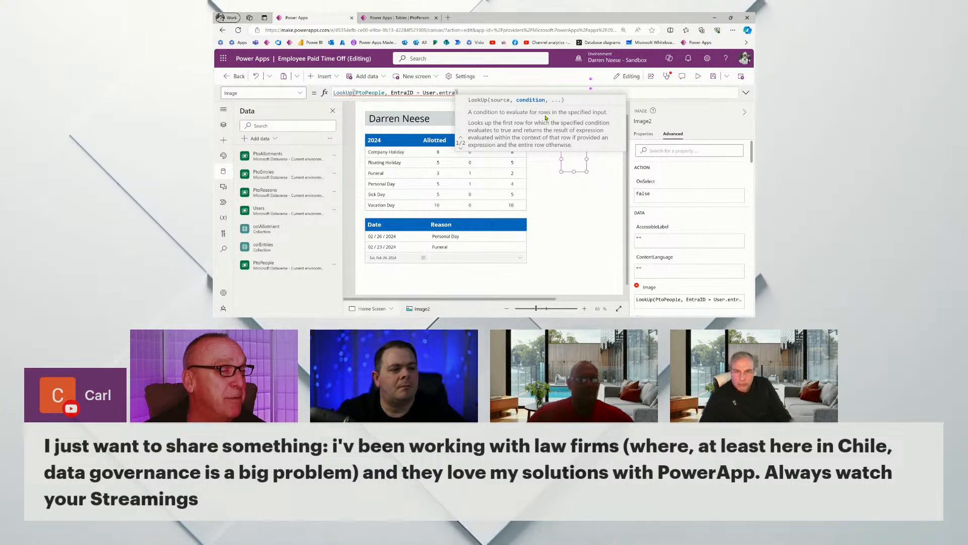
key(BackSpace)
key(BackSpace)
key(BackSpace)
key(BackSpace)
key(BackSpace)
key(BackSpace)
text(())
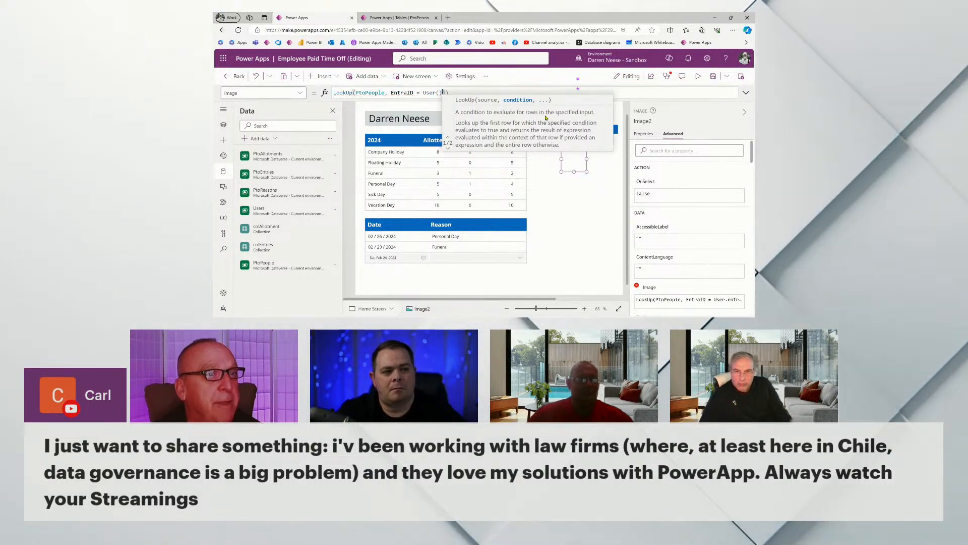
text(.e)
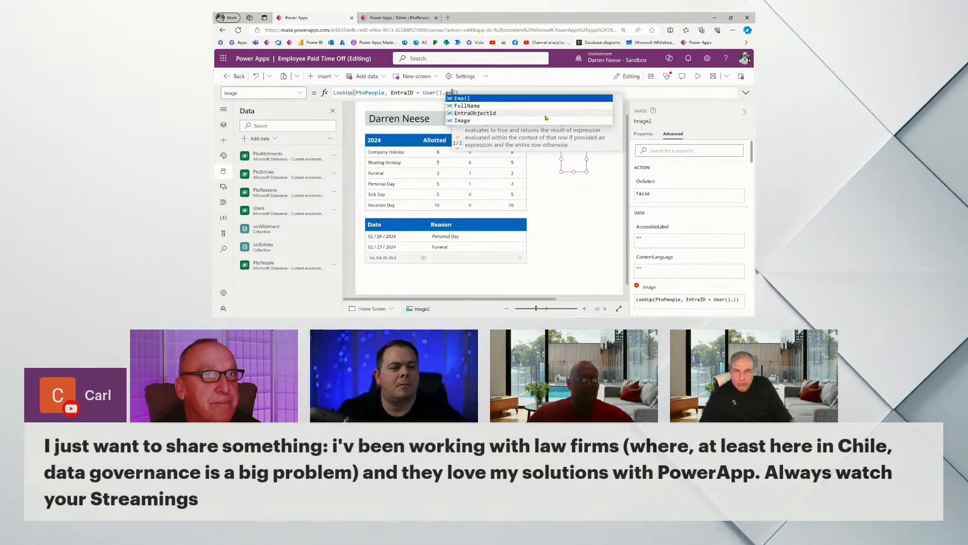
text(n)
click(502, 99)
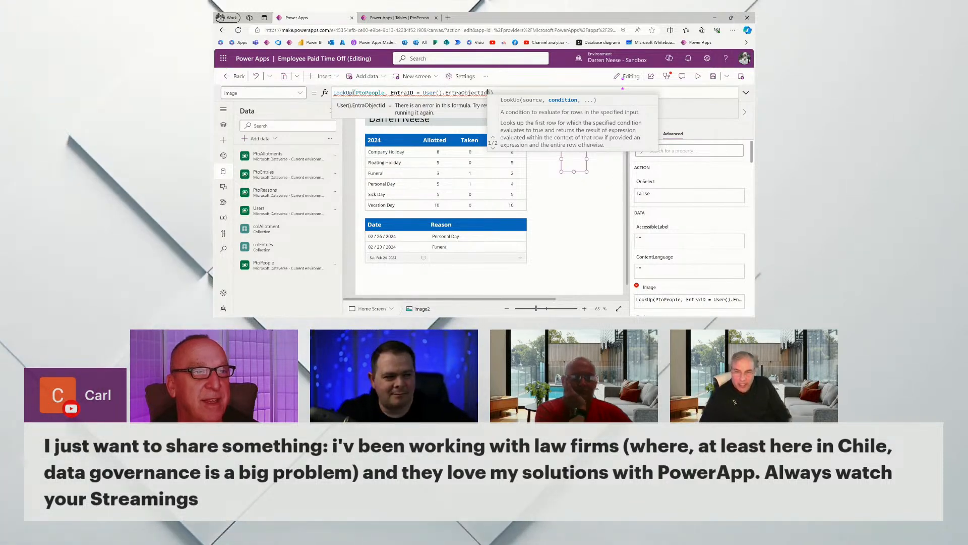
Expand the formula editor and split the LookUp formula so that each argument stands on its own line
click(746, 93)
click(391, 92)
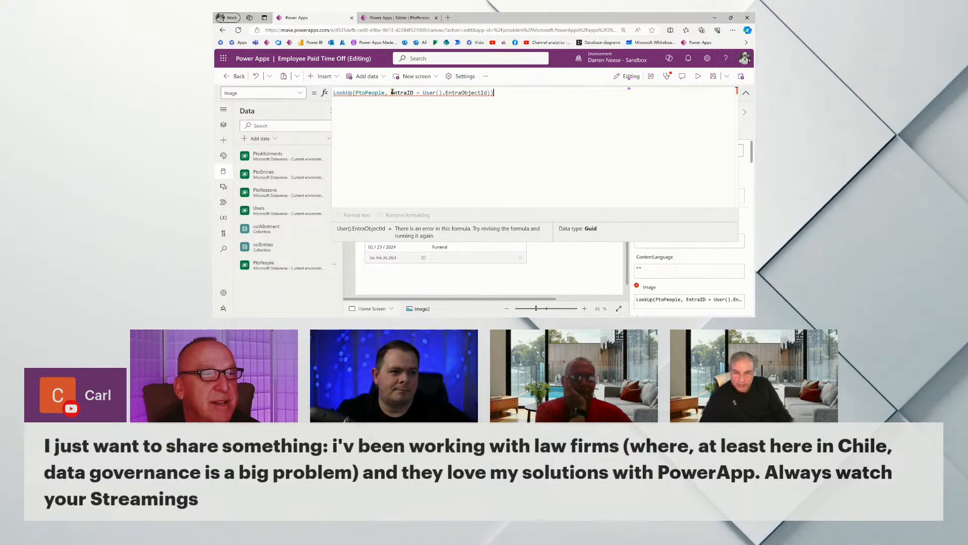
key(shift+Return)
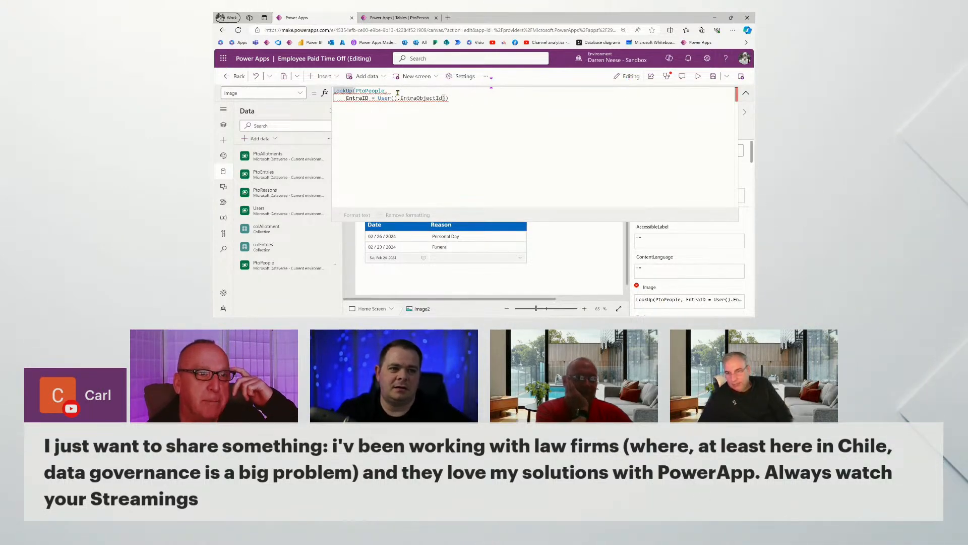
key(Down)
key(End)
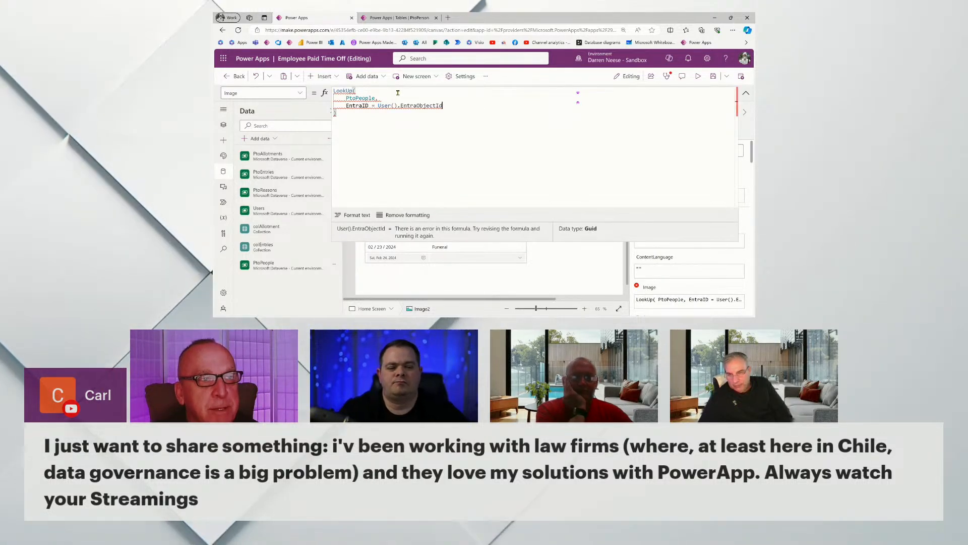
Add Photo on its own line as the result argument of the LookUp formula
text(,)
text(cr833_PhotoId)
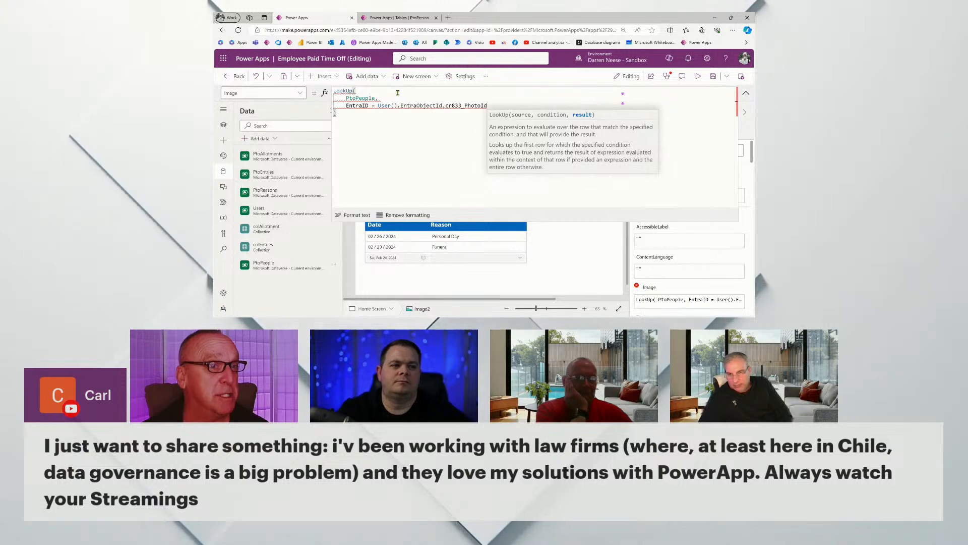
key(ctrl+shift+Left)
key(BackSpace)
key(Return)
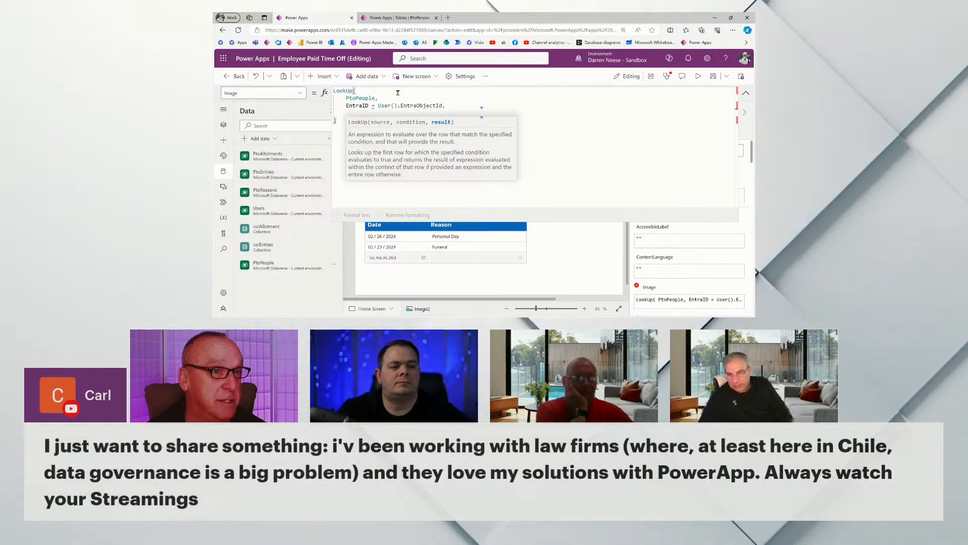
text(Photo)
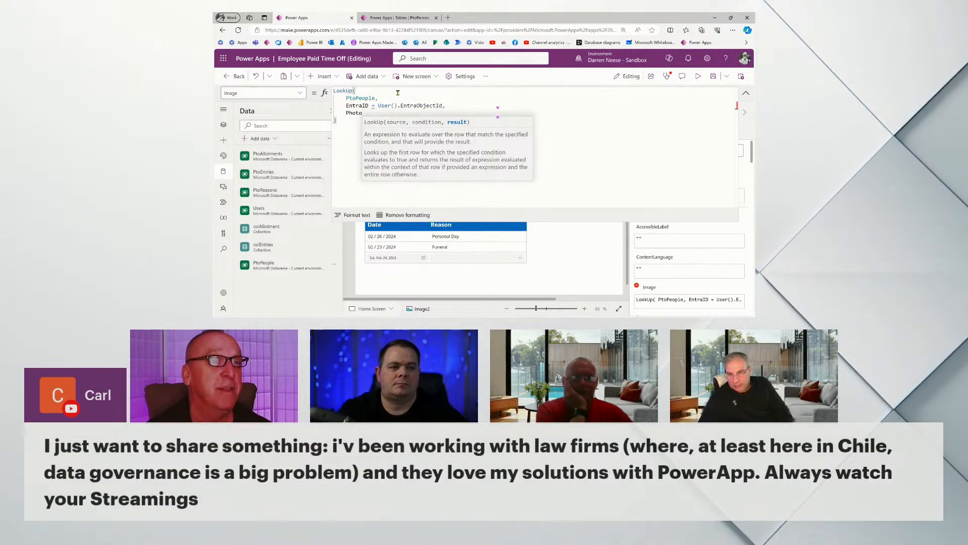
Reduce the formula editor's height and insert "Tex" in front of User() in the LookUp condition
click(645, 142)
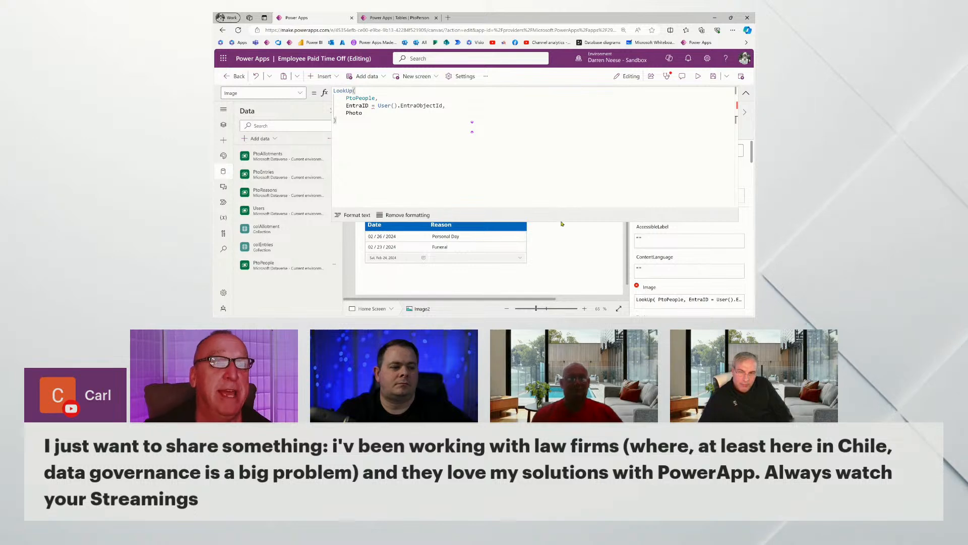
drag(566, 152, 538, 152)
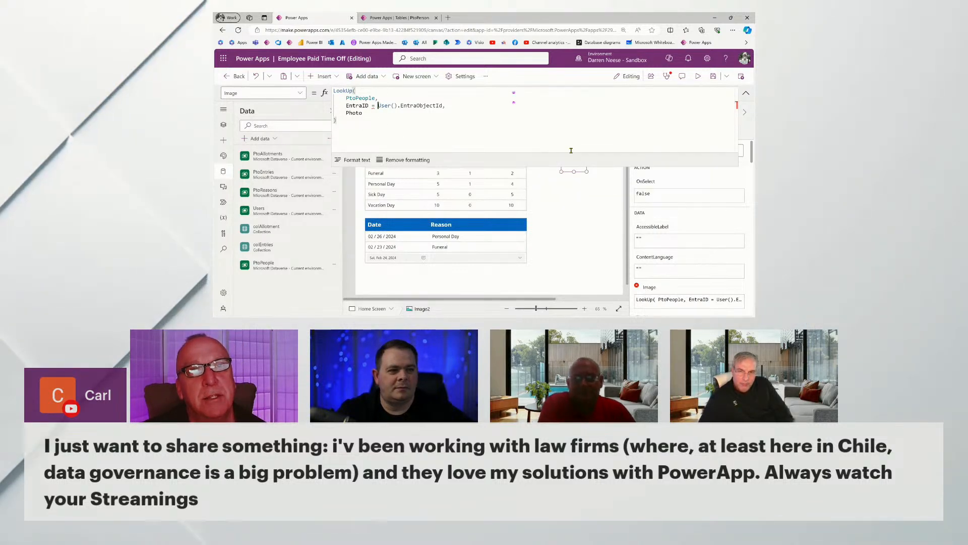
text(Tex)
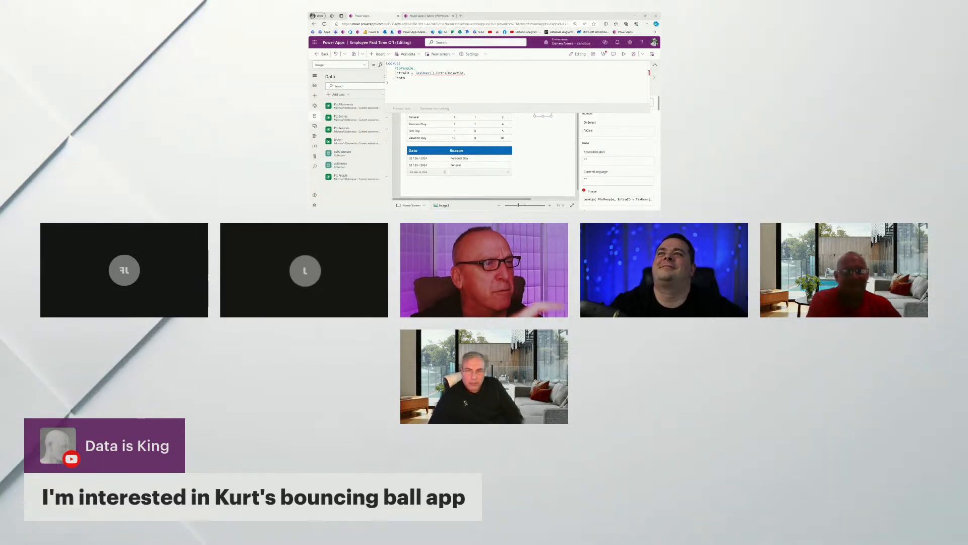
Switch to the Learn Power Apps classroom in a maximized browser window and open the lesson "24 - Animation in Power Apps"
drag(309, 48, 481, 47)
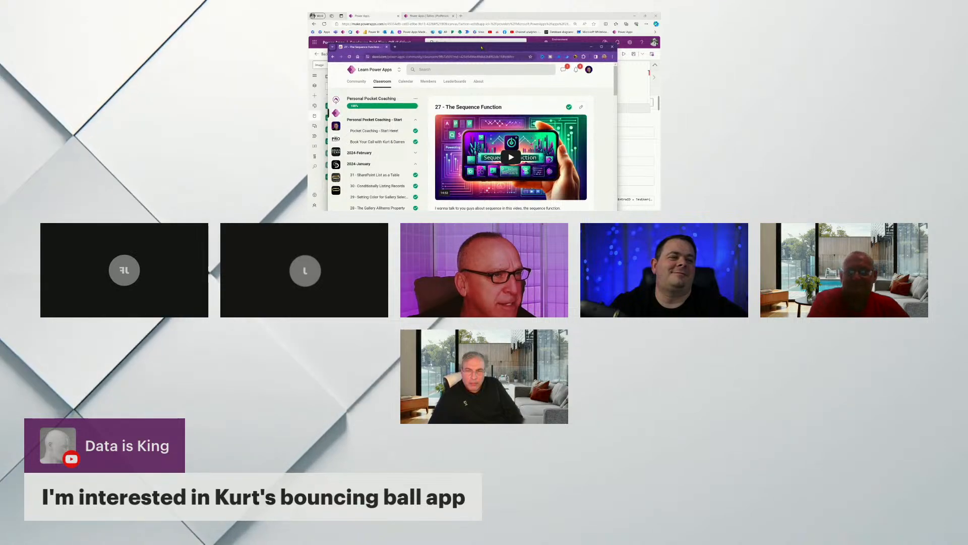
double_click(481, 48)
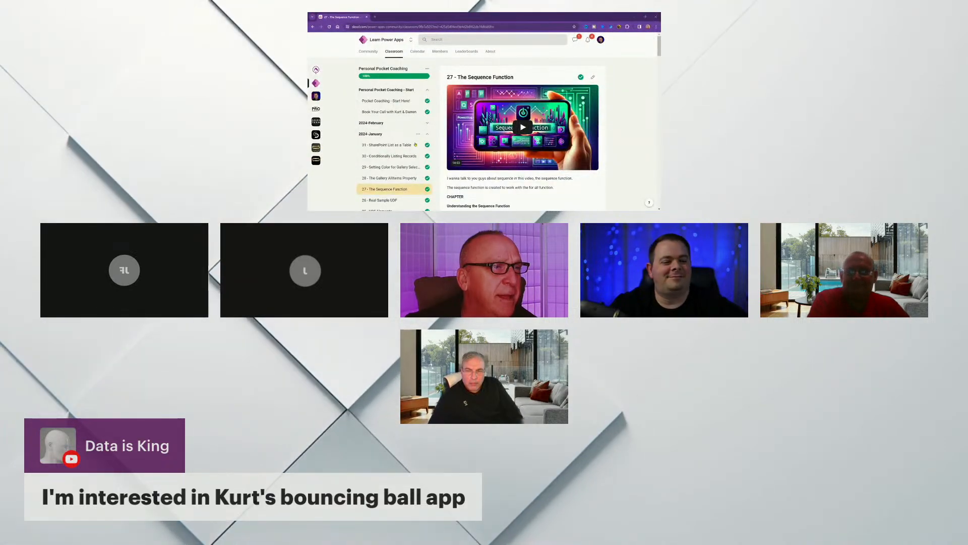
scroll(416, 145, down, 15)
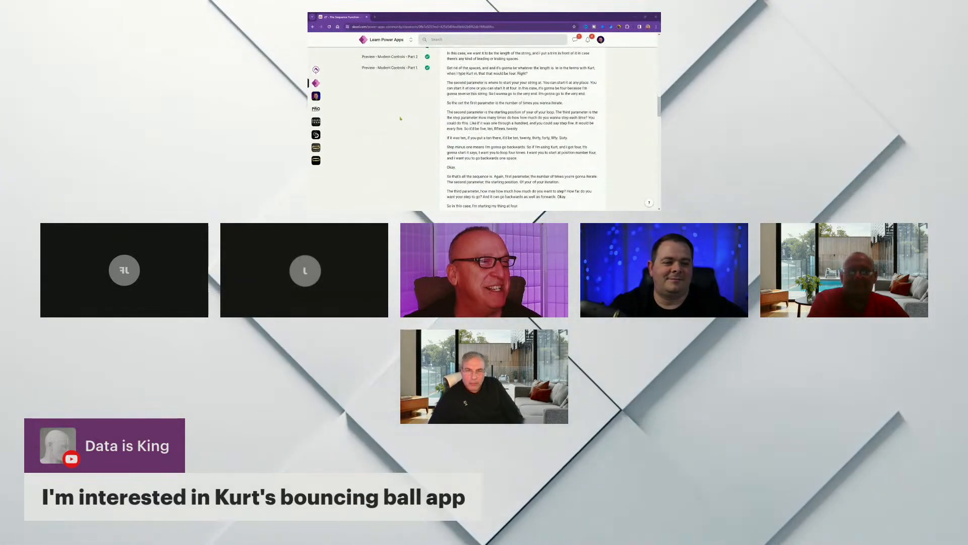
scroll(403, 131, up, 5)
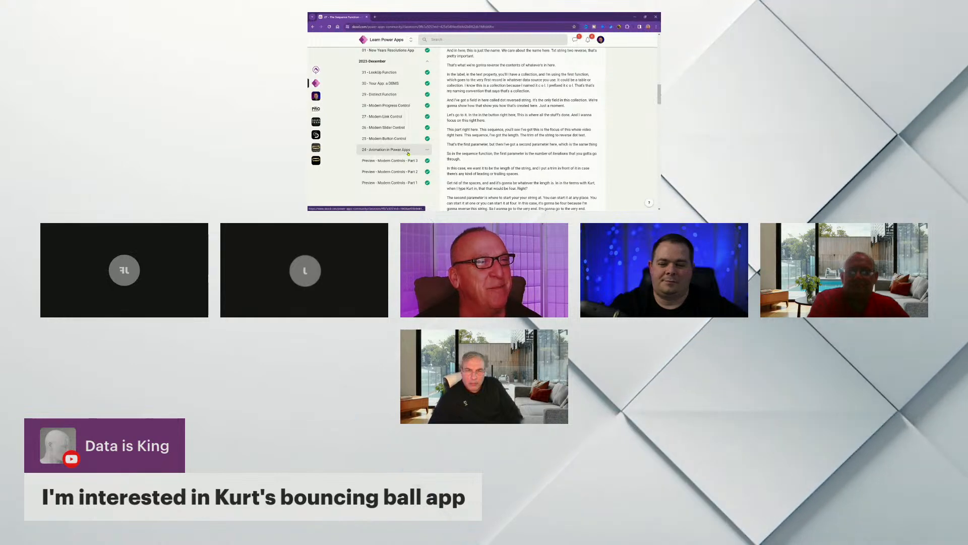
click(408, 151)
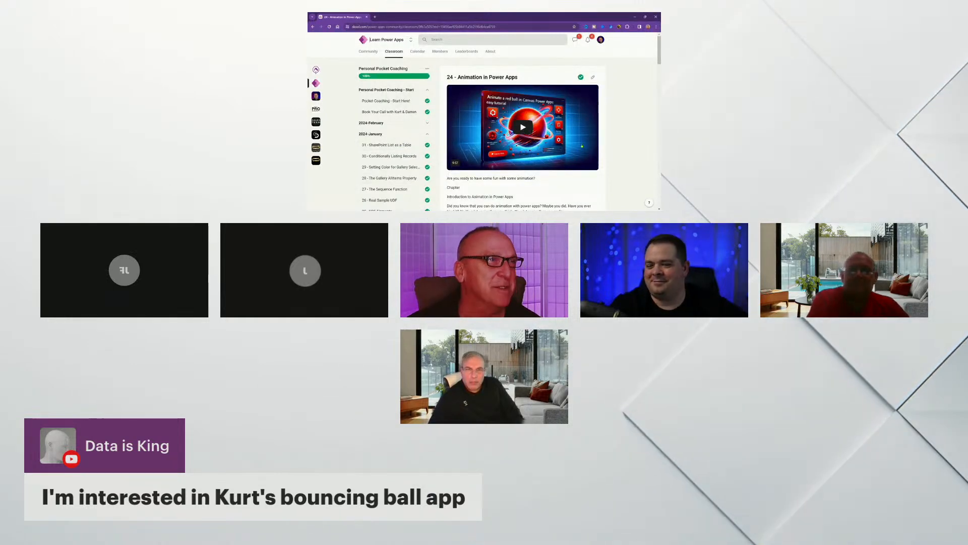
scroll(581, 173, down, 10)
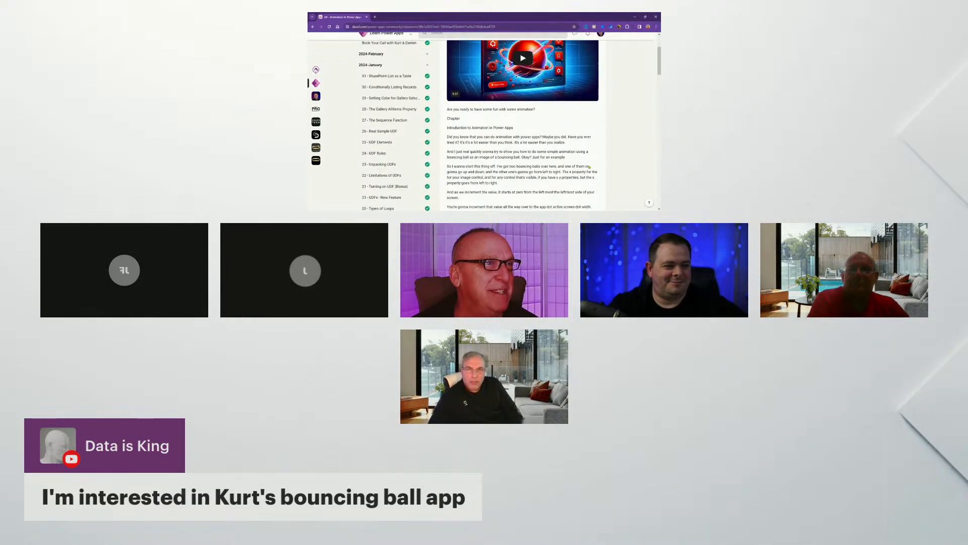
scroll(588, 174, up, 10)
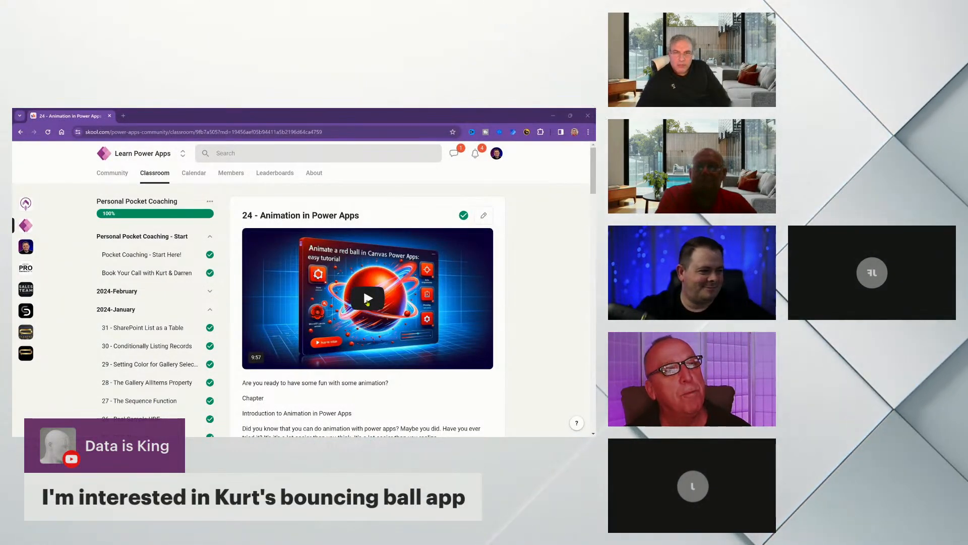
Play the animation lesson's video from the start in full screen
click(354, 341)
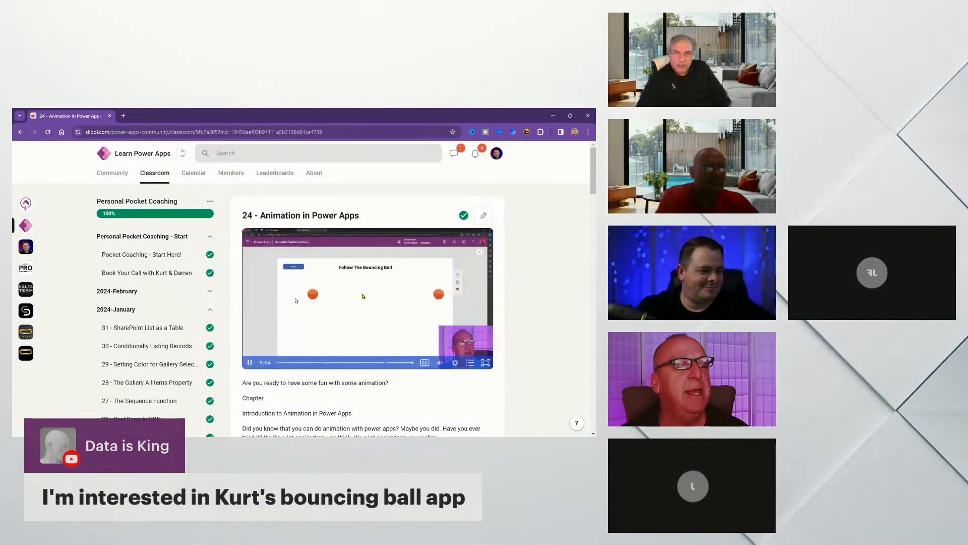
click(485, 363)
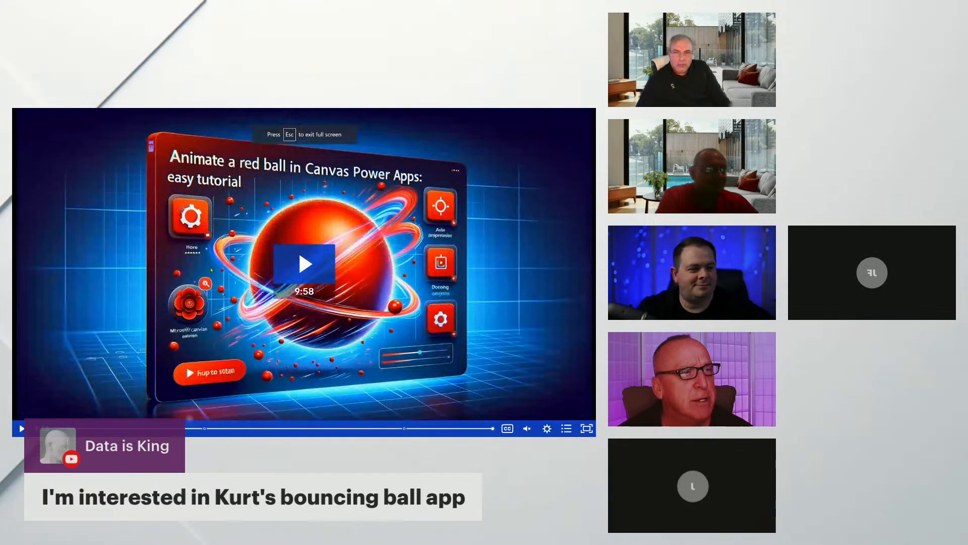
click(313, 271)
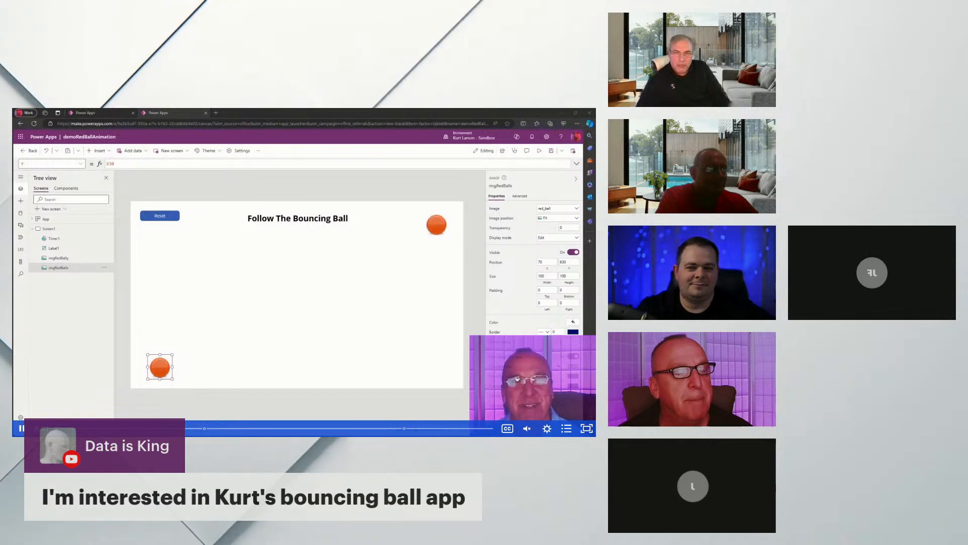
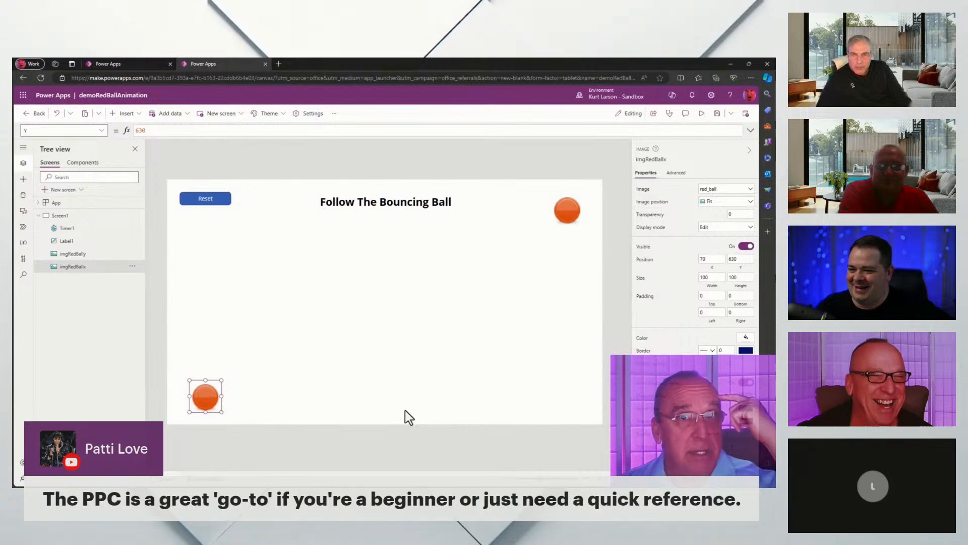
Inspect the Reset timer in demoRedBallAnimation and look through the properties available on Screen1
click(212, 199)
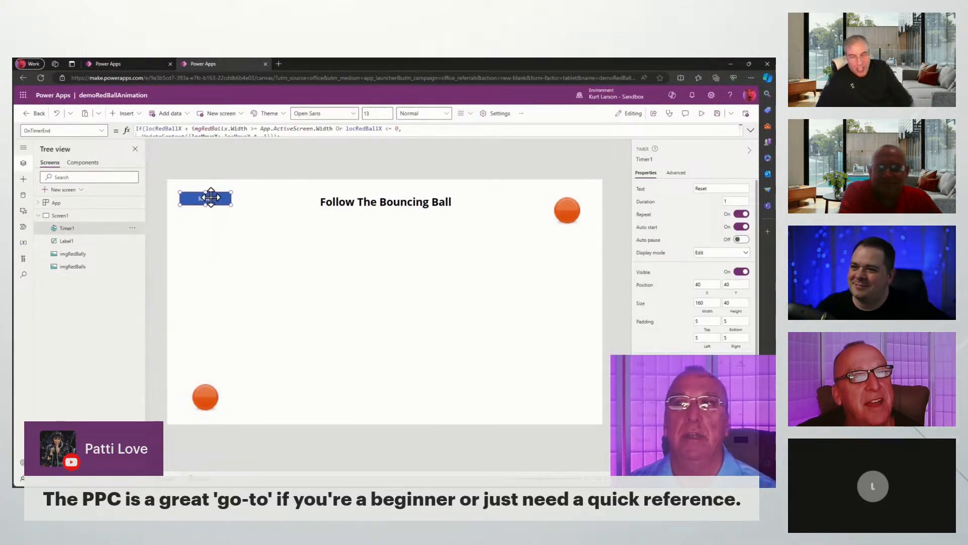
click(325, 250)
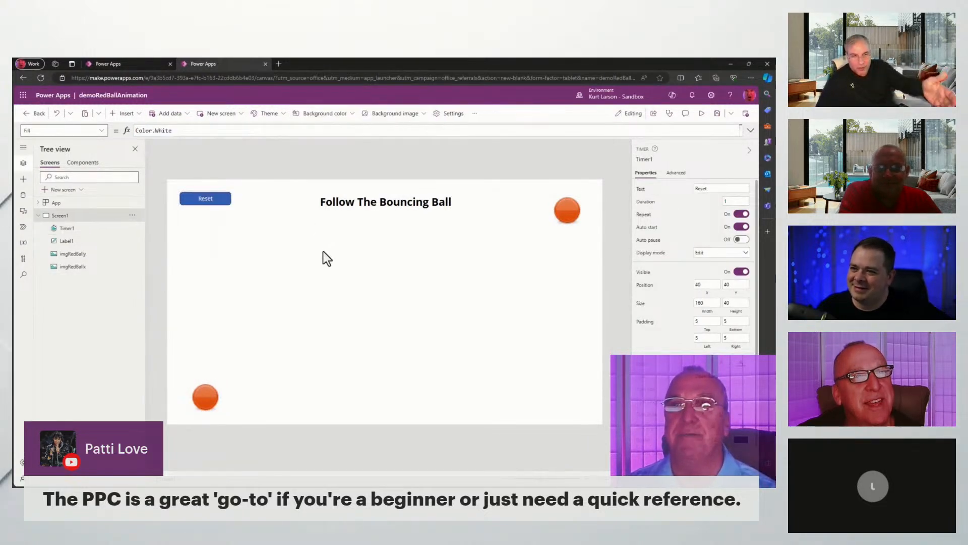
click(104, 130)
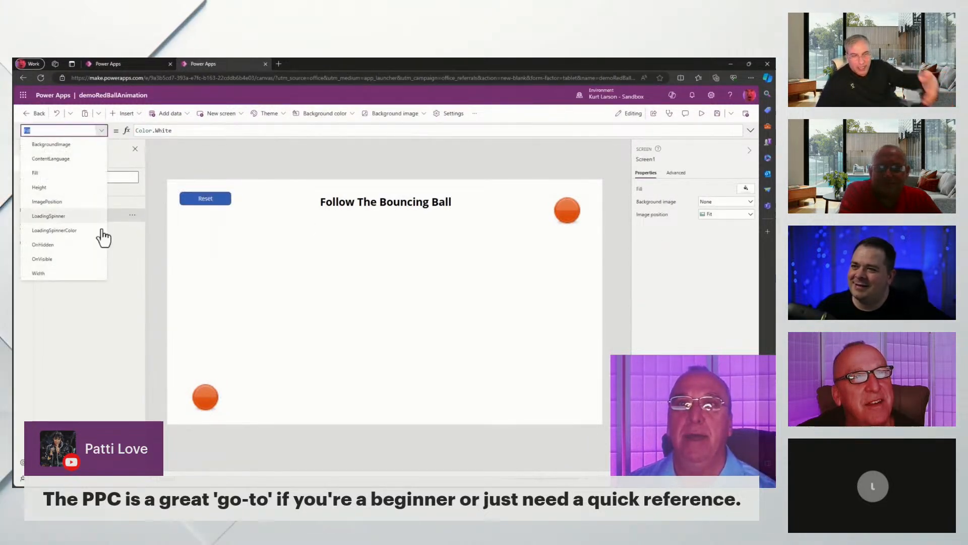
click(69, 272)
Show the Reset timer's OnSelect formula and examine the locRedBallX, locRedBallY, locMoveX and locMoveY variables in its UpdateContext call
click(210, 201)
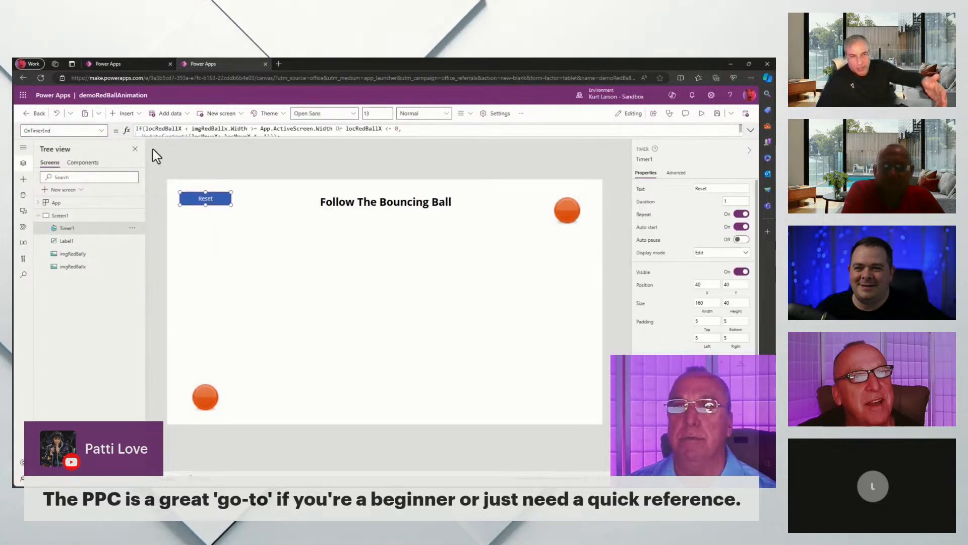
click(104, 131)
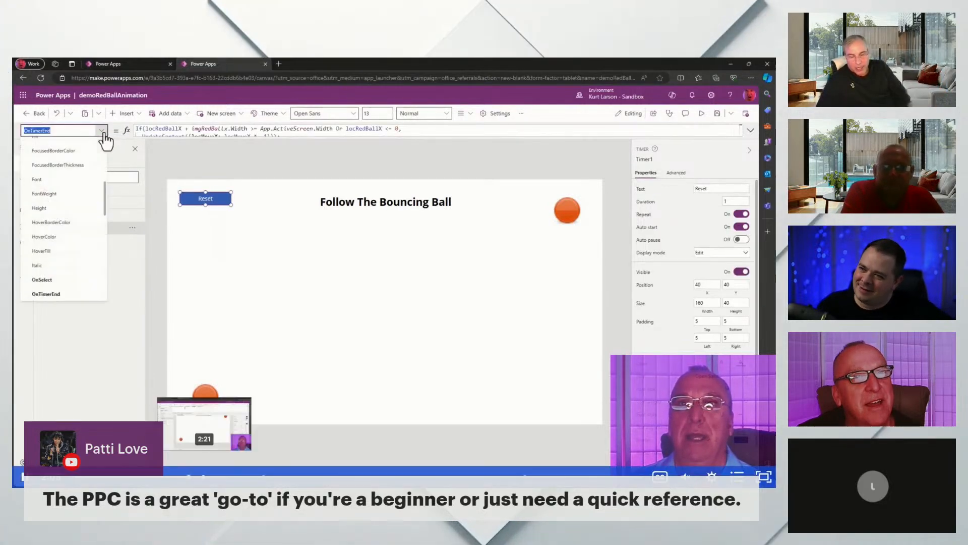
click(74, 279)
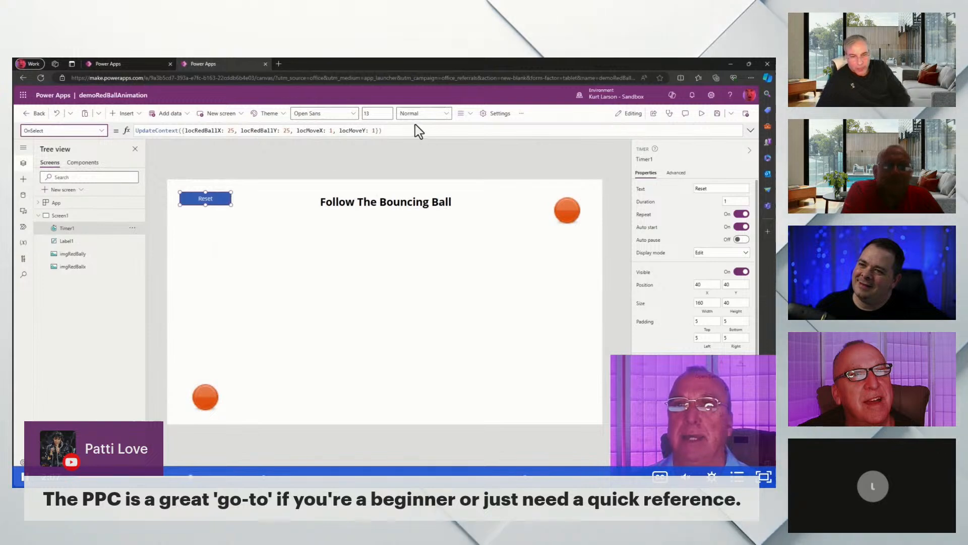
click(395, 131)
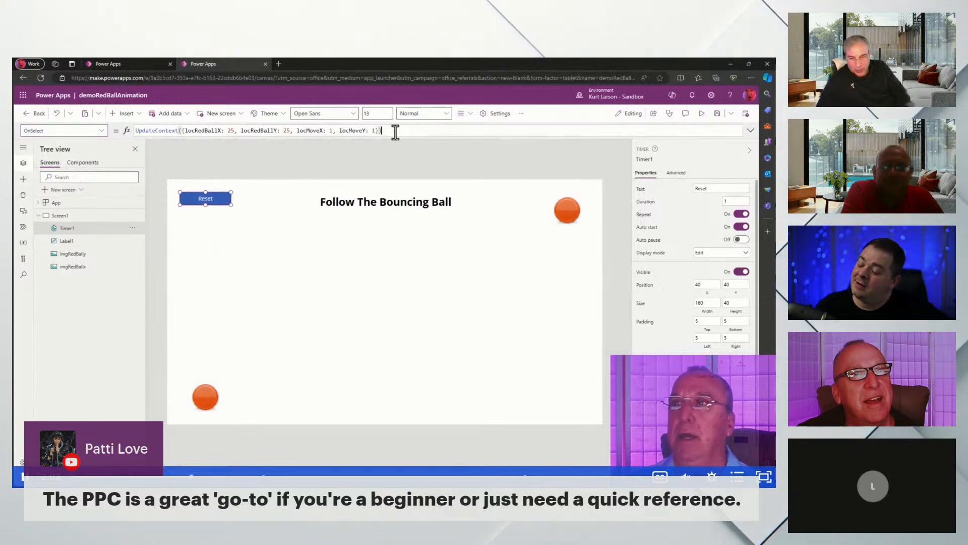
click(751, 130)
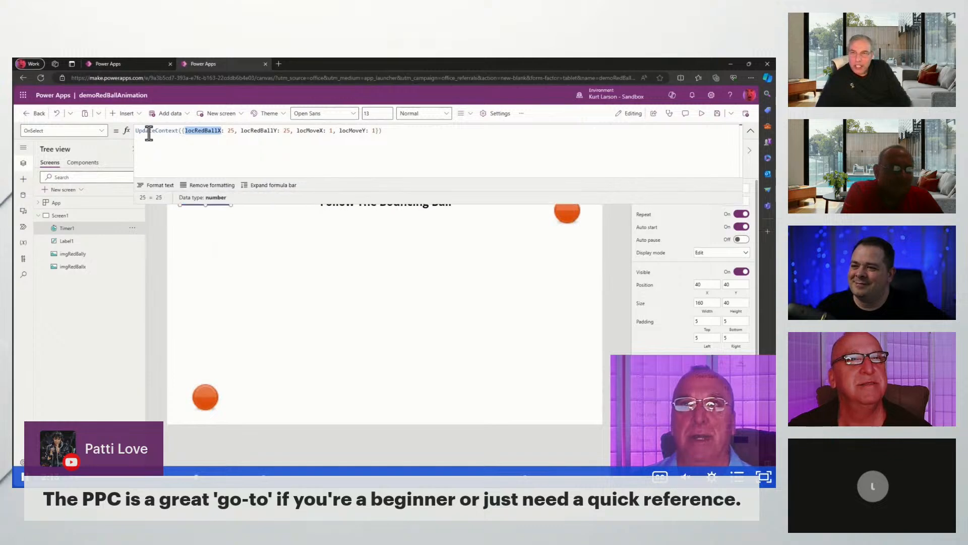
drag(212, 131, 275, 156)
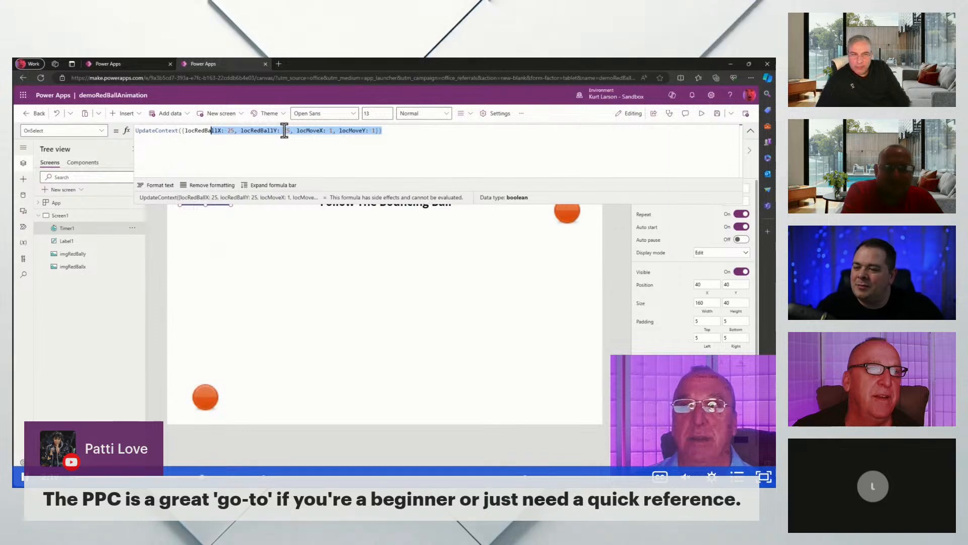
click(314, 133)
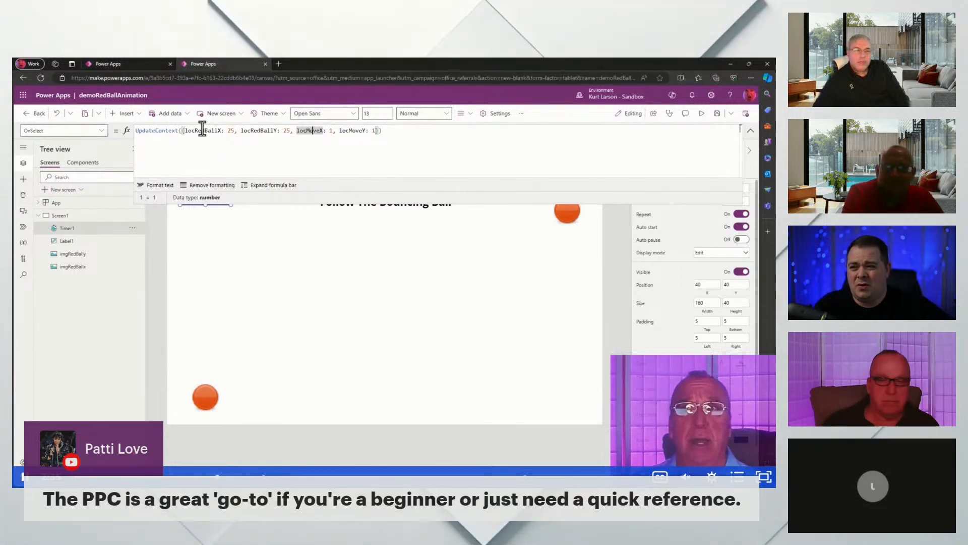
Pause the animation lesson's video and resume its playback
click(361, 271)
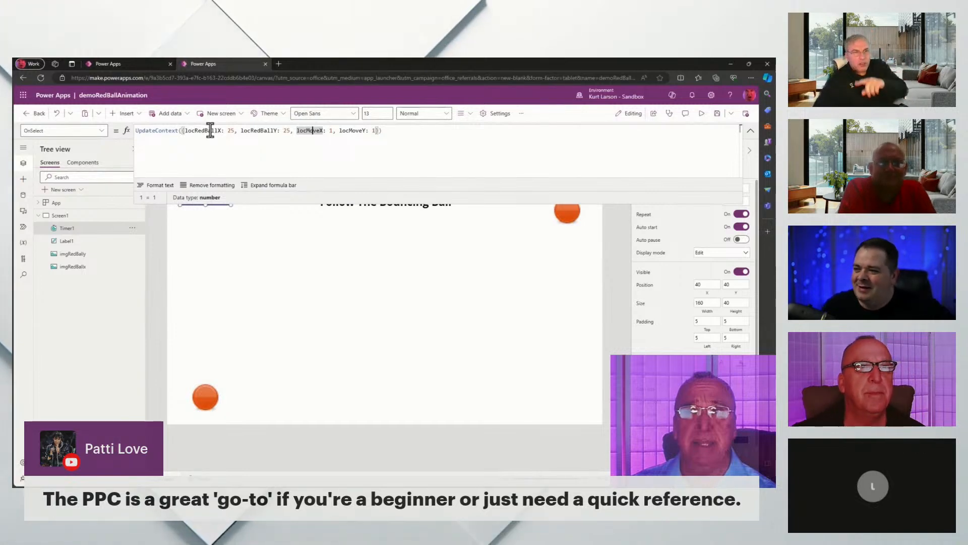
mouse_move(388, 345)
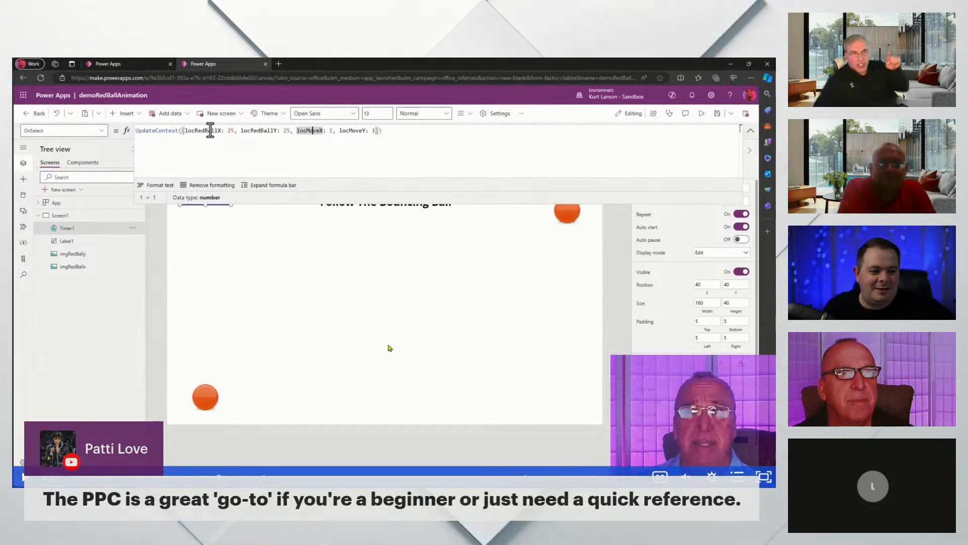
click(22, 478)
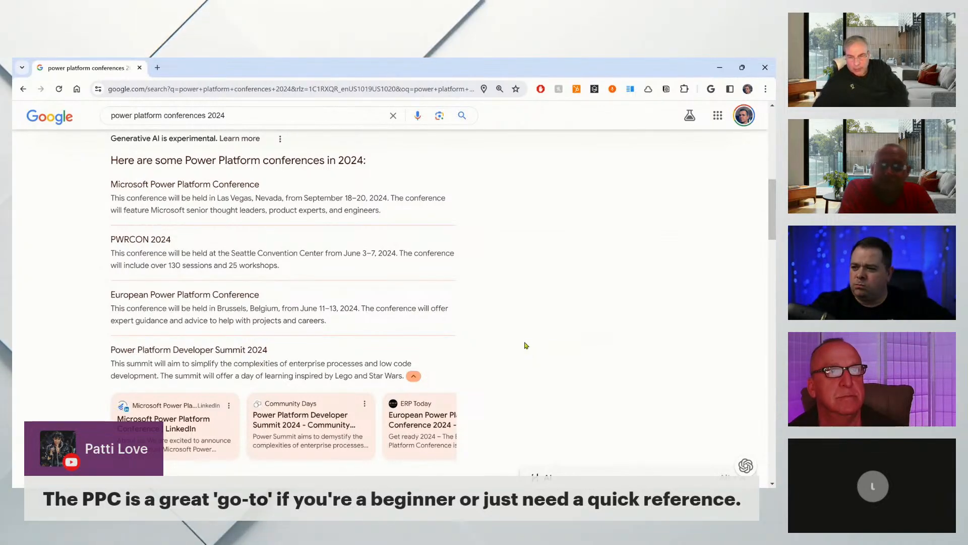
Enlarge the "power platform conferences 2024" search results page and examine the conferences with their places and dates
key(ctrl+plus)
key(ctrl+plus)
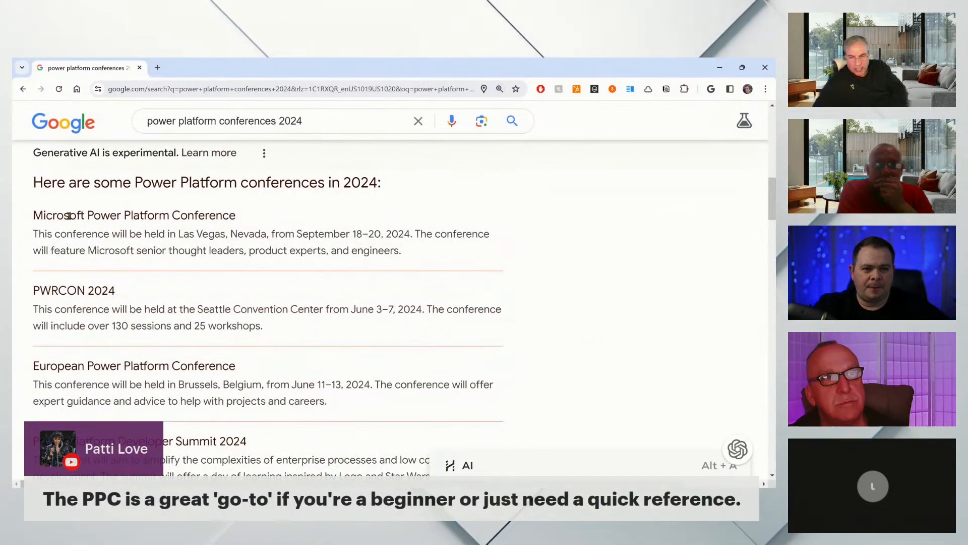
drag(383, 187, 269, 180)
click(87, 177)
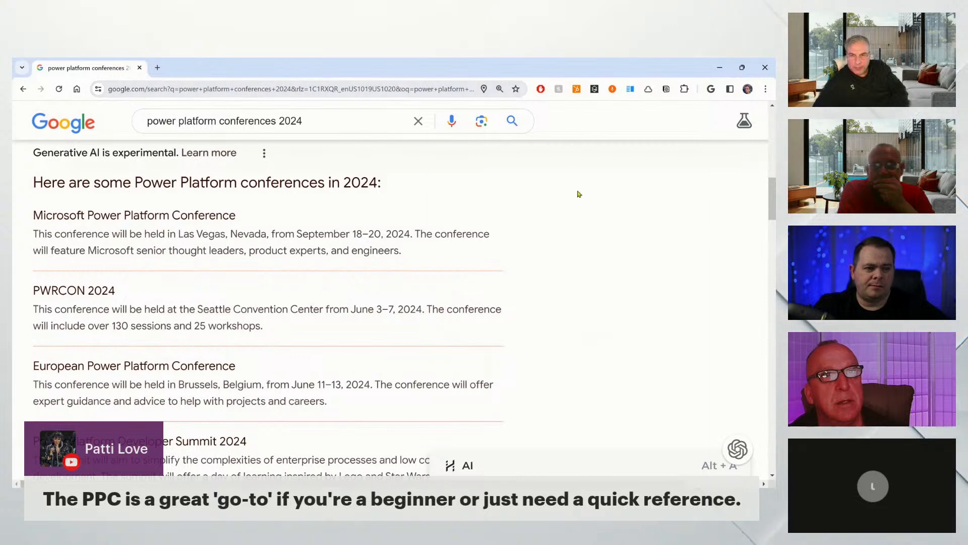
drag(544, 76, 568, 148)
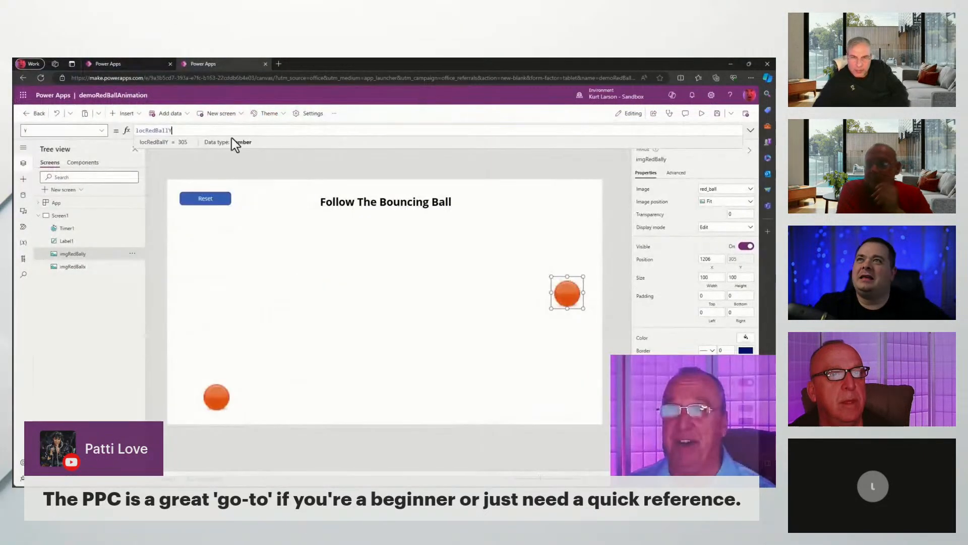
Expand the formula bar to view the Y formula of the imgRedBally image, and collapse it
click(750, 133)
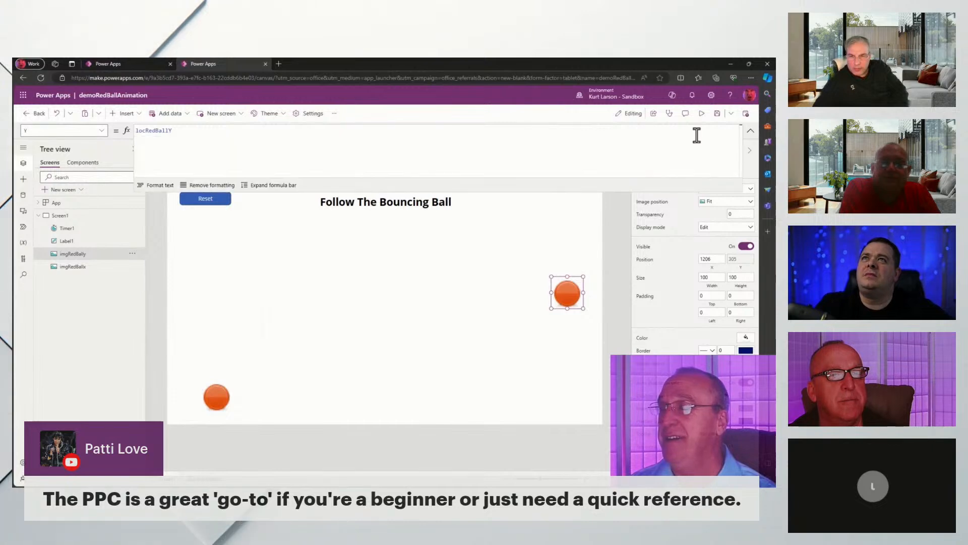
click(751, 133)
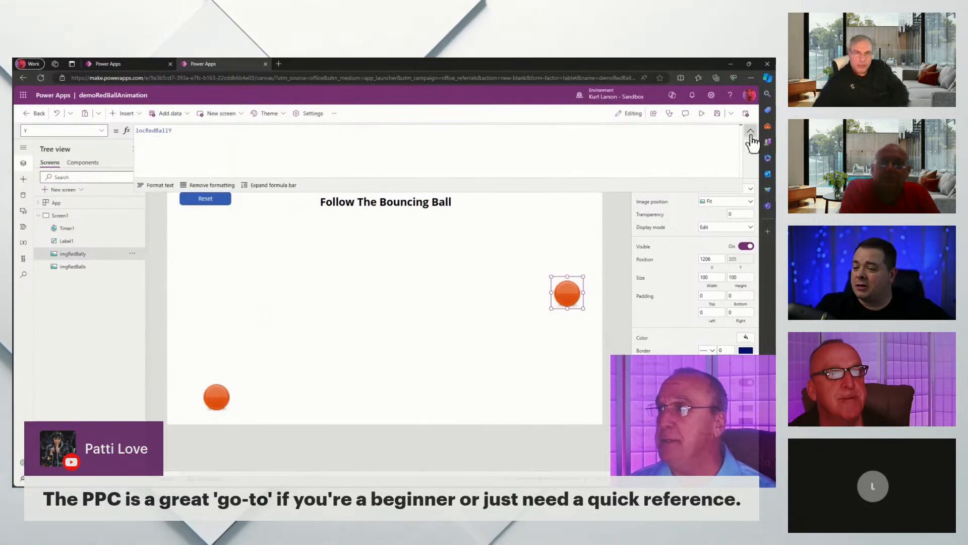
Show the Reset timer's properties in the animation lesson, and pause the video and leave full screen
click(205, 199)
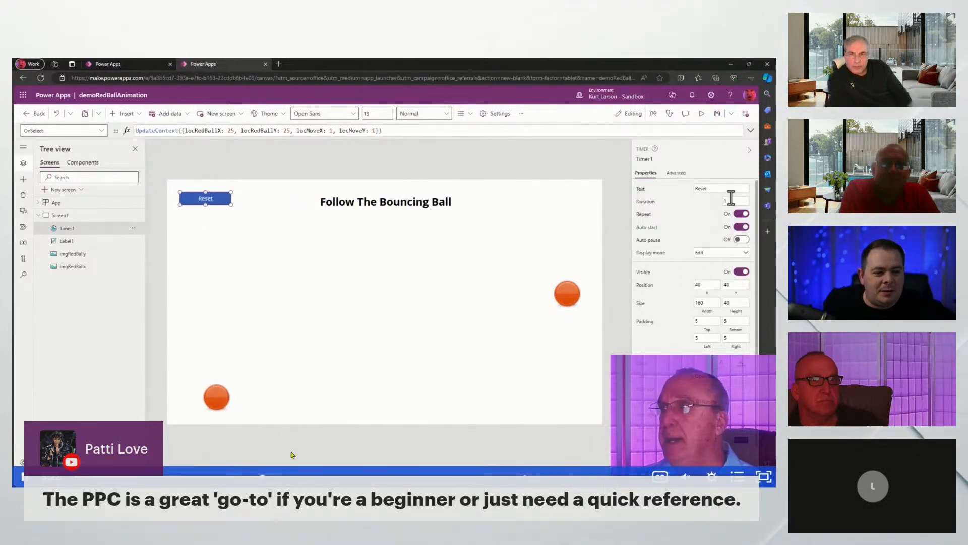
click(378, 422)
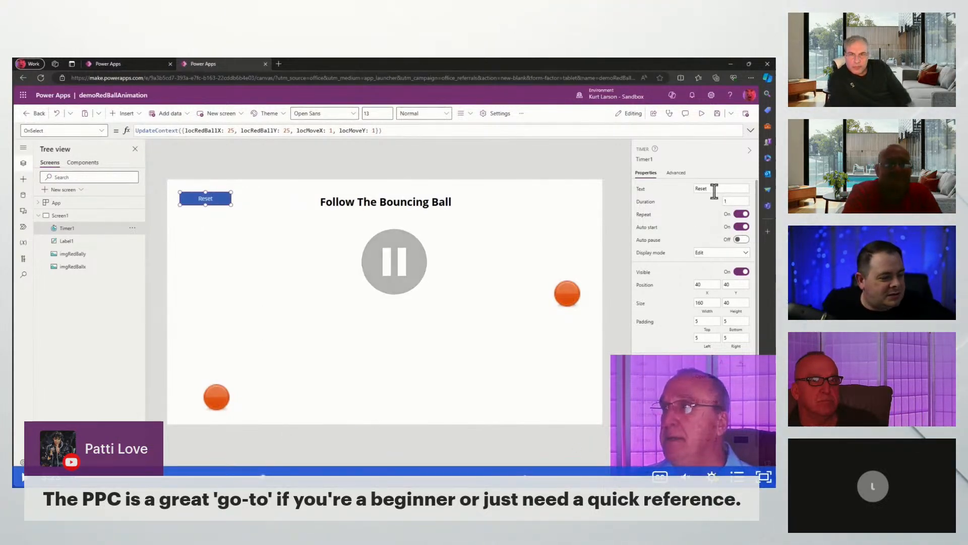
click(762, 478)
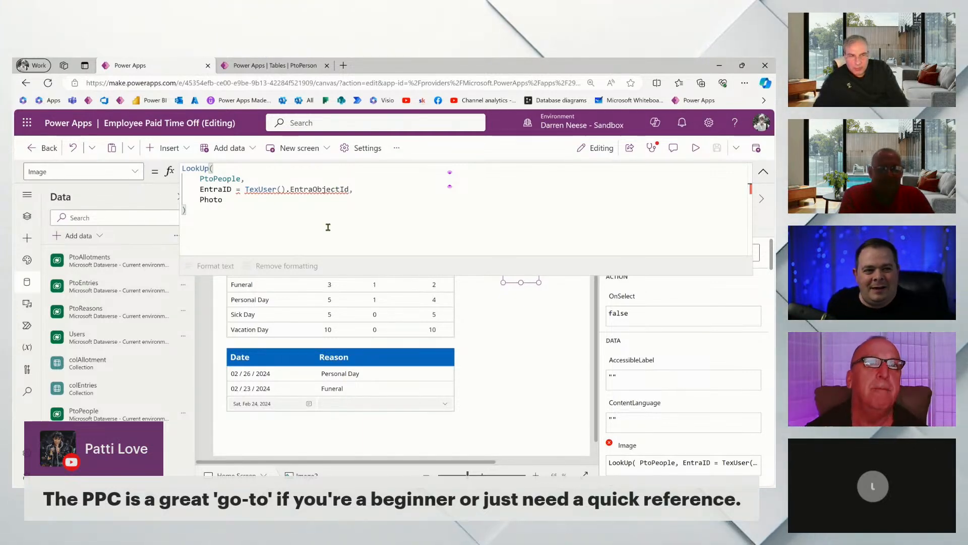
Wrap User().EntraObjectId in a Text() function in the EntraID condition of the image's PtoPeople LookUp formula
text(t()
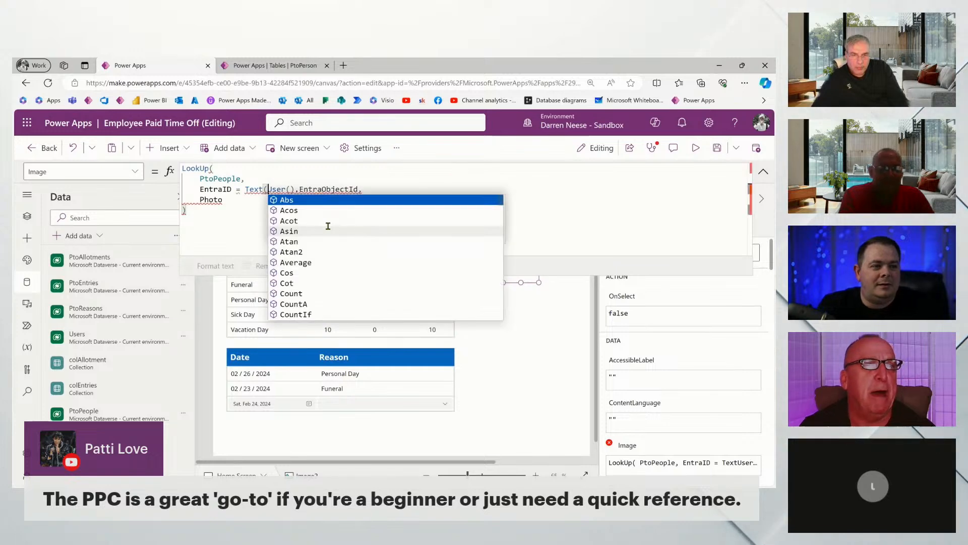
key(End)
text(),)
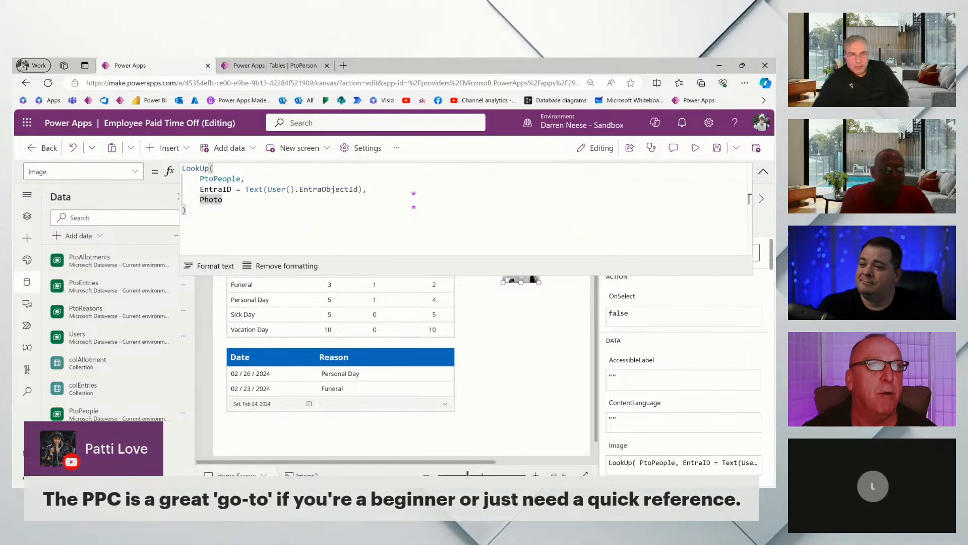
Set the browser page zoom to 125%
click(745, 83)
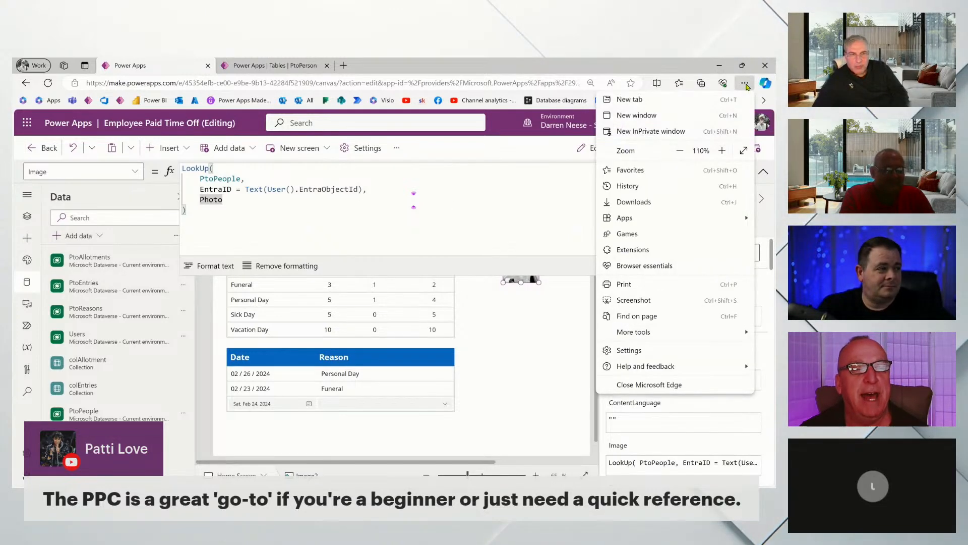
click(746, 83)
click(745, 83)
click(746, 84)
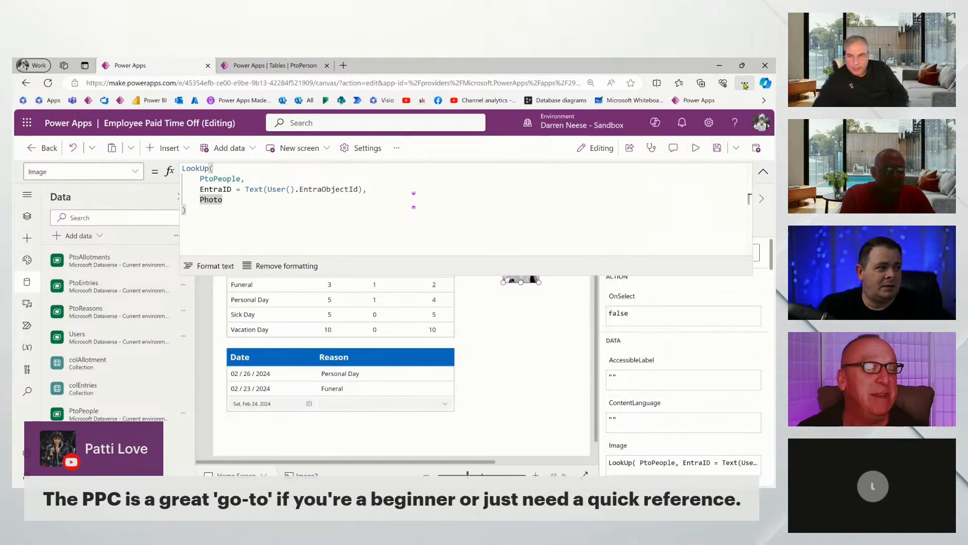
click(743, 85)
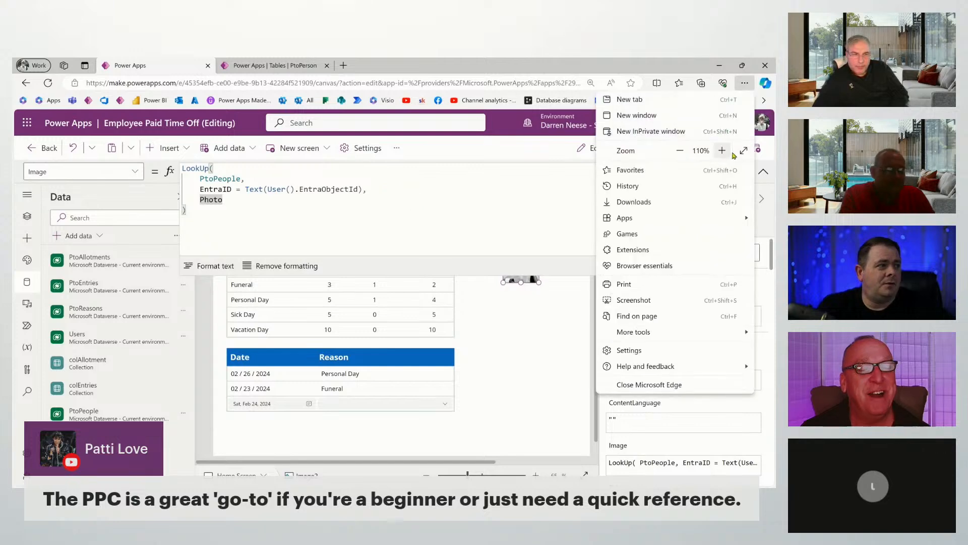
click(722, 150)
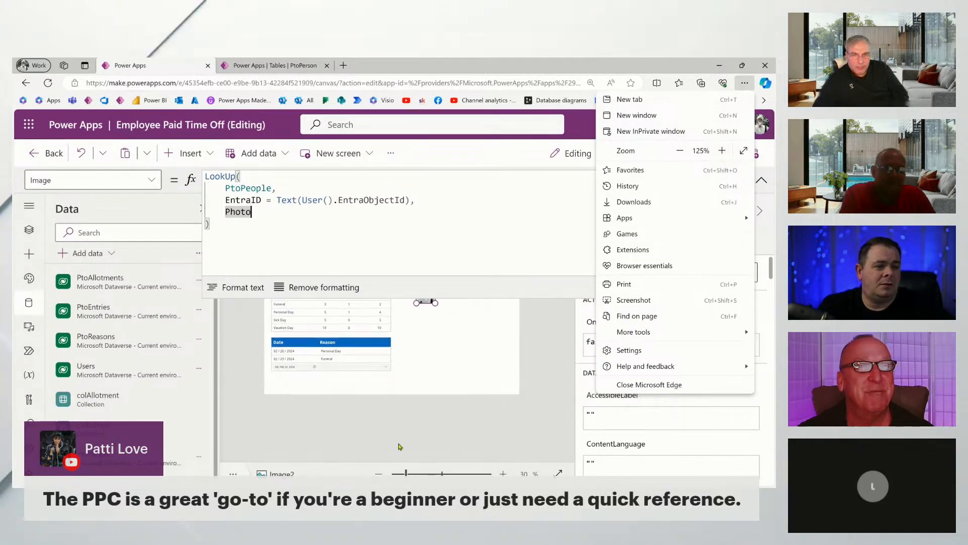
Enlarge the photo image below Add Person until its lower edge aligns with the Date and Reason table's, and preview the app
click(487, 352)
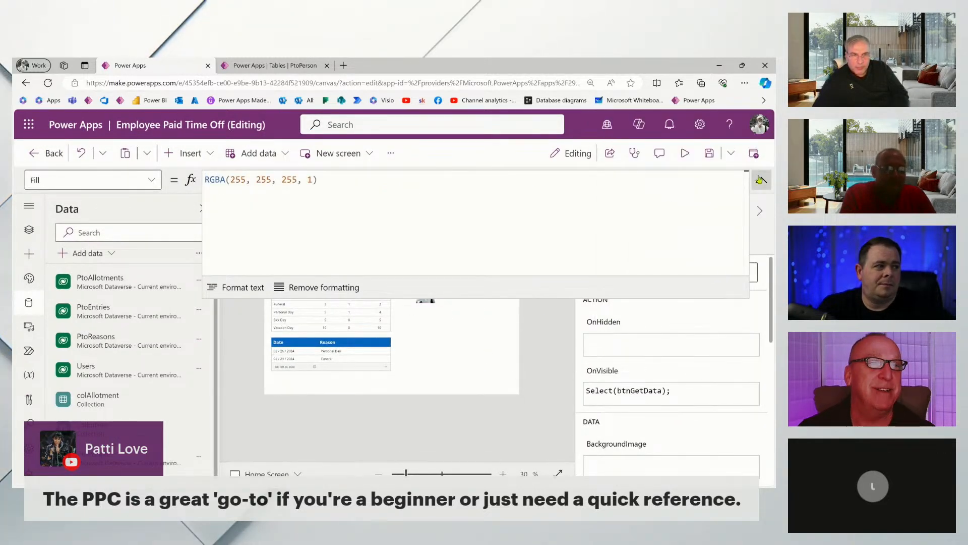
click(762, 181)
click(426, 298)
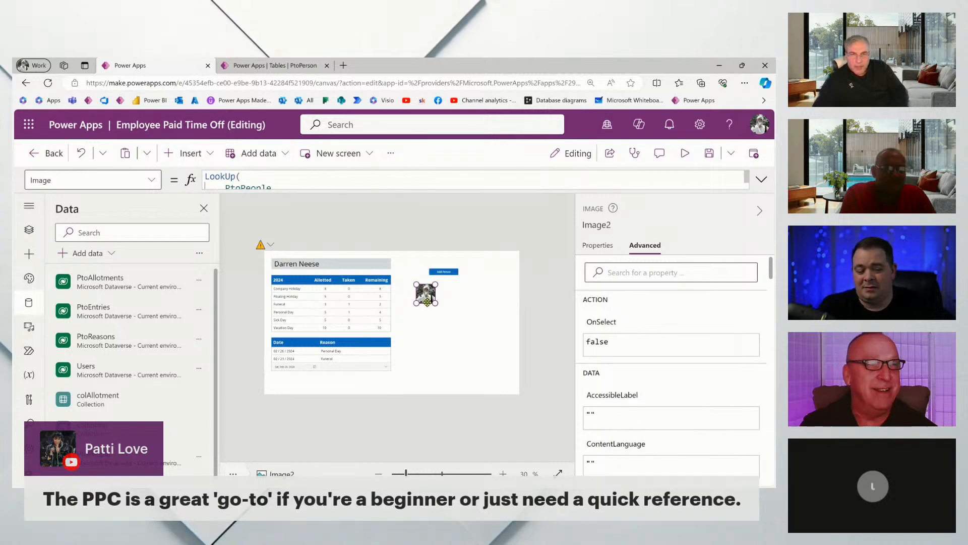
drag(426, 297, 489, 372)
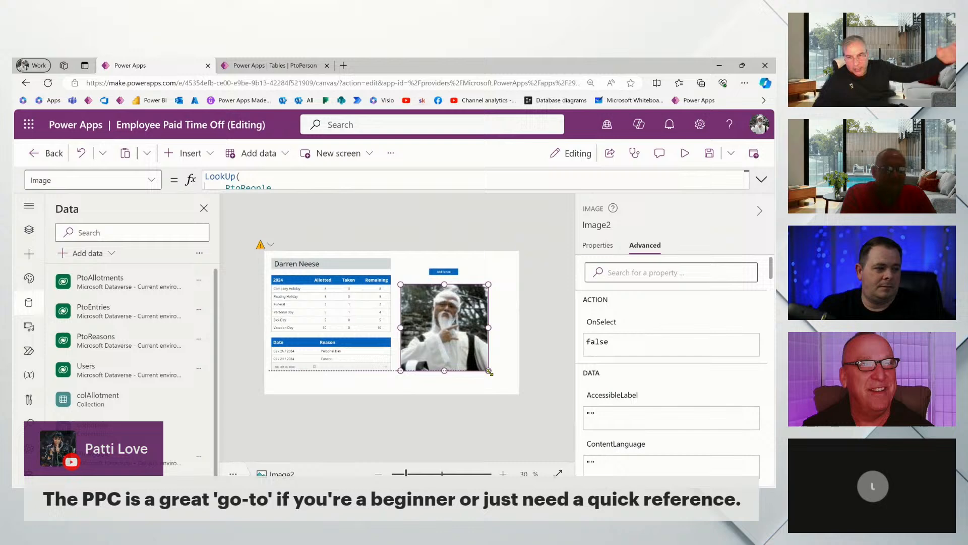
click(504, 340)
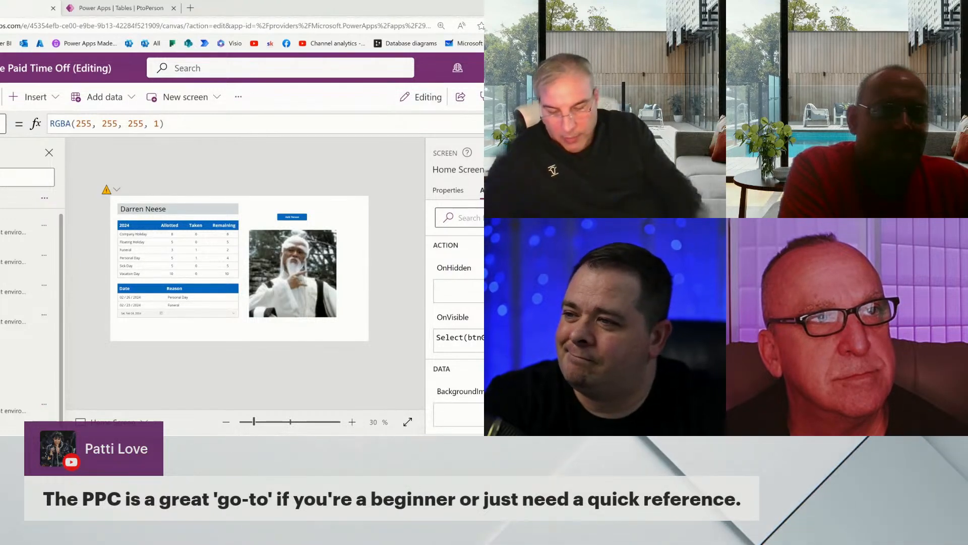
key(F5)
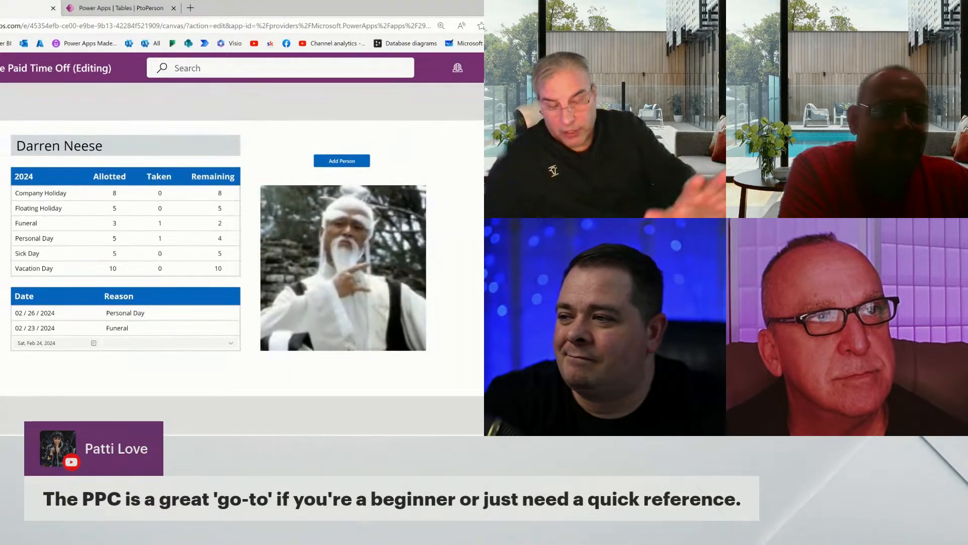